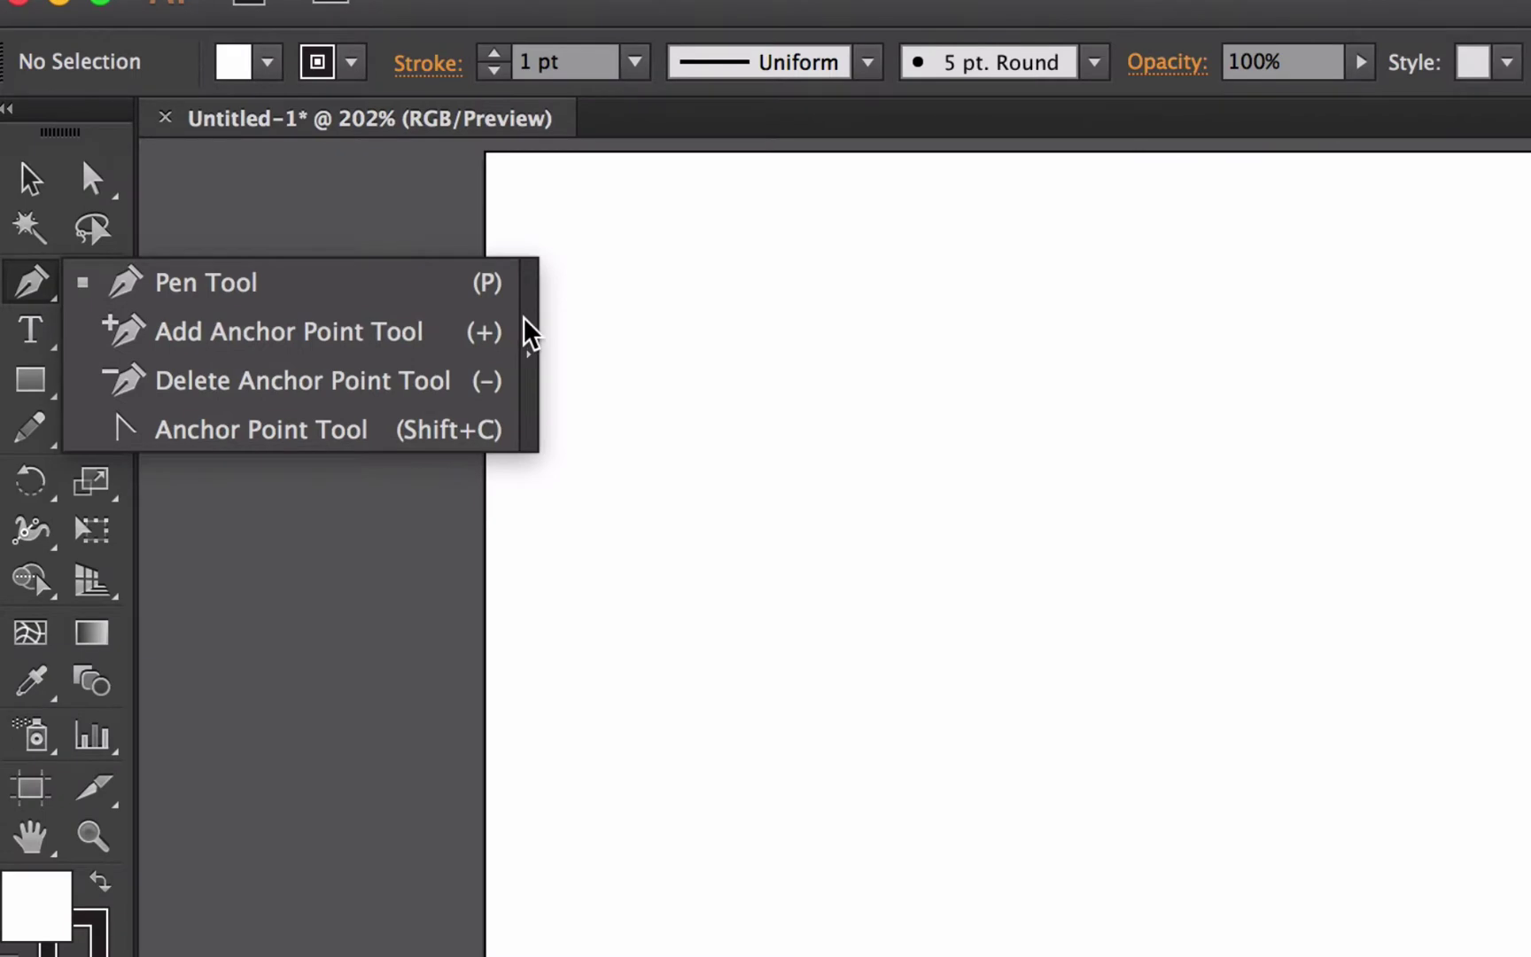
- Tear off the Pen tool group into a floating panel laid out as a vertical column
click(532, 363)
drag(151, 317, 268, 191)
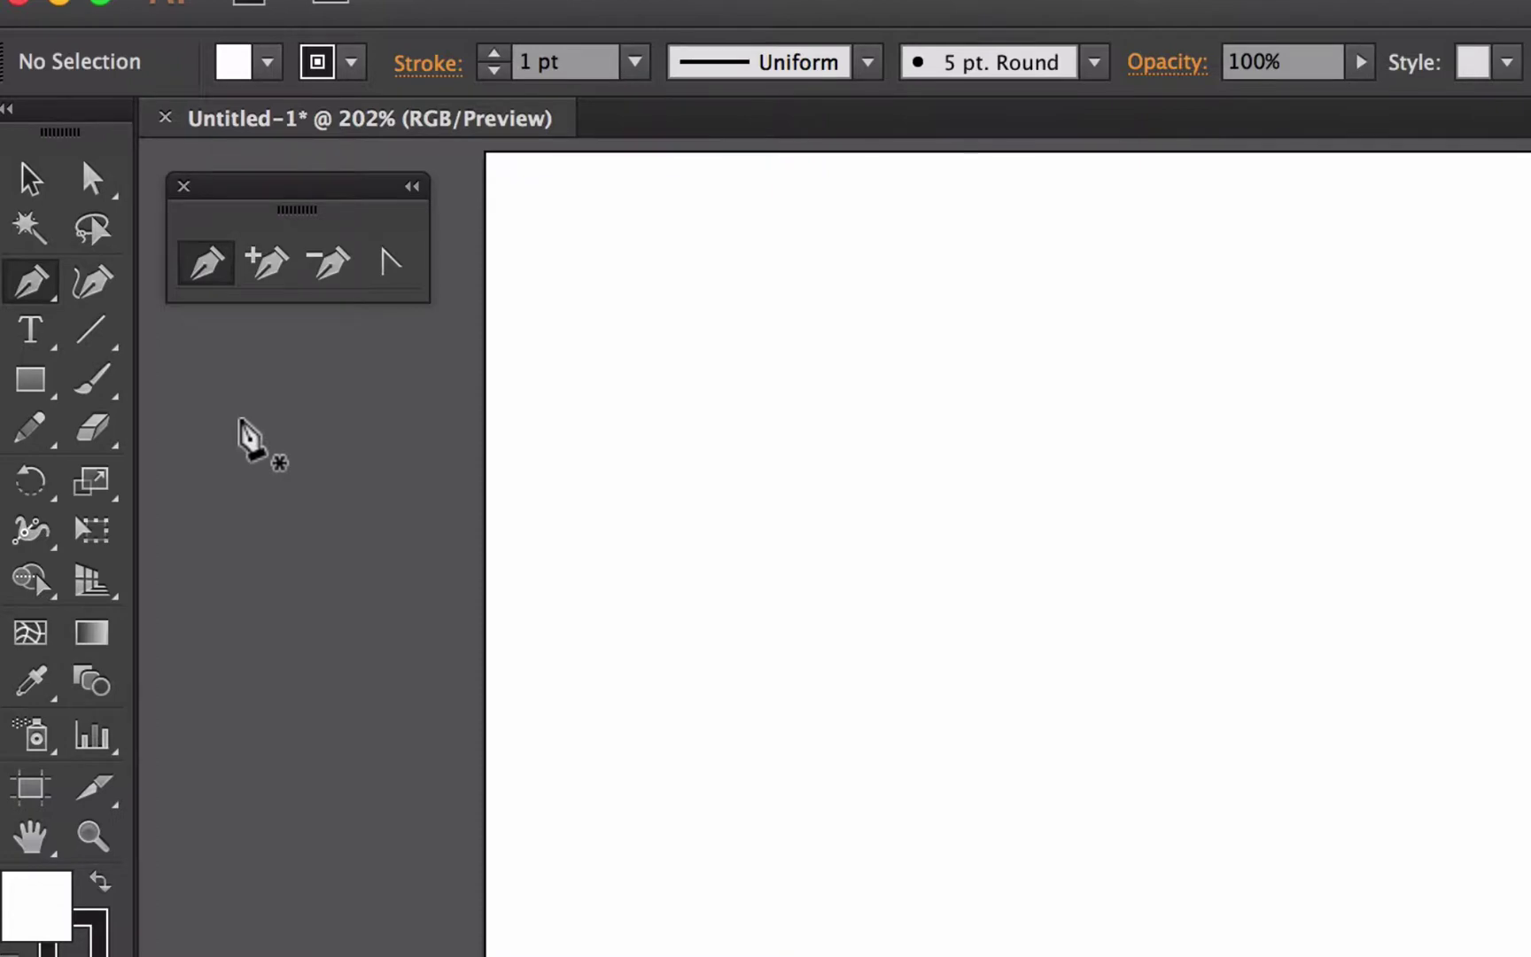
click(413, 187)
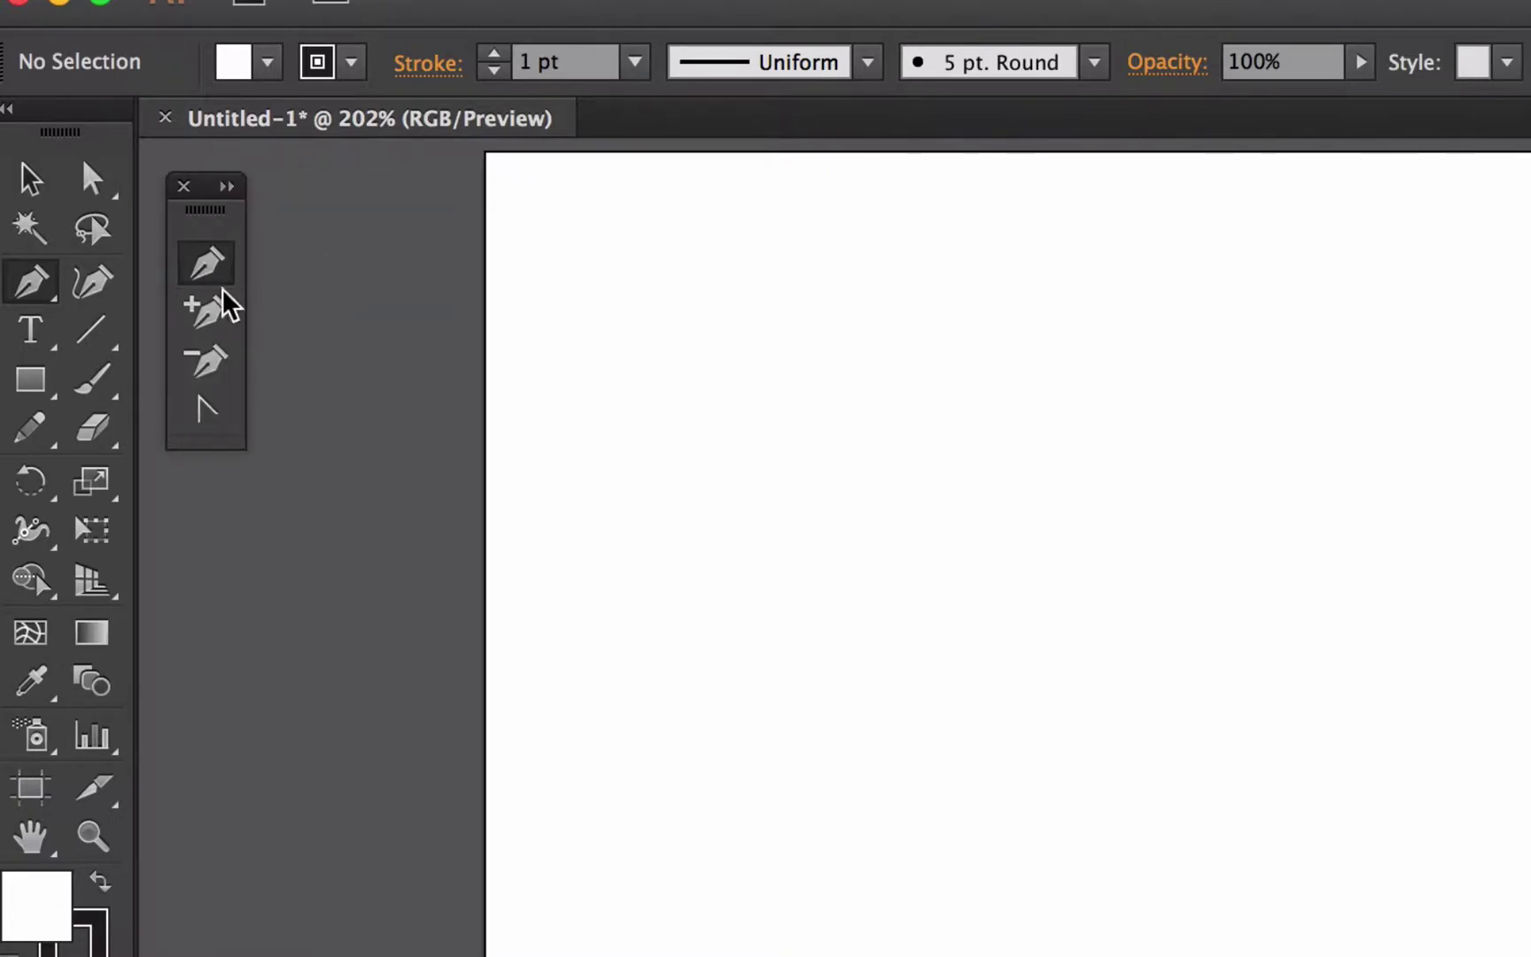
click(233, 189)
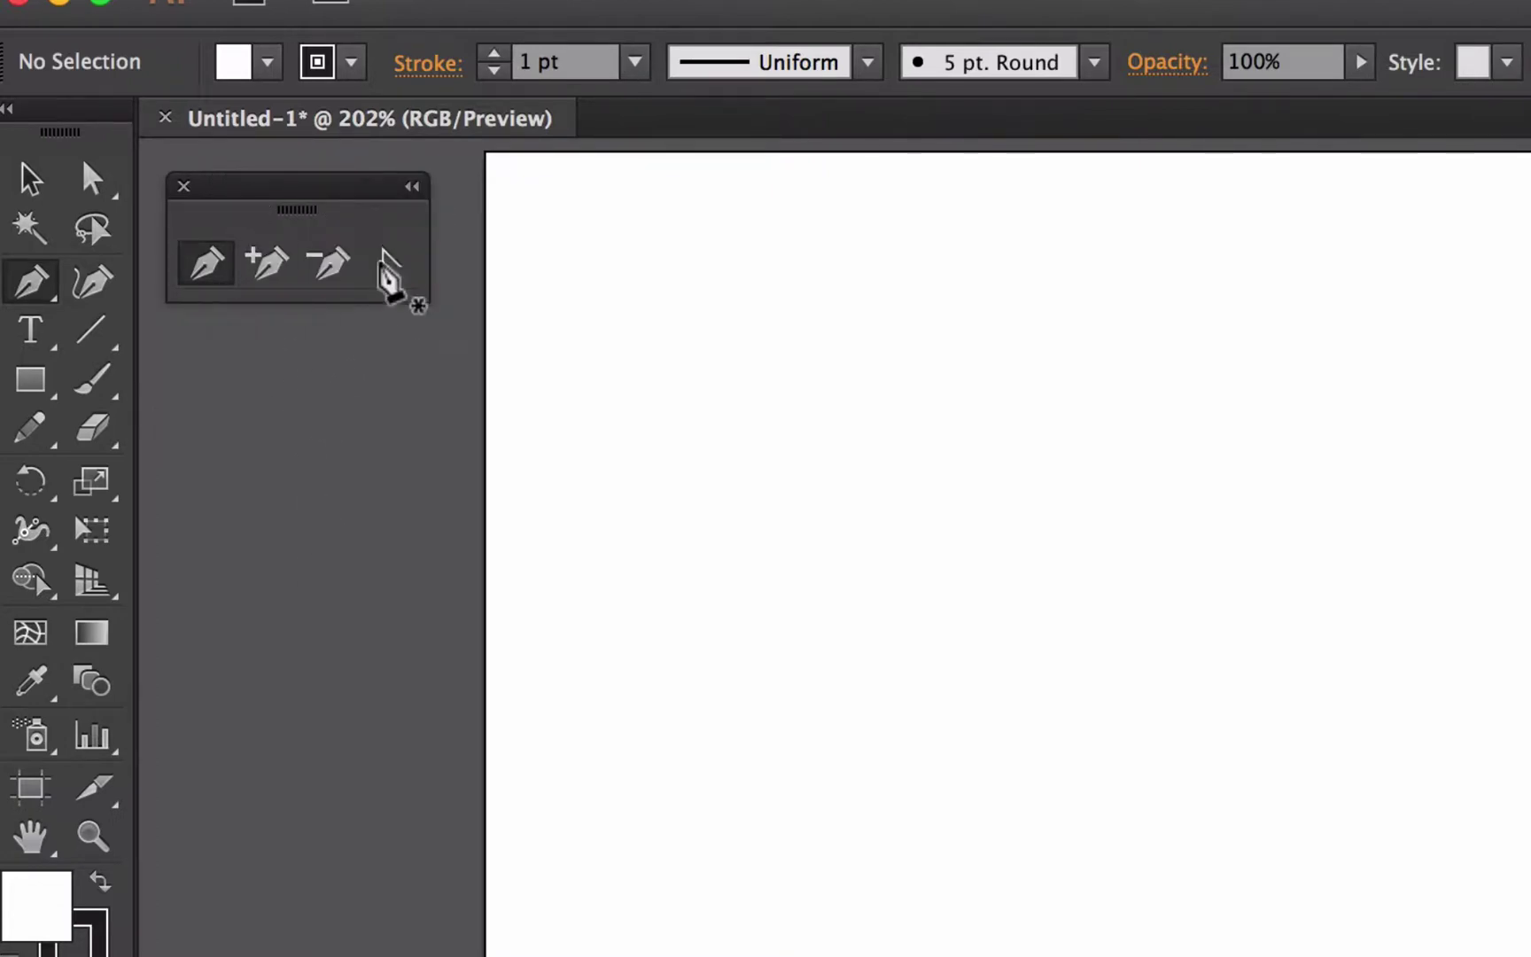
click(412, 186)
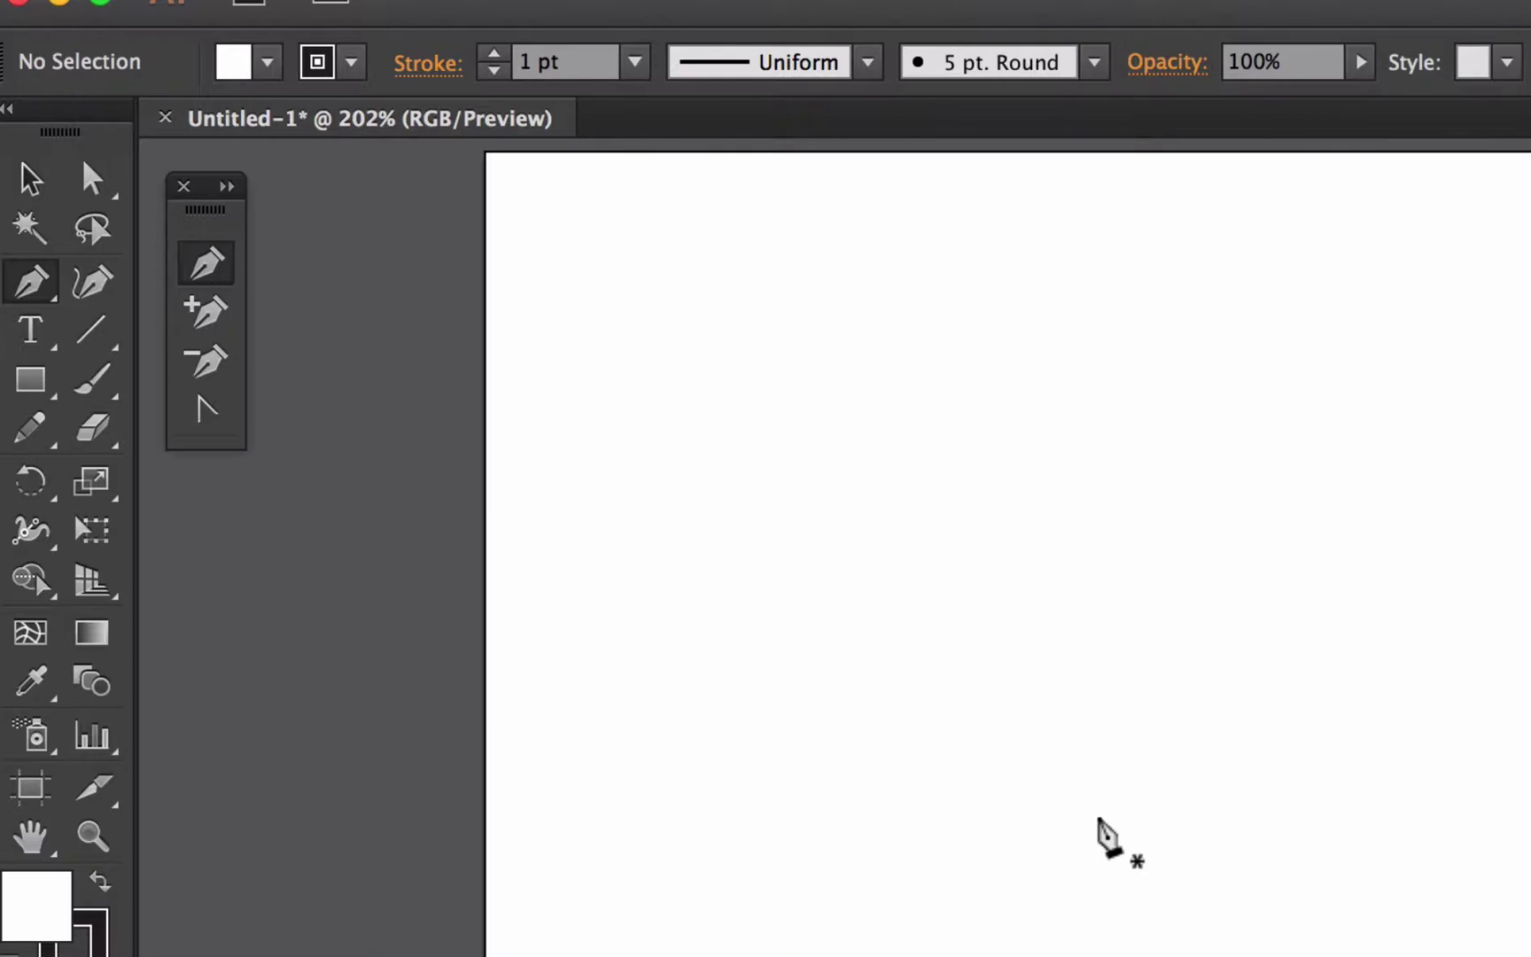
- Show the grid over the artboard from the View menu
click(1065, 0)
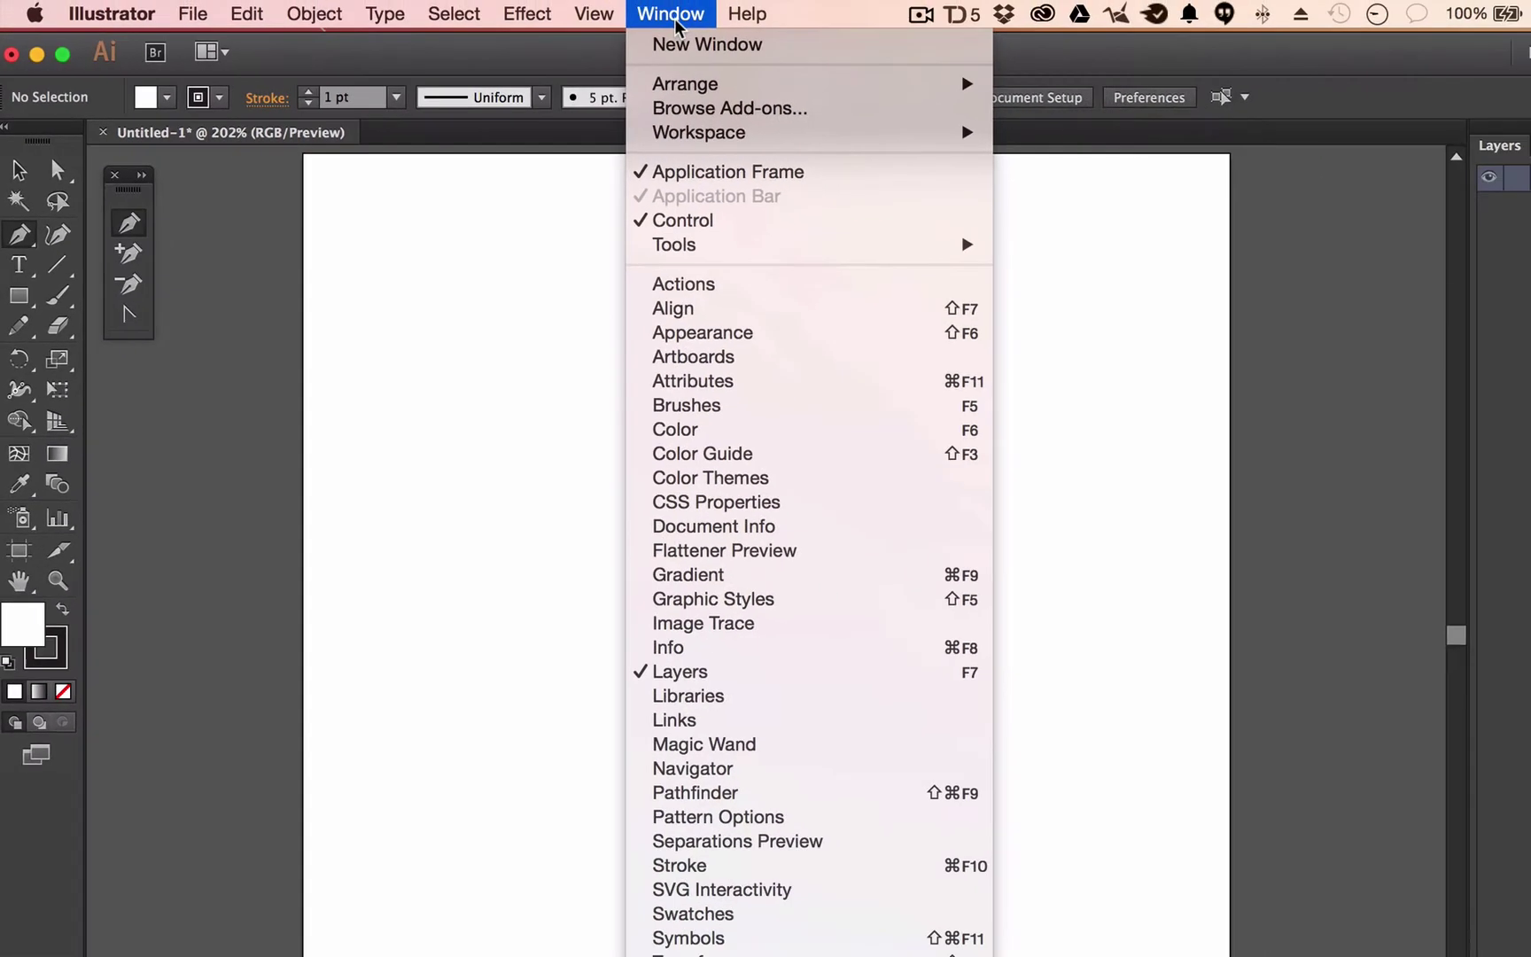
mouse_move(593, 14)
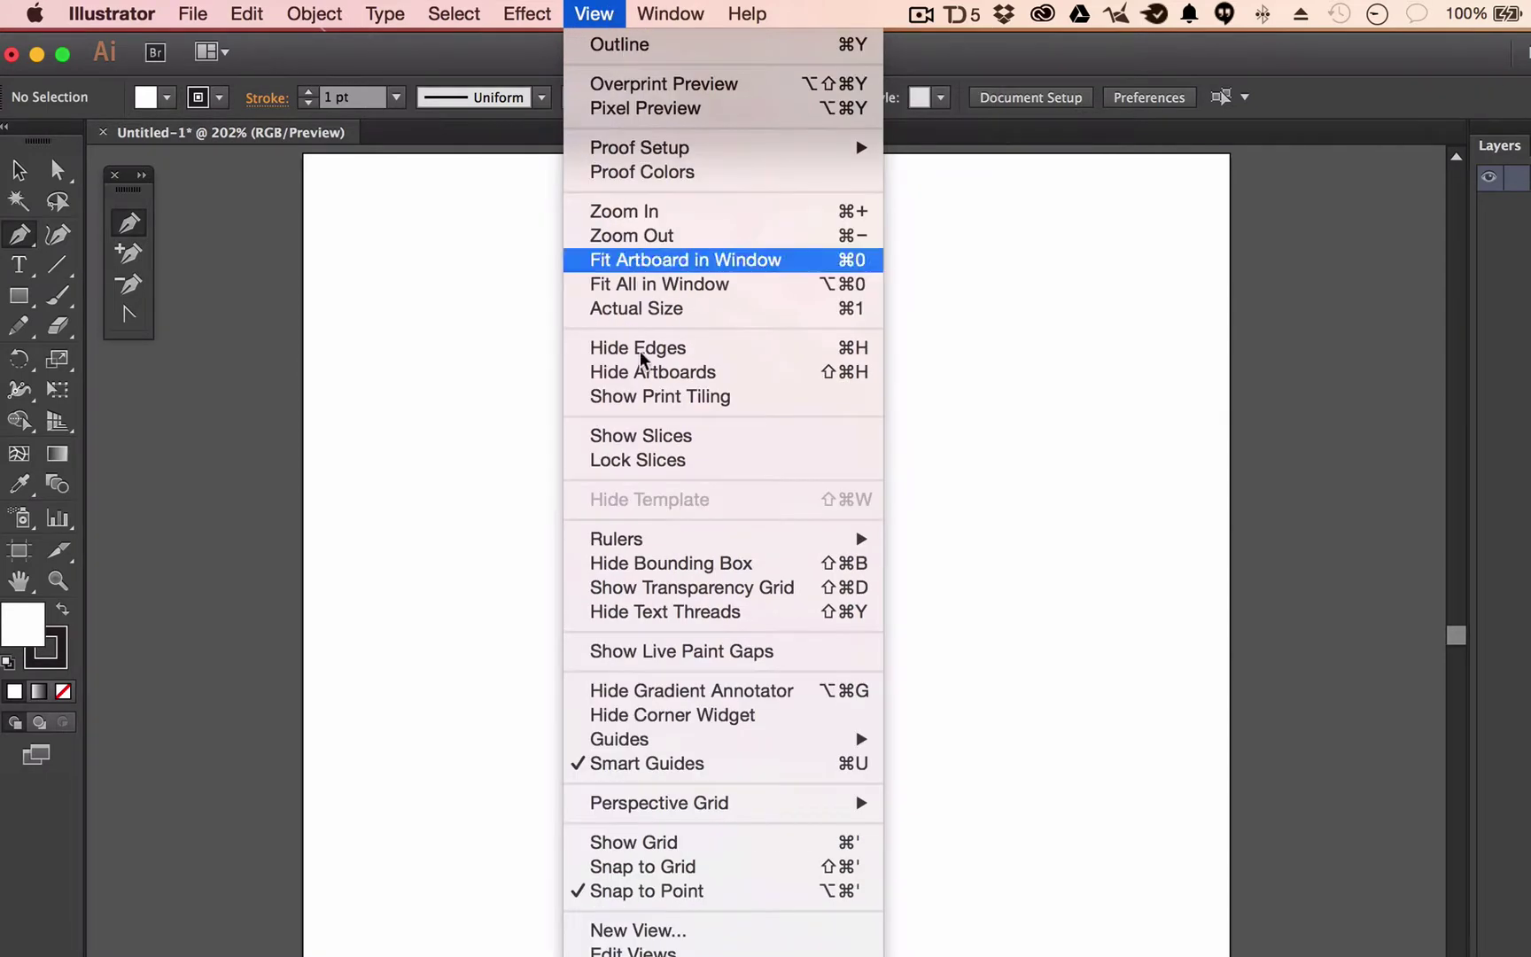
click(688, 852)
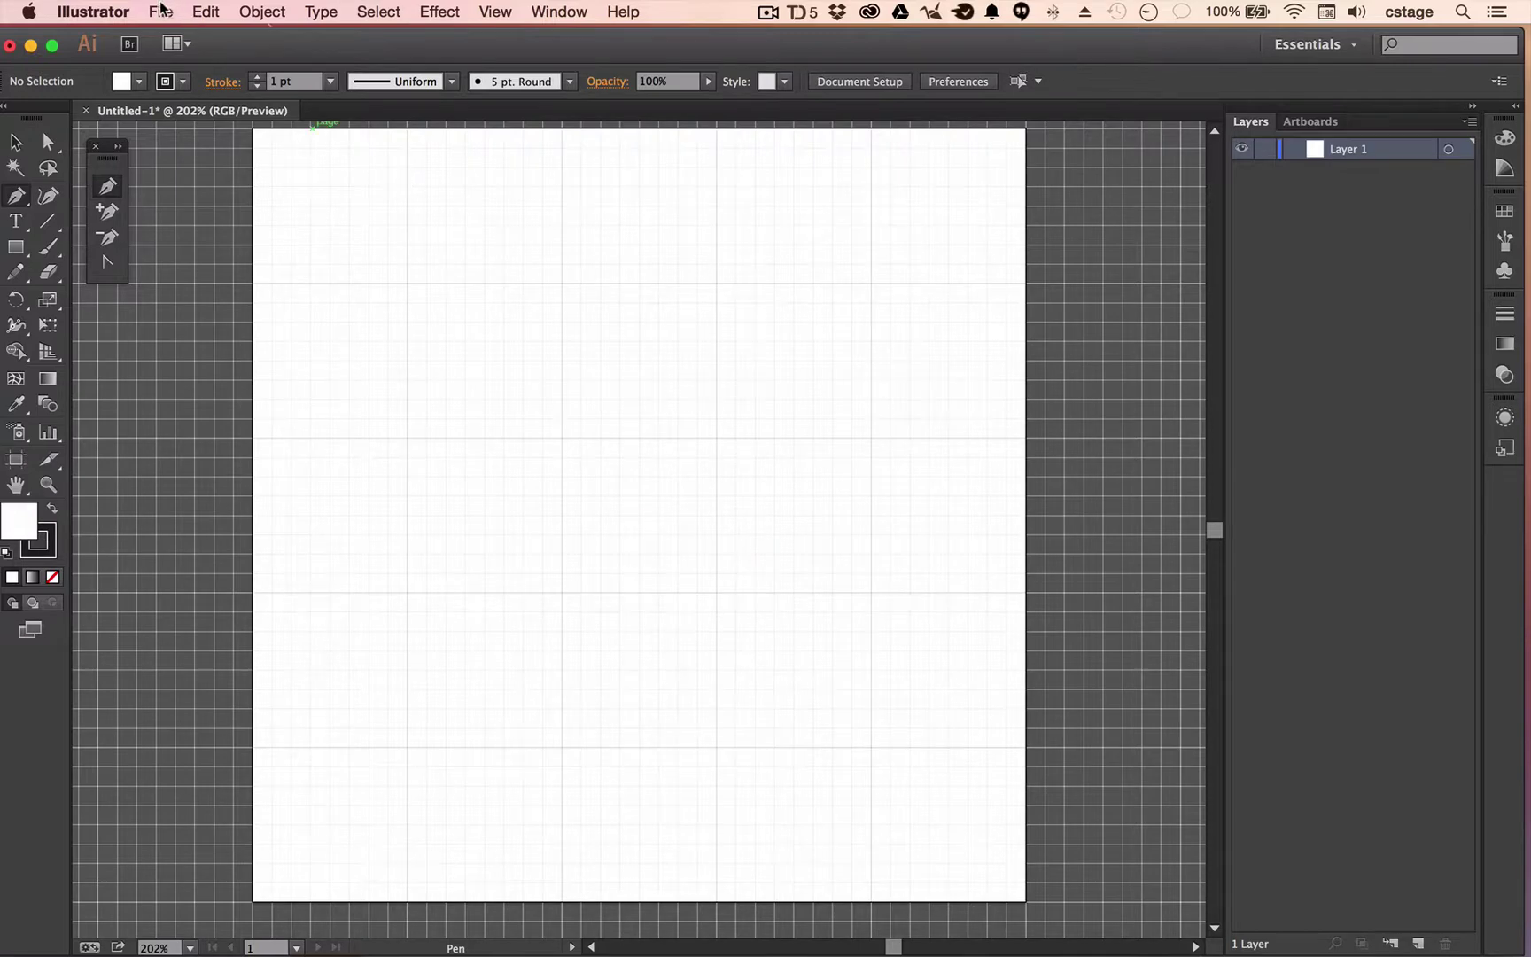
- In Guides & Grid preferences, set Gridline every to 0.5 in and confirm
click(124, 10)
mouse_move(126, 78)
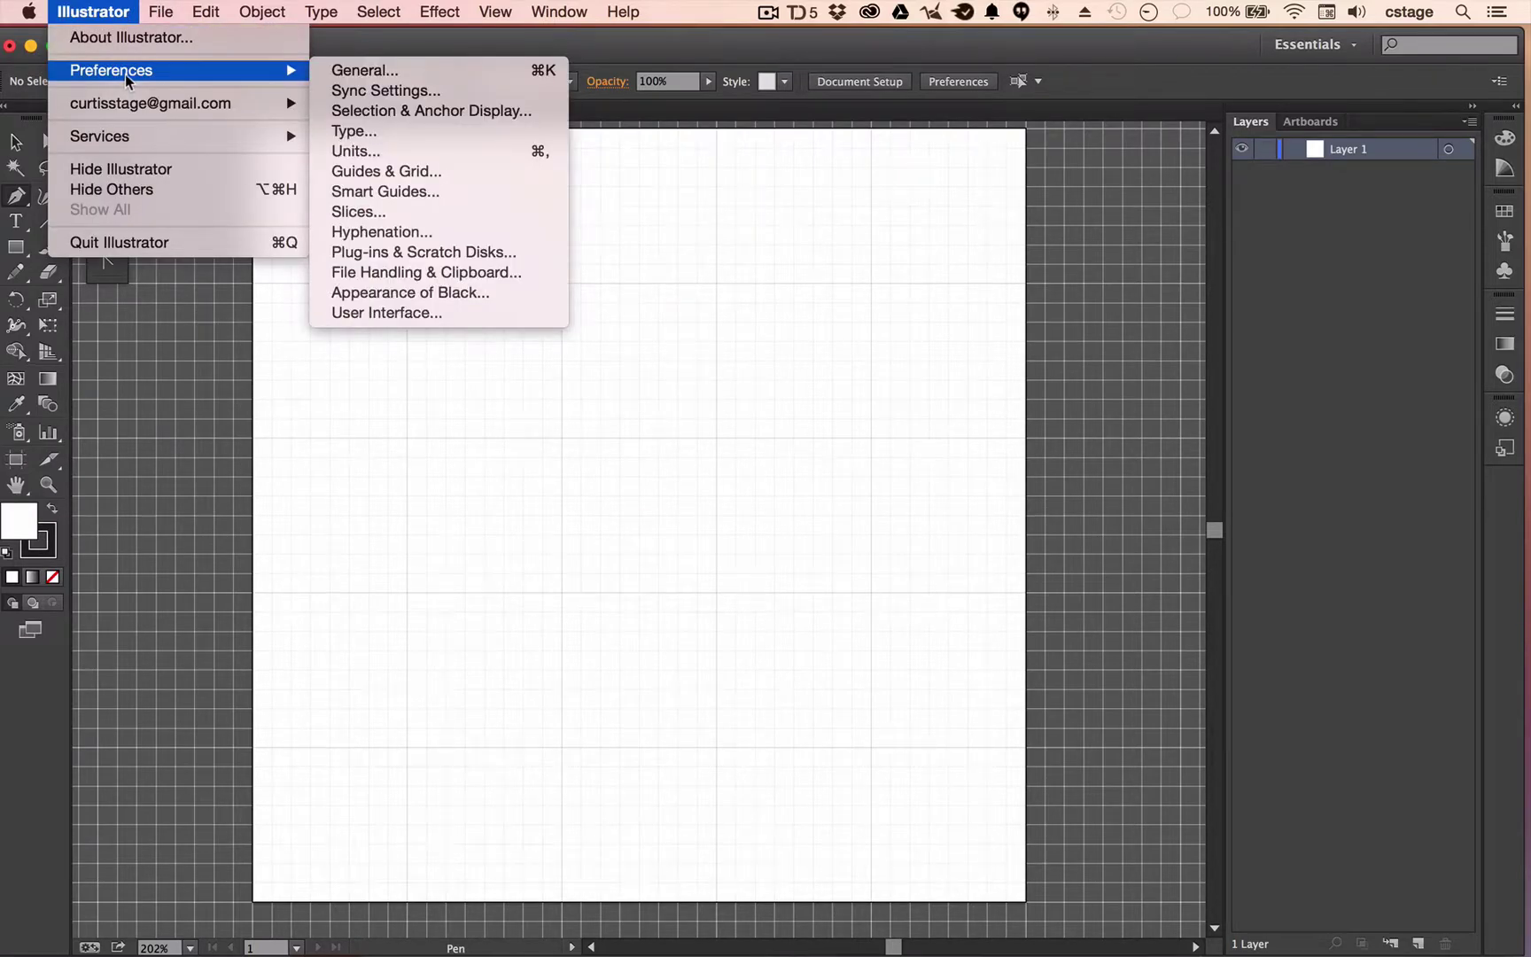
click(366, 174)
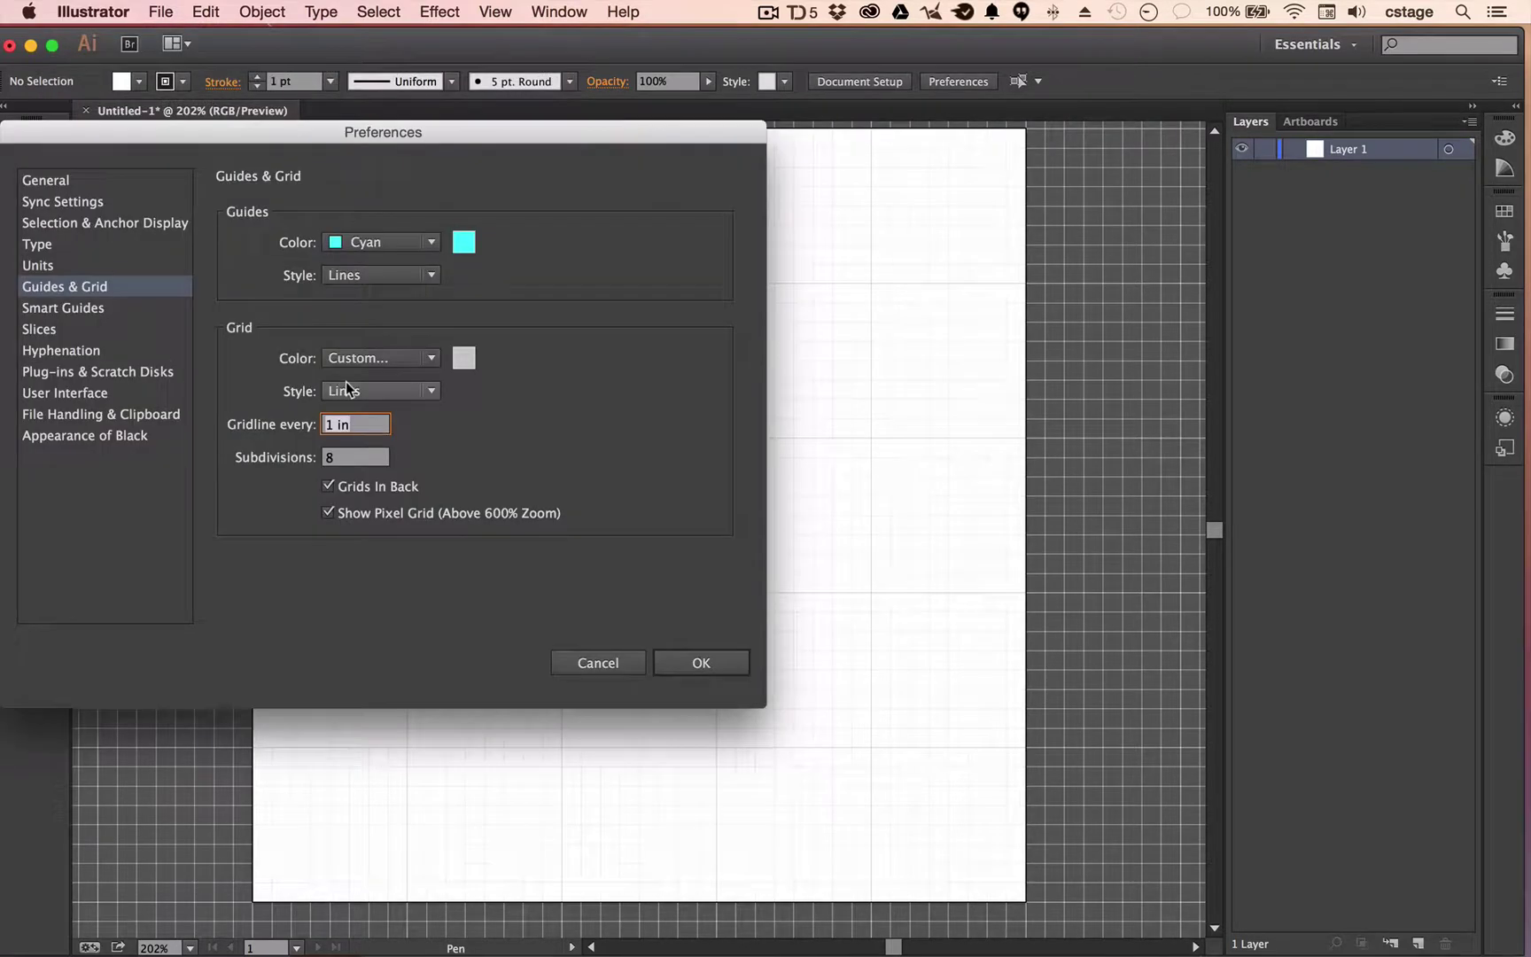
drag(286, 139, 875, 130)
click(956, 431)
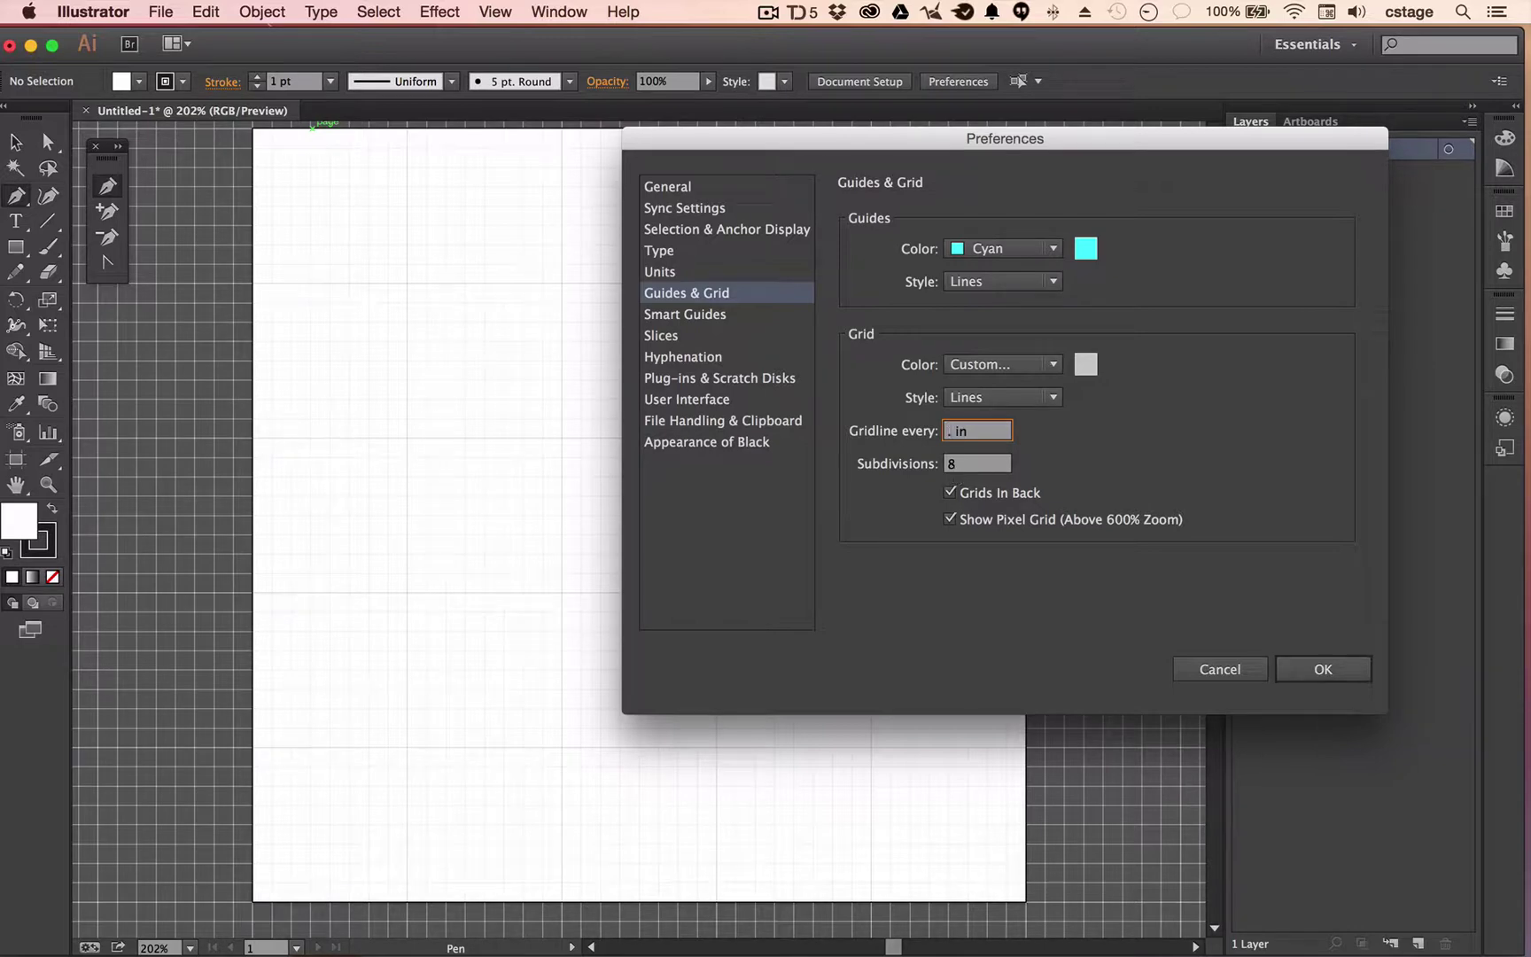
click(1323, 670)
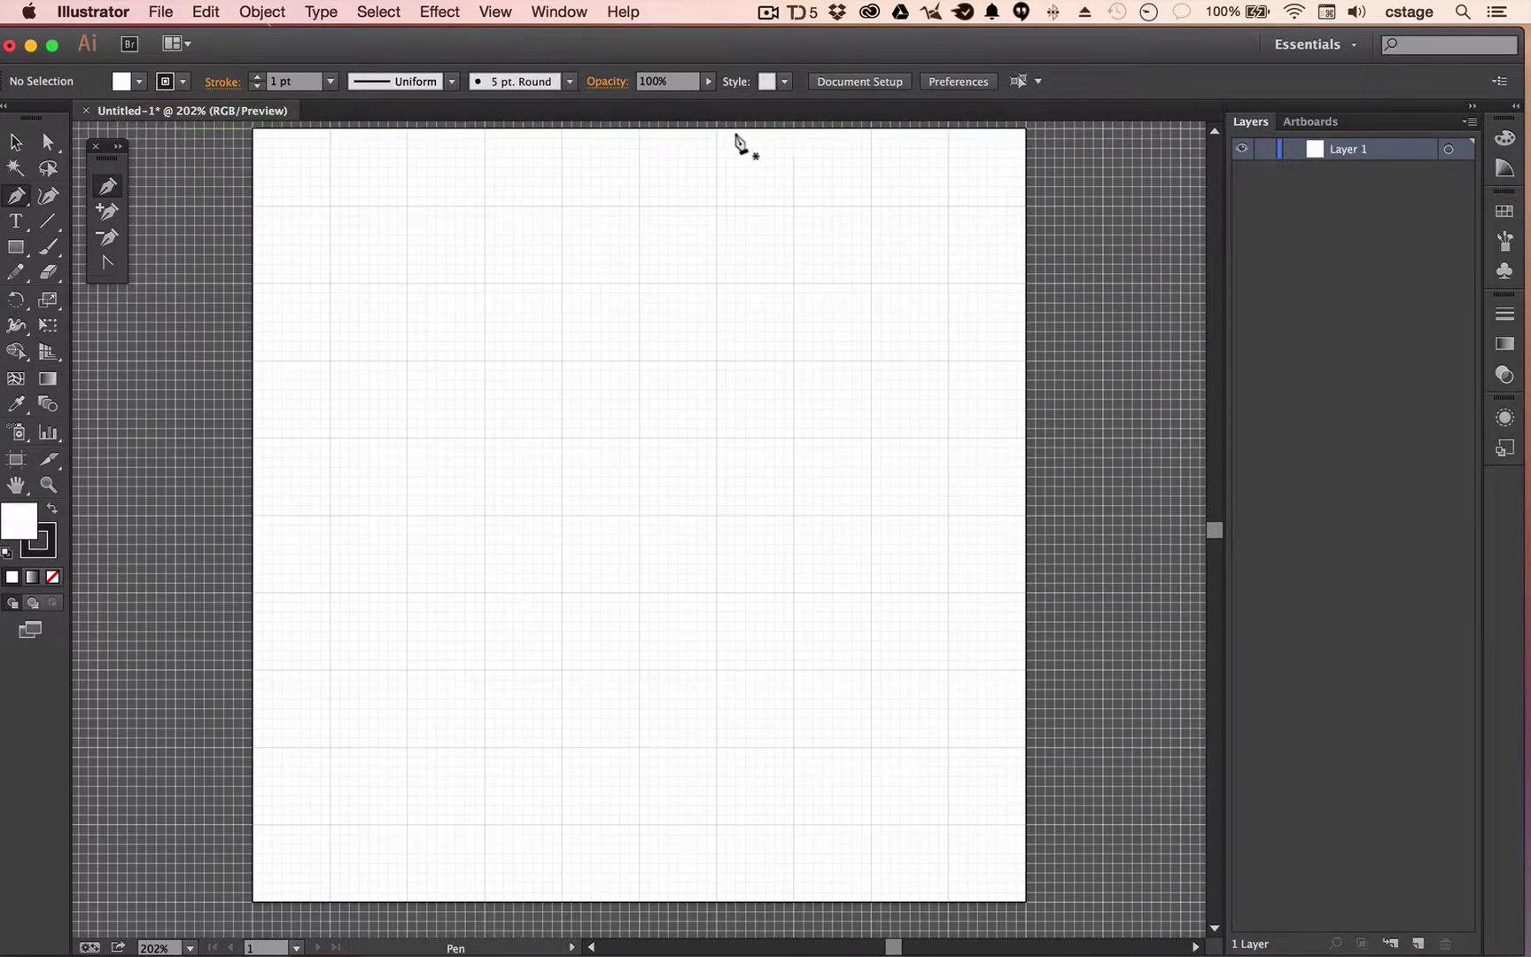
- Set the fill to [None] and raise the stroke weight to 4 pt
click(140, 82)
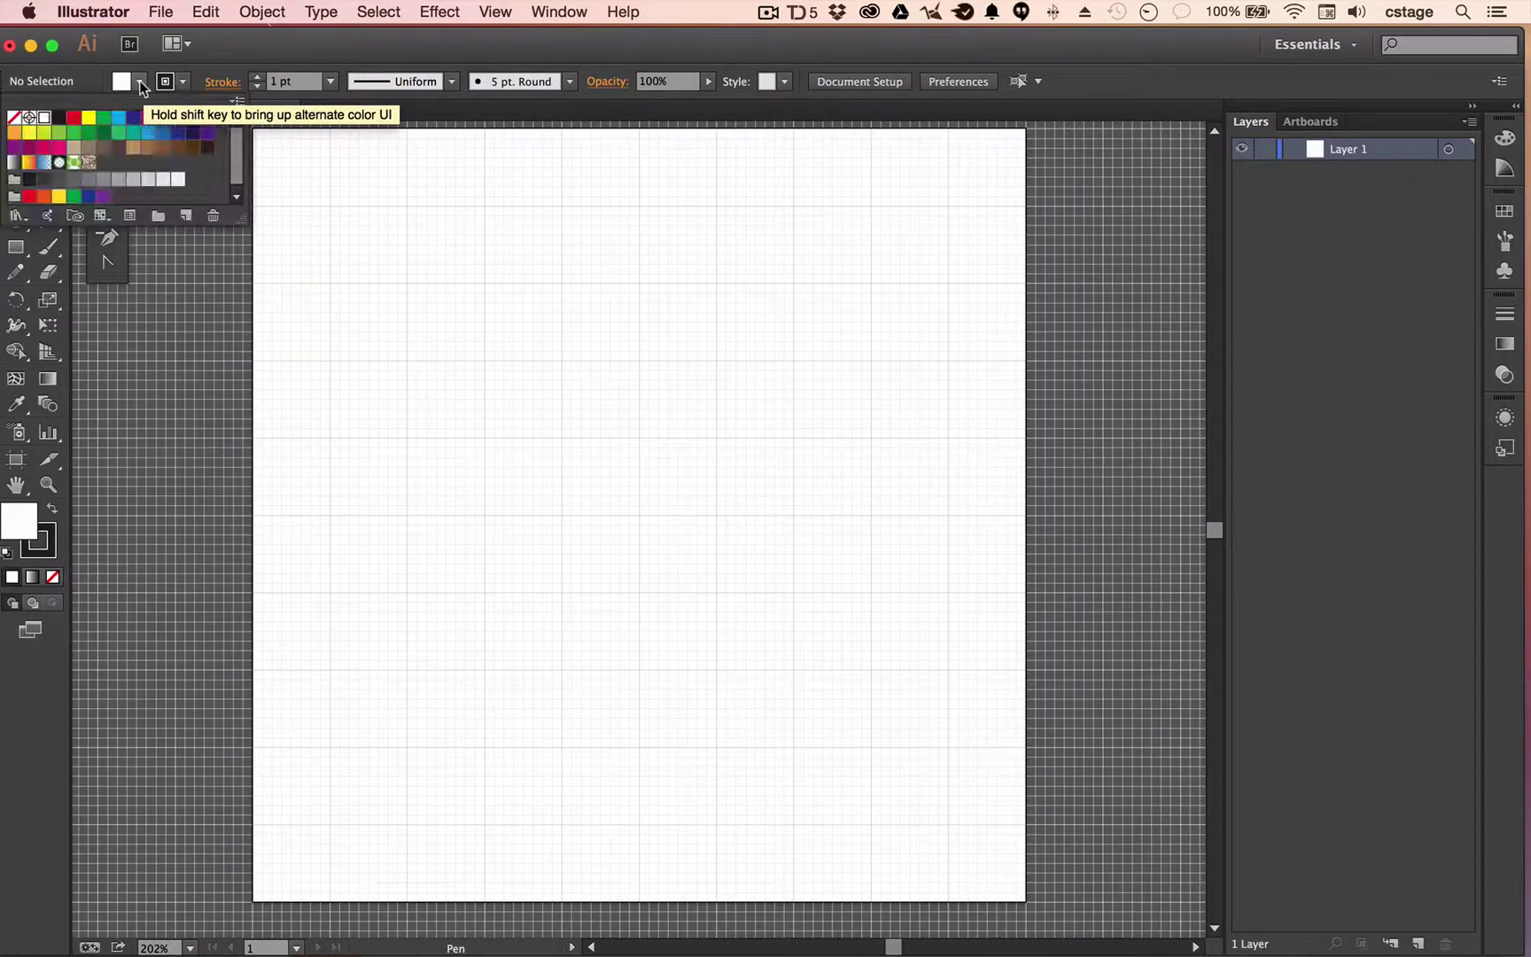
click(18, 118)
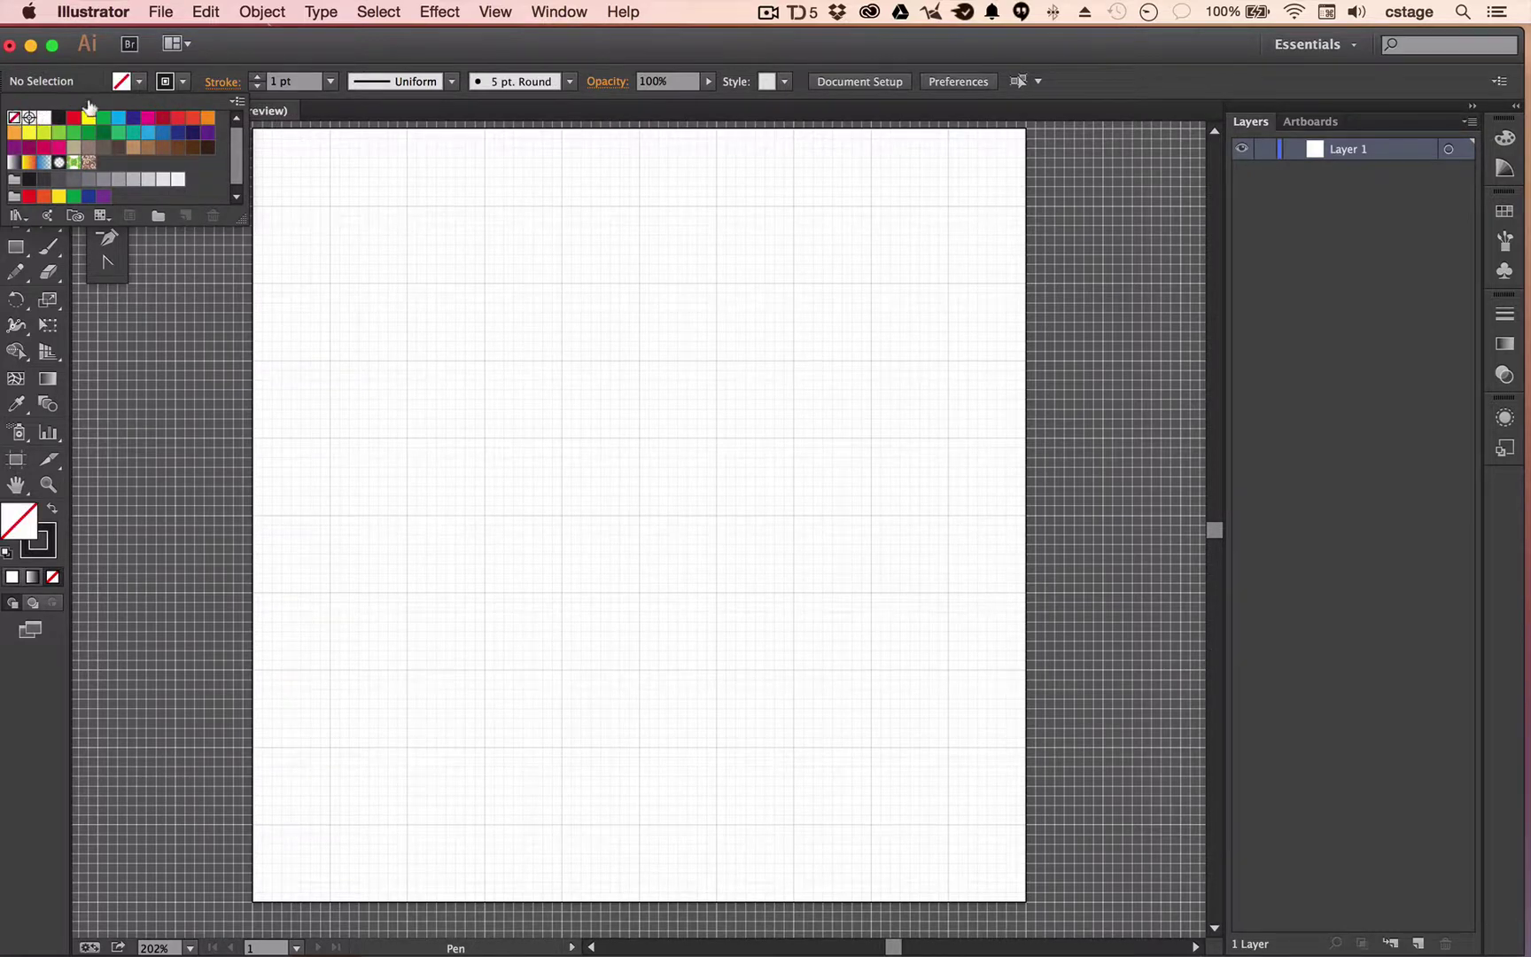
click(257, 77)
click(256, 77)
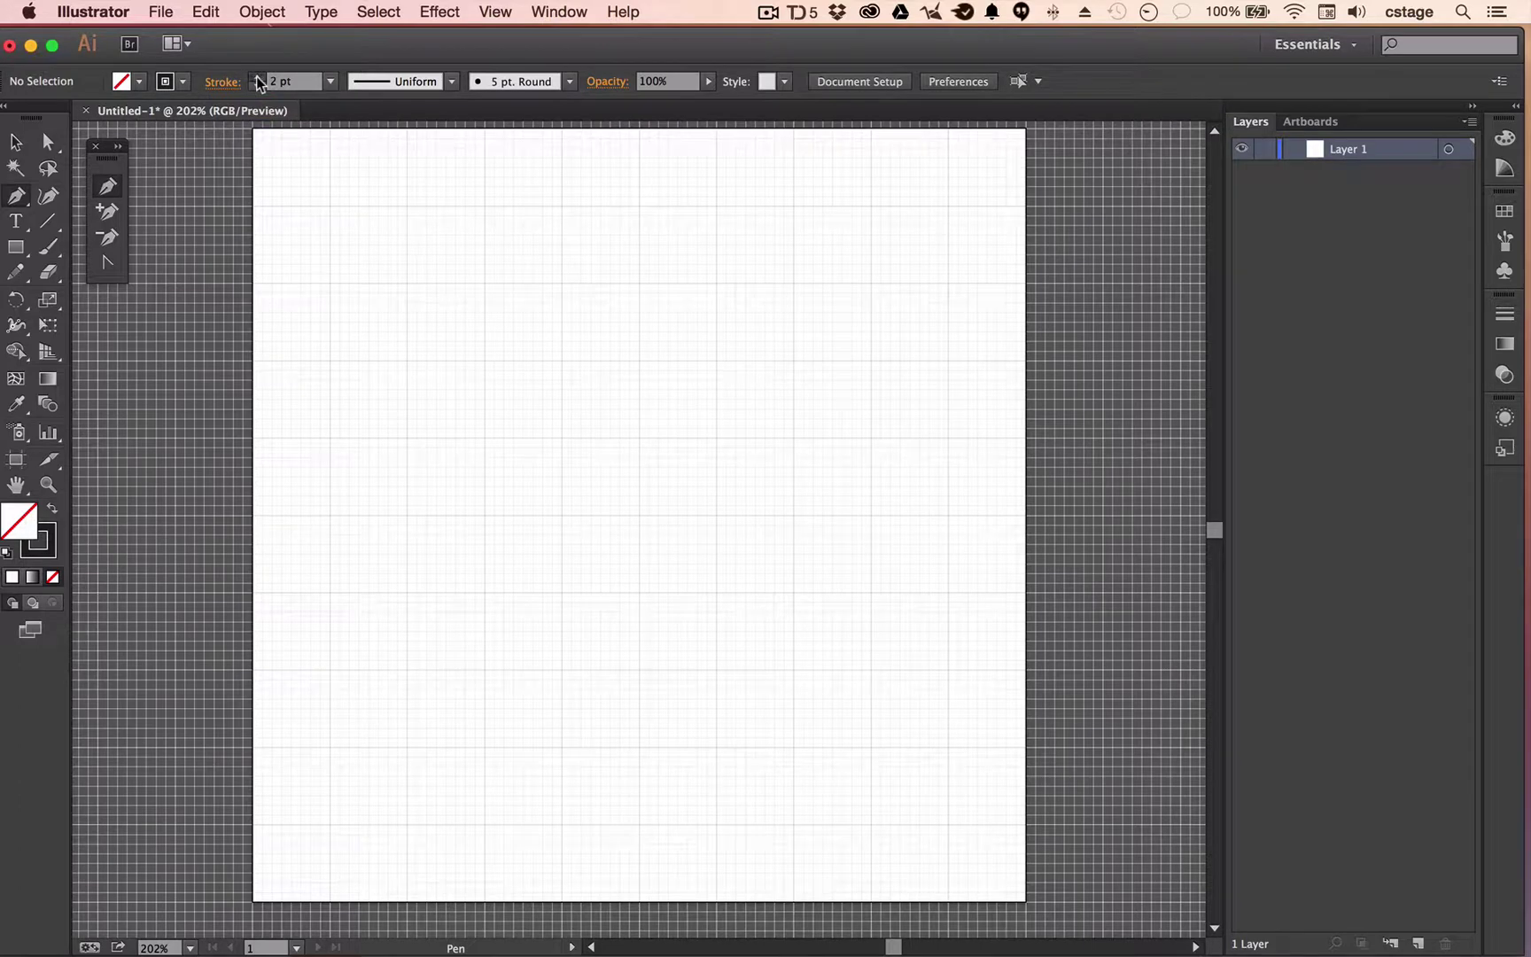
click(256, 78)
key(super+Tab)
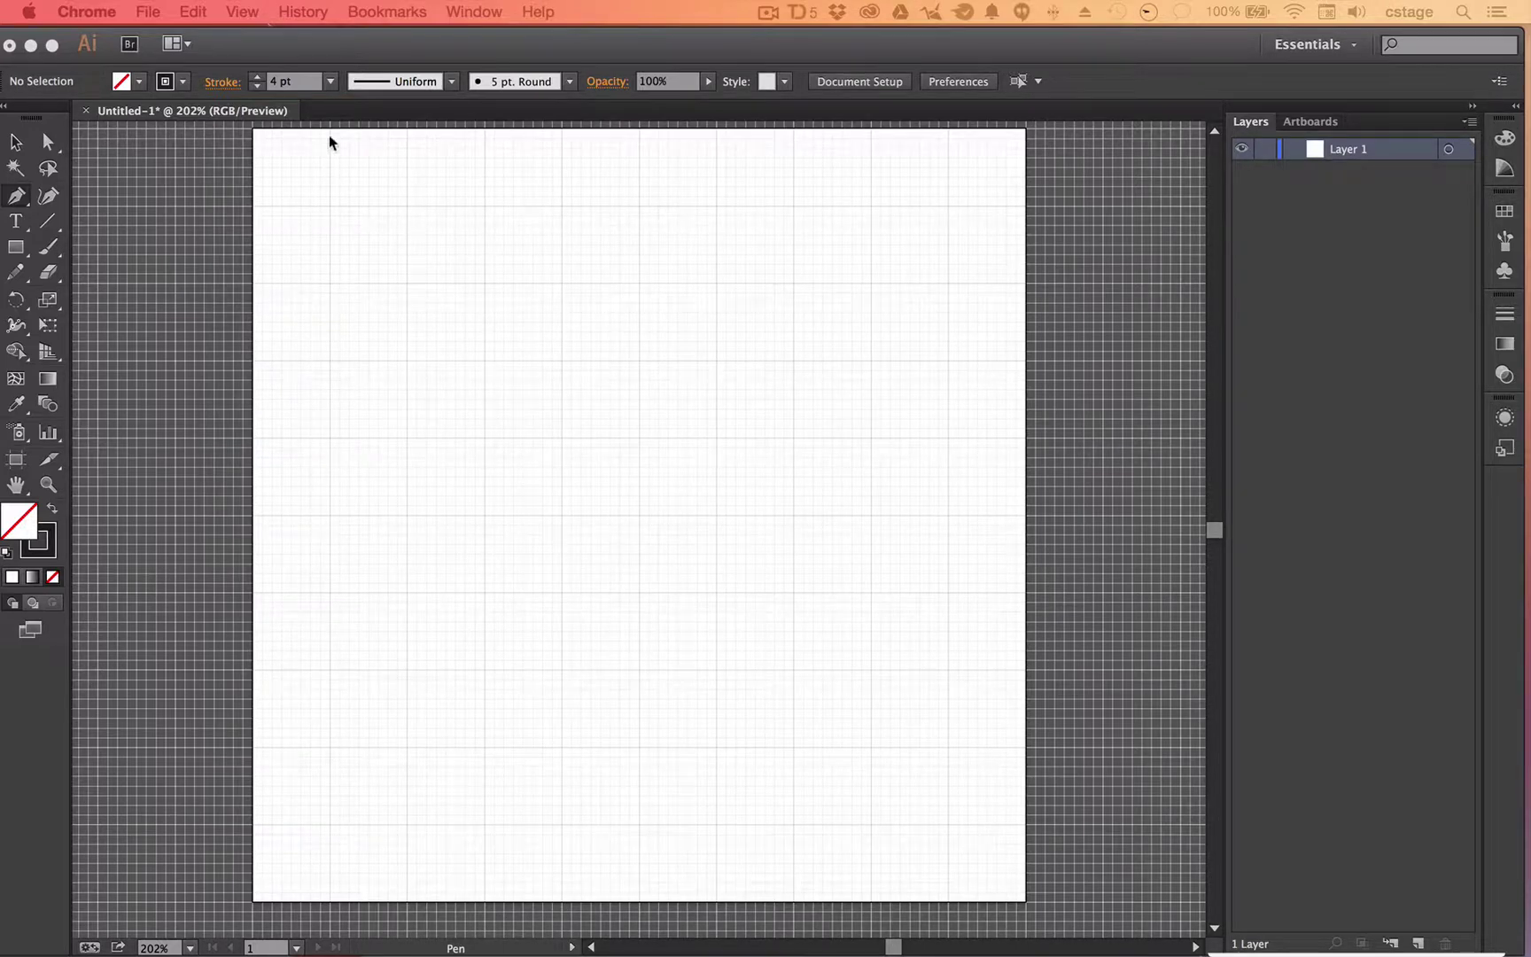
click(330, 362)
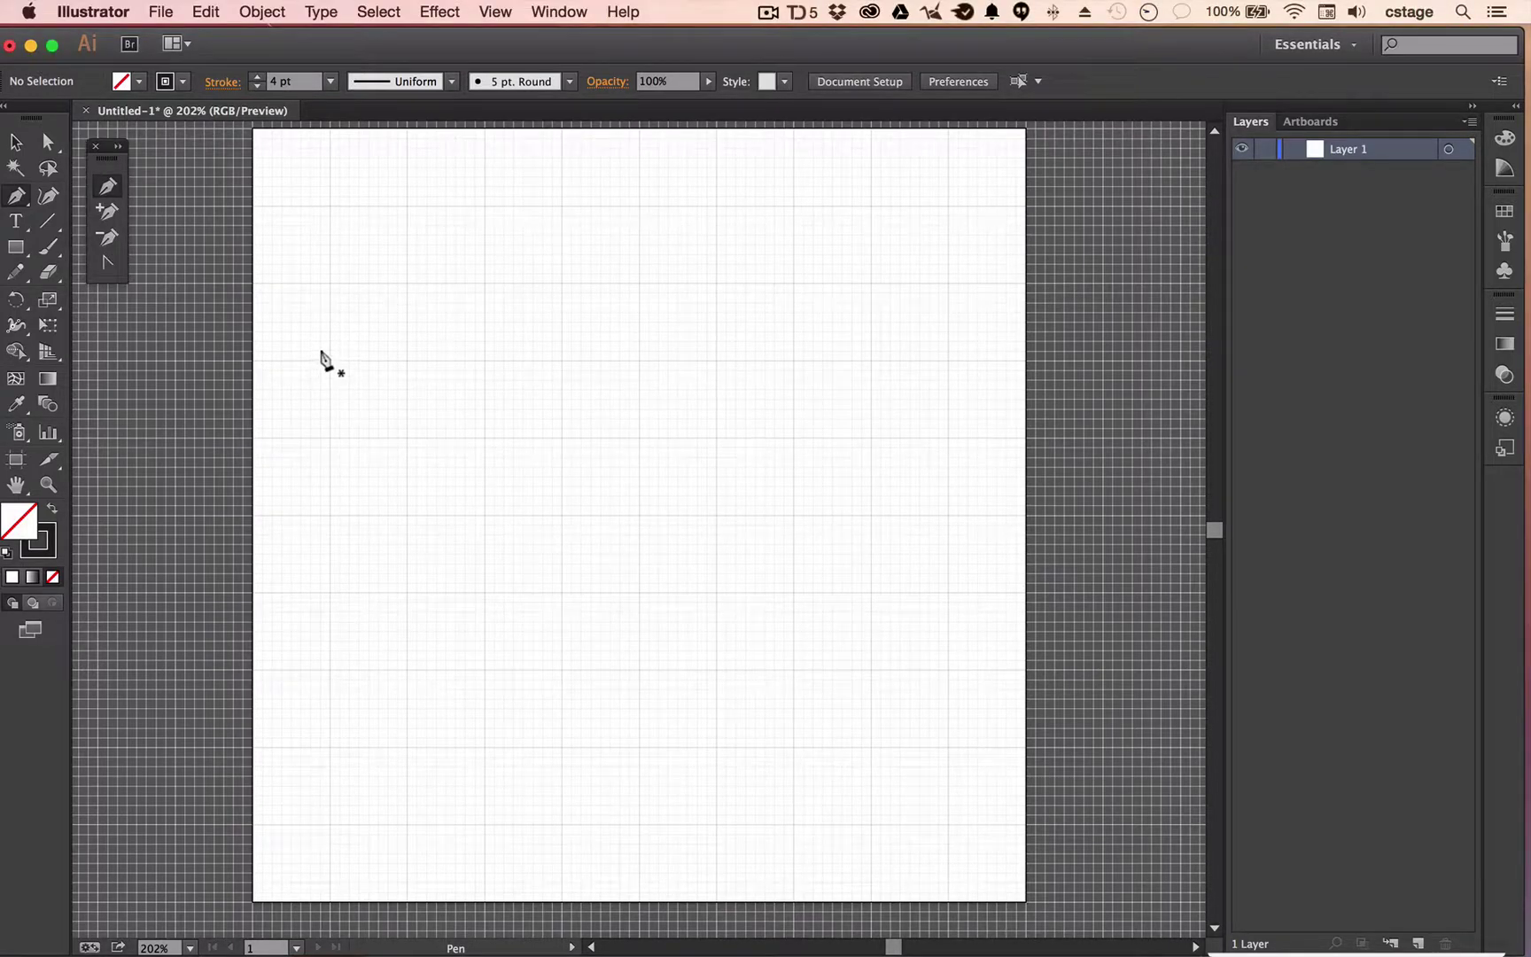
- Start the Pen path and draw the first merlon's left side, top edge and right side
drag(328, 358, 326, 205)
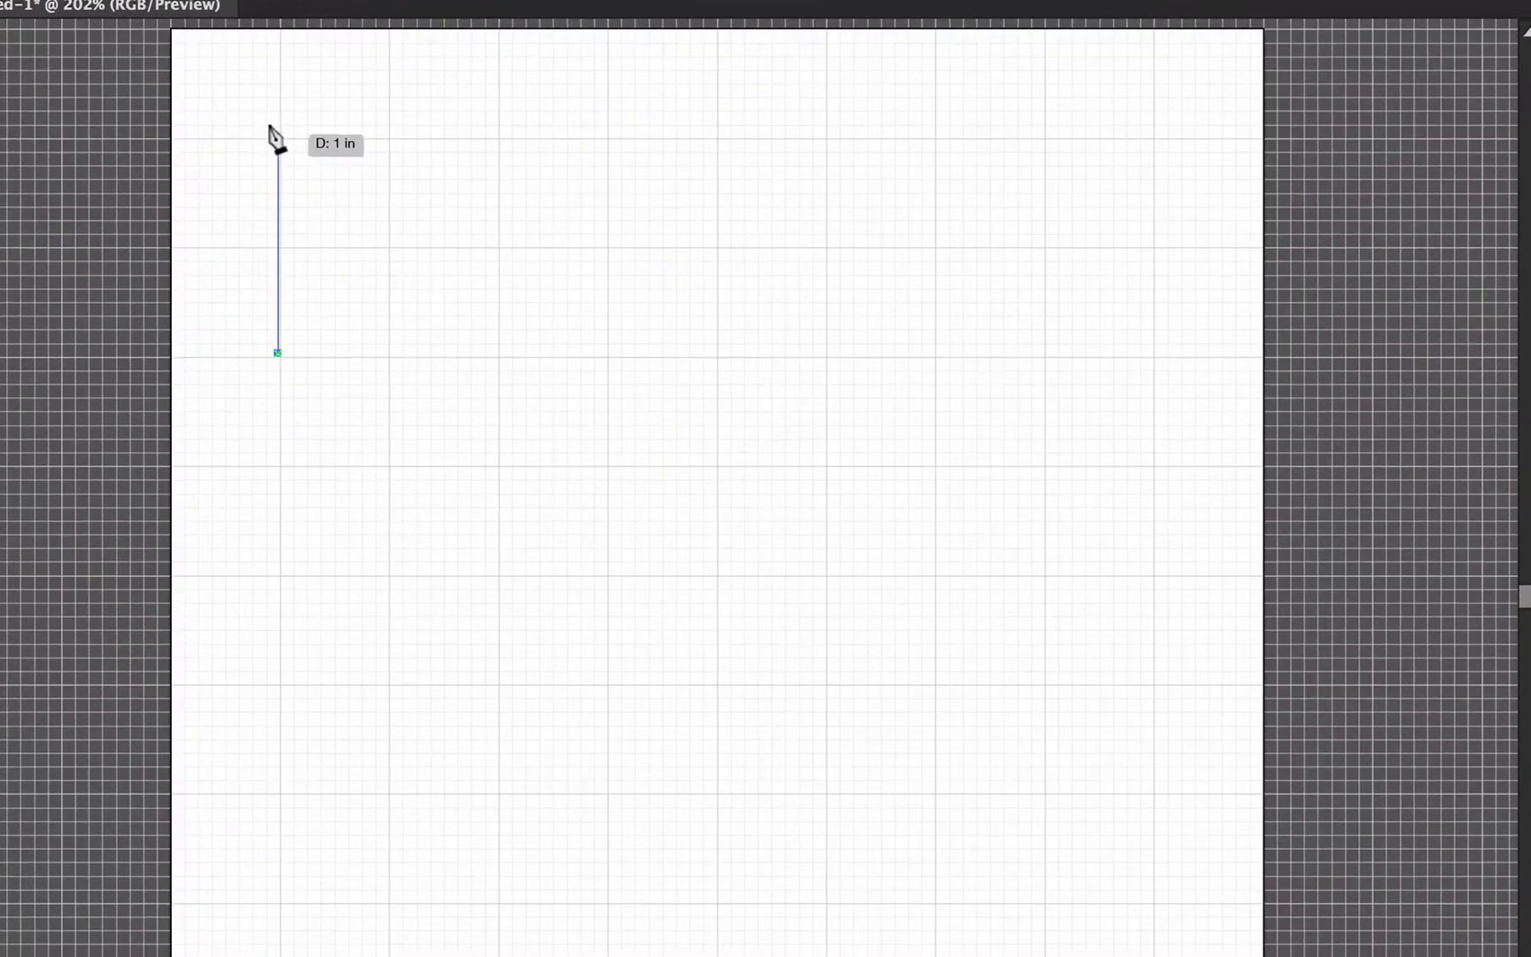
mouse_move(270, 127)
mouse_down()
mouse_move(280, 238)
mouse_move(286, 136)
mouse_move(271, 133)
mouse_move(295, 156)
mouse_move(383, 153)
mouse_move(286, 127)
mouse_move(239, 198)
mouse_move(233, 132)
mouse_move(253, 177)
mouse_move(345, 191)
mouse_move(501, 147)
mouse_move(307, 328)
mouse_move(489, 140)
mouse_move(191, 188)
mouse_move(72, 140)
mouse_move(510, 155)
mouse_move(266, 154)
mouse_move(277, 147)
mouse_up()
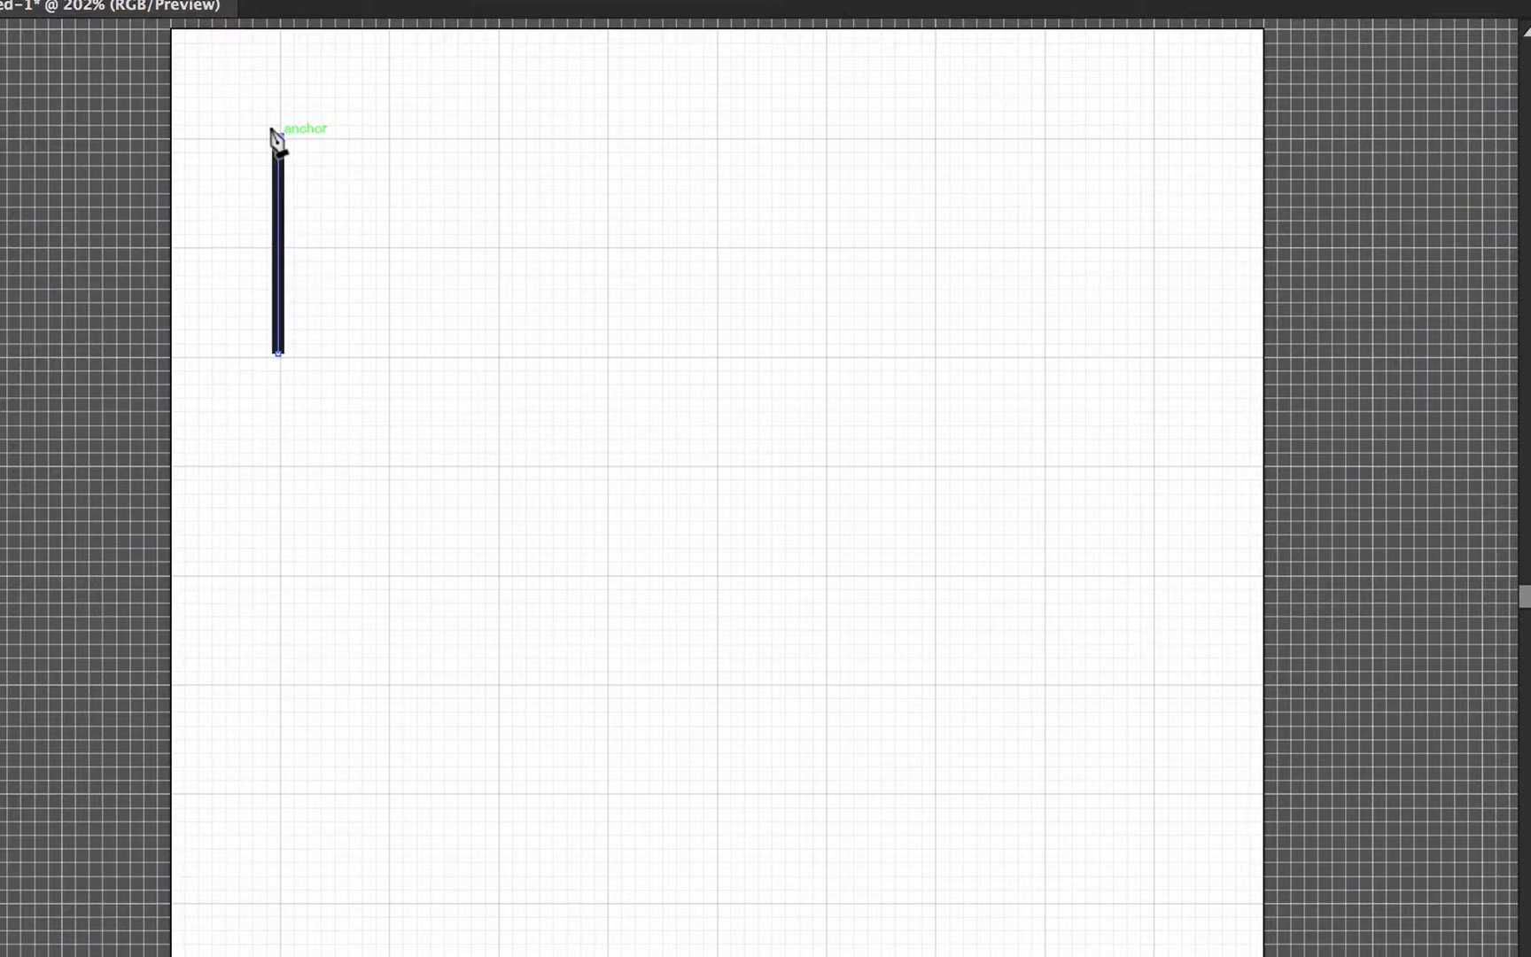
mouse_move(277, 352)
mouse_down()
mouse_move(287, 363)
mouse_move(276, 355)
mouse_up()
mouse_move(277, 139)
mouse_down()
mouse_move(292, 157)
mouse_move(276, 132)
mouse_up()
drag(277, 353, 273, 353)
drag(277, 135, 487, 130)
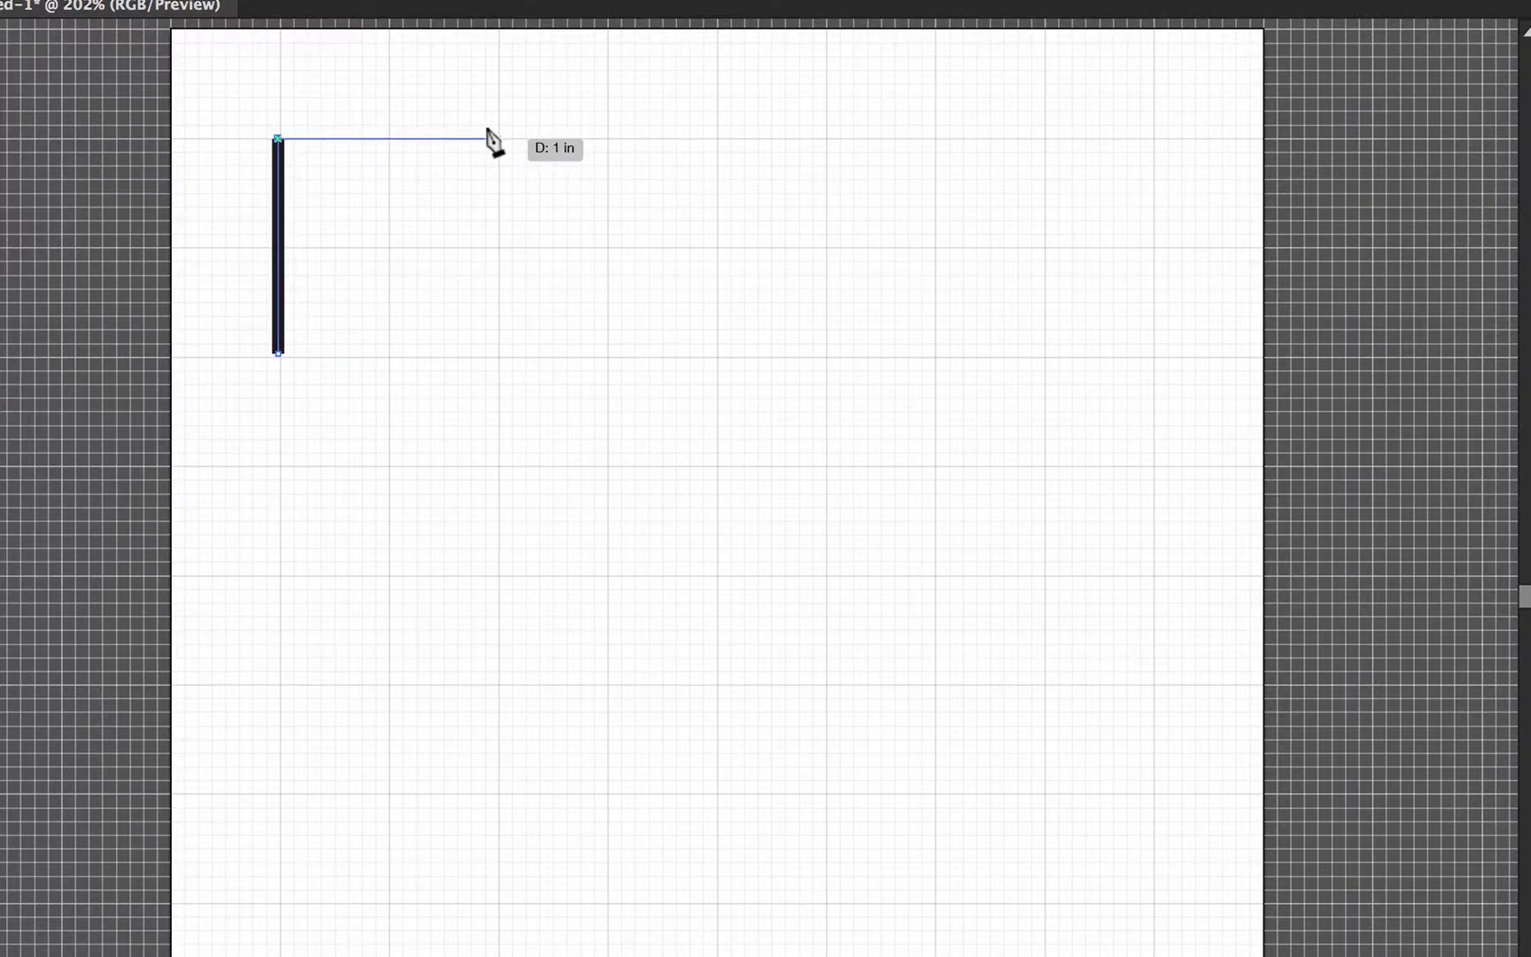
drag(487, 130, 487, 130)
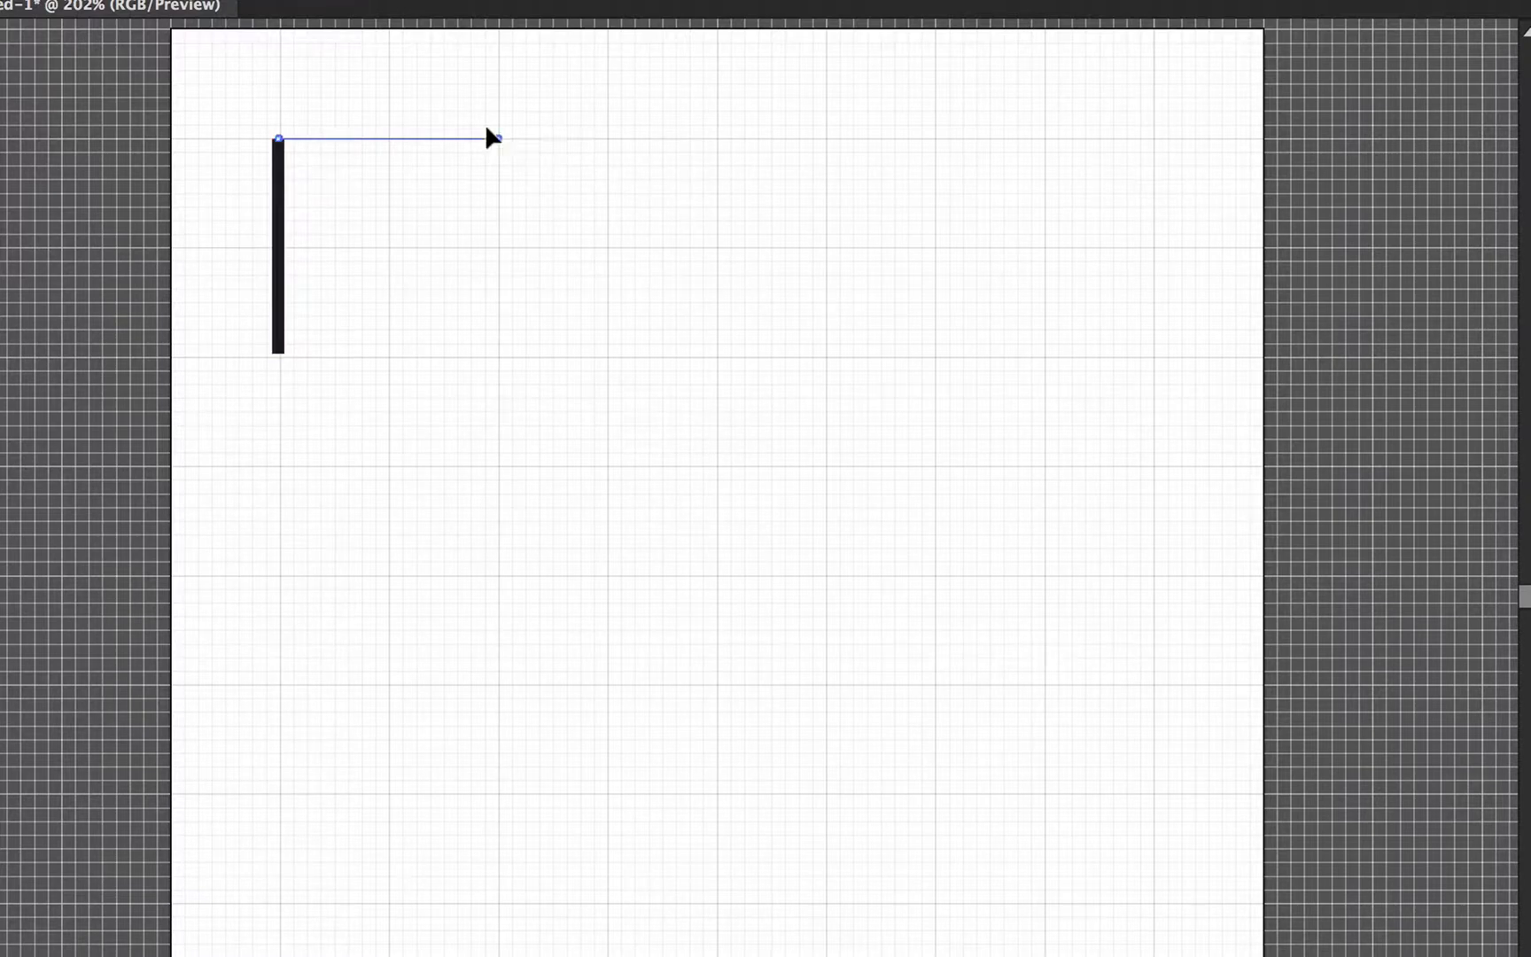
click(487, 133)
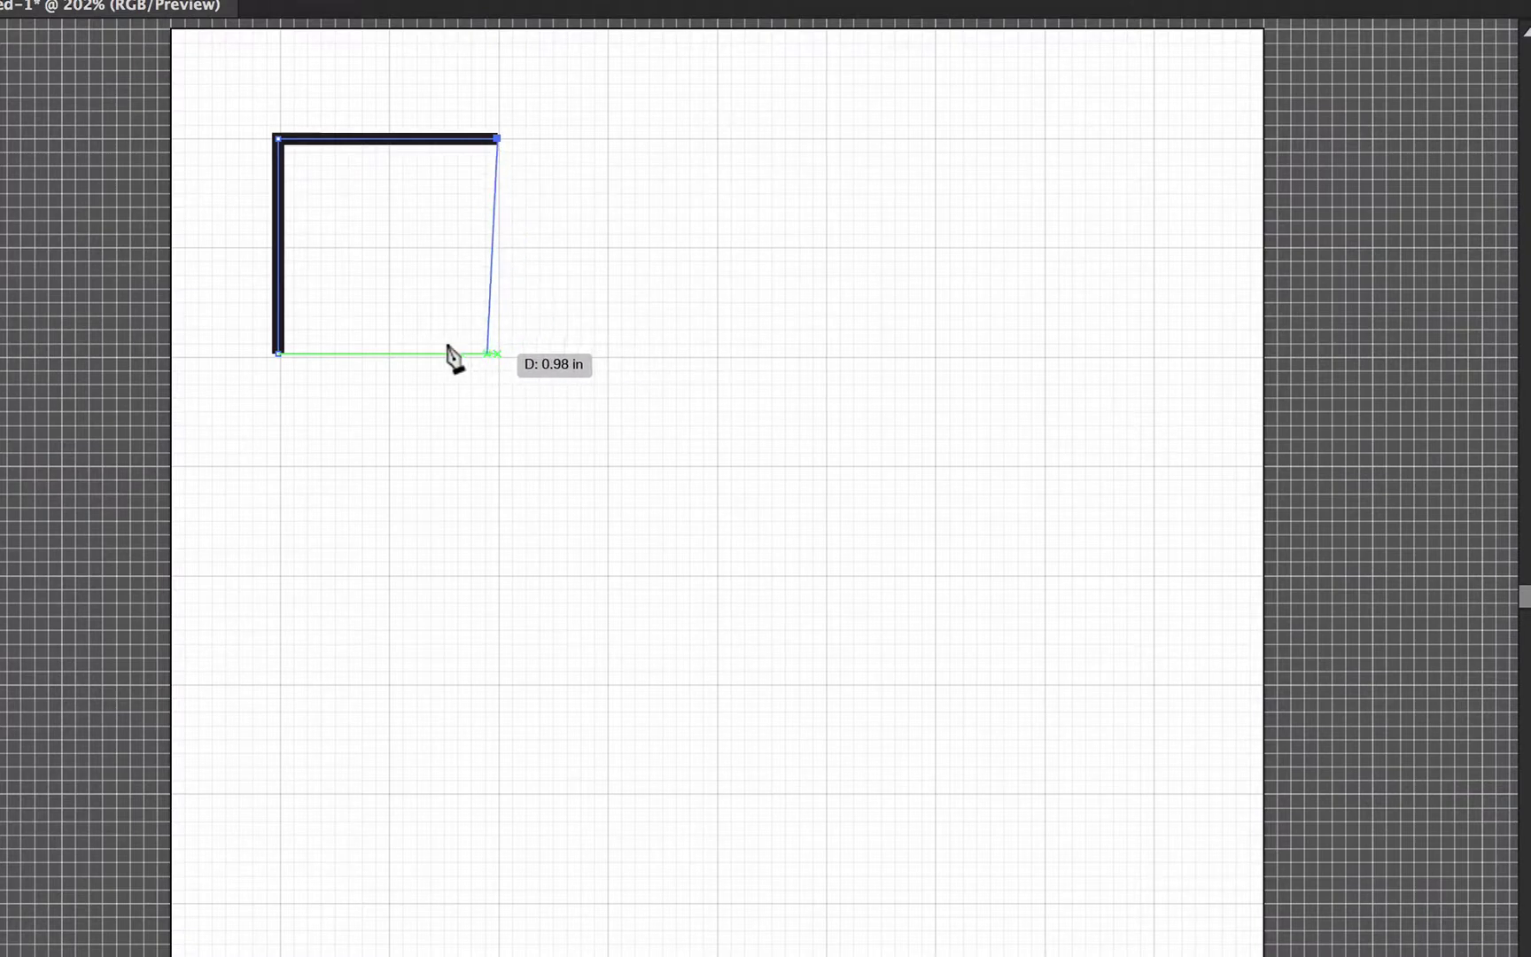
click(497, 352)
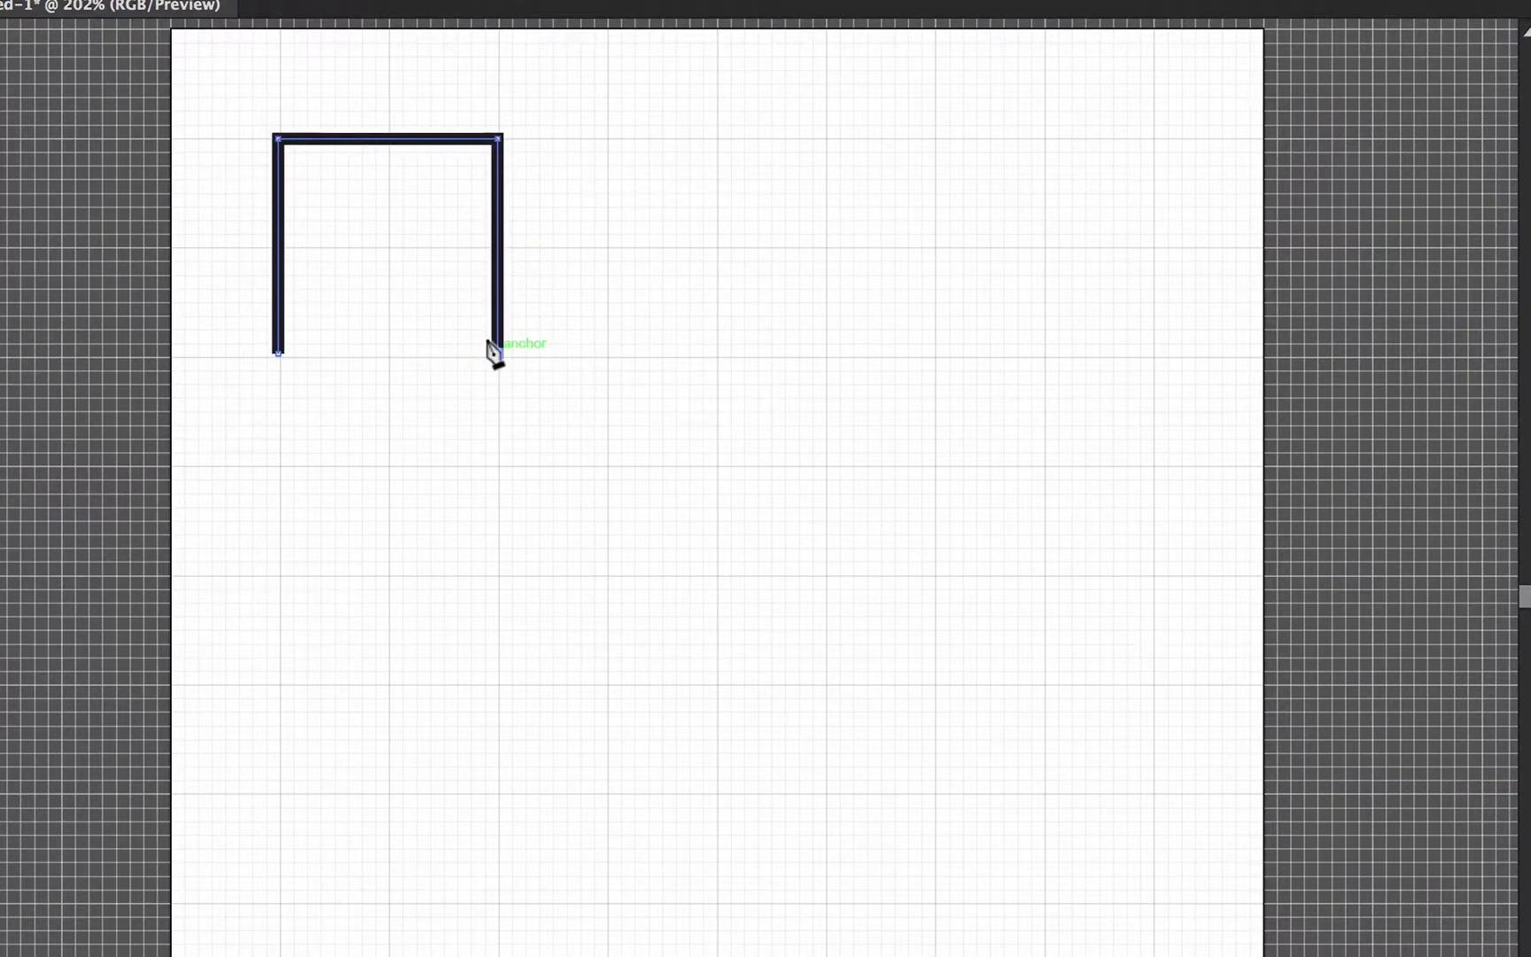
- Continue the square-wave path along the grid through the second and third merlons
click(607, 354)
click(607, 139)
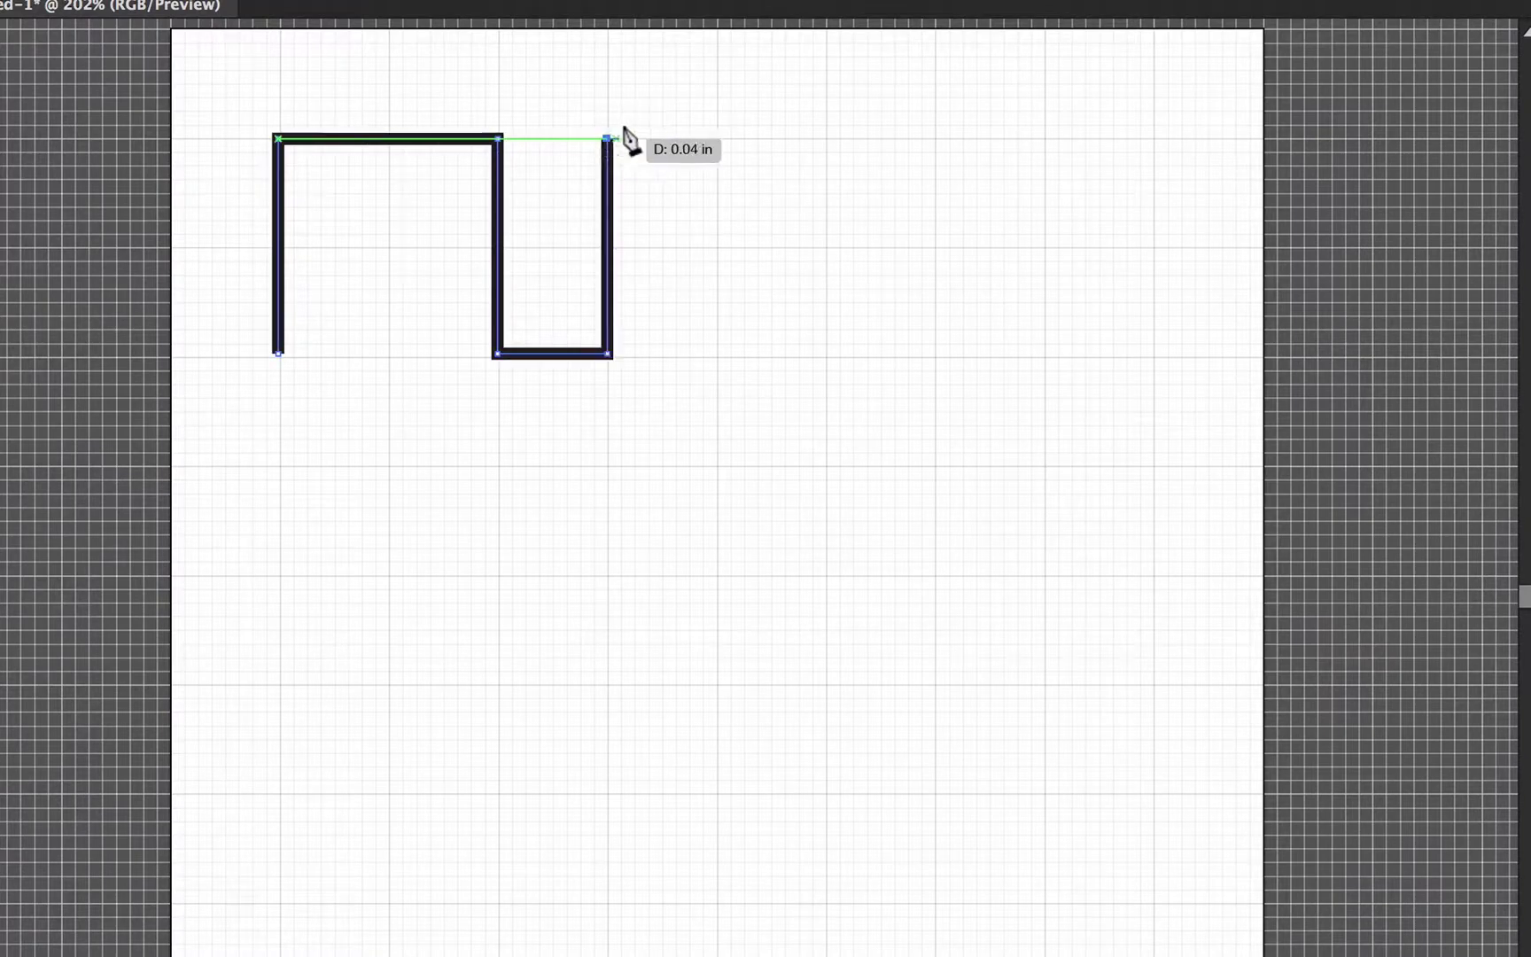
key(ctrl+h)
click(826, 138)
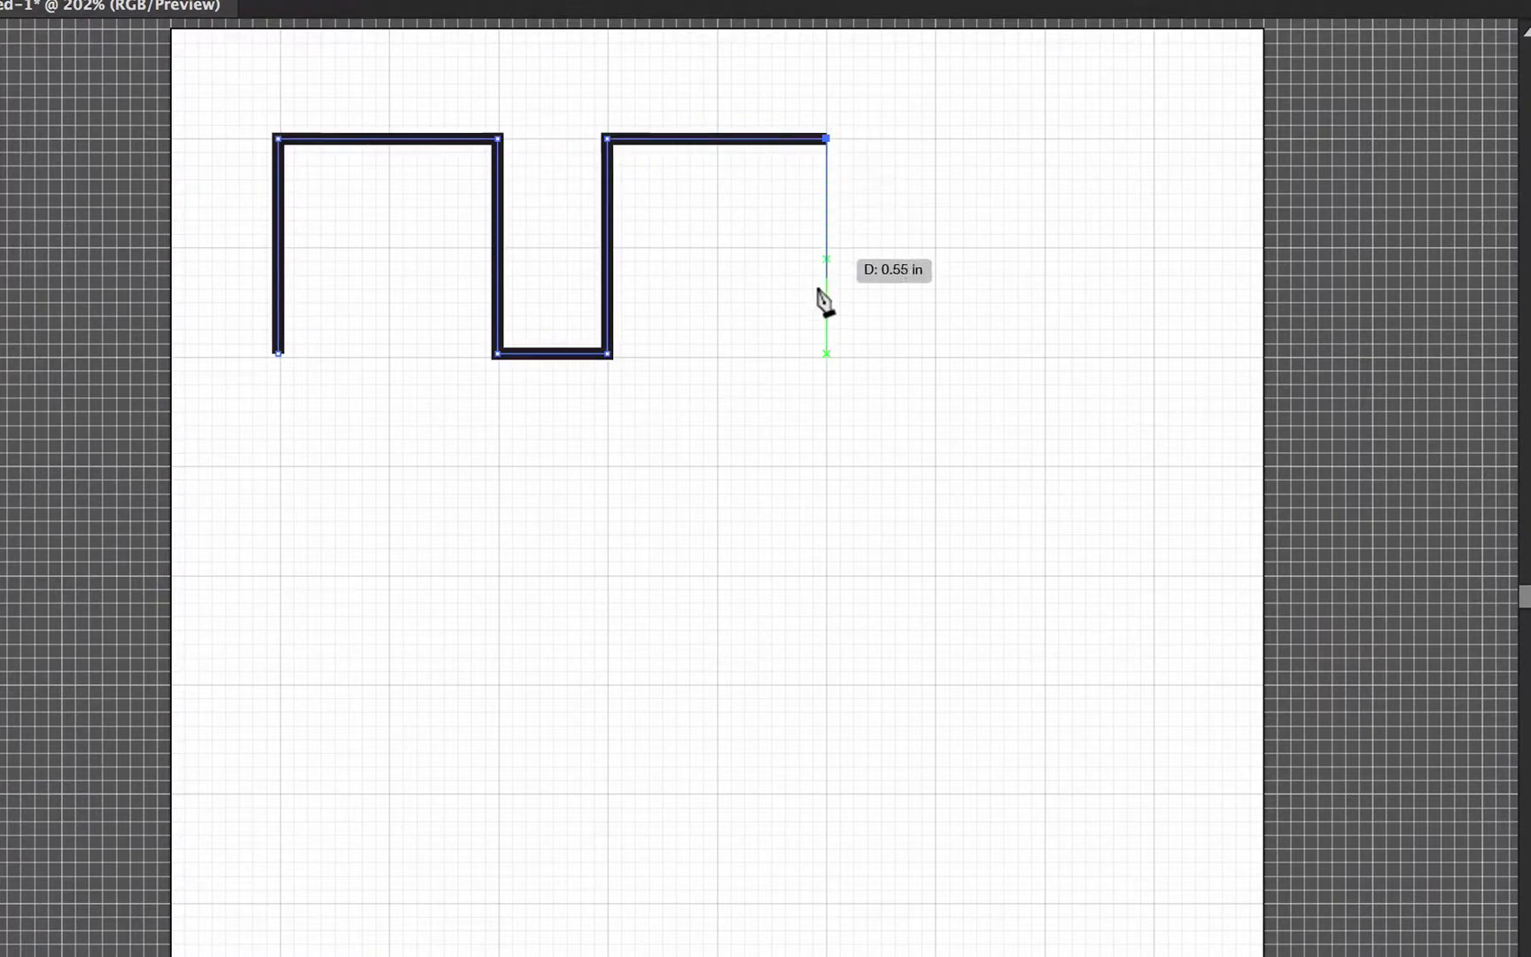
click(826, 354)
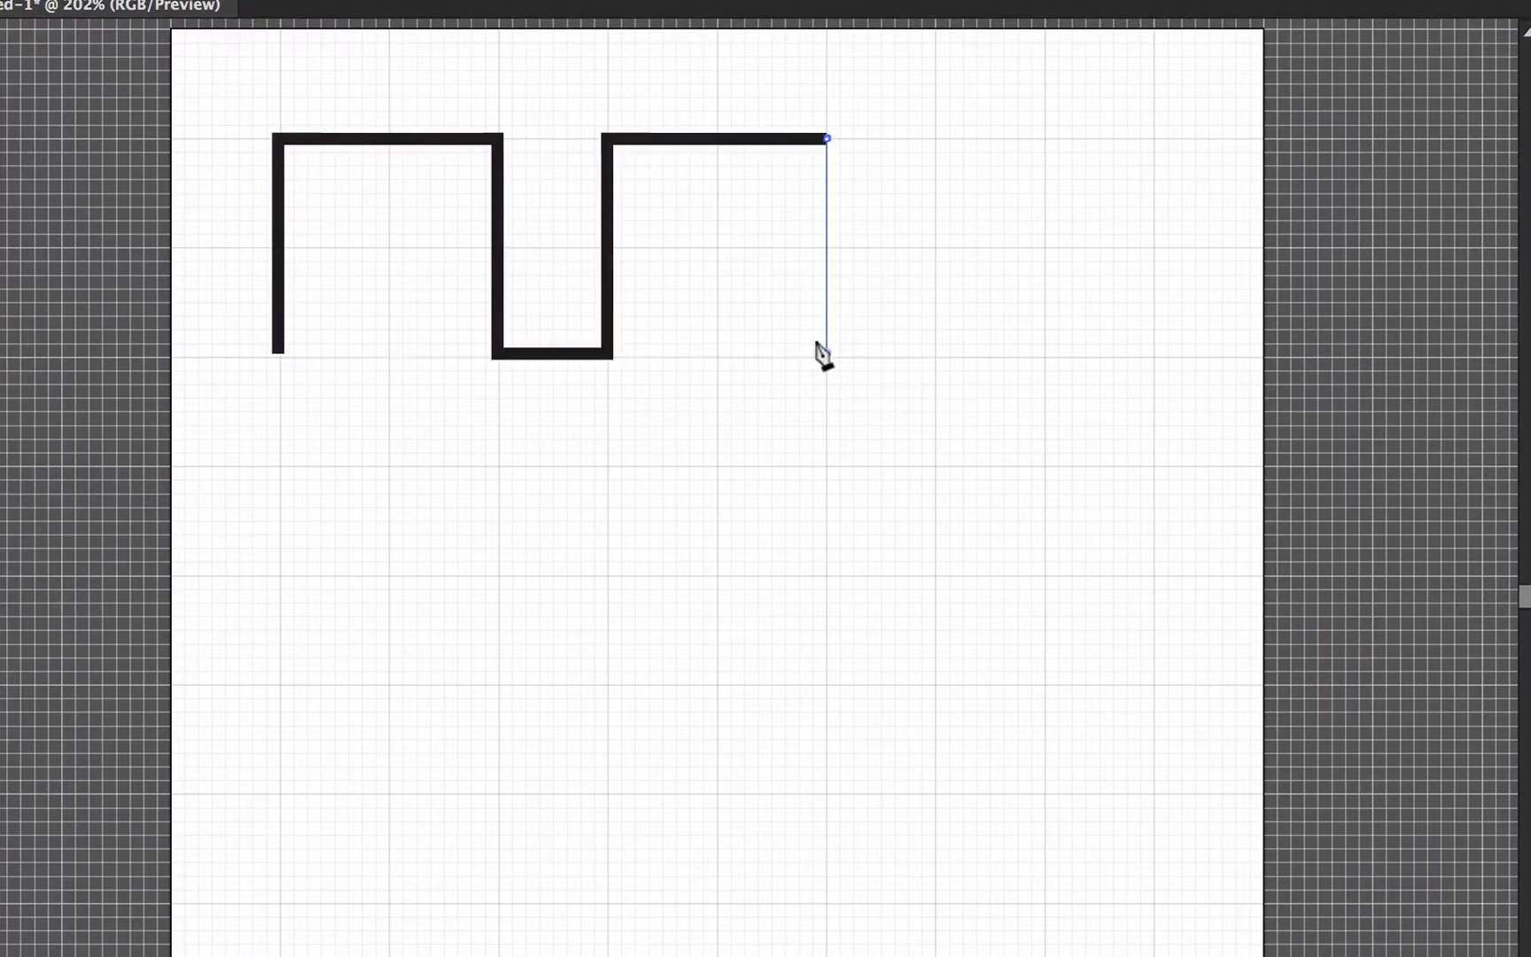
click(933, 353)
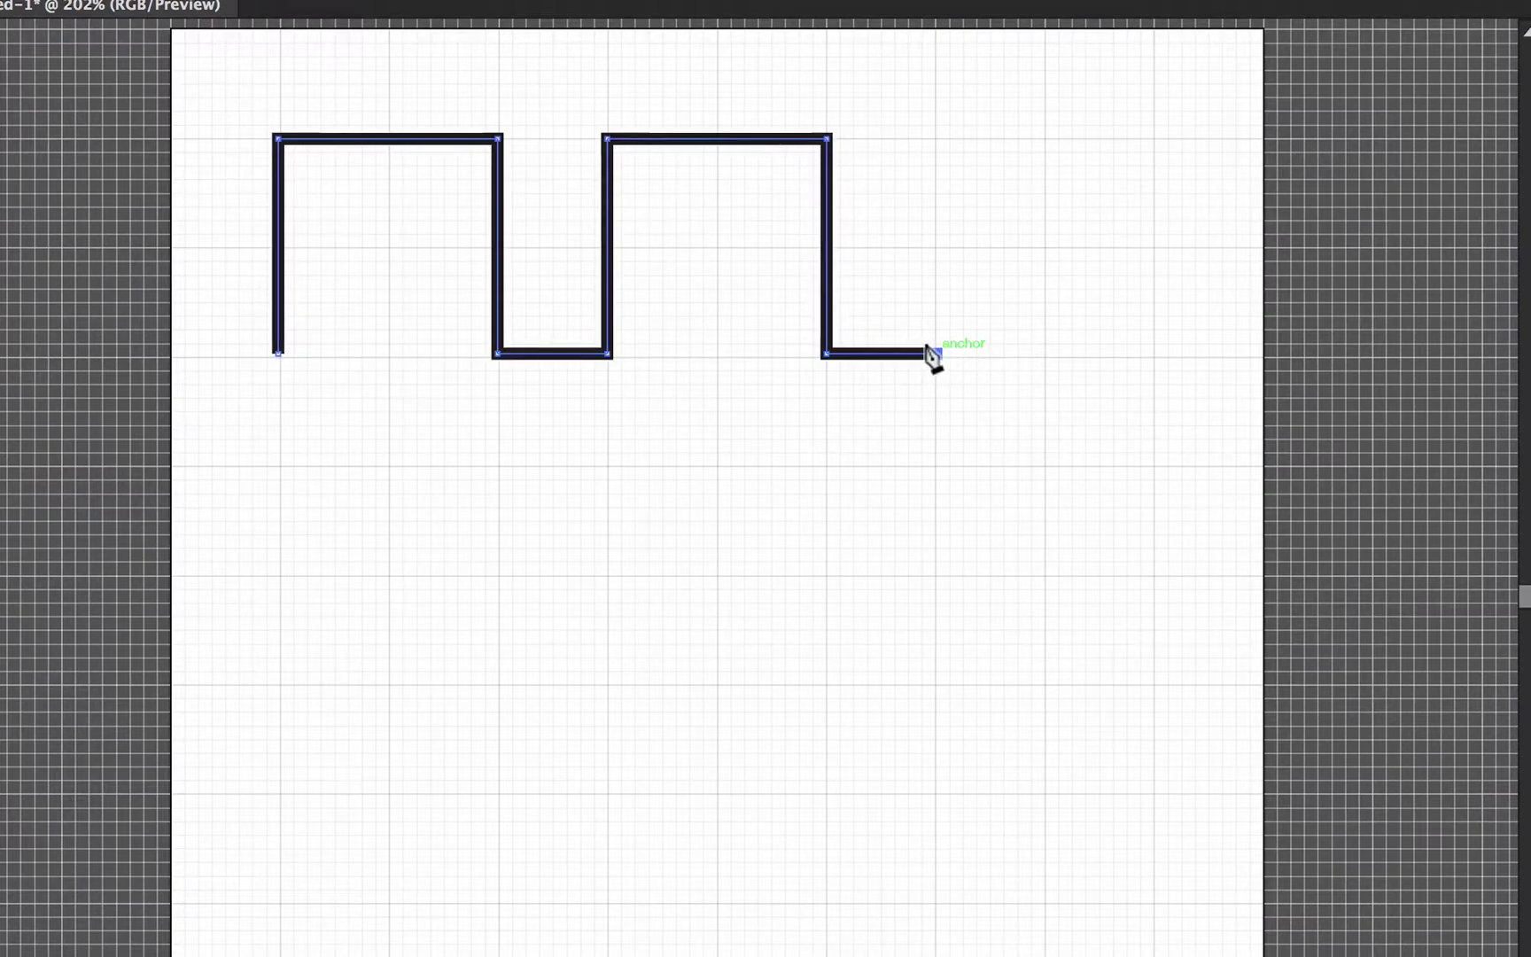
click(936, 138)
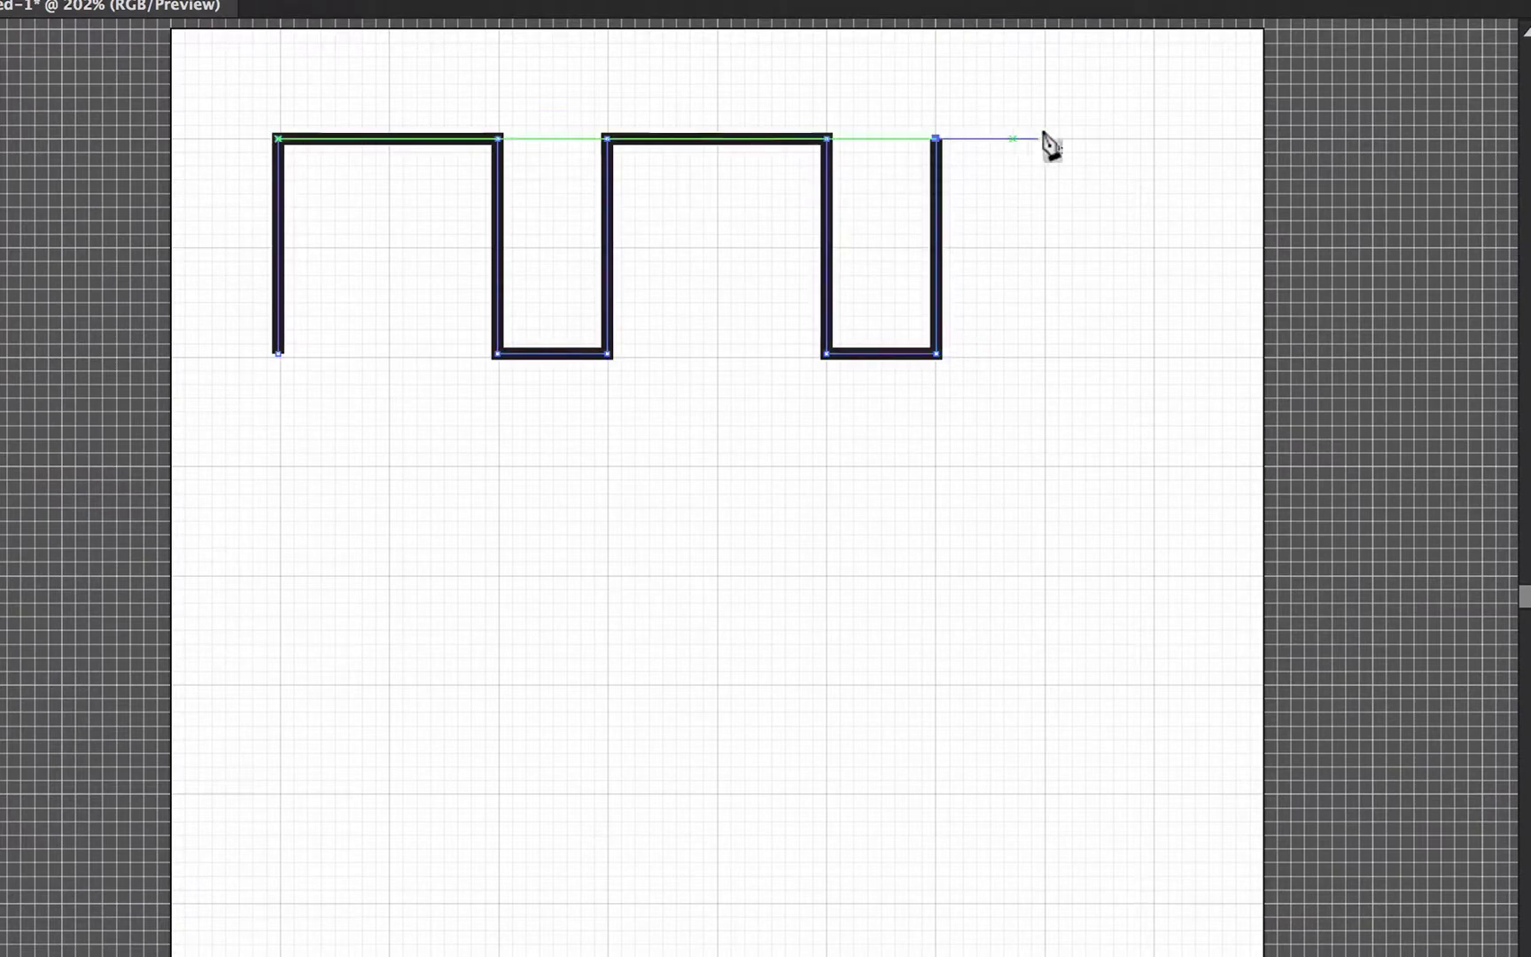
click(1152, 138)
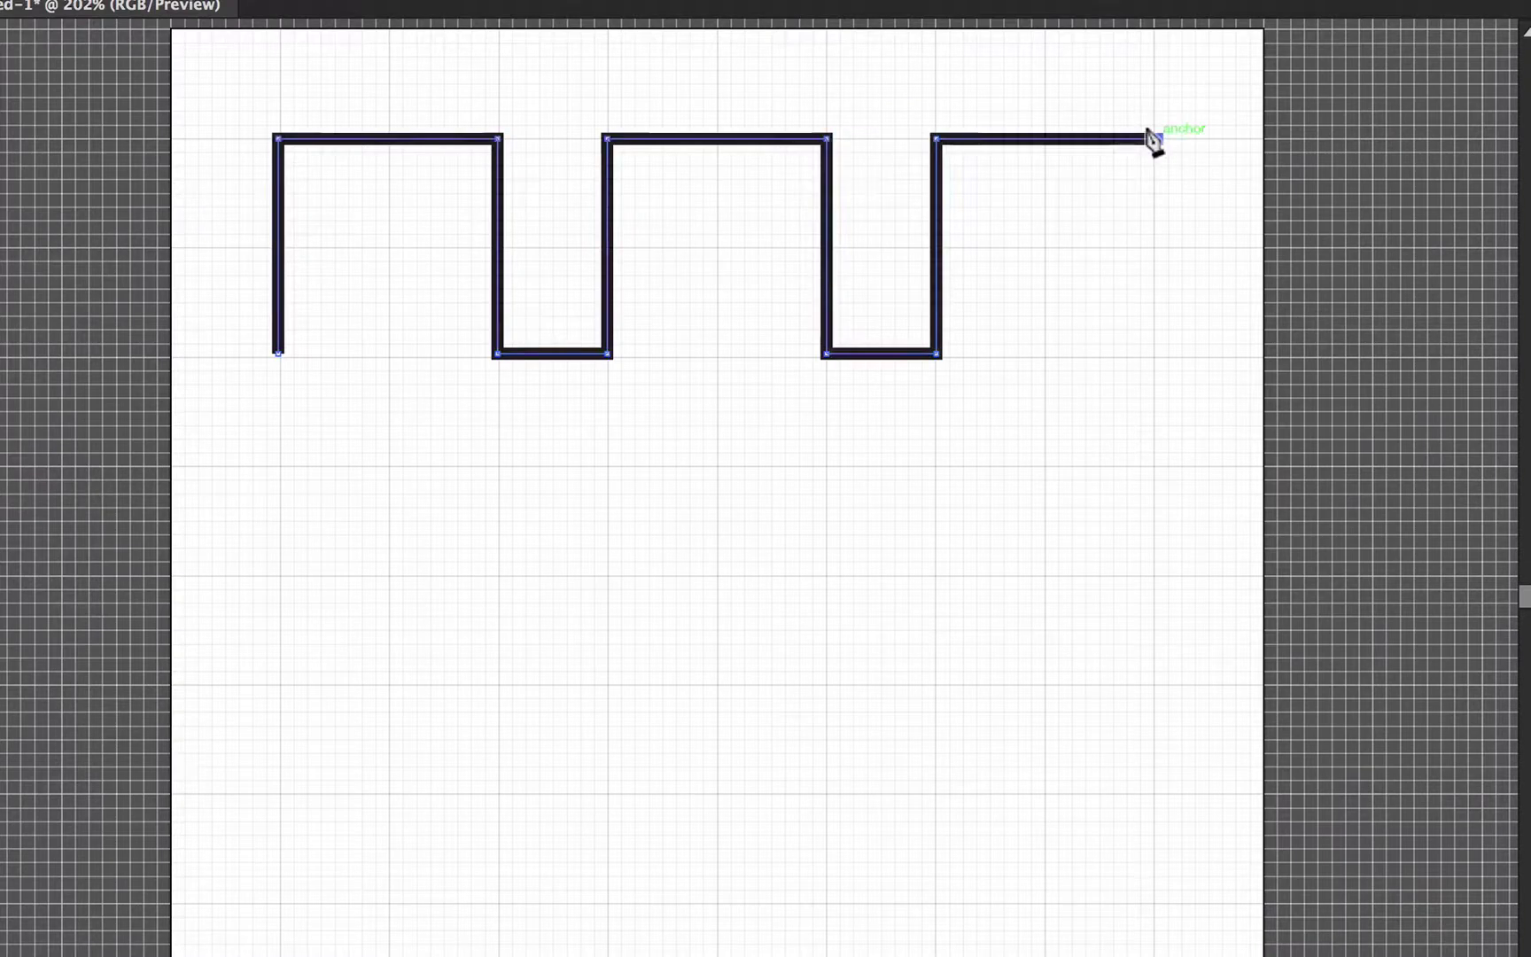
click(1153, 353)
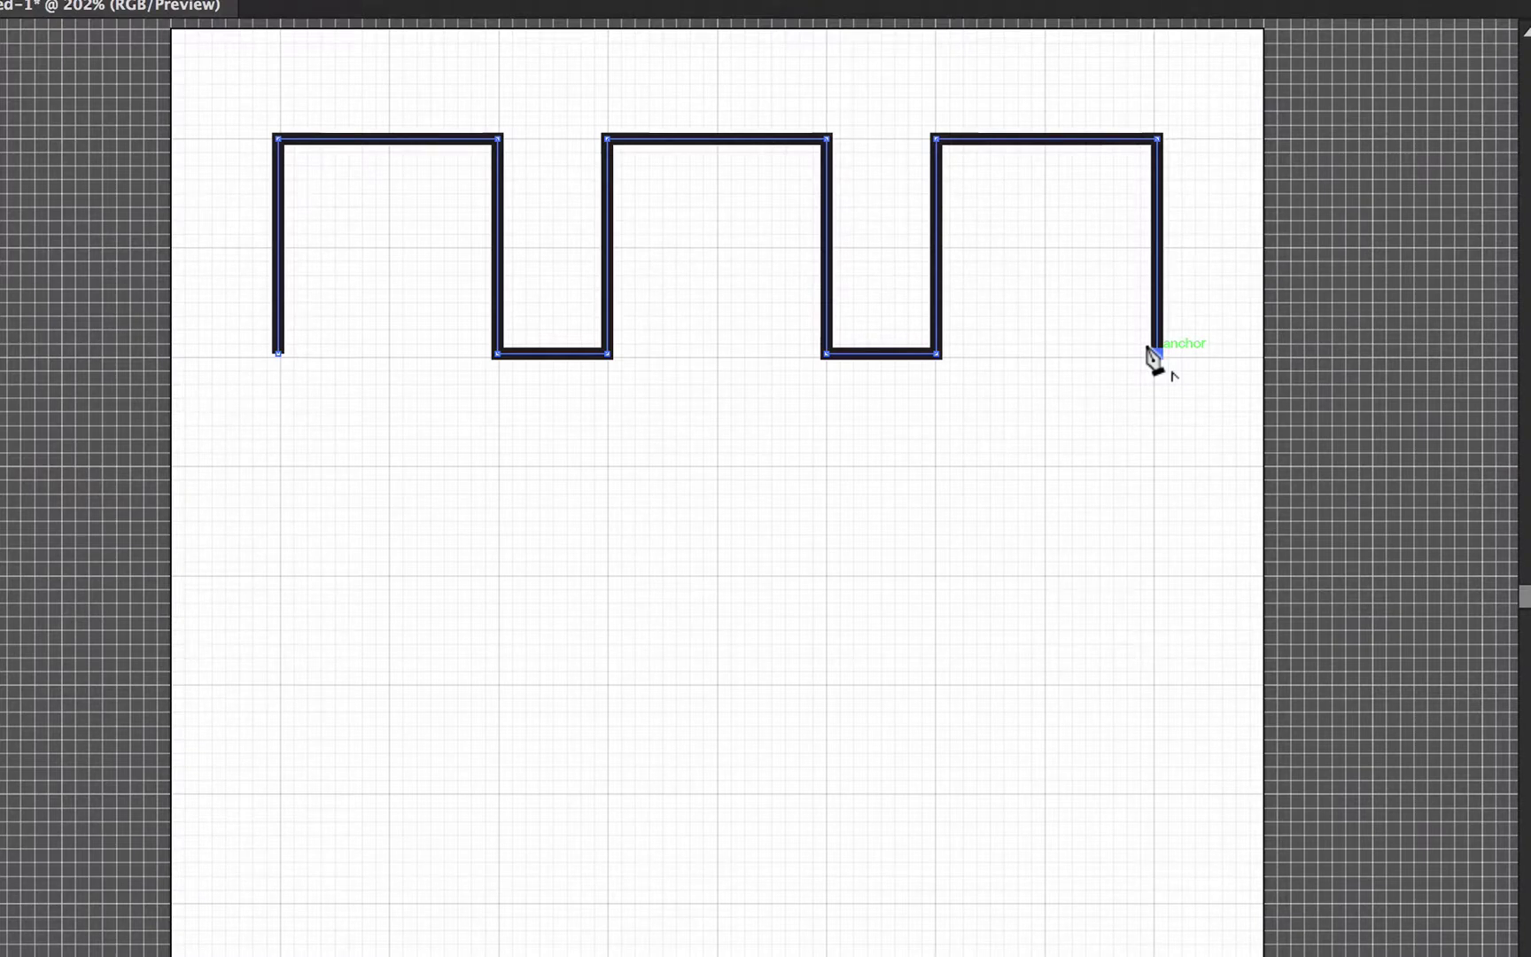
- Extend the path down, across the bottom to the left, and close it on the start anchor
click(1156, 353)
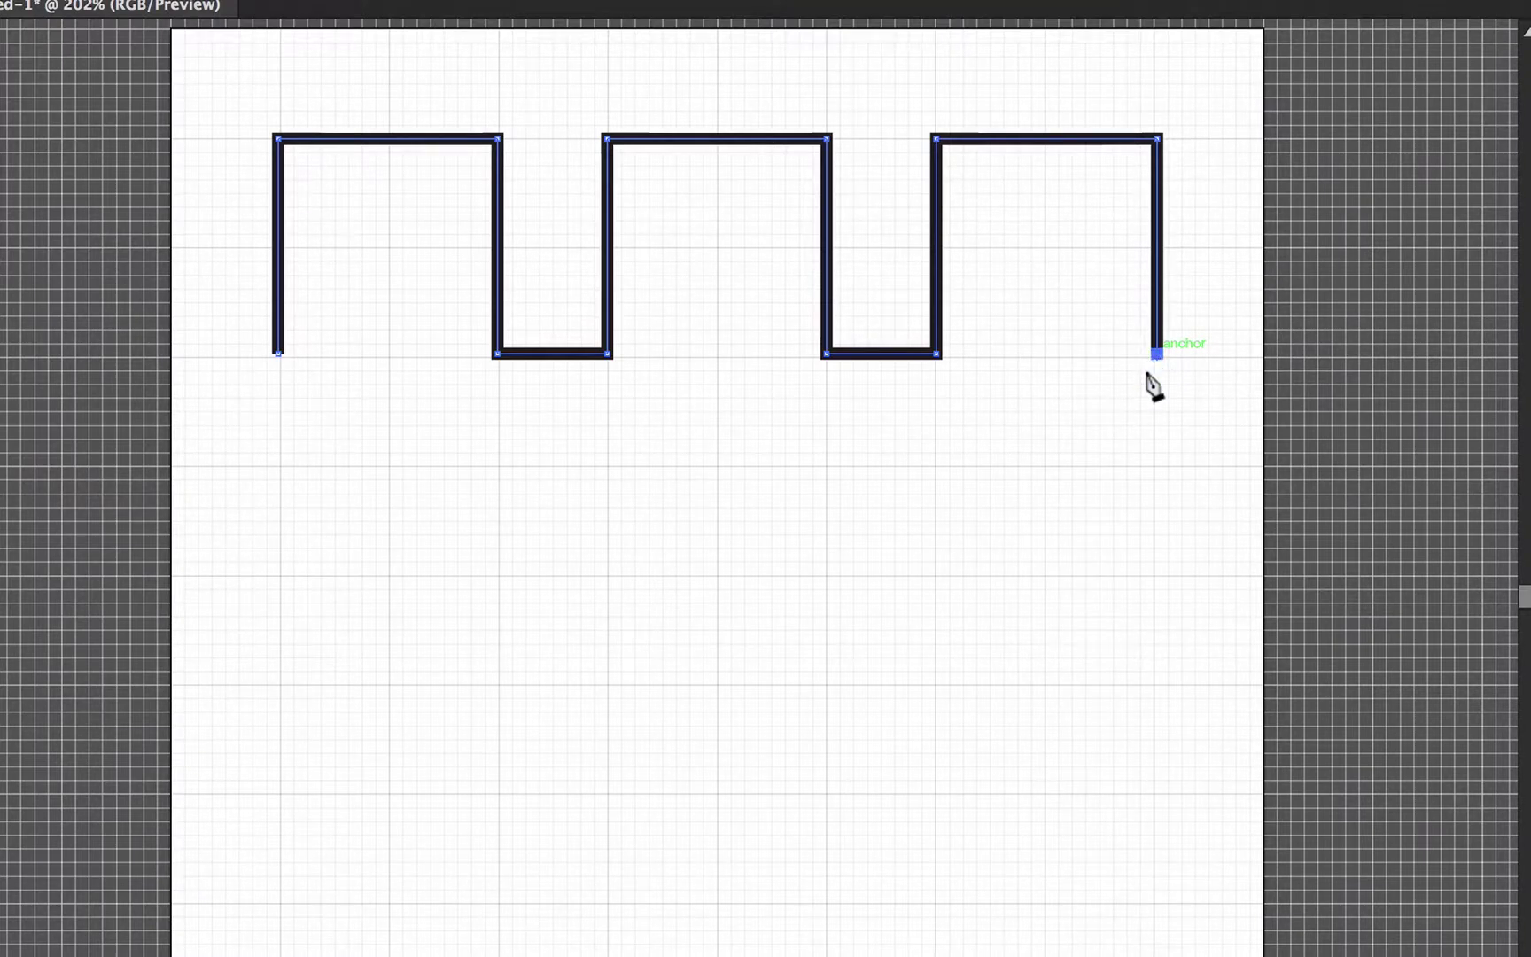
click(1156, 467)
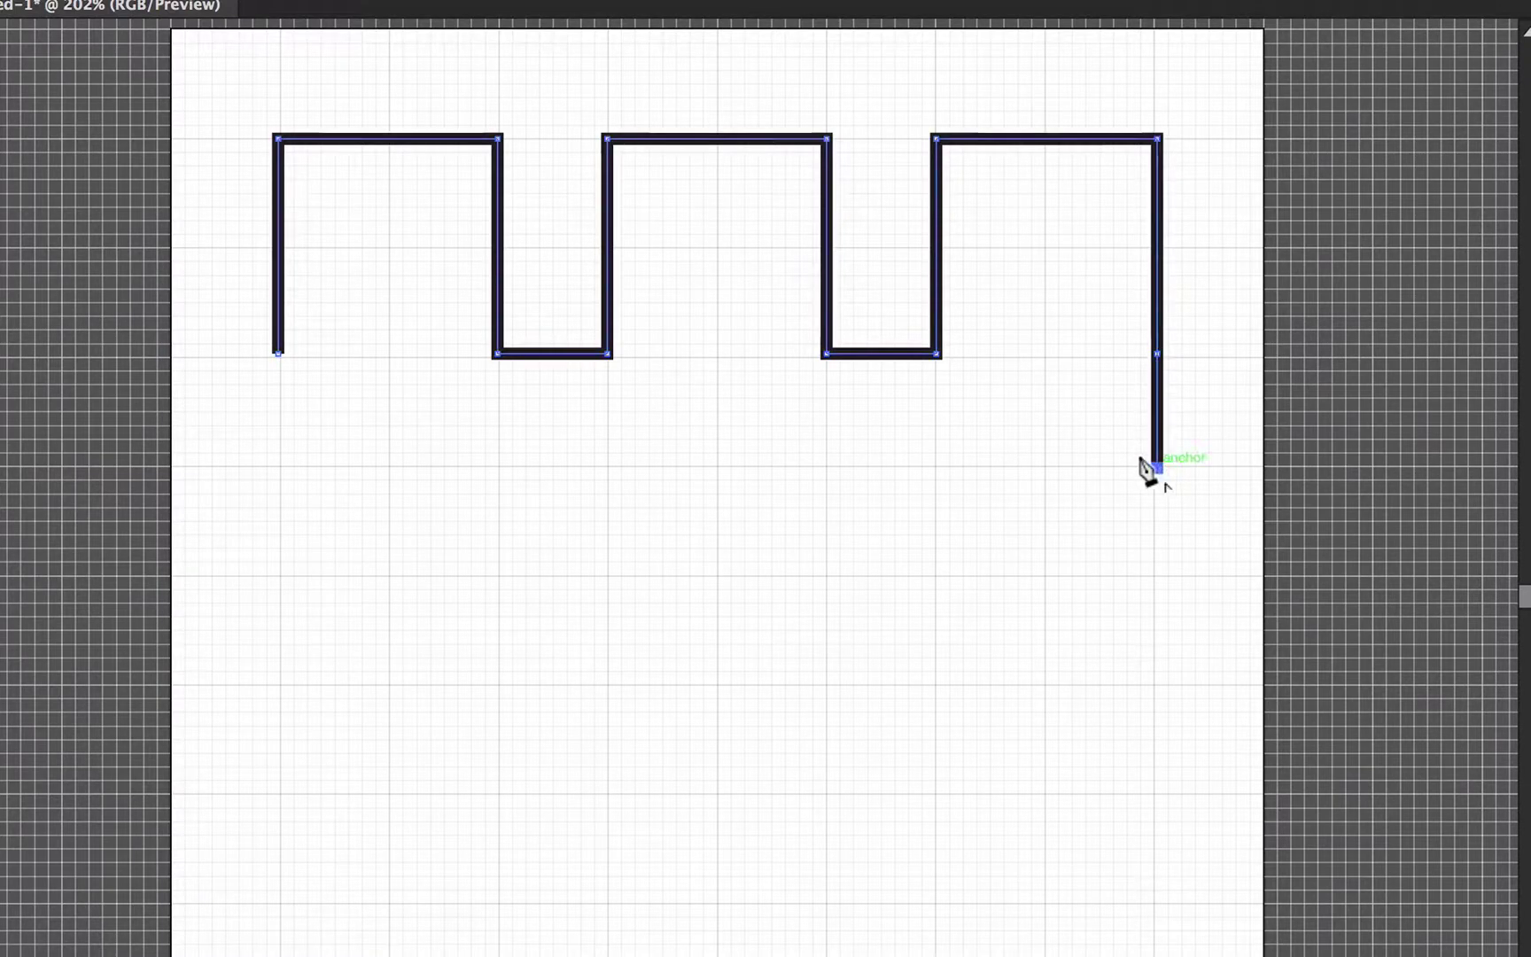
click(275, 468)
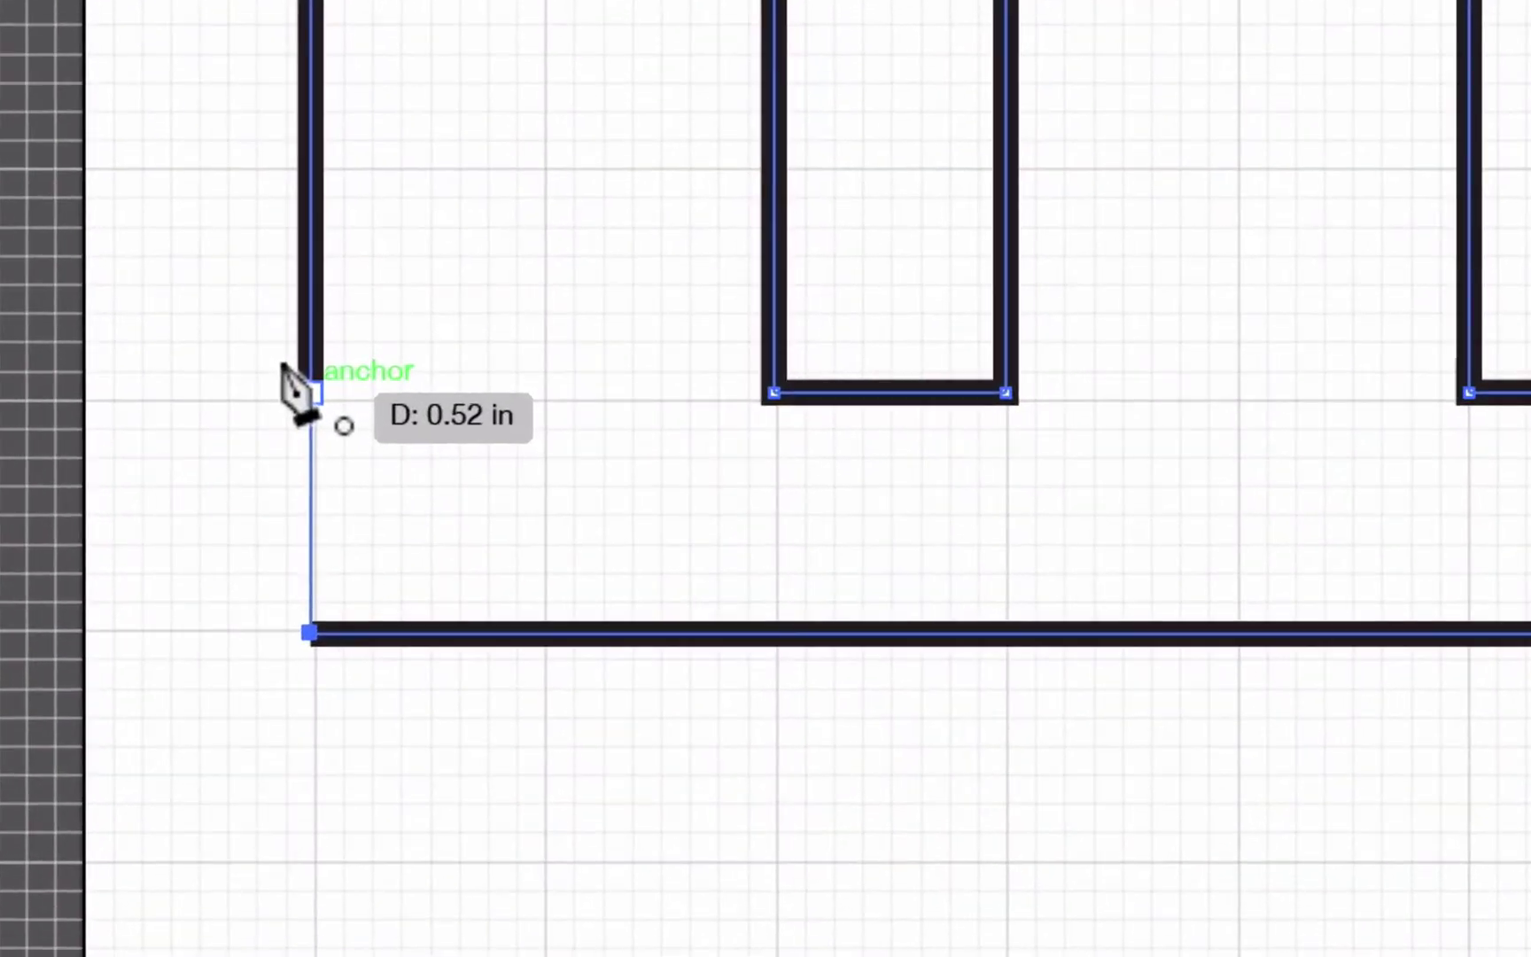
click(272, 351)
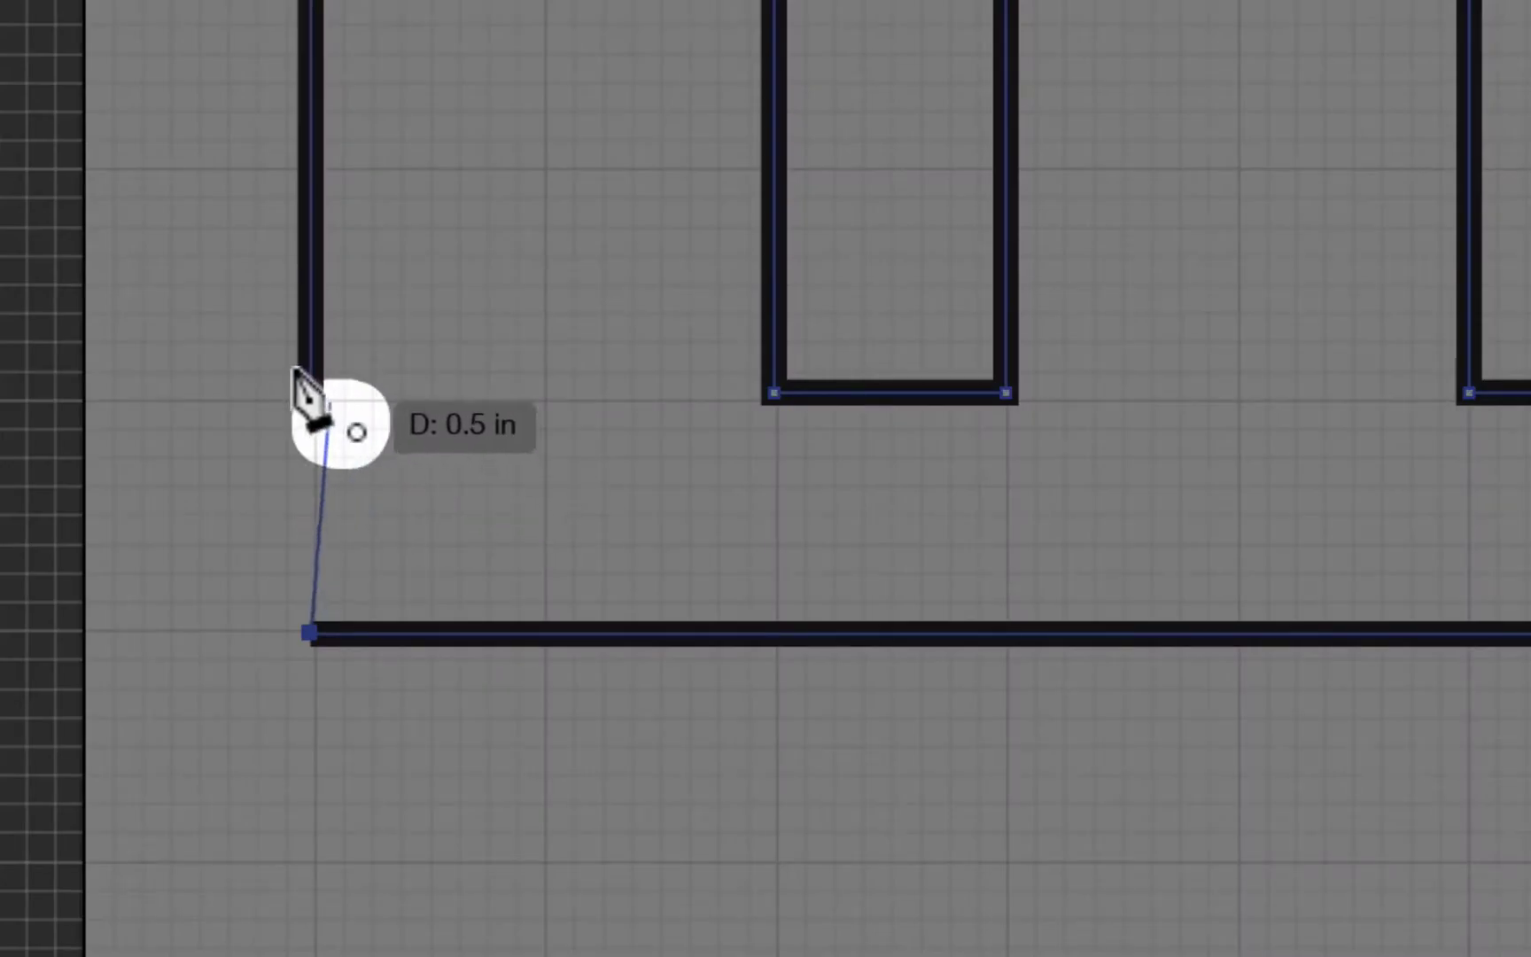
click(296, 367)
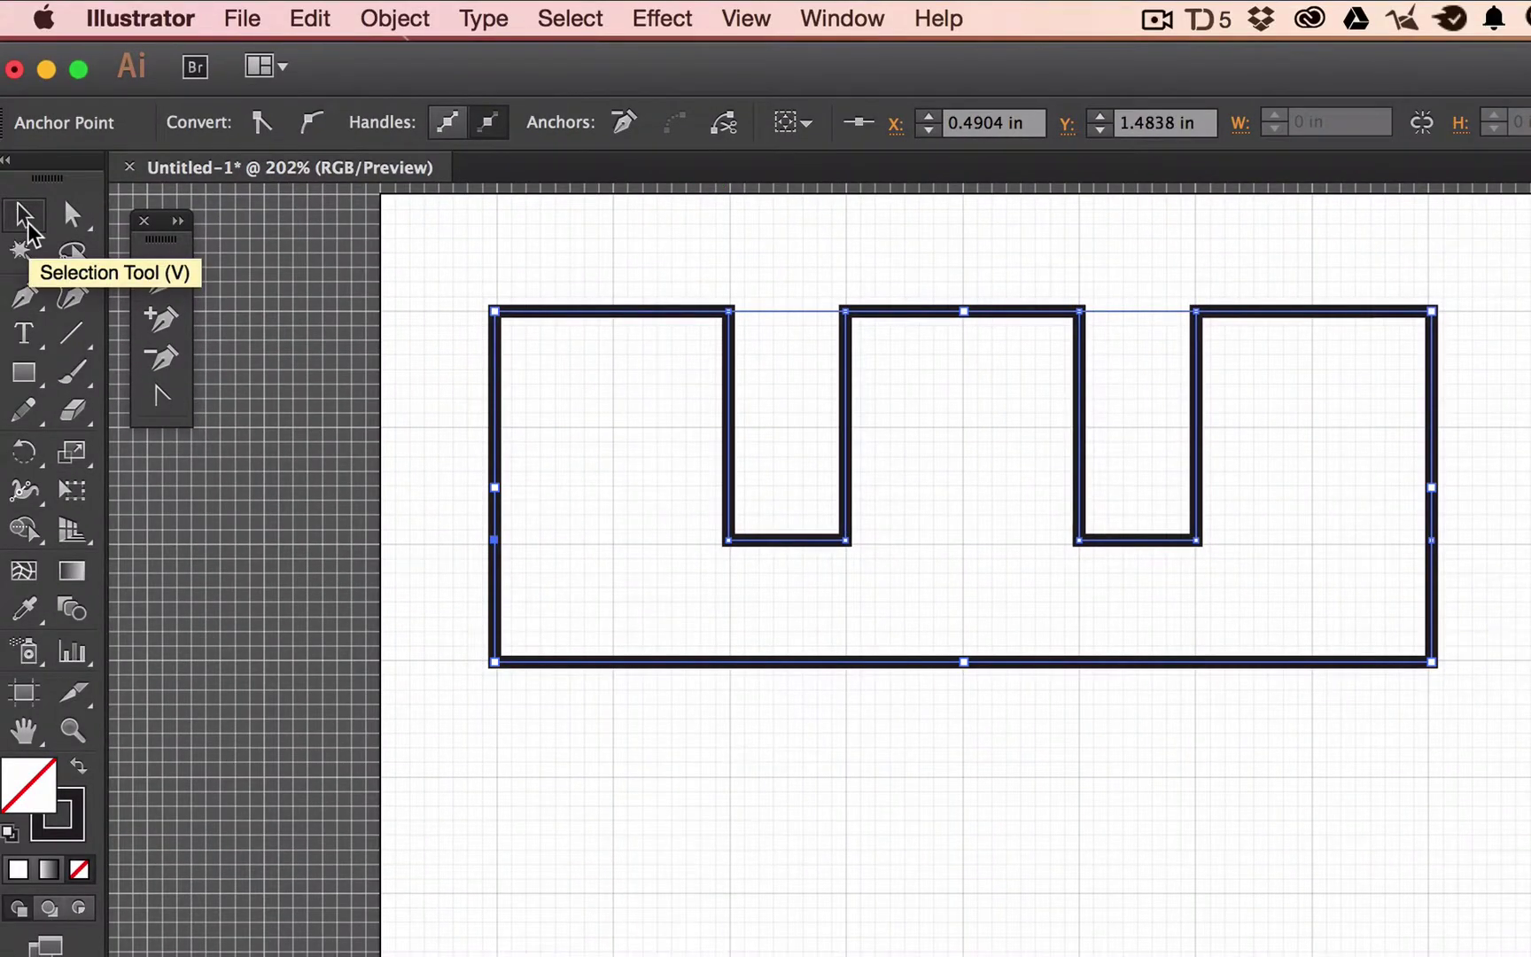
- Select the battlement outline and fill it with the dark brown swatch
click(24, 217)
click(755, 420)
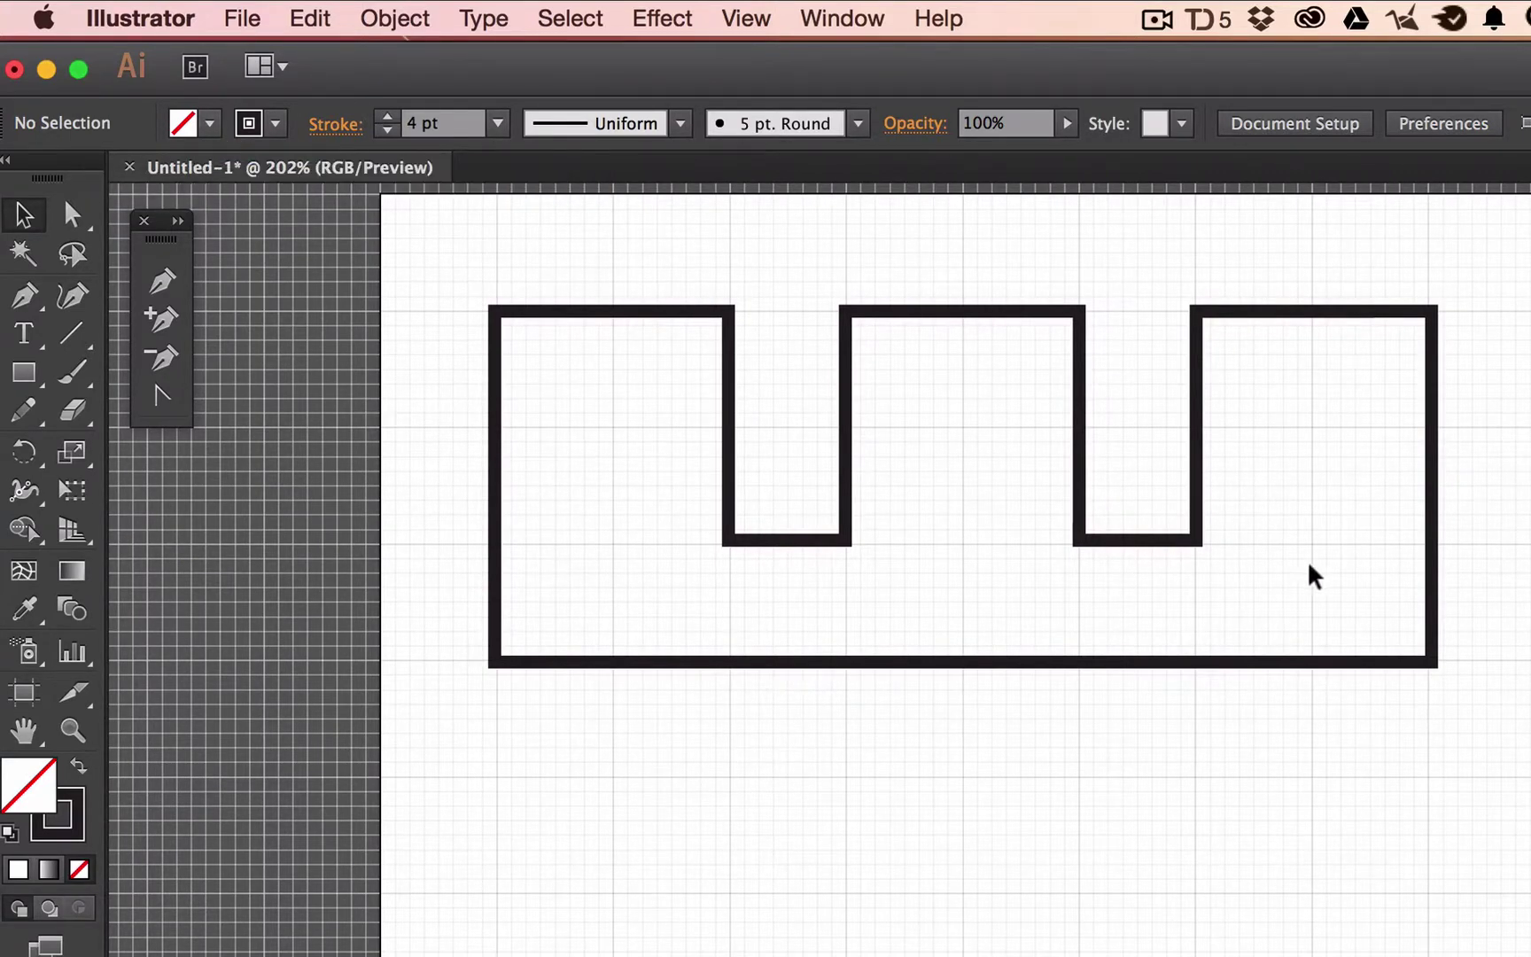
click(183, 120)
click(157, 217)
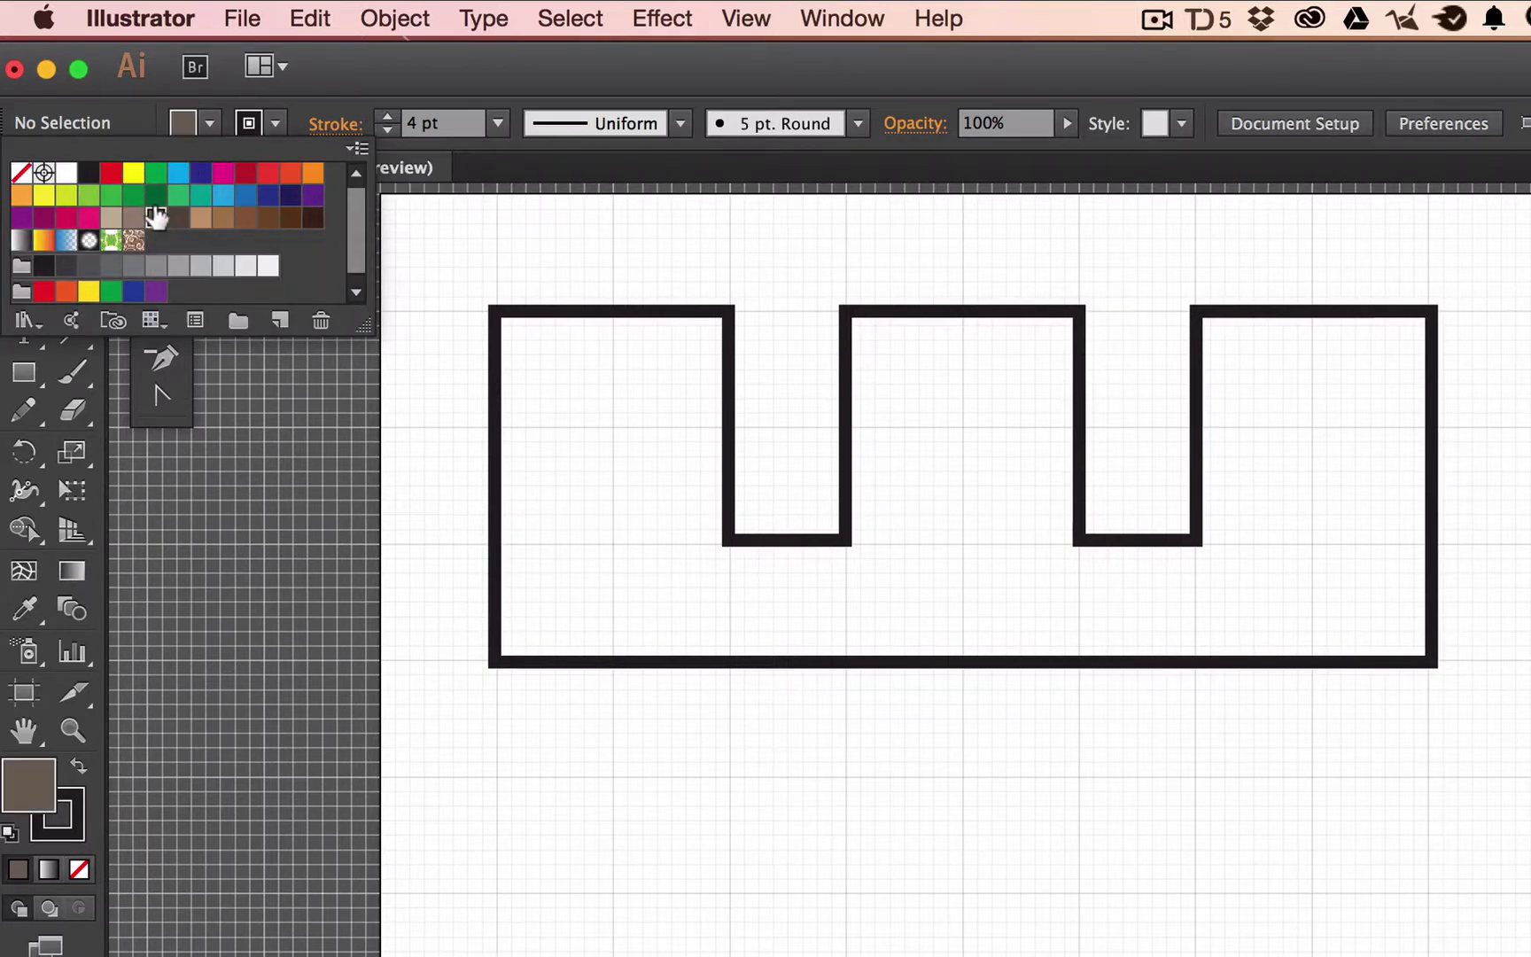
click(514, 427)
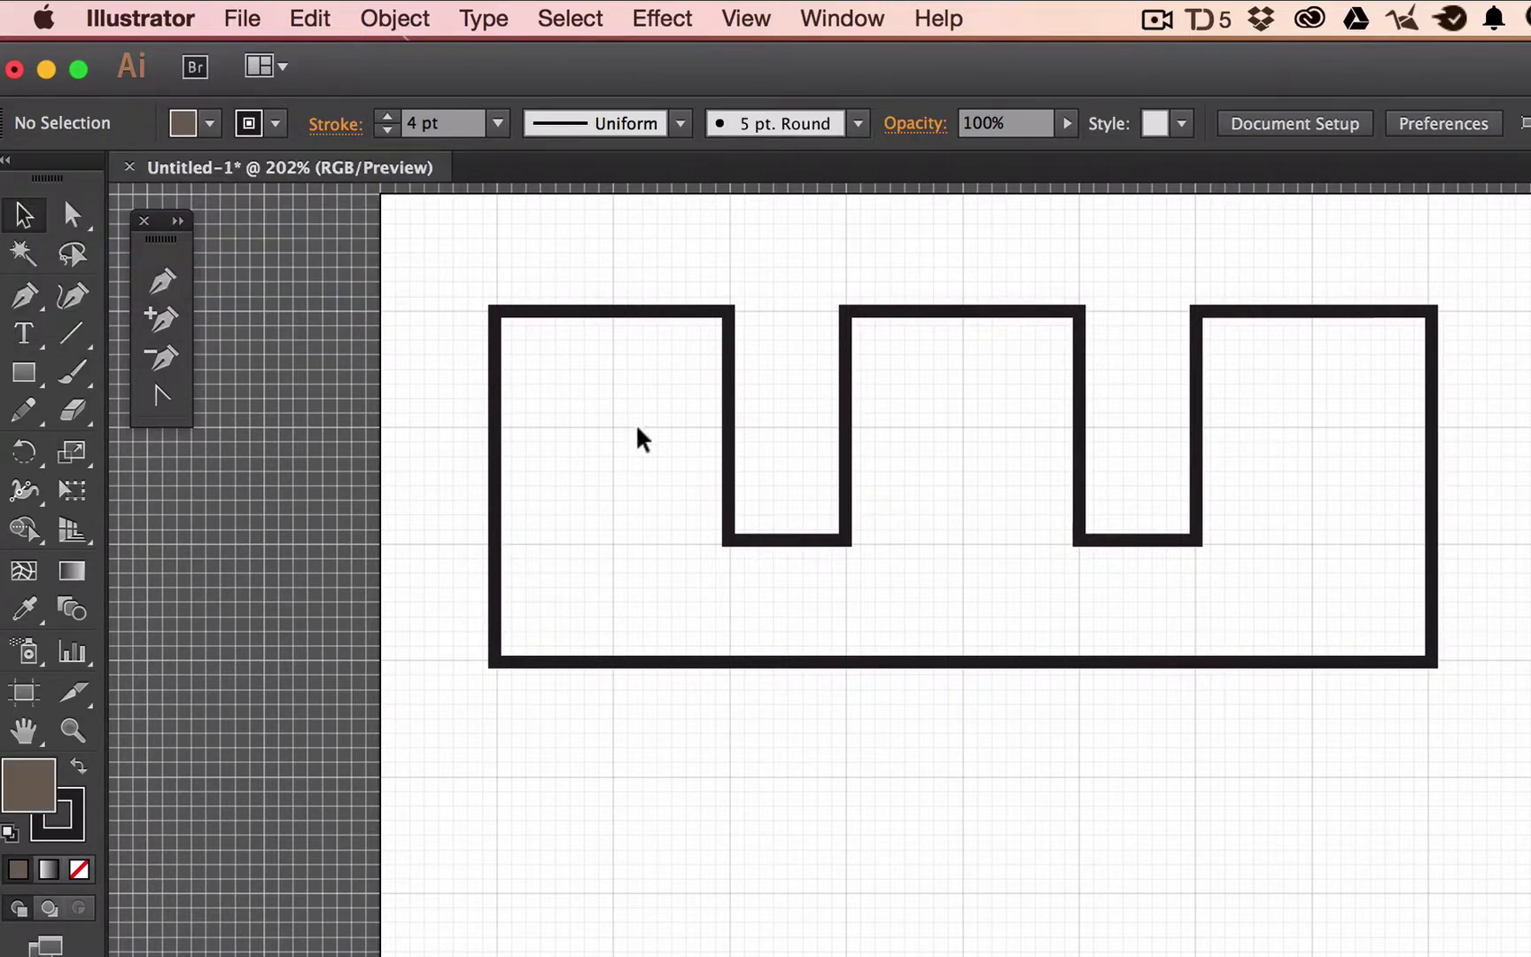
click(656, 311)
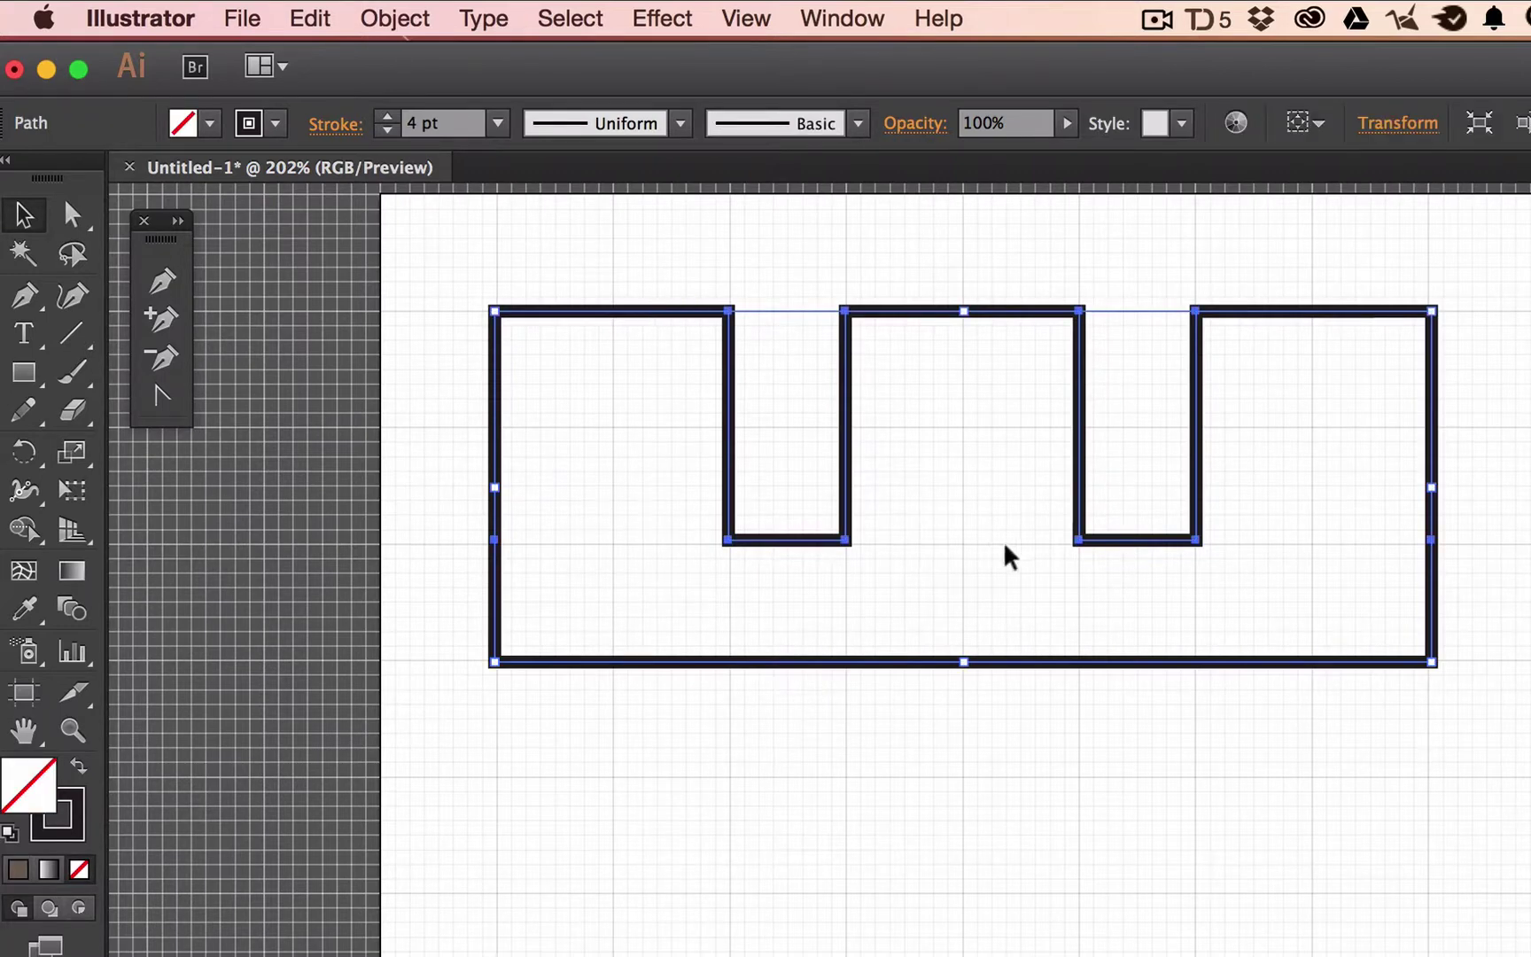
click(209, 123)
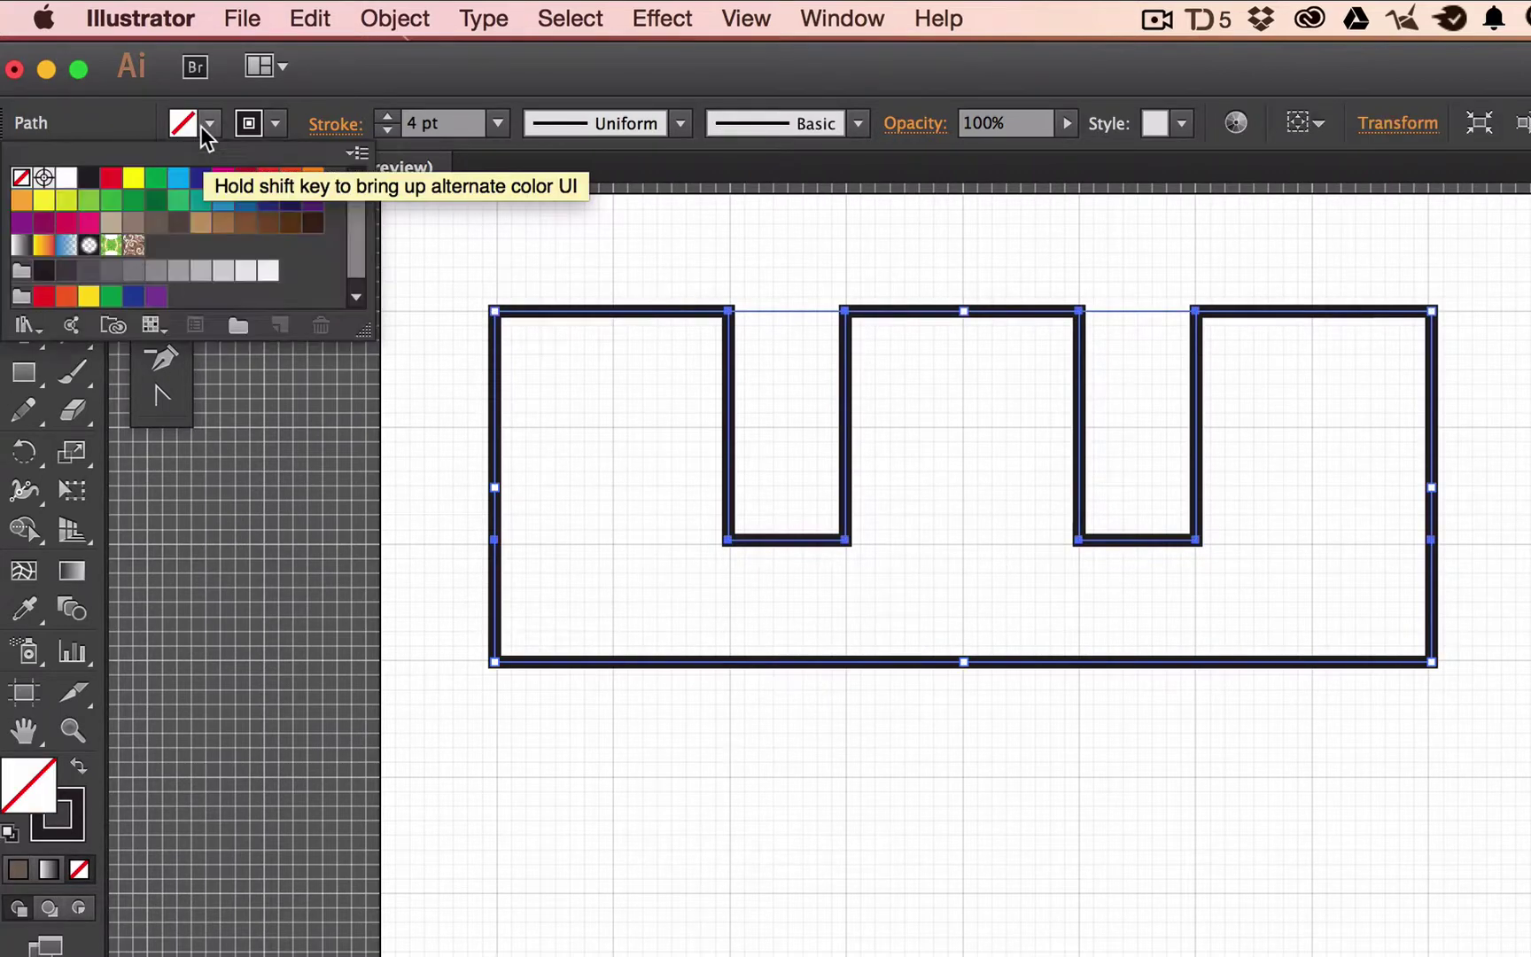
click(160, 220)
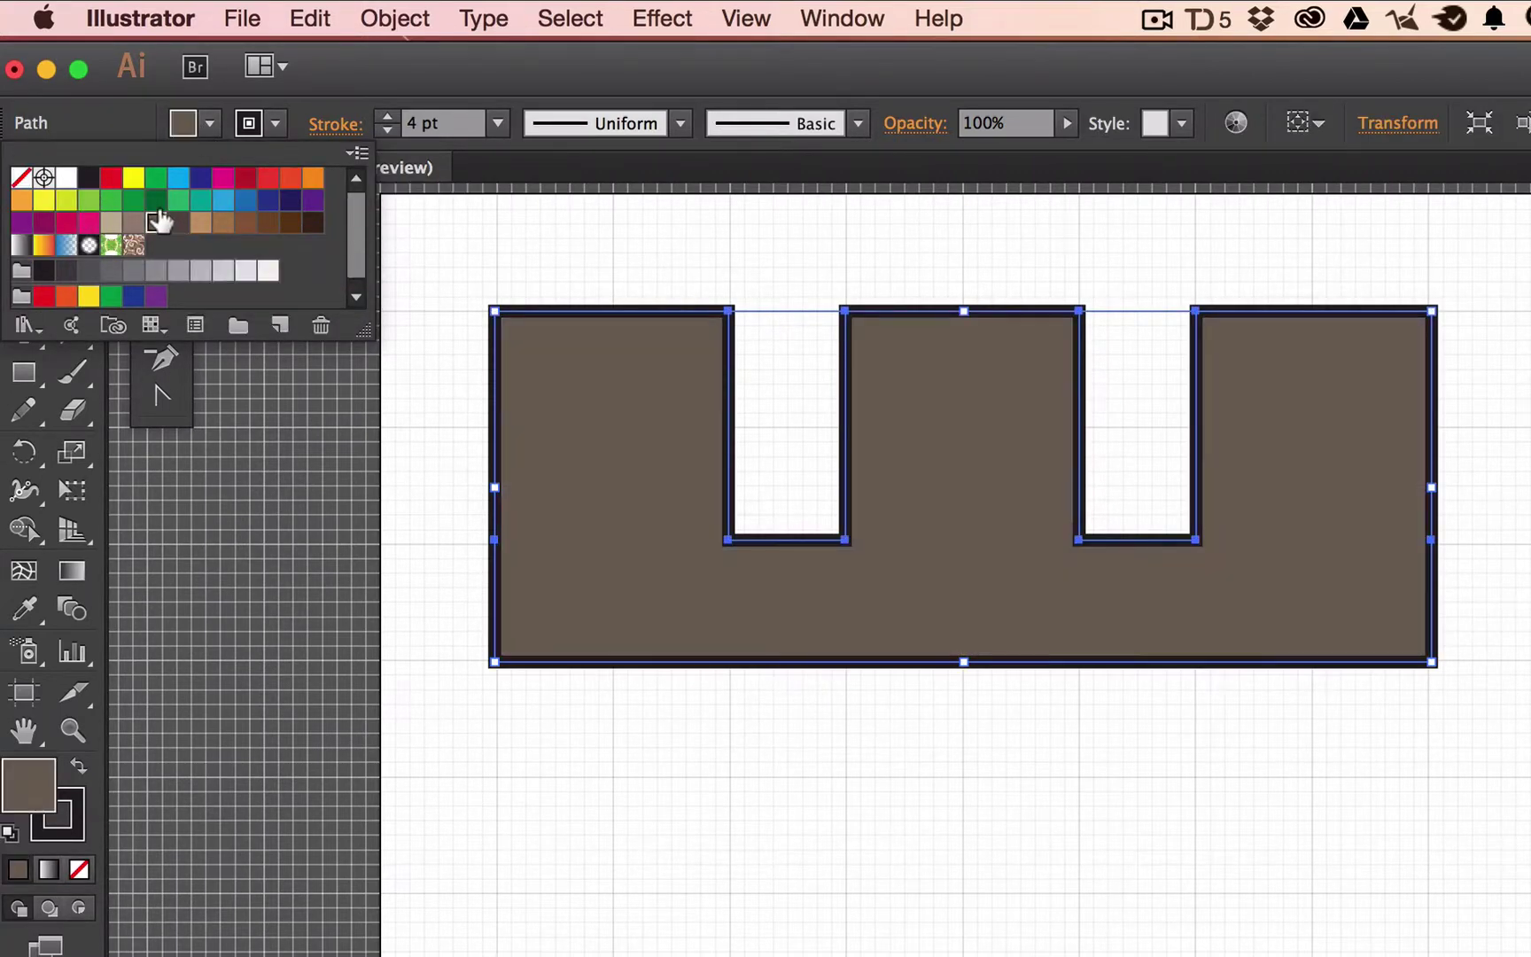
- Give the battlement a black 4 pt stroke, then deselect it
click(276, 124)
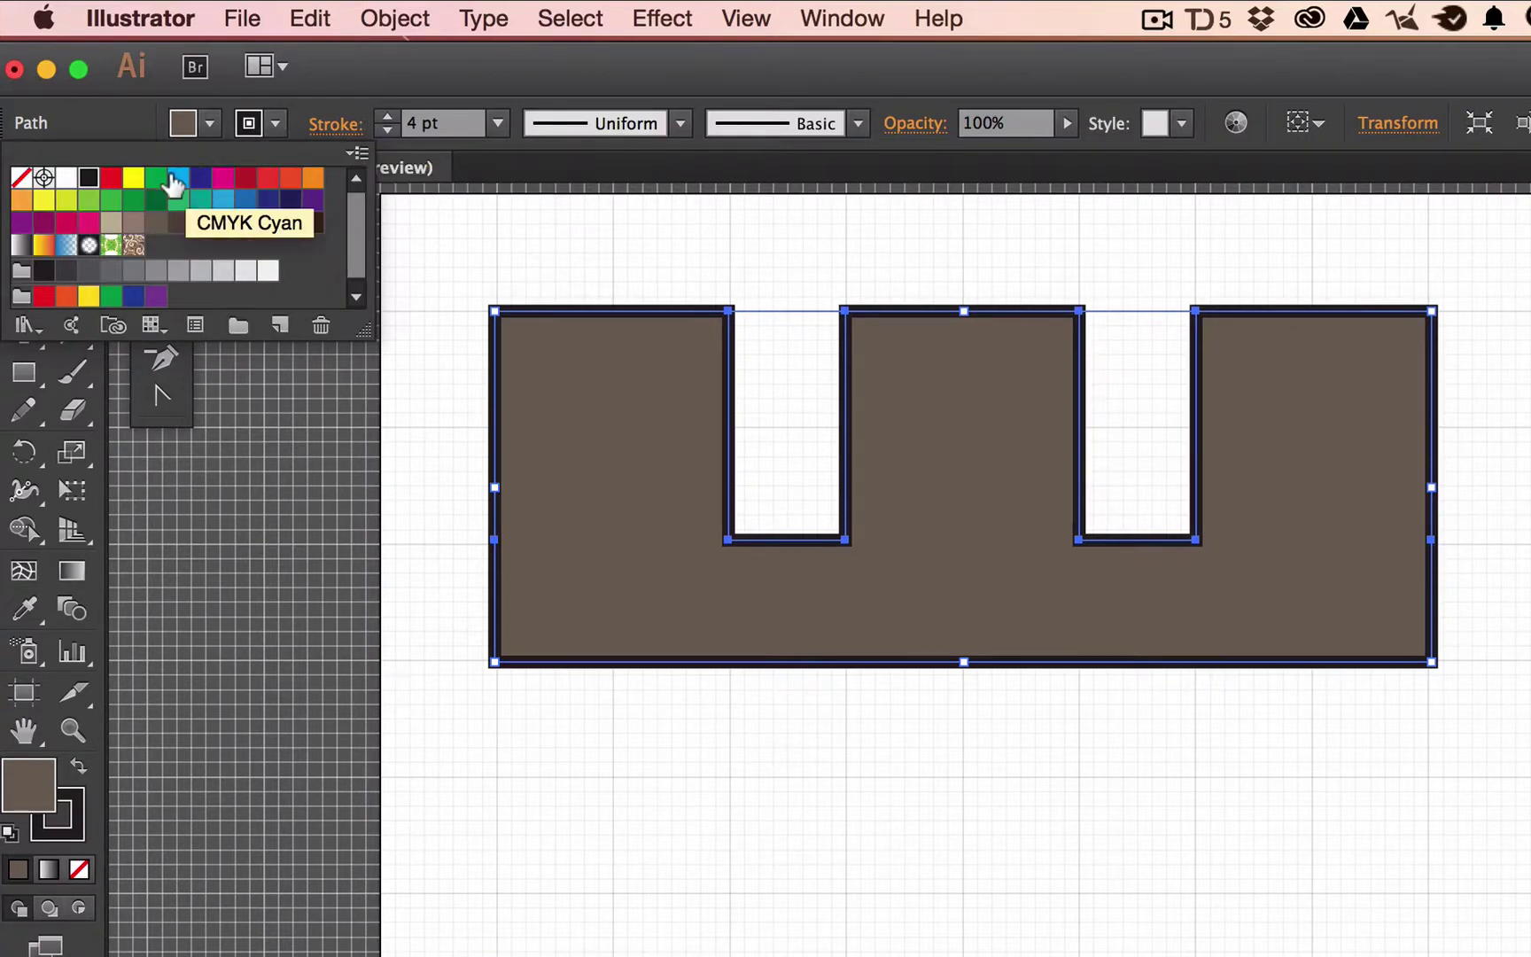
click(176, 179)
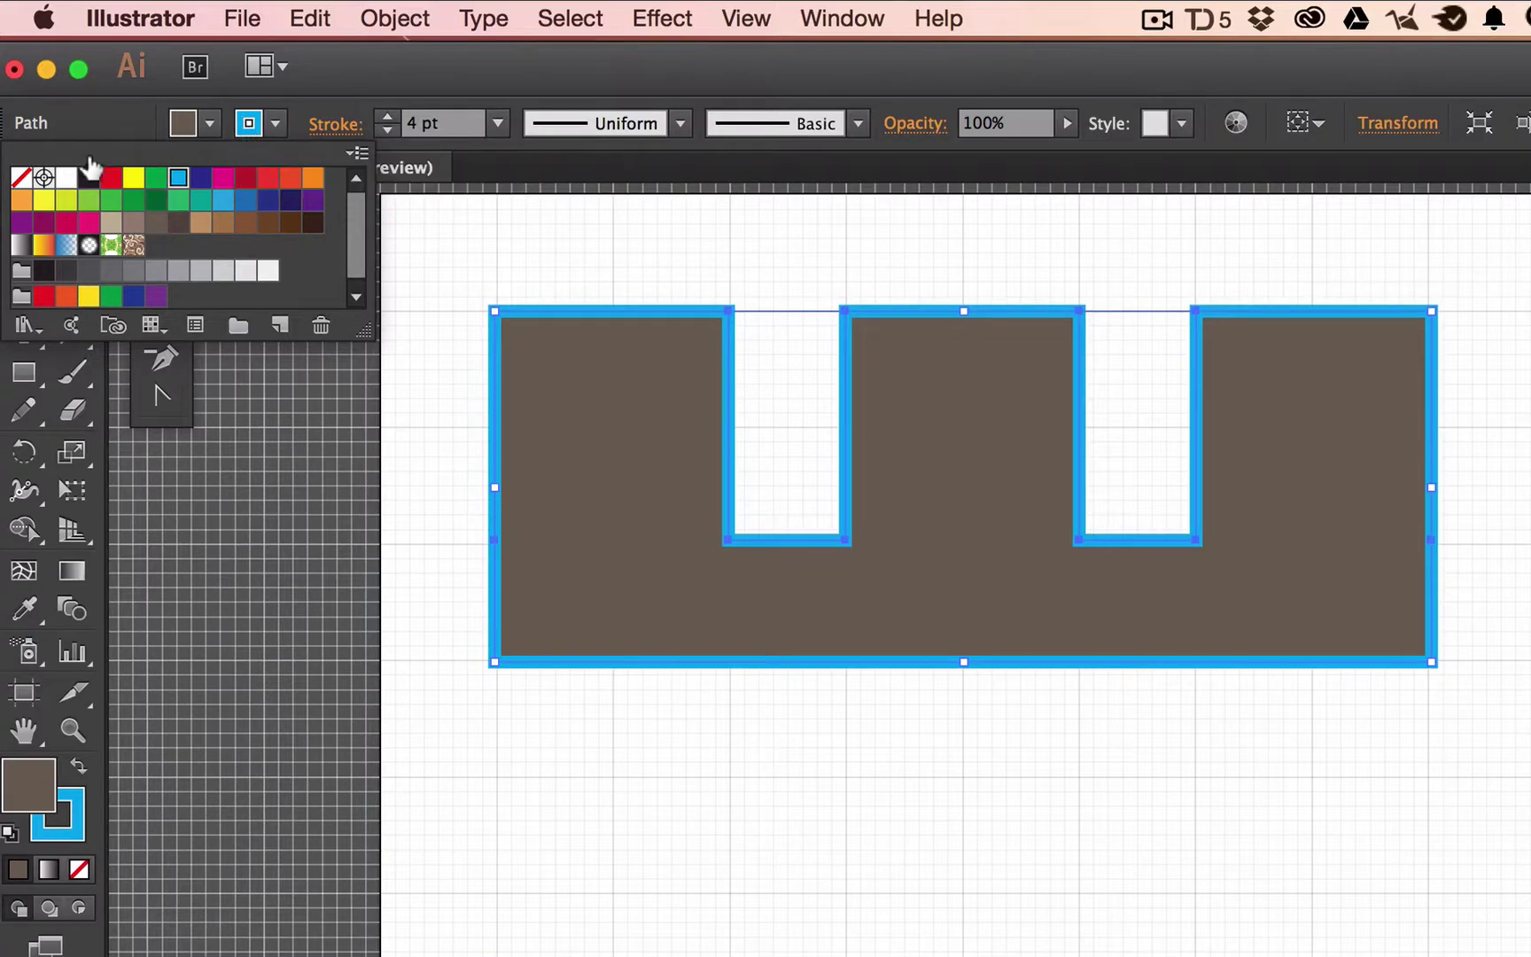
click(86, 177)
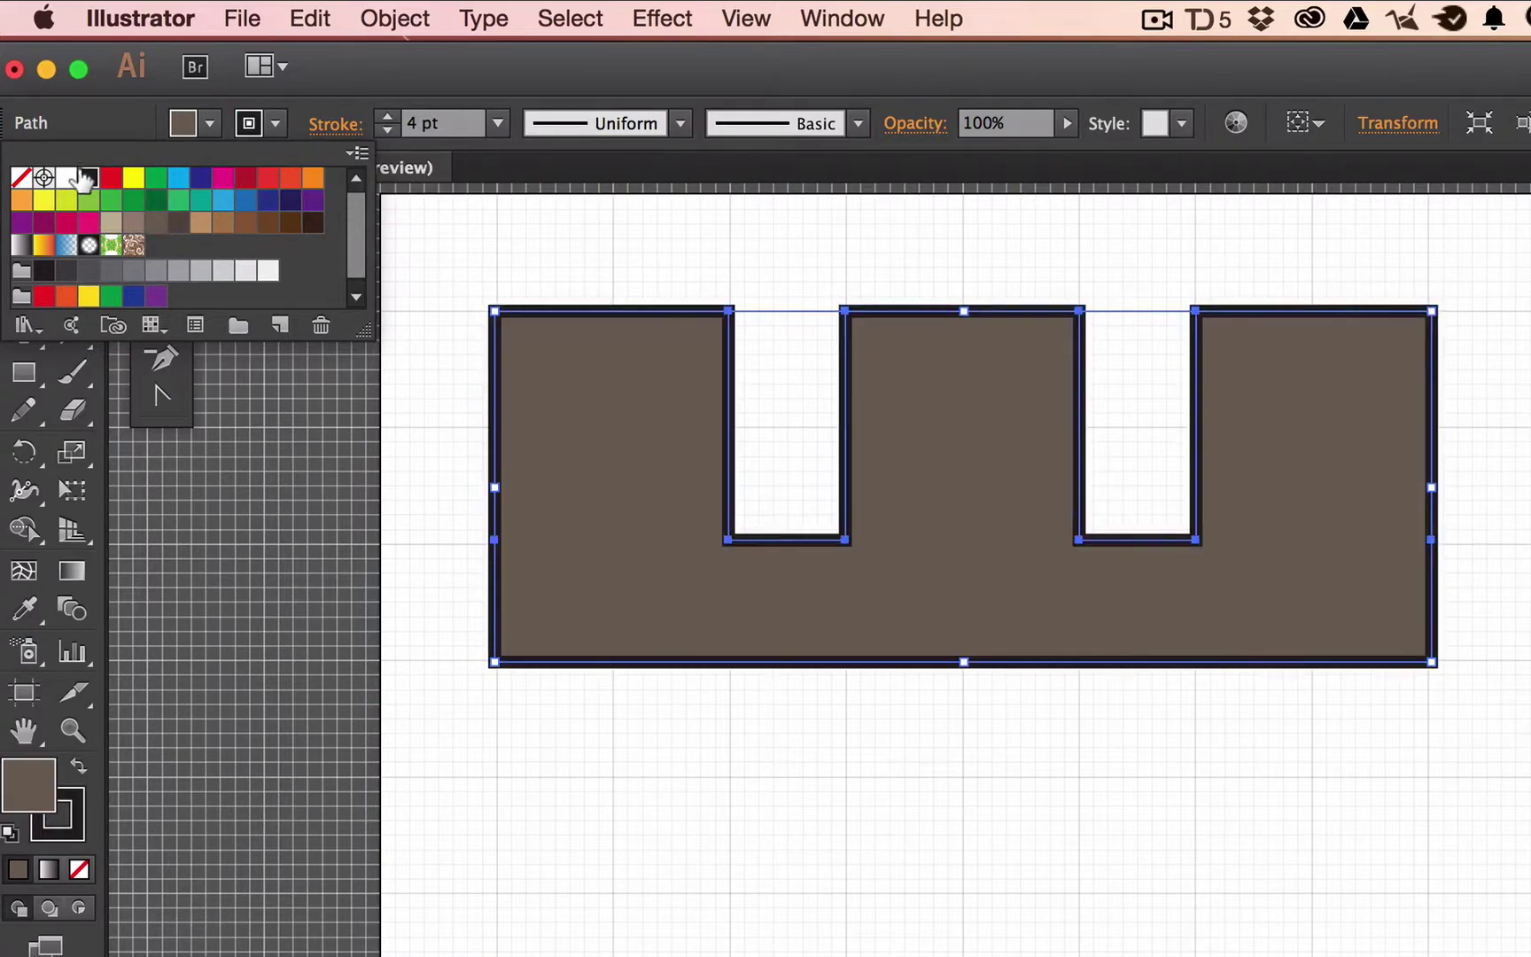
click(387, 116)
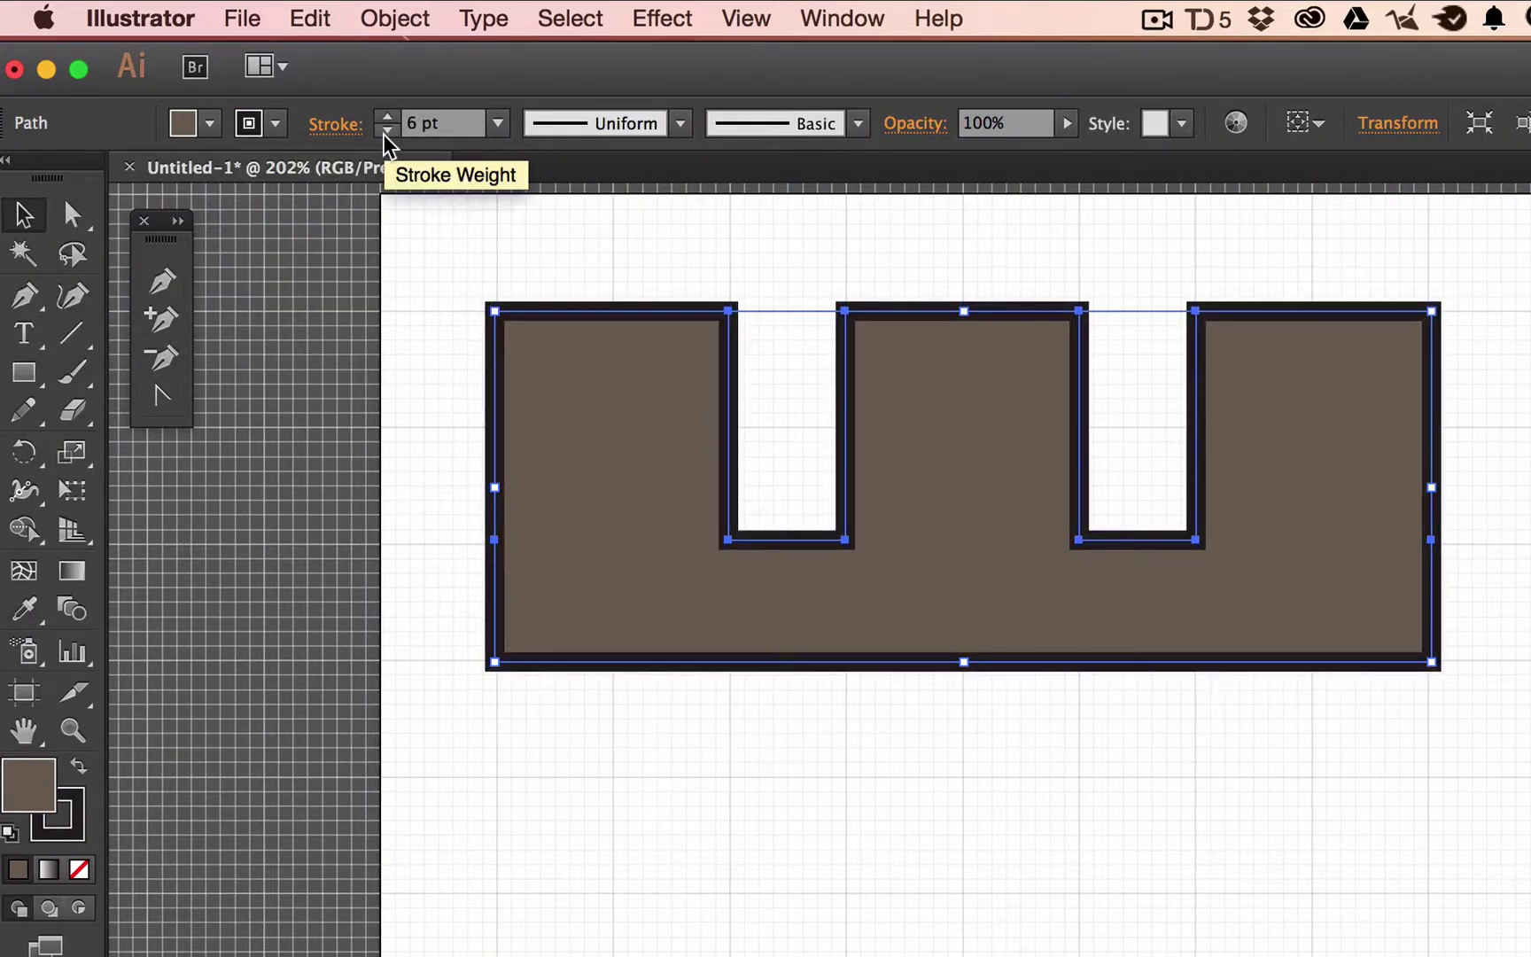
click(388, 131)
click(387, 130)
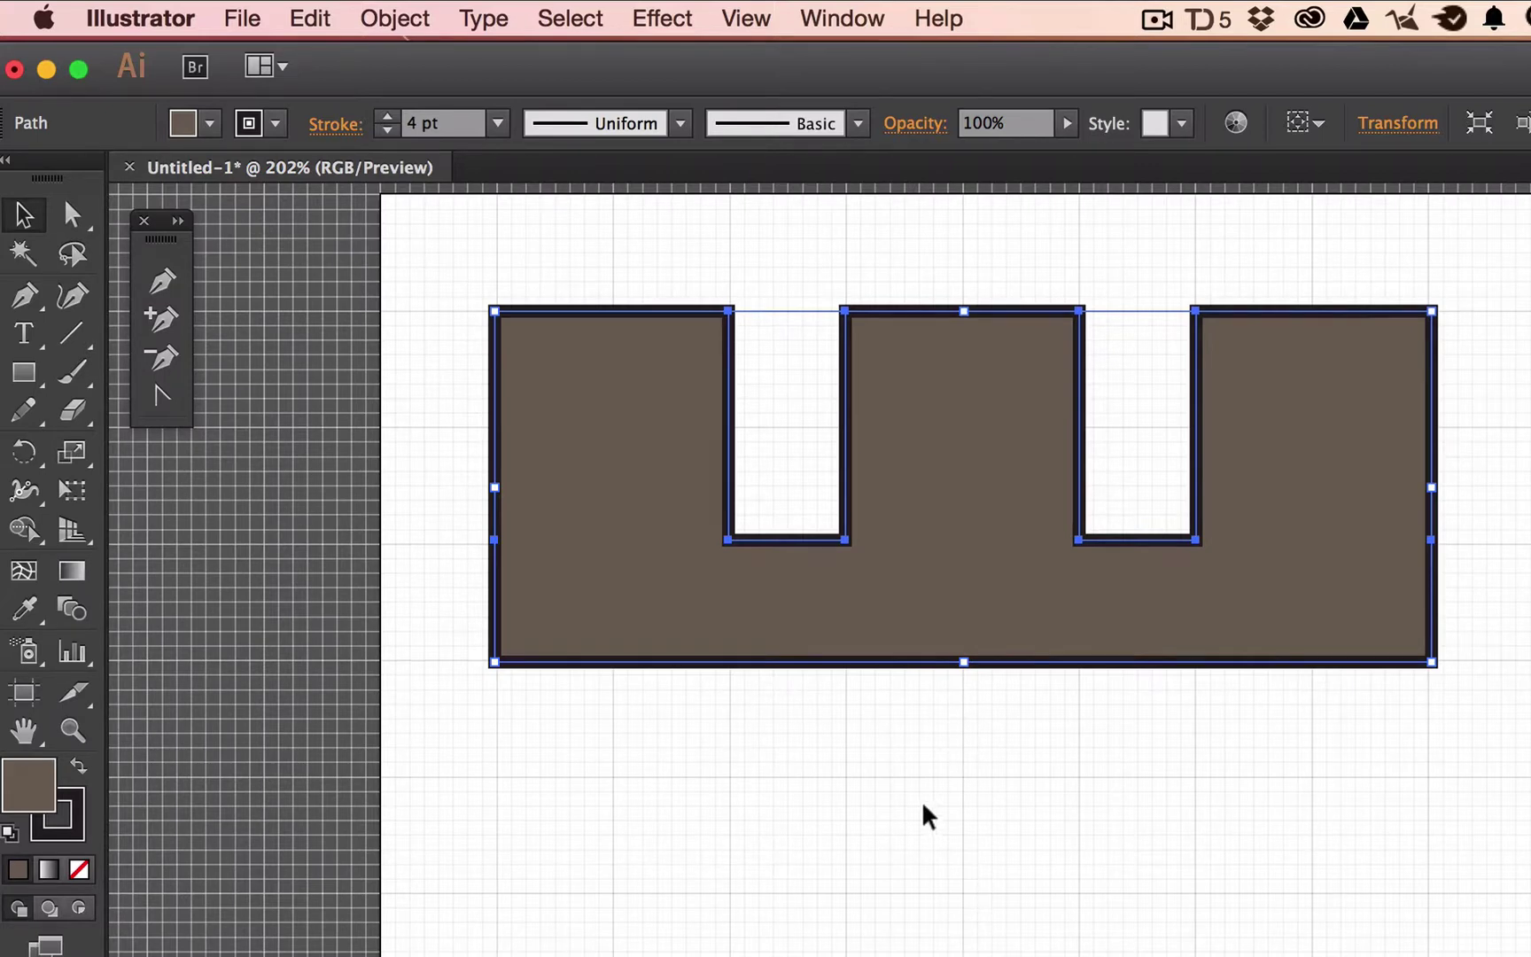
click(951, 795)
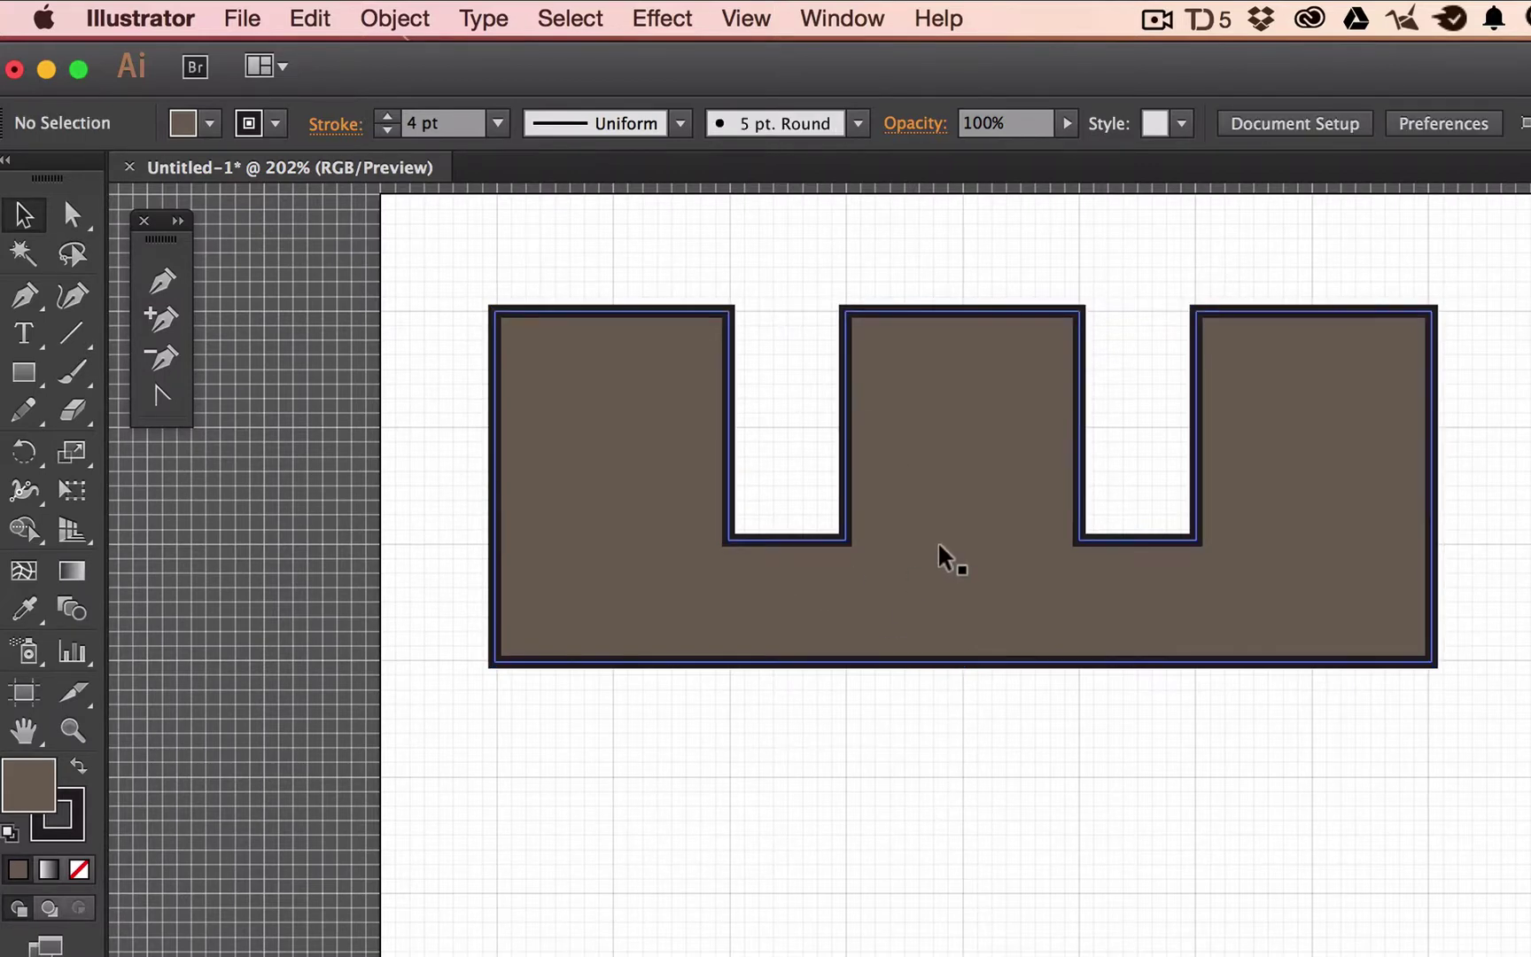
click(964, 576)
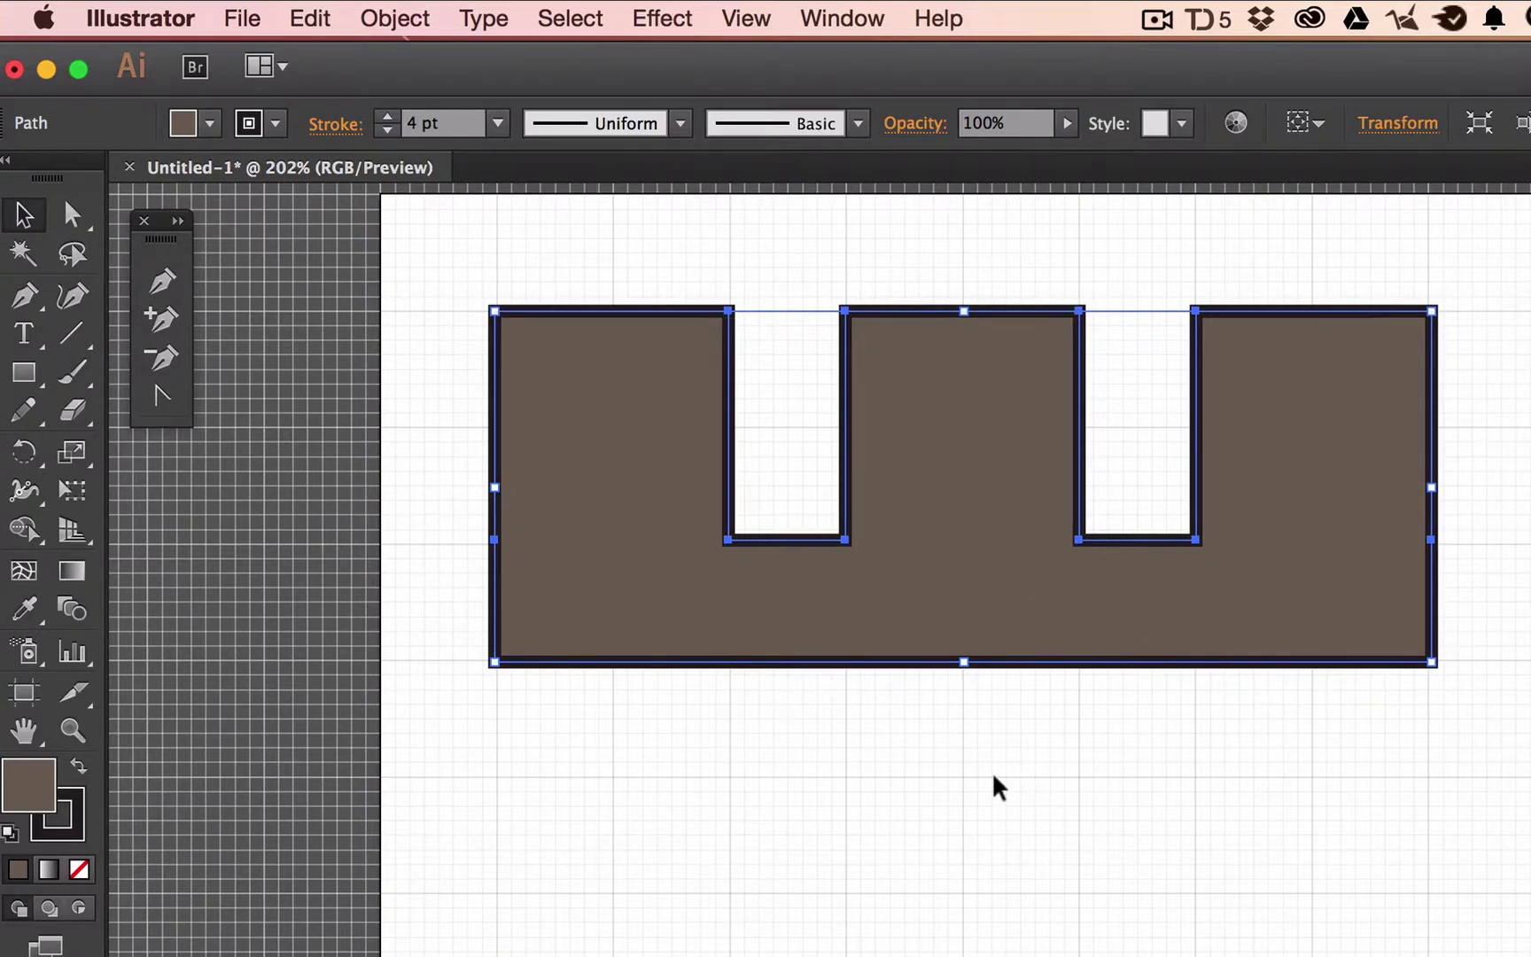
click(890, 843)
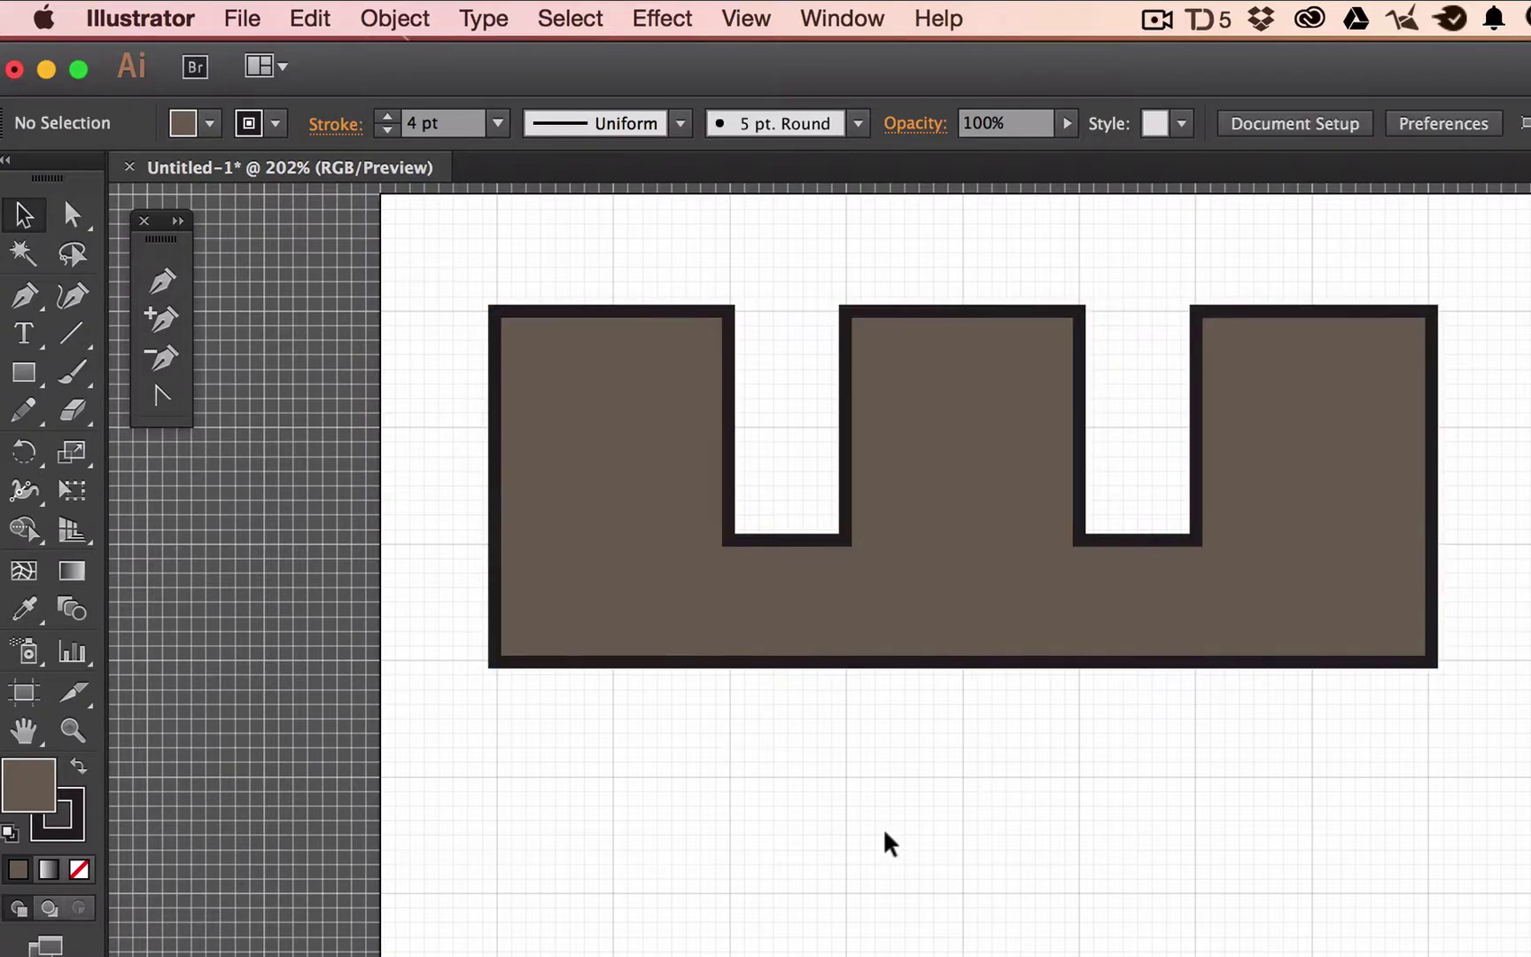
- Draw a four-corner trapezoid body below the battlement with the Pen tool, closing it at the start
click(167, 291)
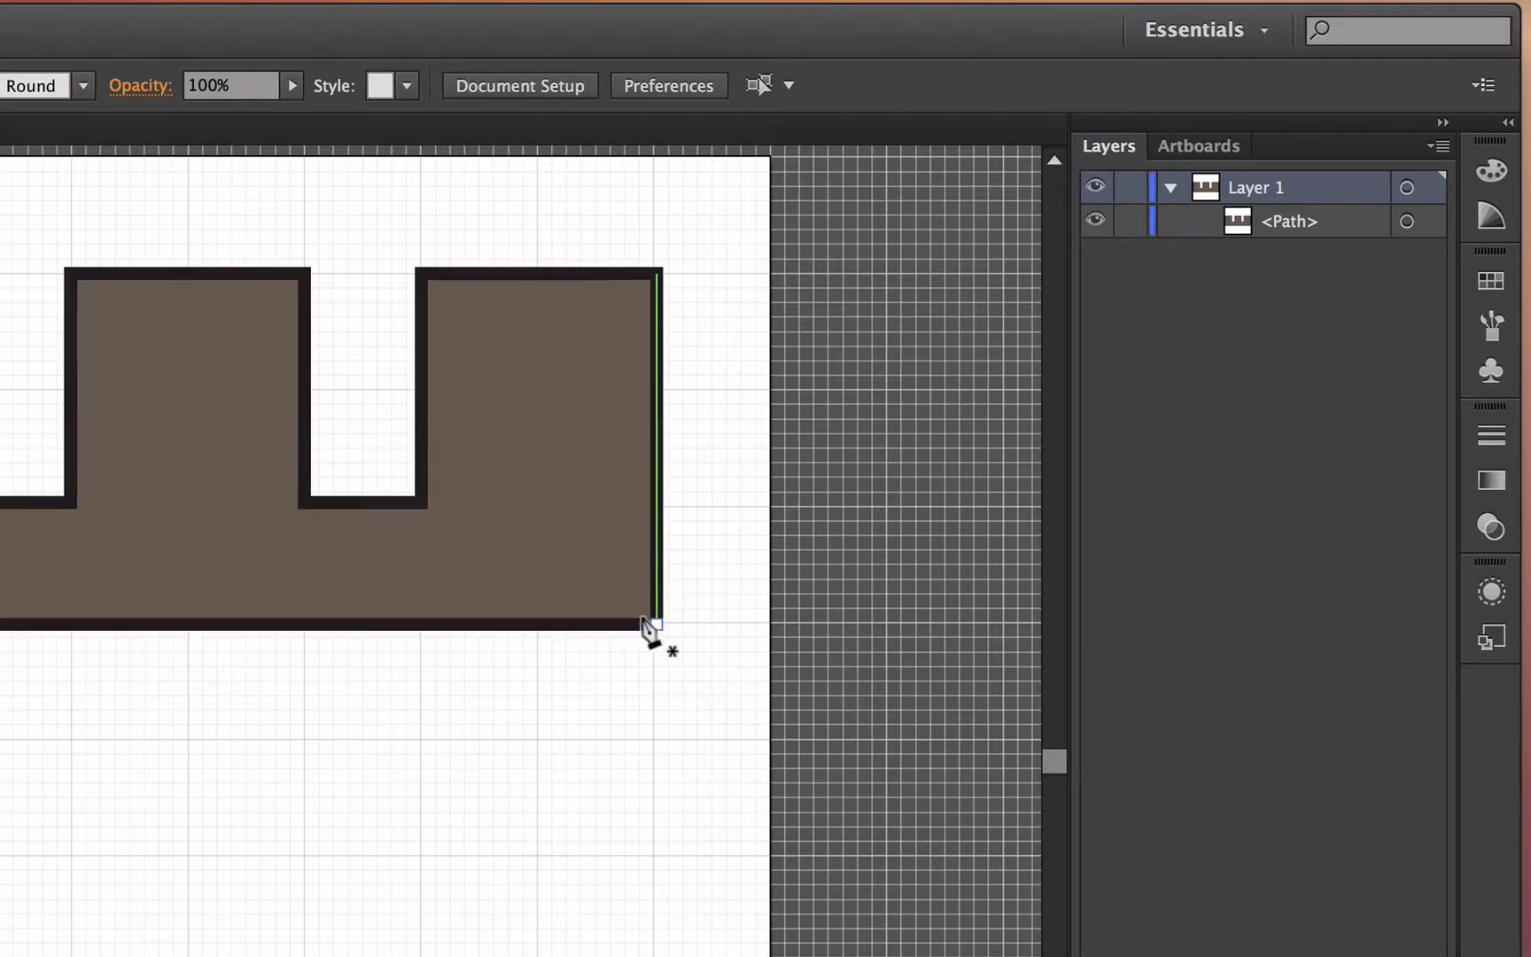
click(410, 618)
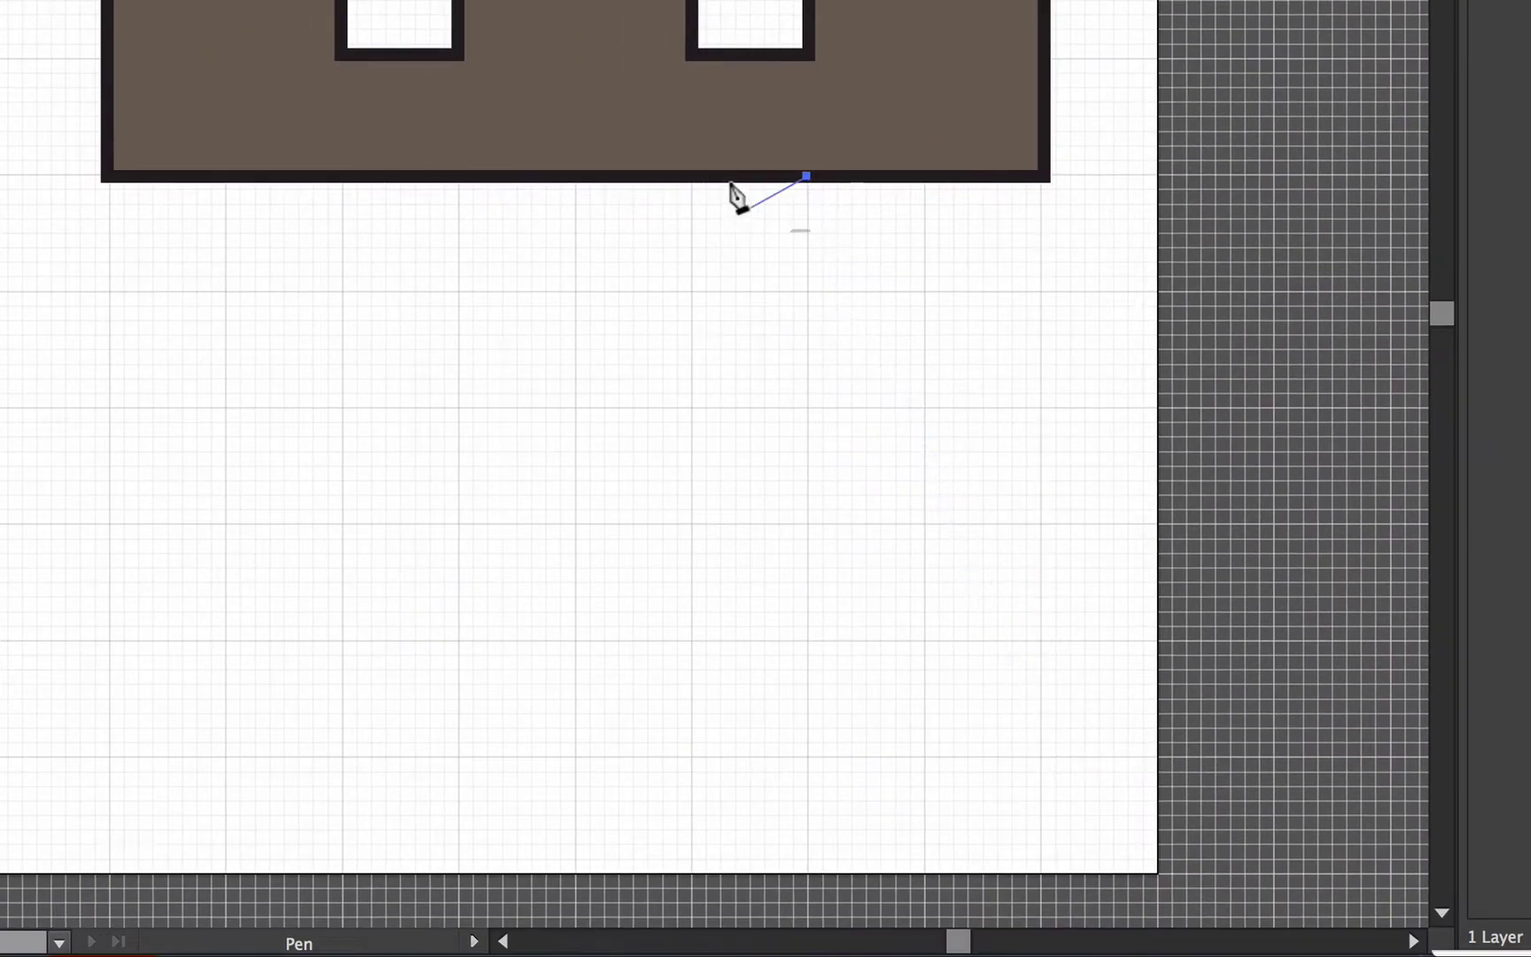
click(1043, 756)
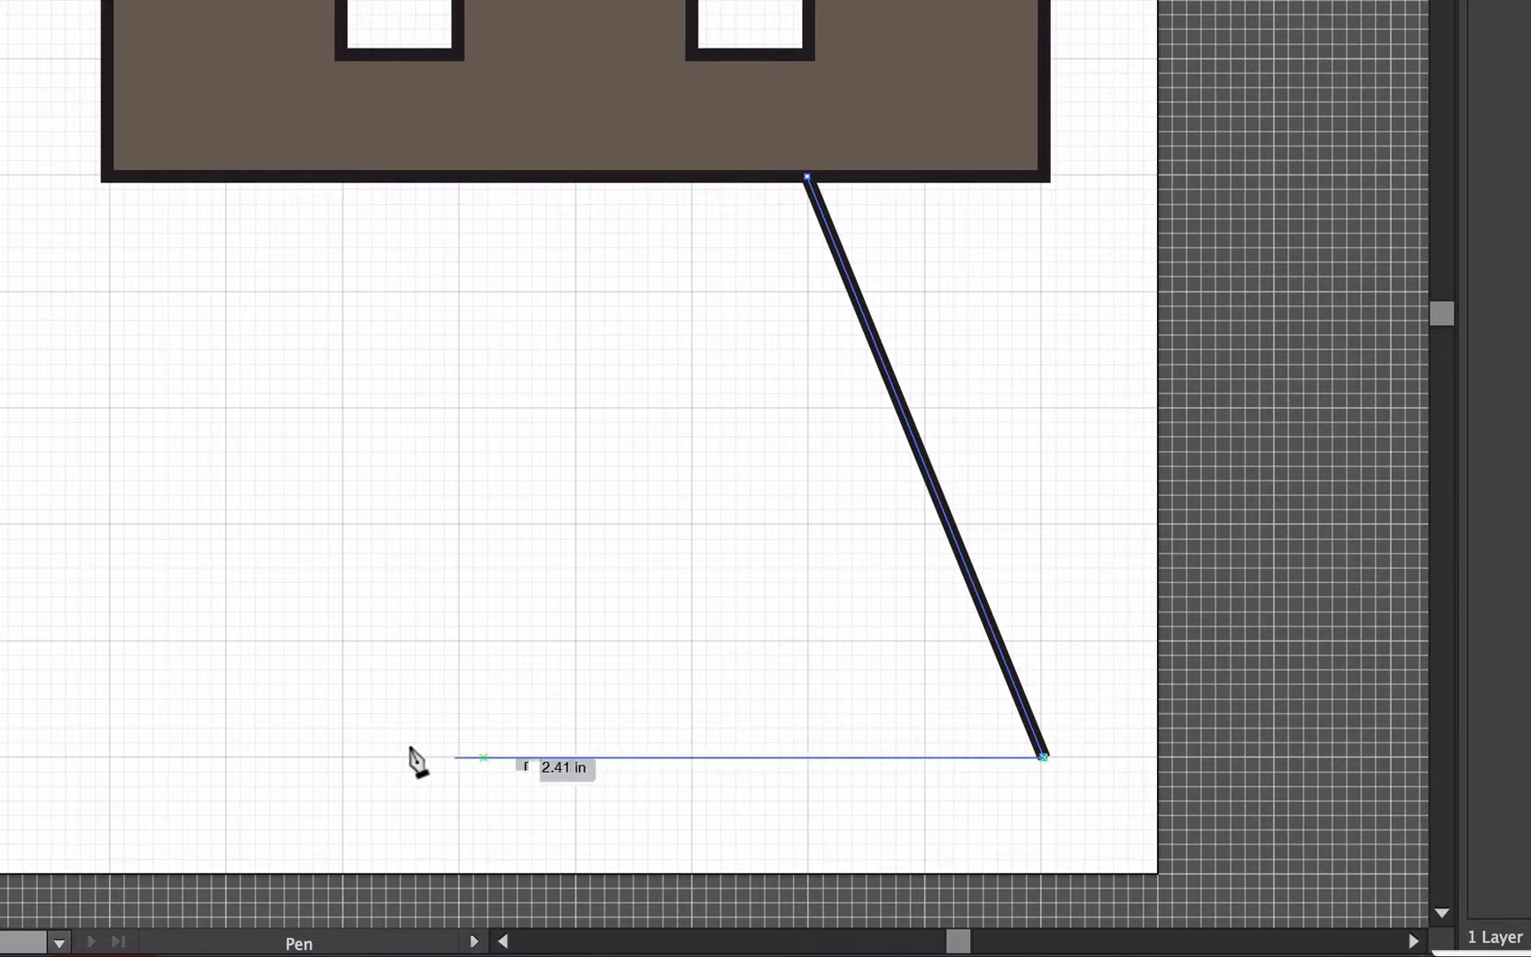
click(104, 756)
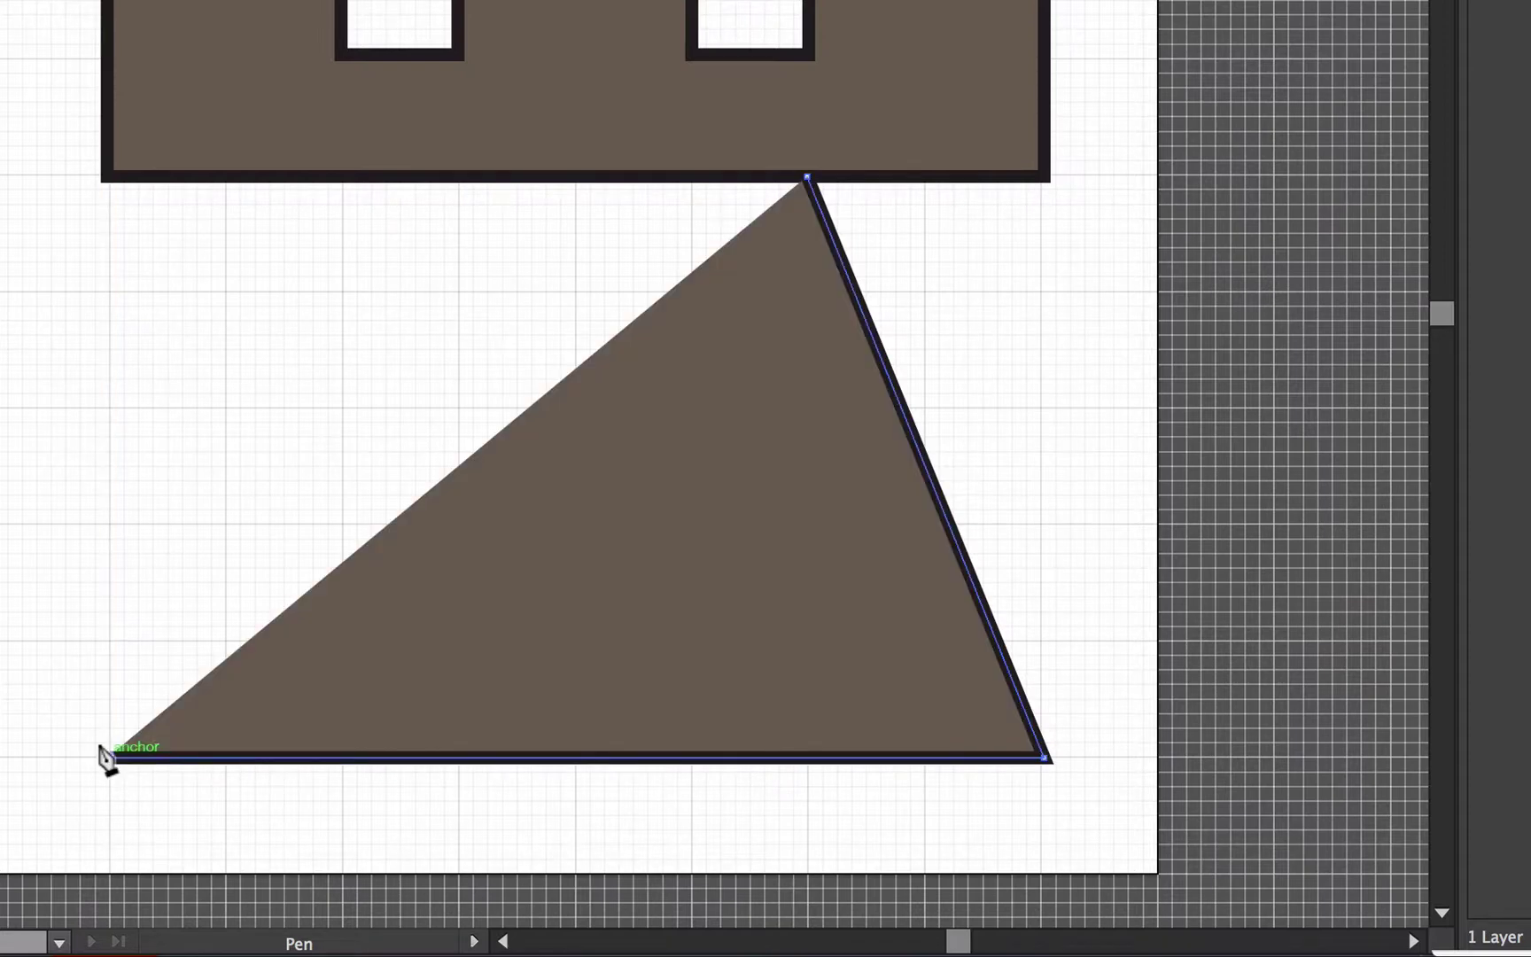
click(339, 180)
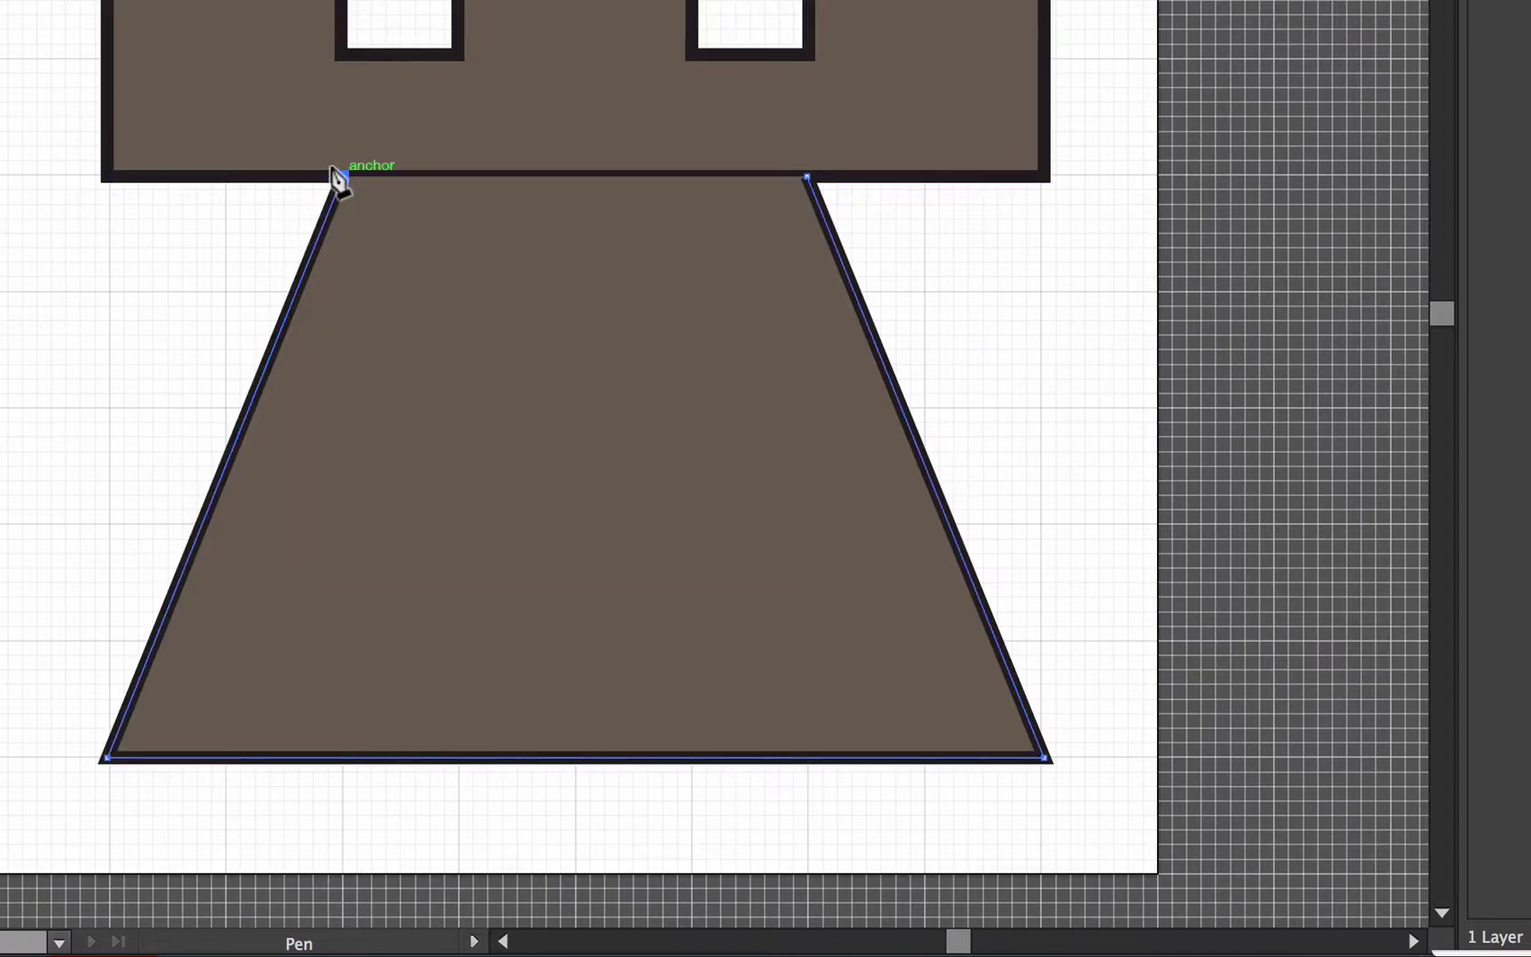
drag(342, 179, 350, 233)
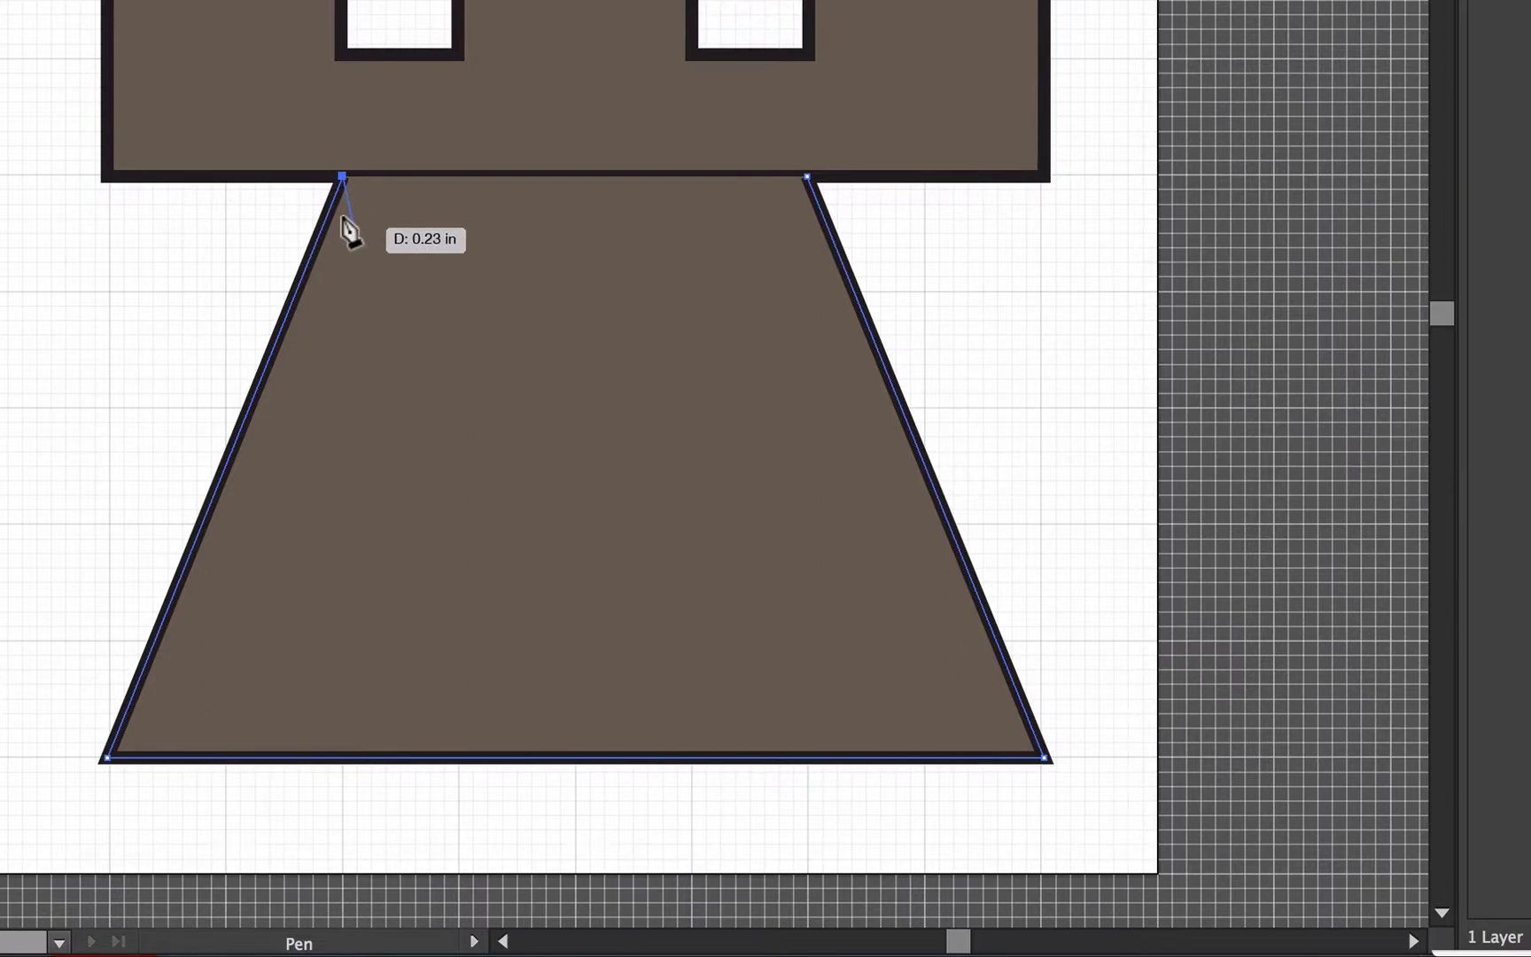
drag(350, 232, 801, 178)
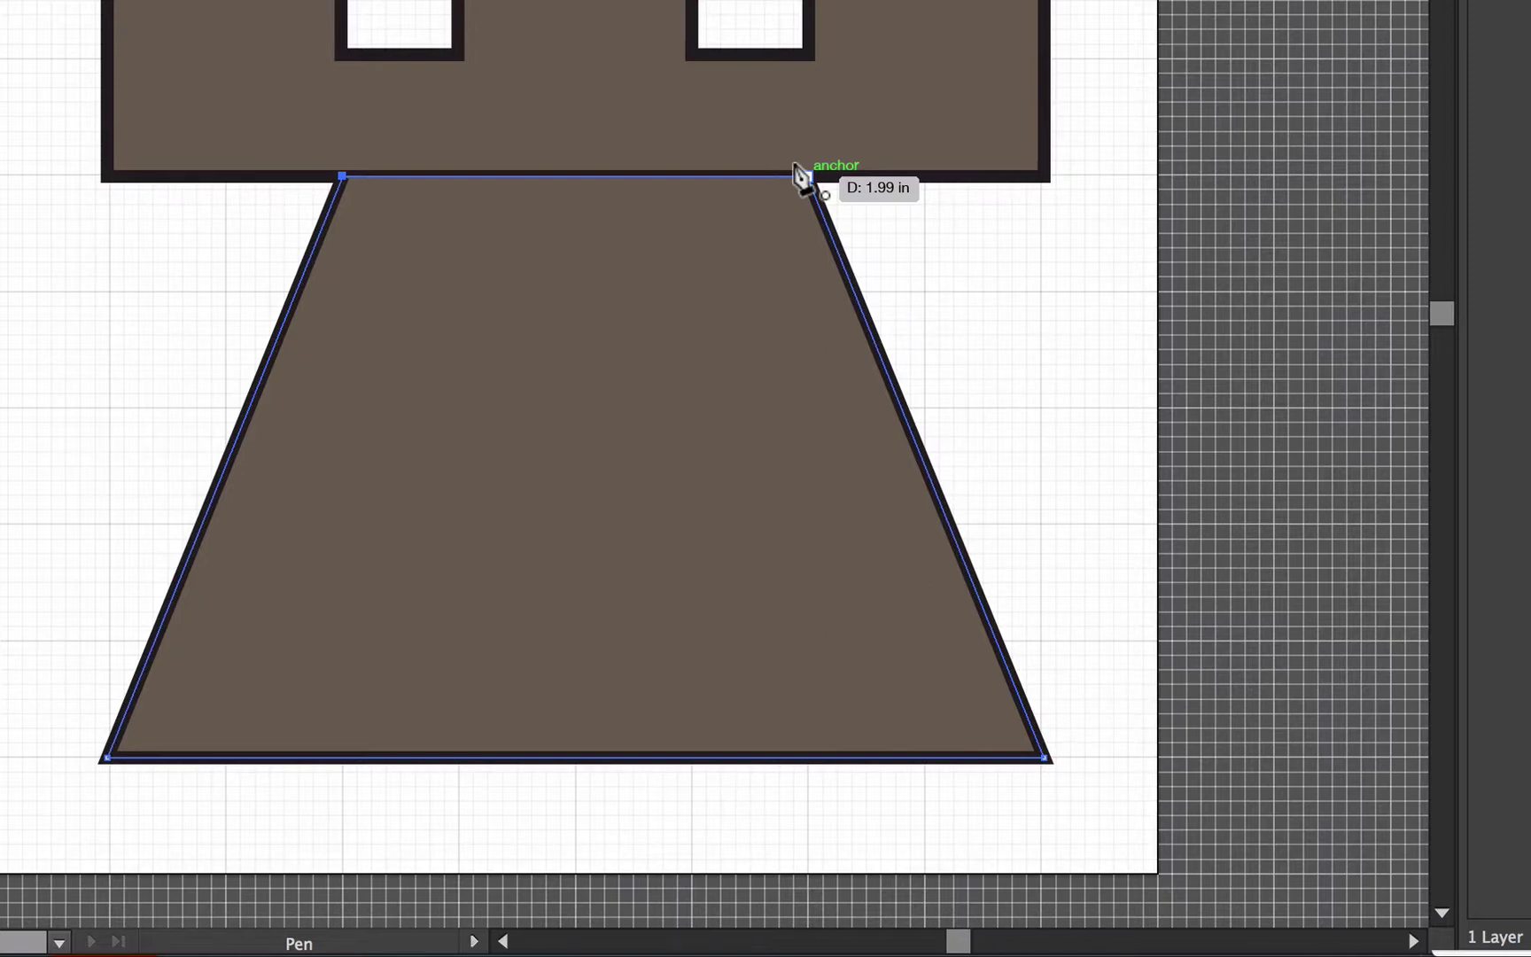
drag(801, 177, 801, 178)
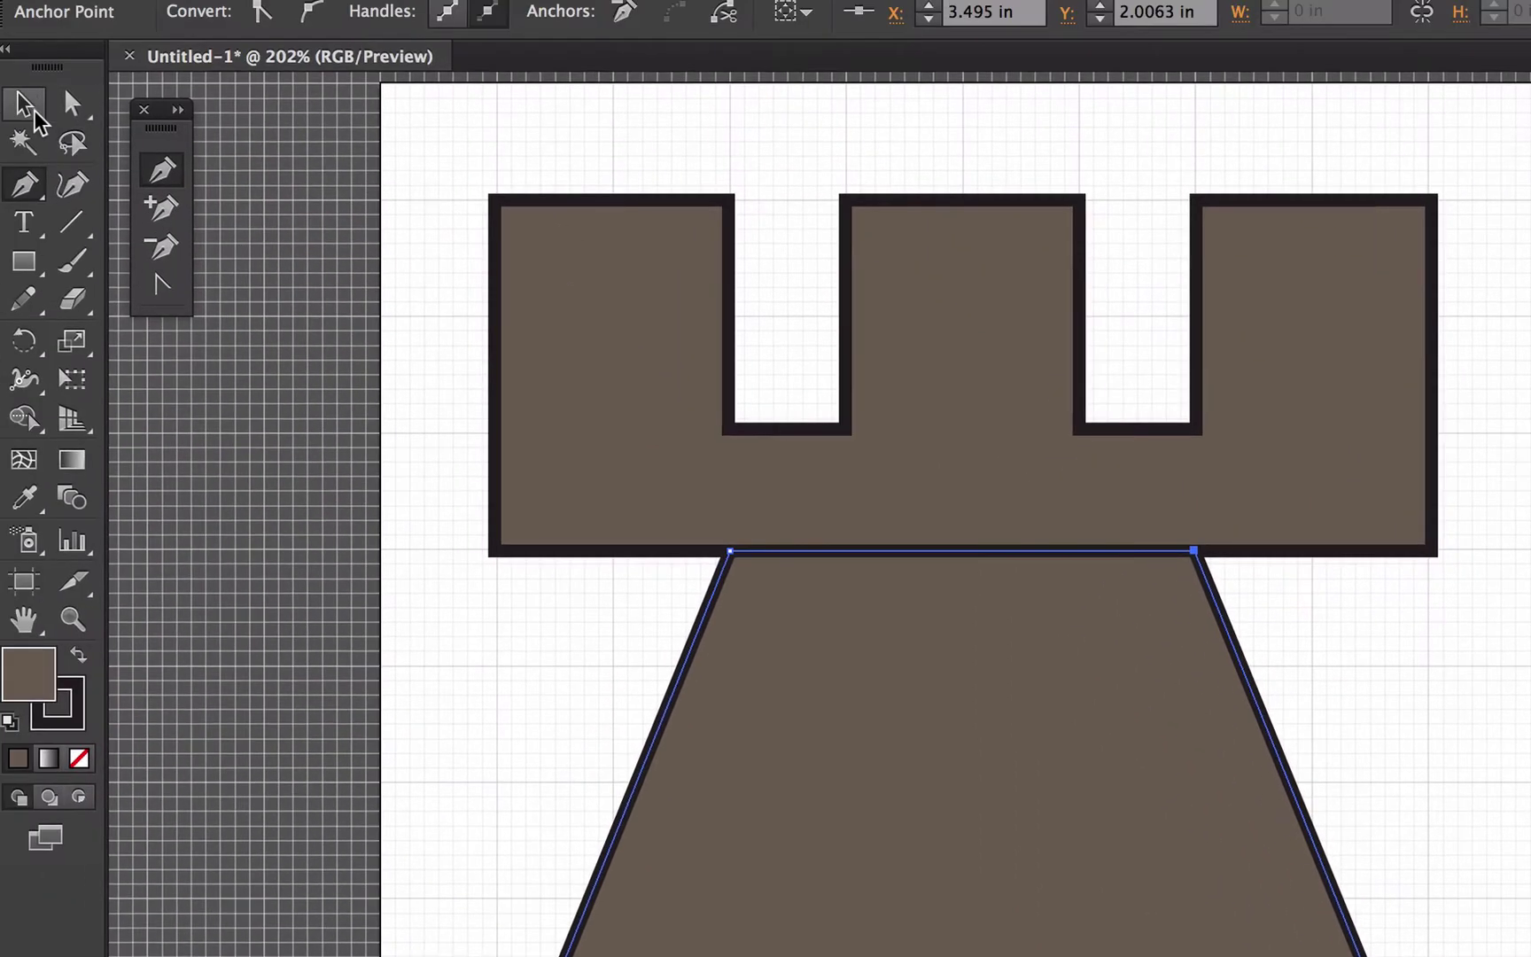
key(v)
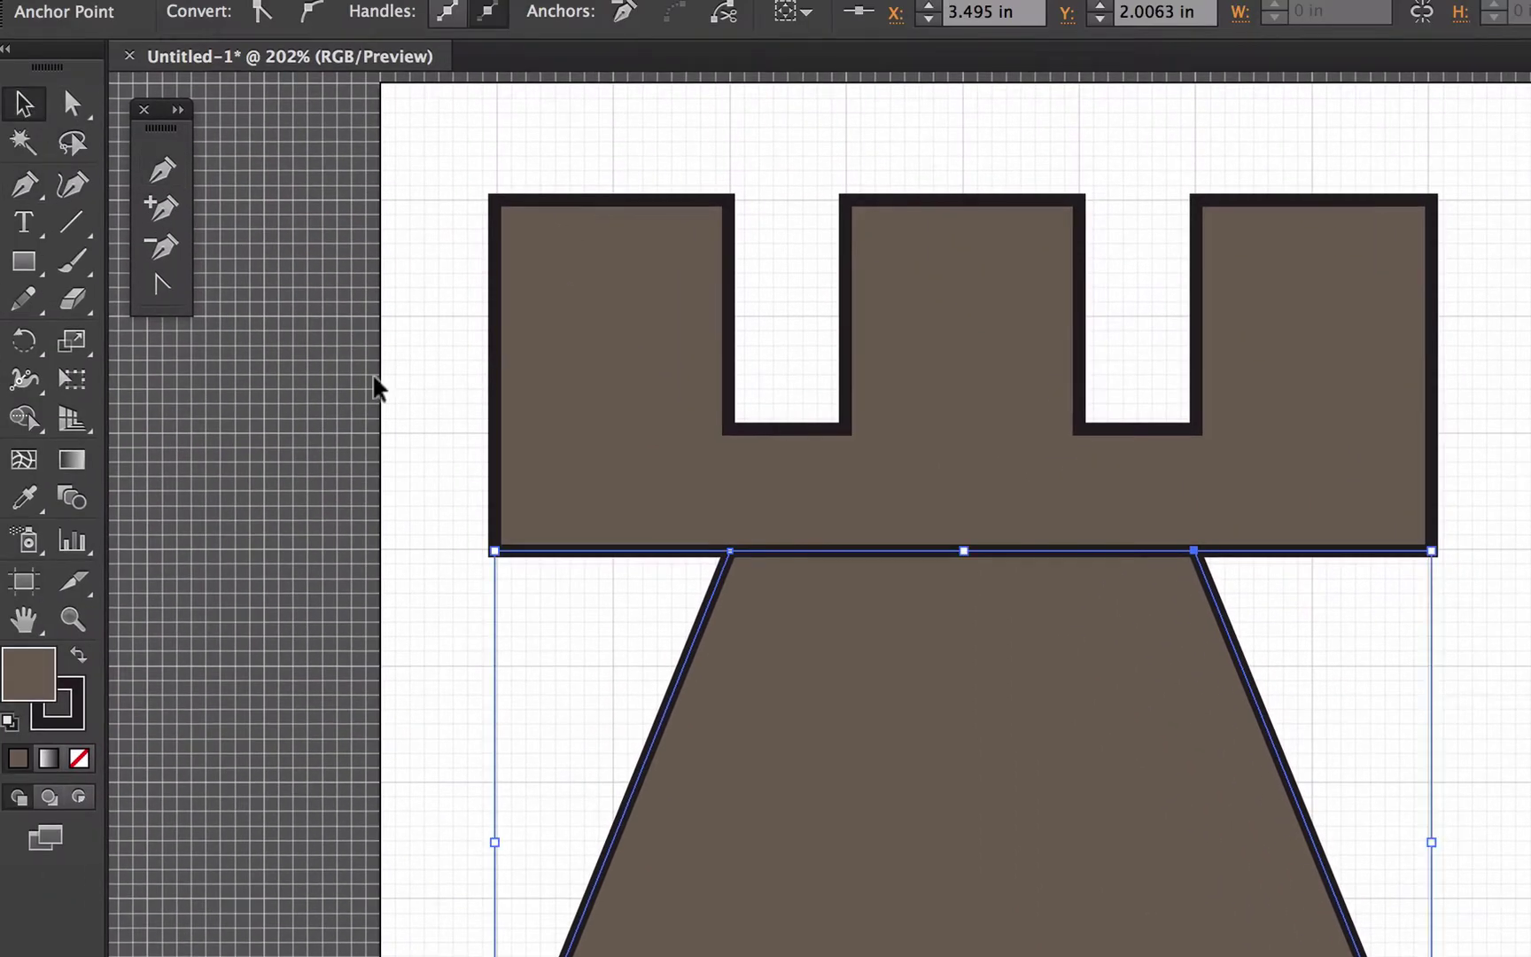
- Marquee-select both rook pieces and nudge them slightly right and down together
click(432, 146)
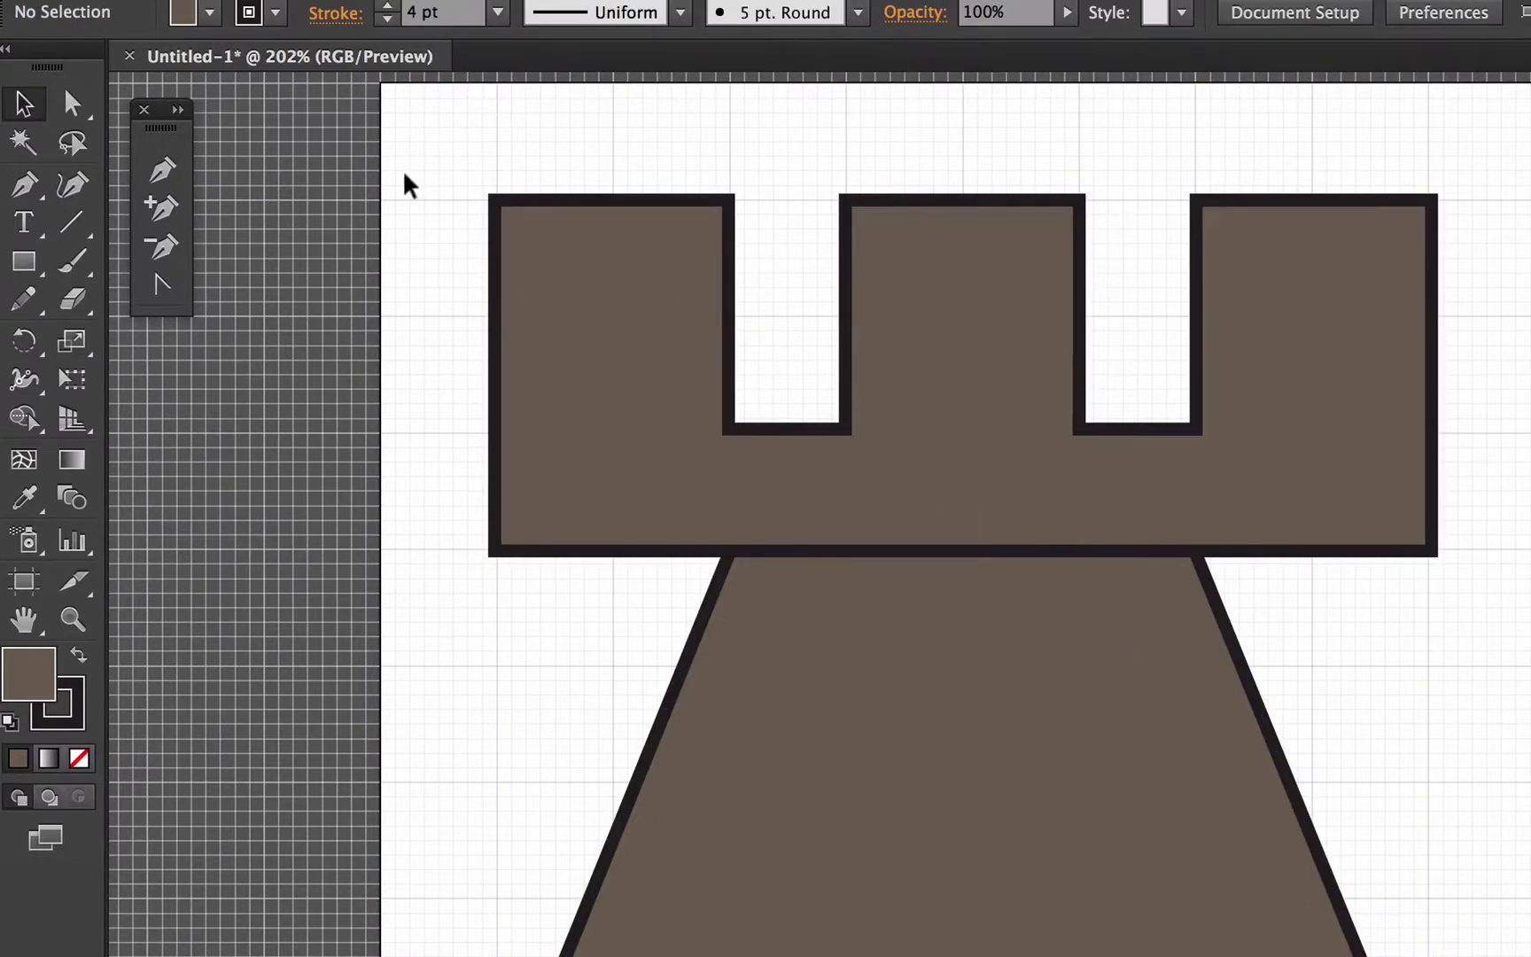
drag(417, 139, 1381, 956)
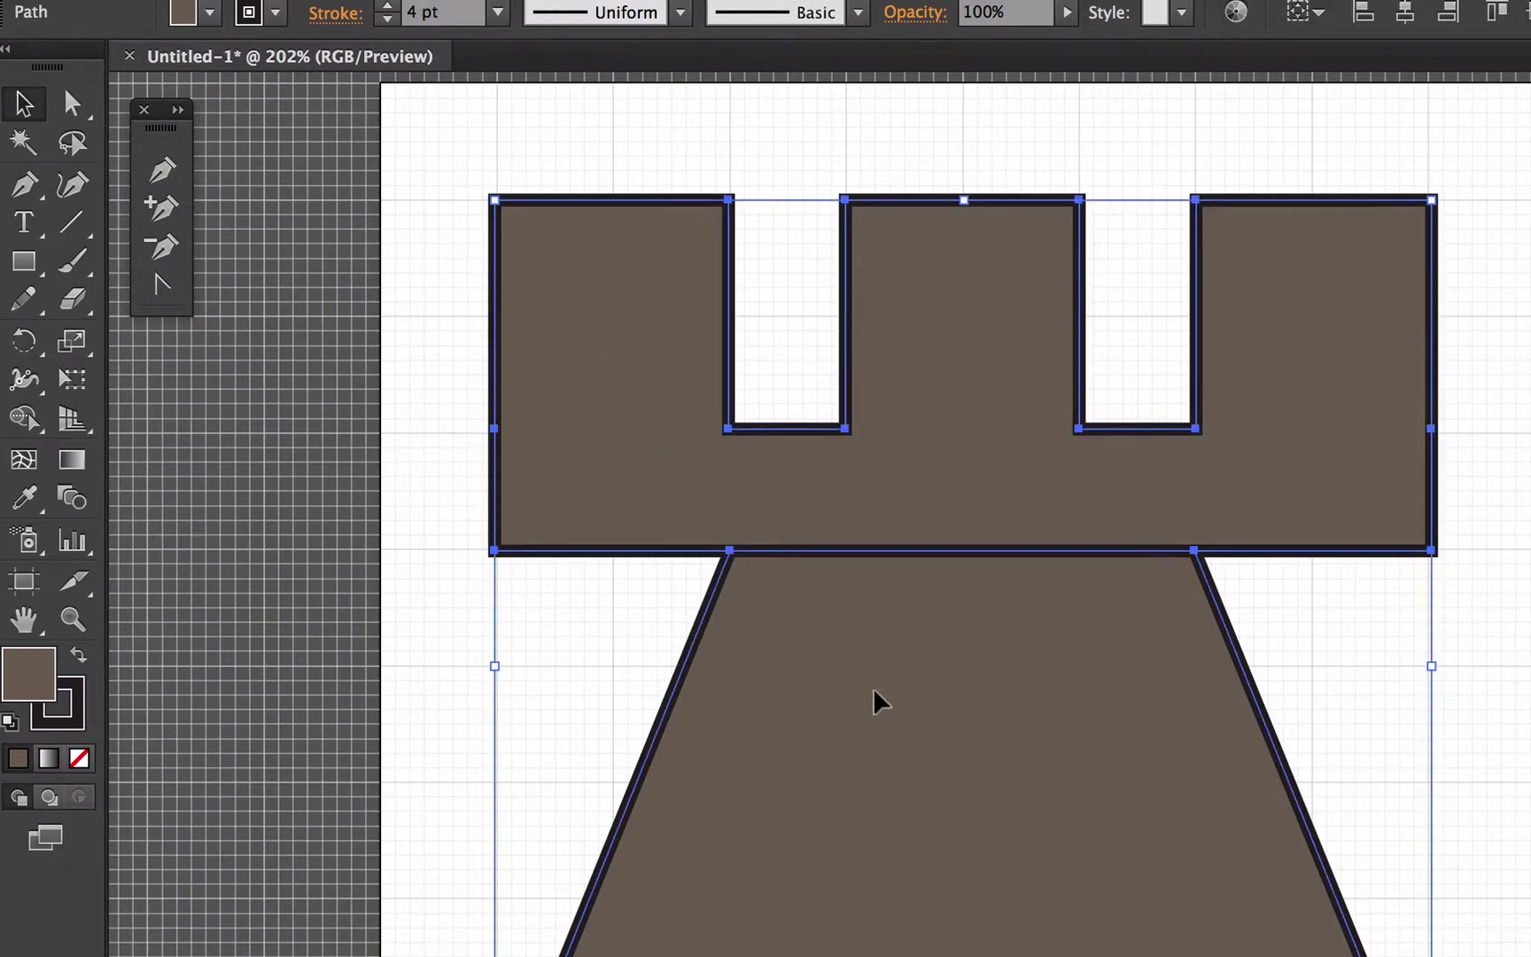
mouse_move(878, 701)
mouse_down()
mouse_move(1069, 571)
mouse_move(776, 683)
mouse_move(865, 671)
mouse_up()
mouse_move(922, 766)
mouse_down()
mouse_move(906, 738)
mouse_move(931, 781)
mouse_up()
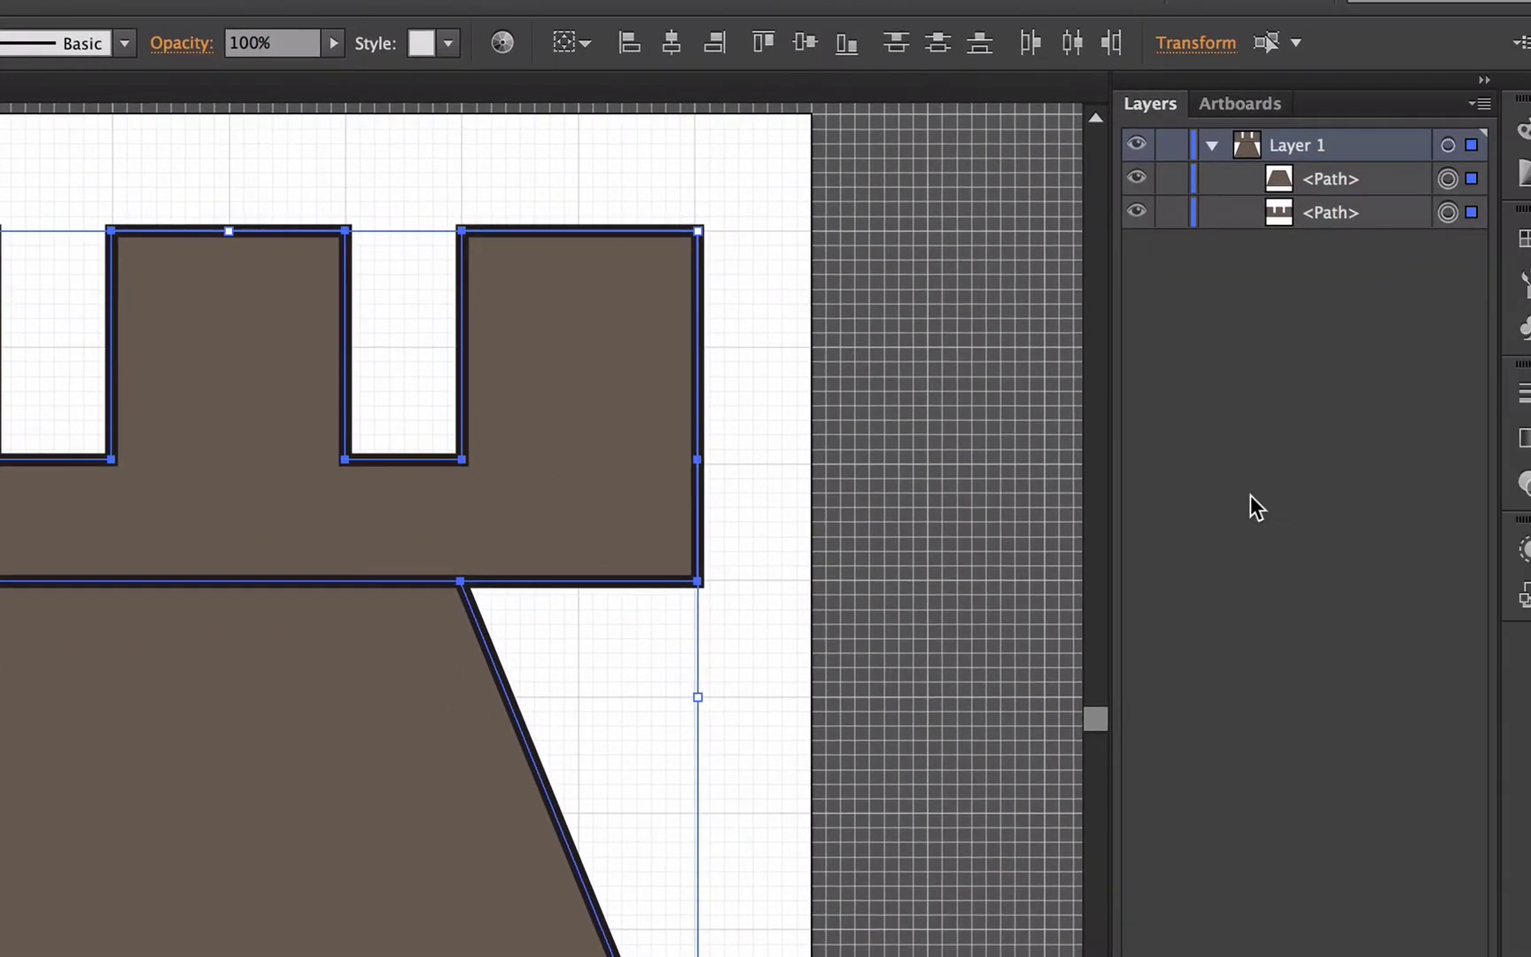
click(852, 475)
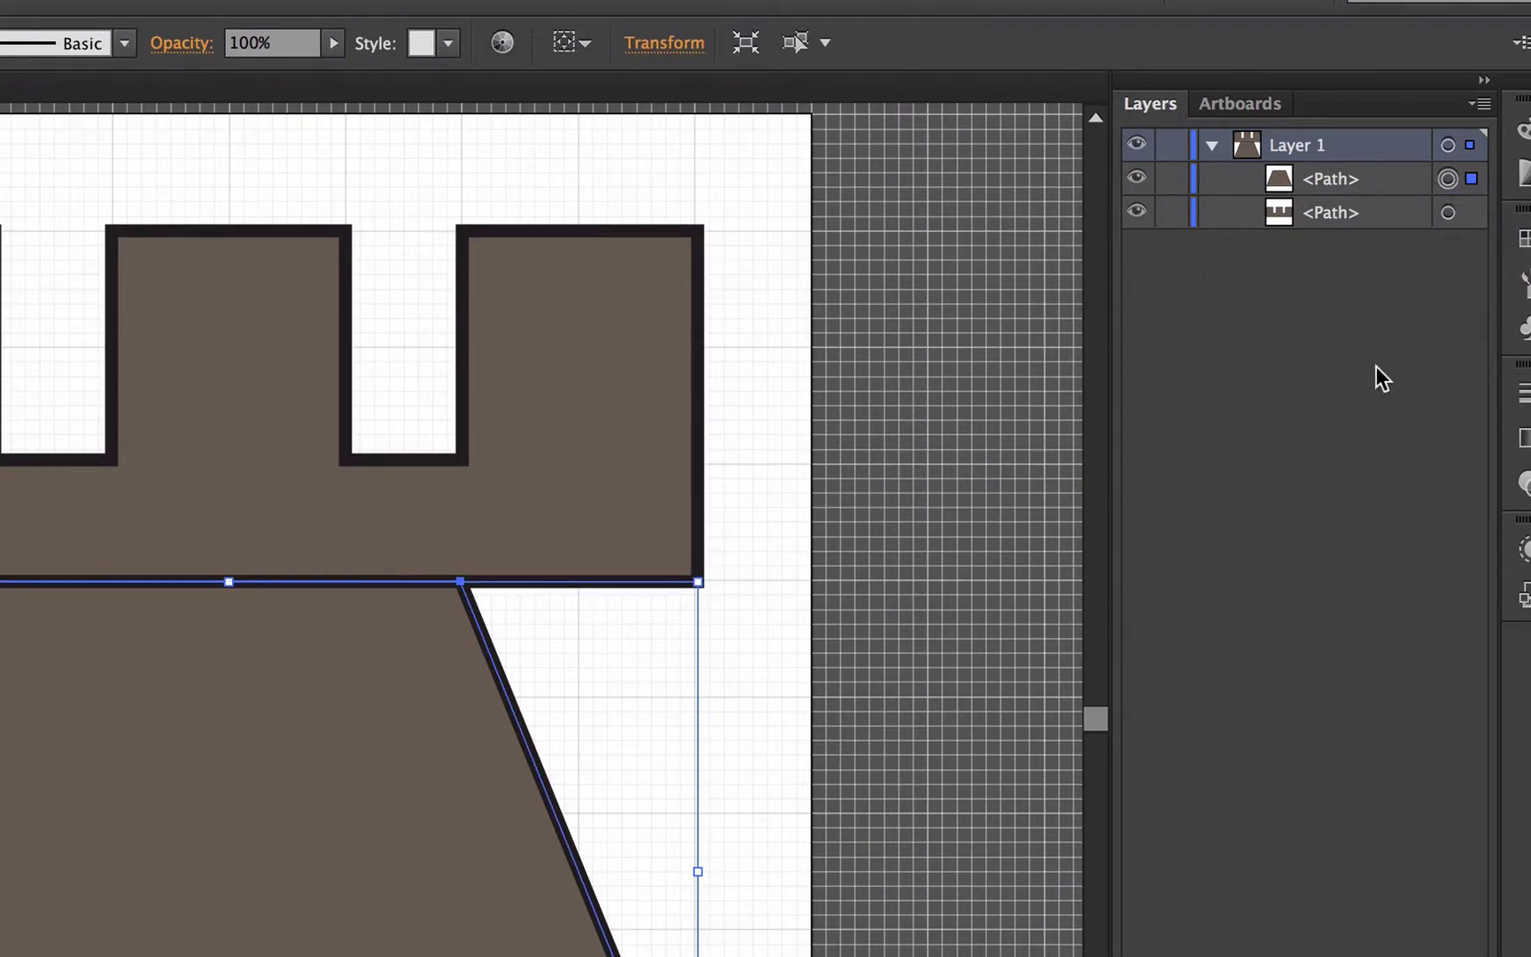
- Select the trapezoid base and battlement top together using the Layers panel and Shift-click
click(1449, 213)
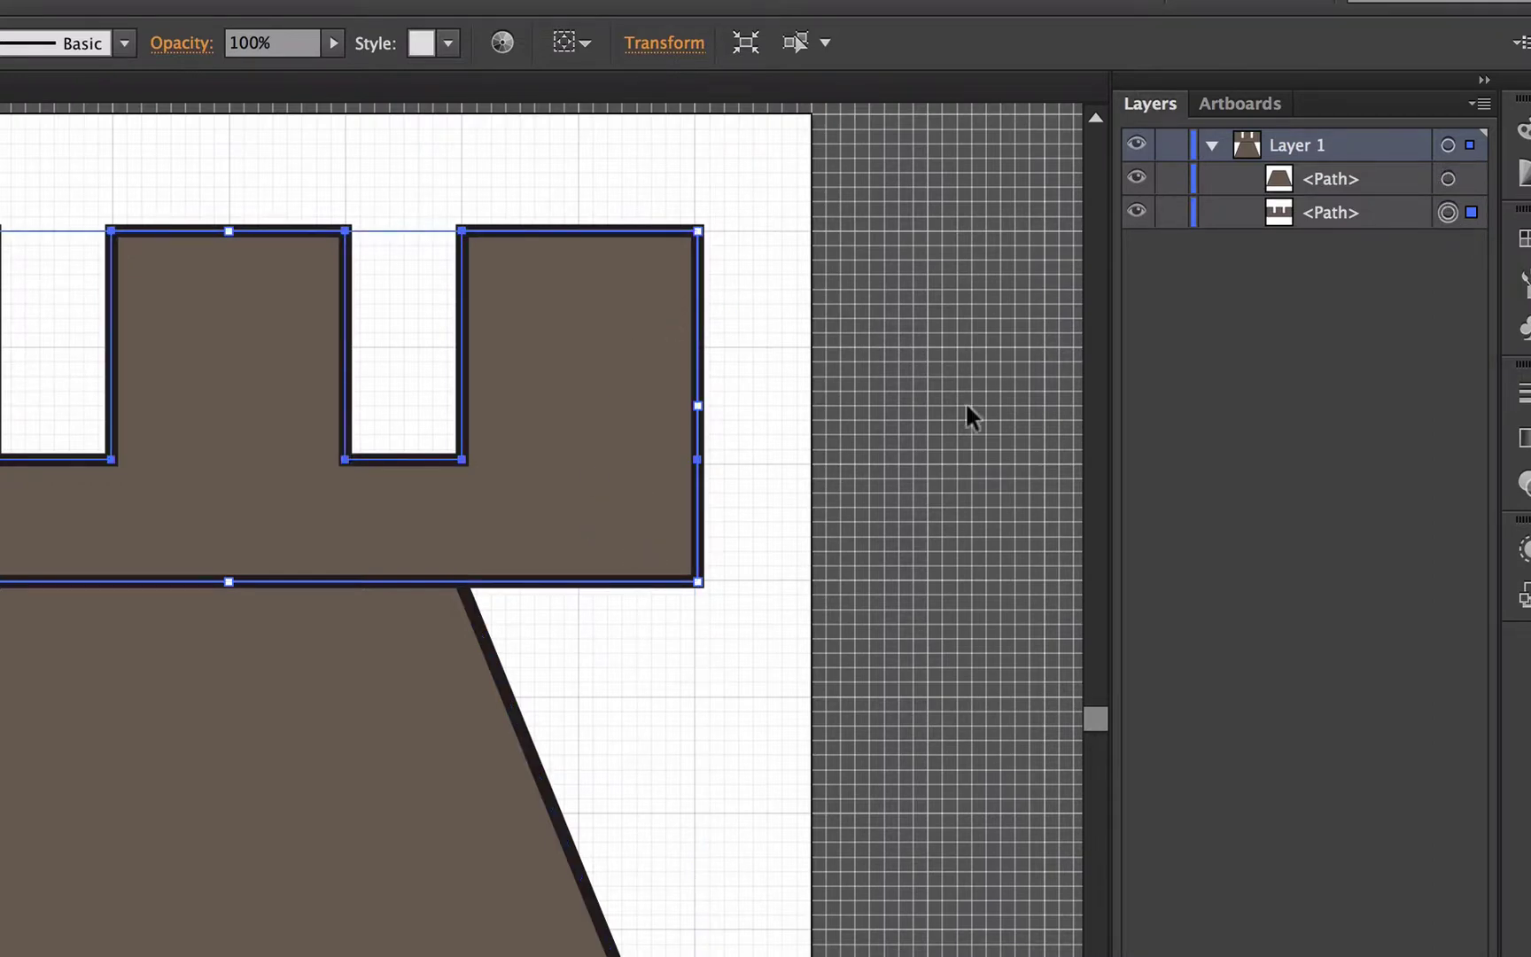
shift+click(1446, 180)
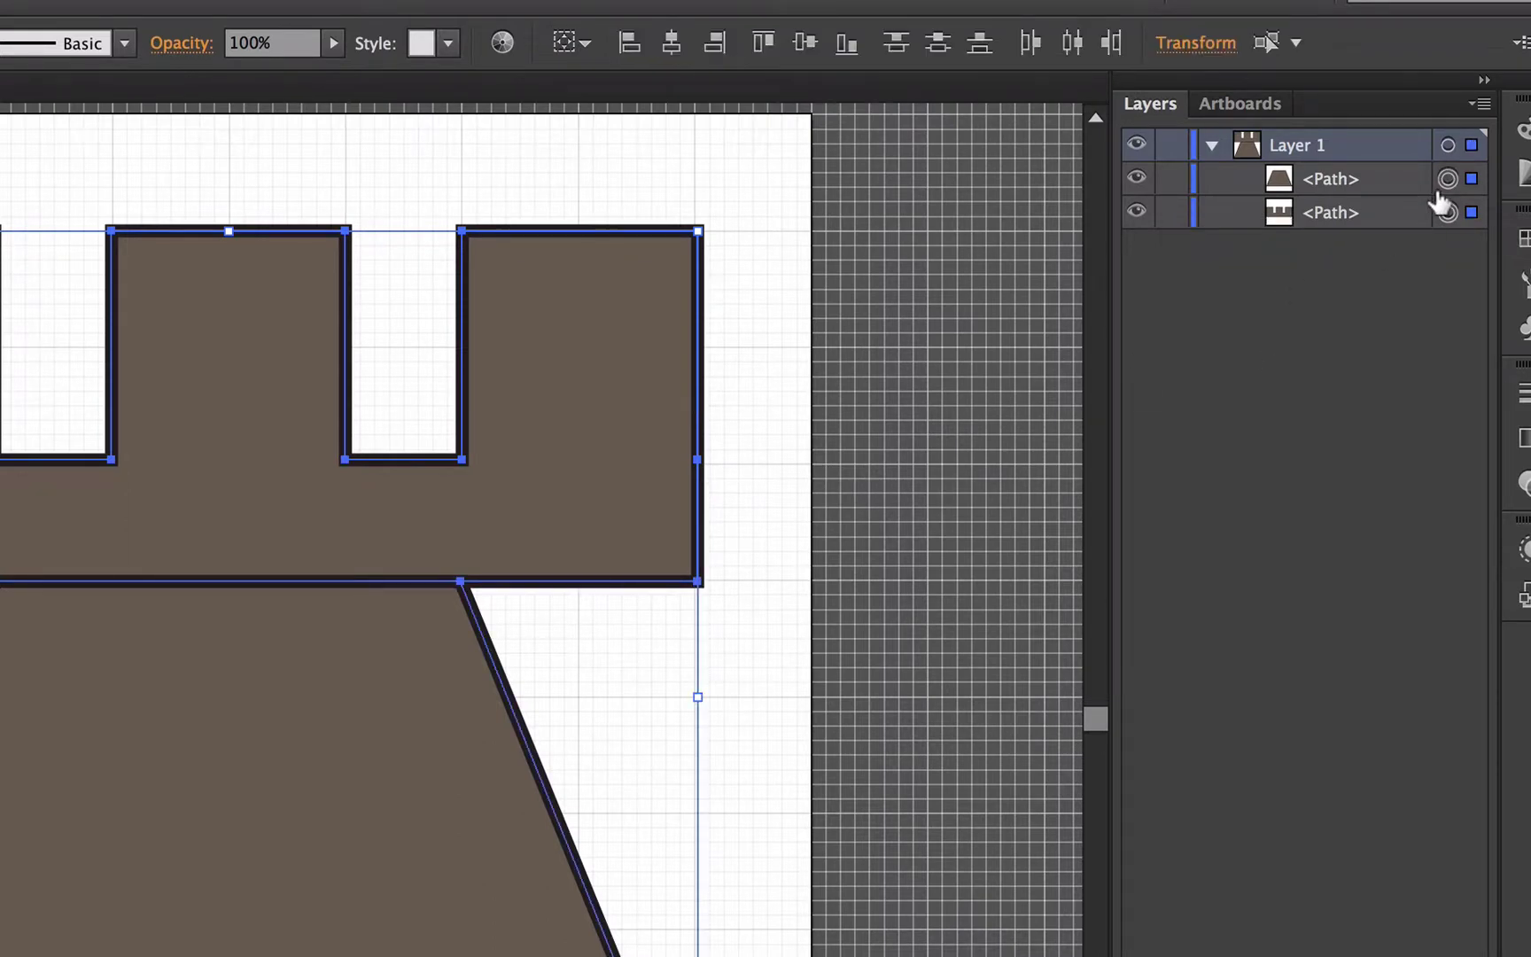
key(super+shift+a)
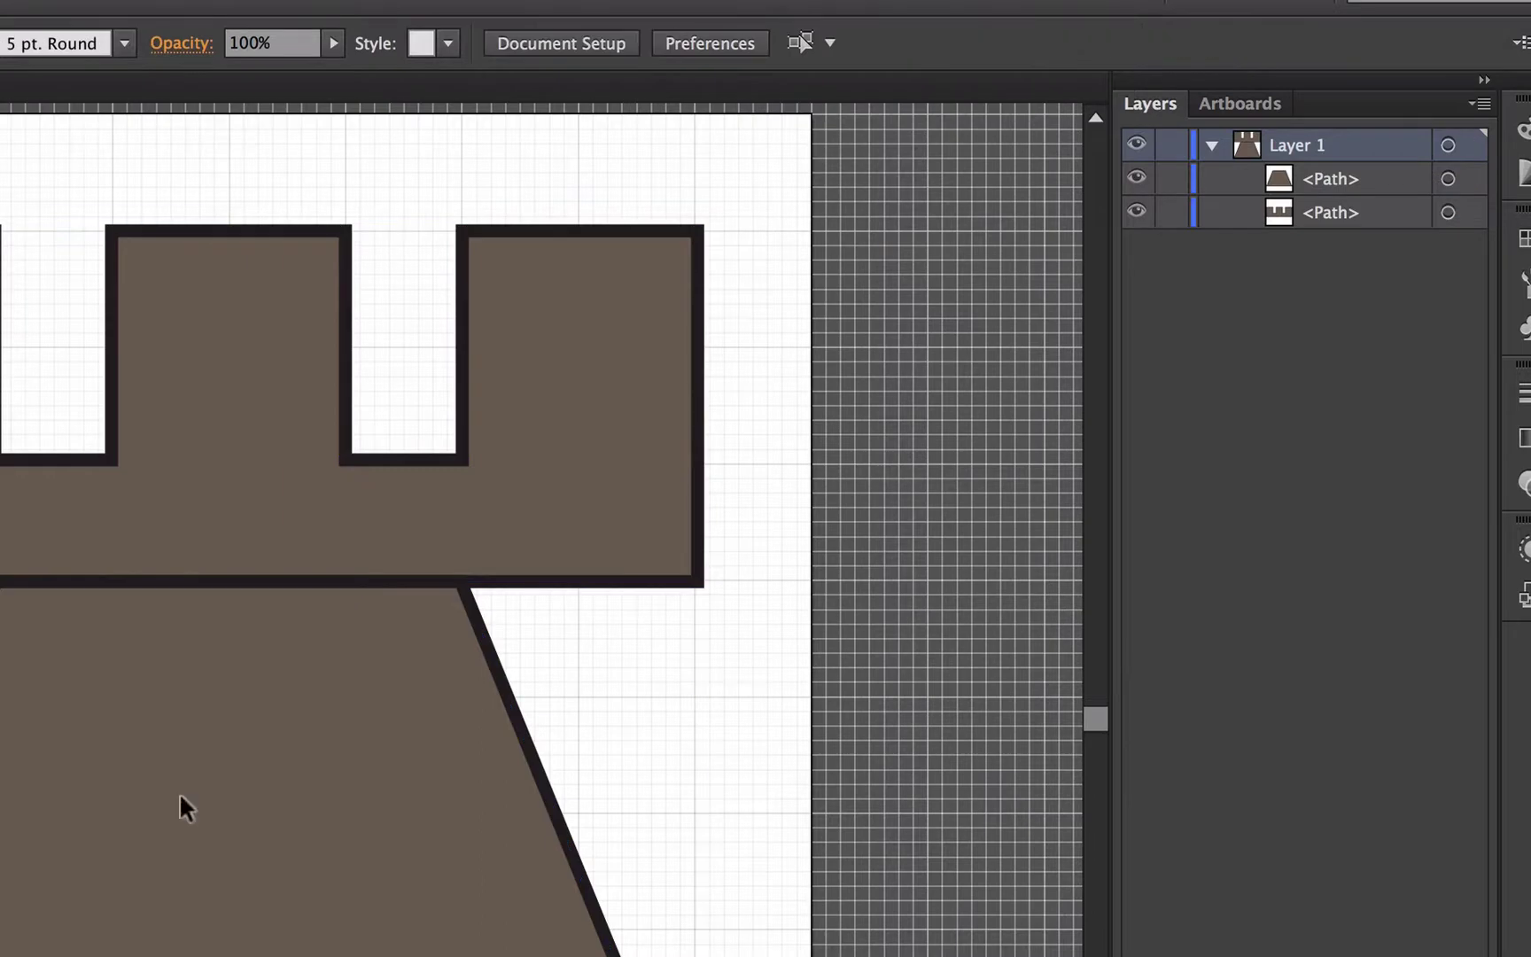
key(super+z)
key(super+shift+a)
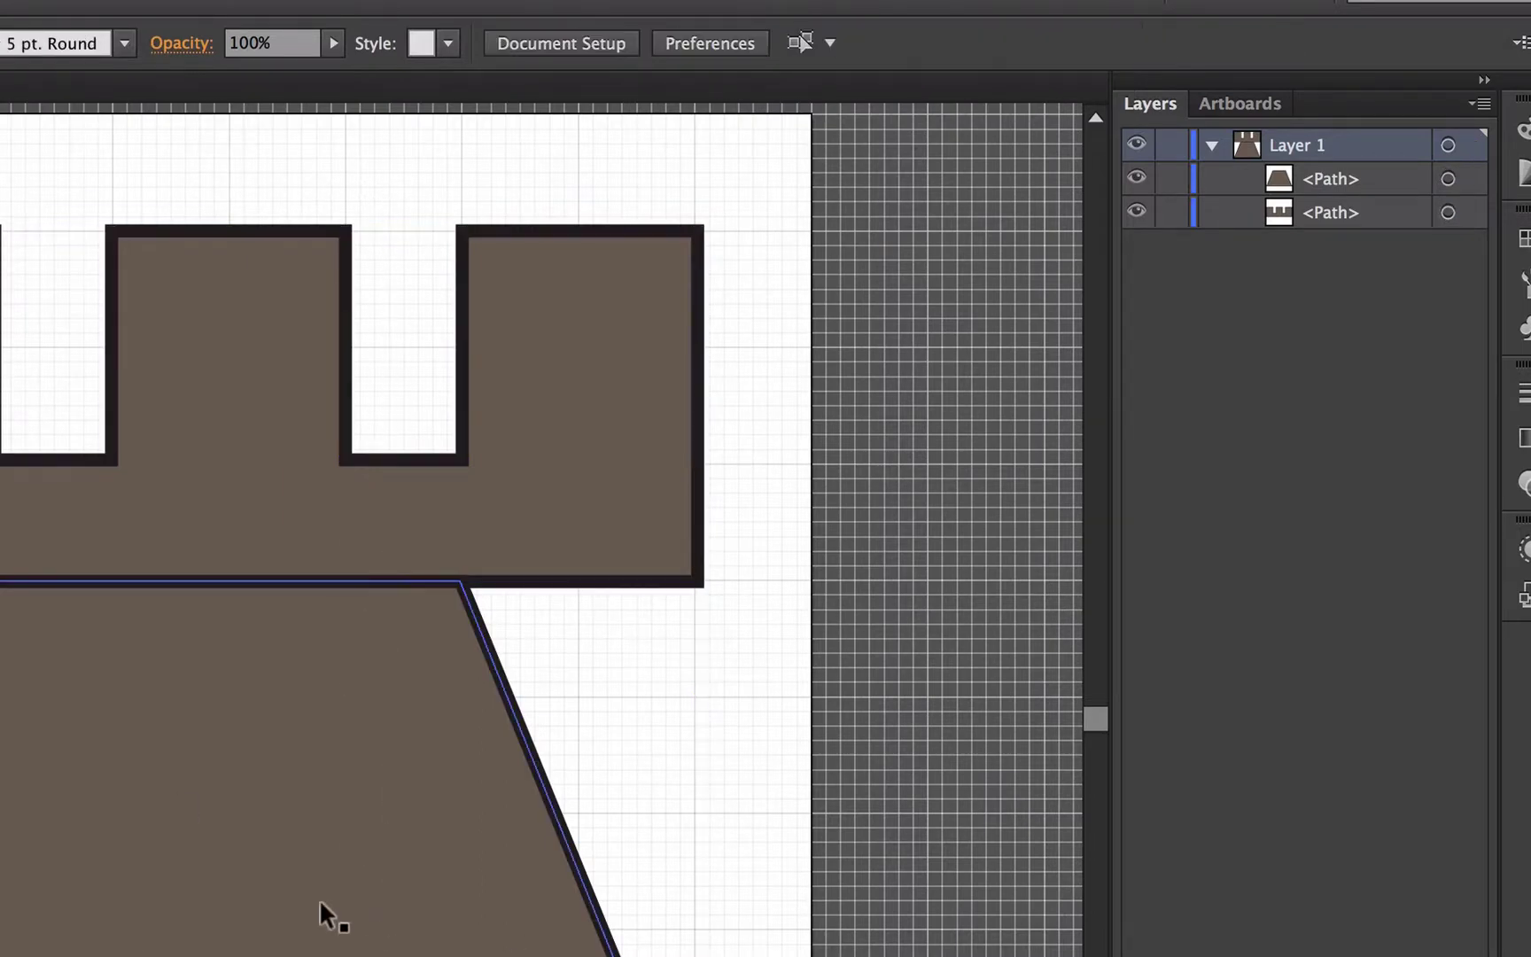
click(319, 899)
shift+click(491, 523)
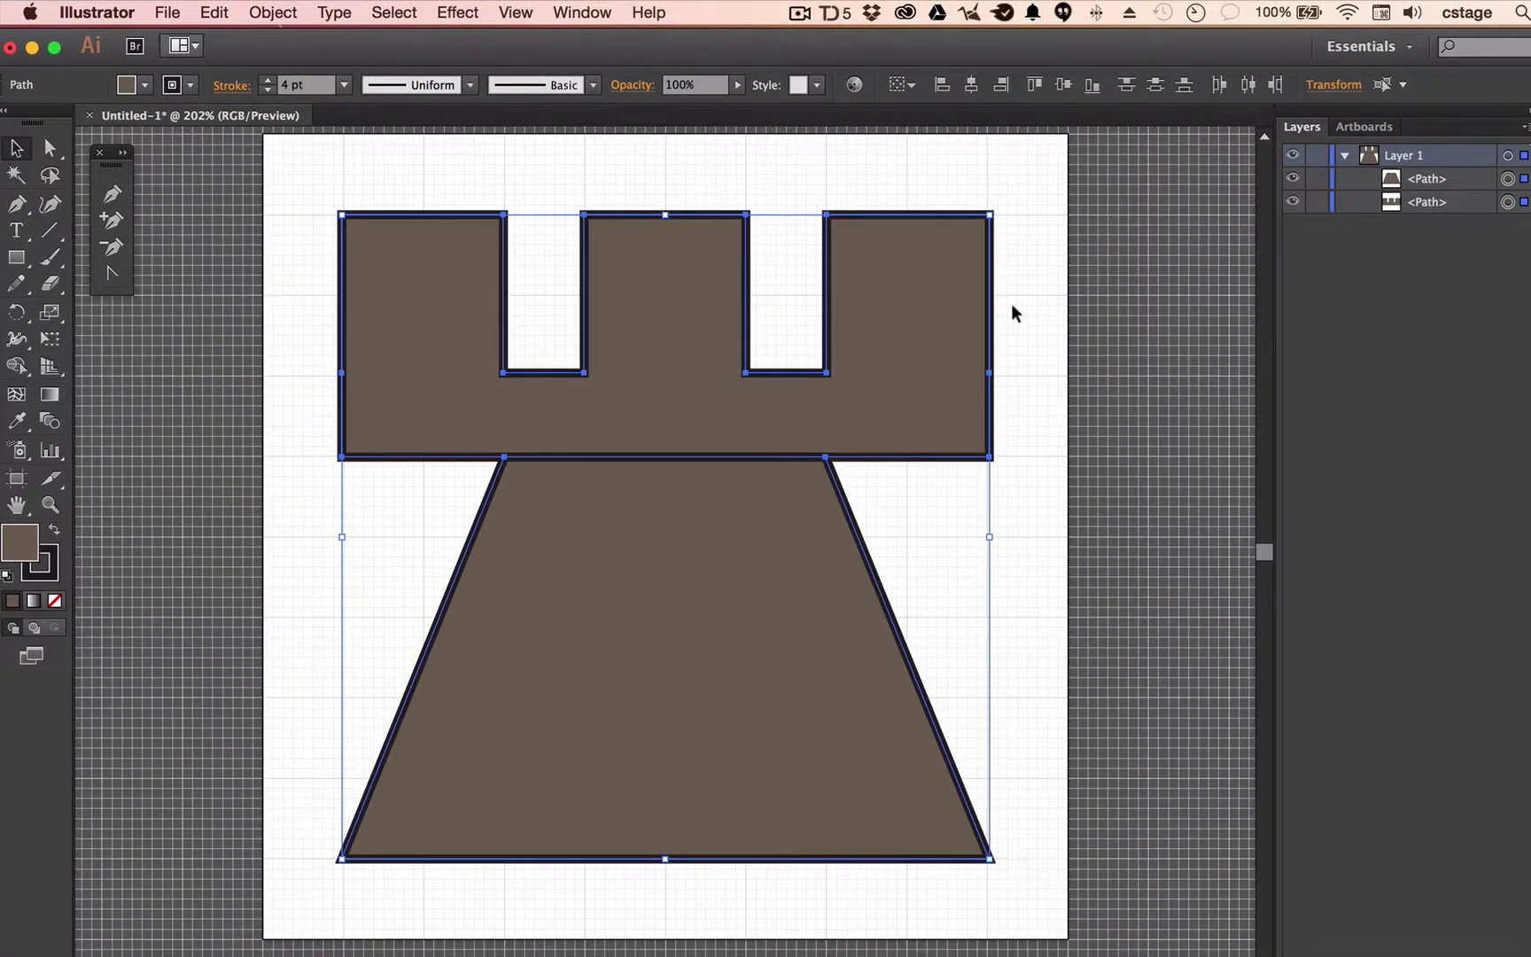
drag(990, 215, 470, 633)
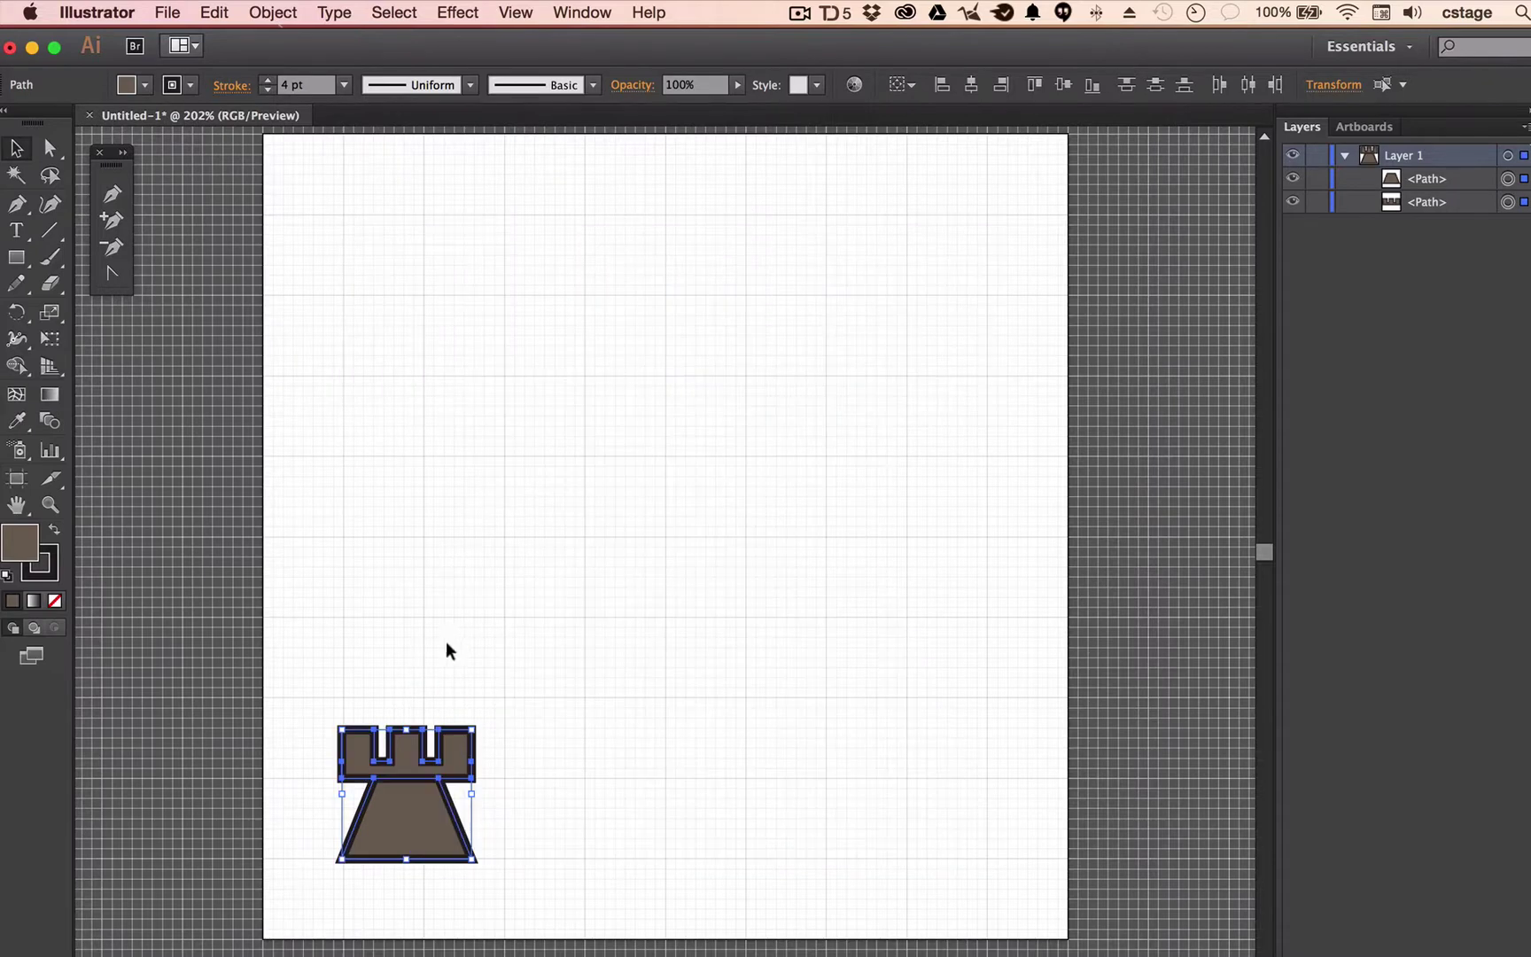
click(594, 782)
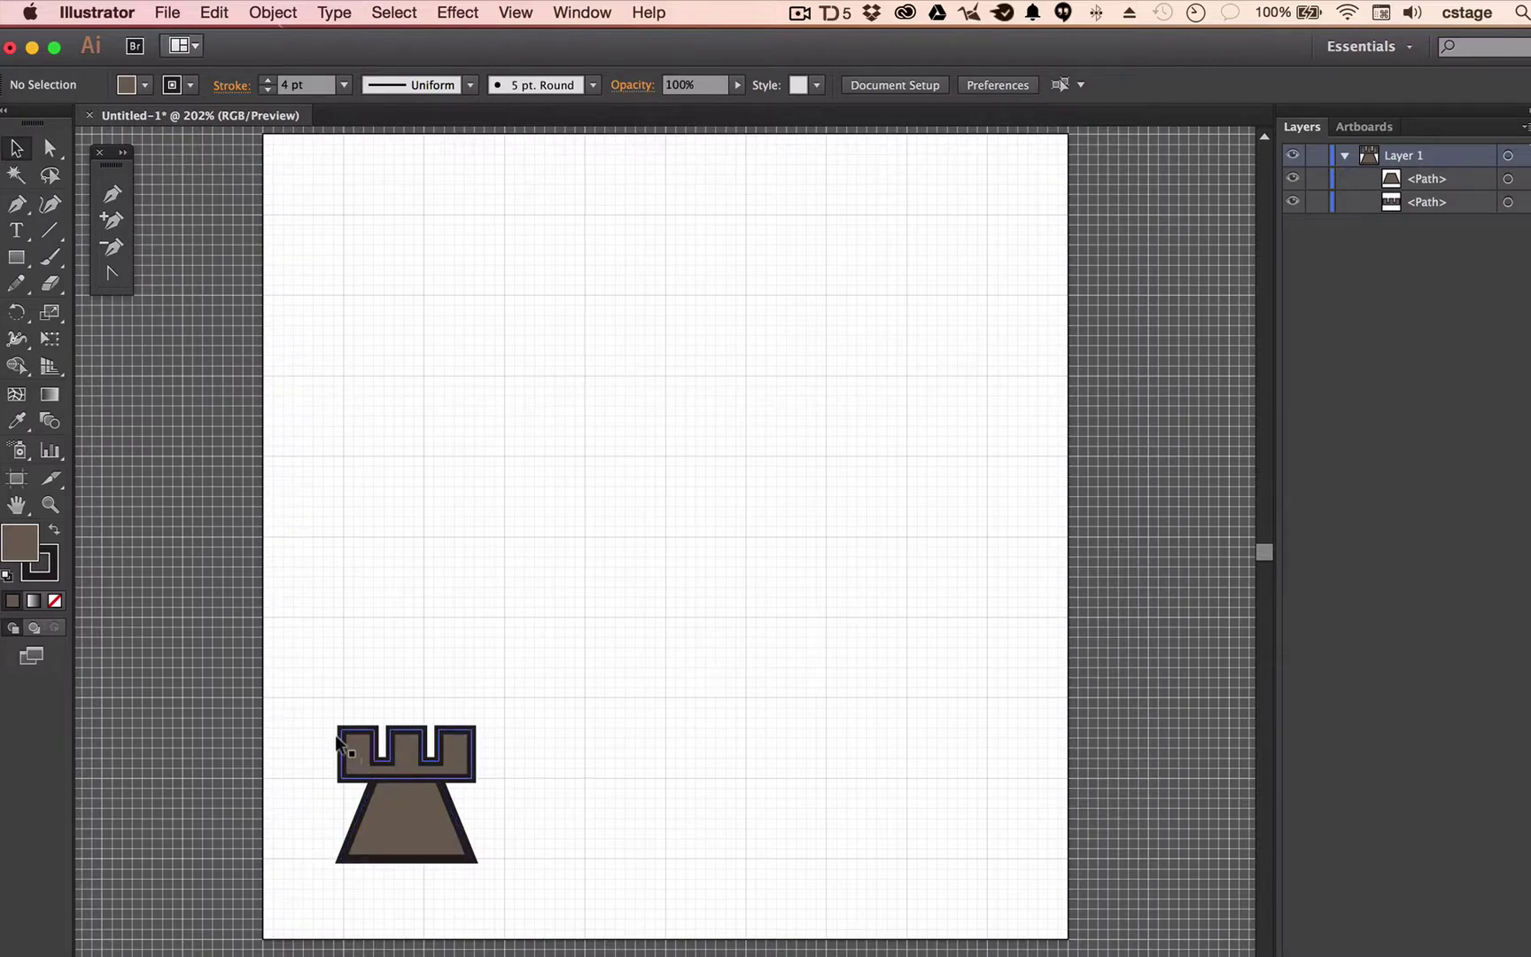
key(super+z)
key(super+z)
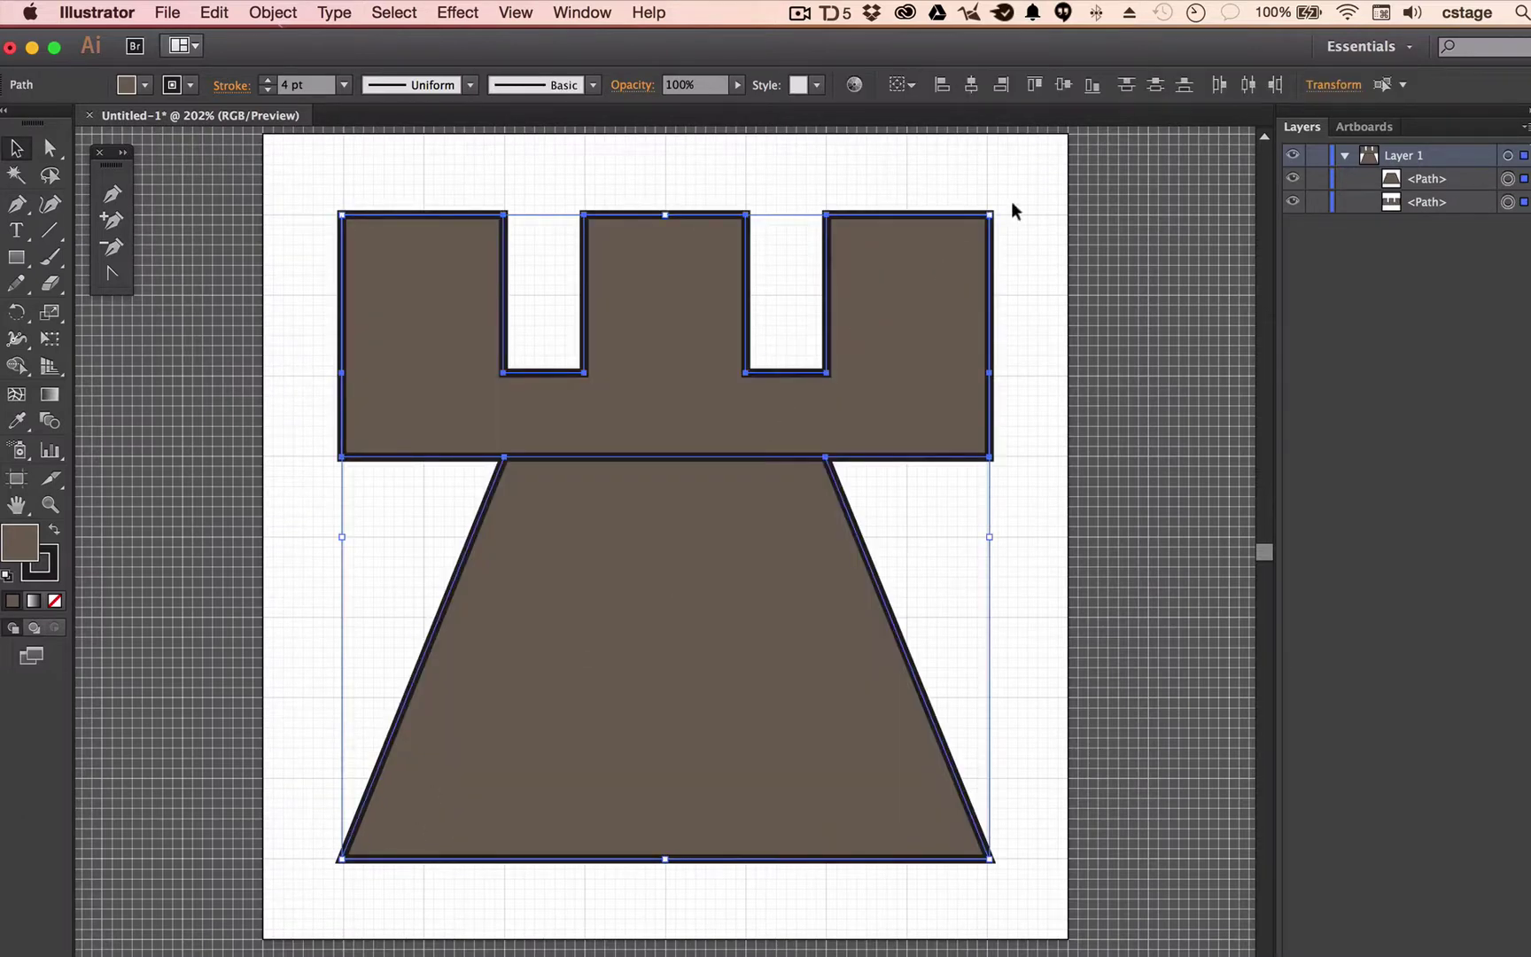
drag(989, 209, 1019, 481)
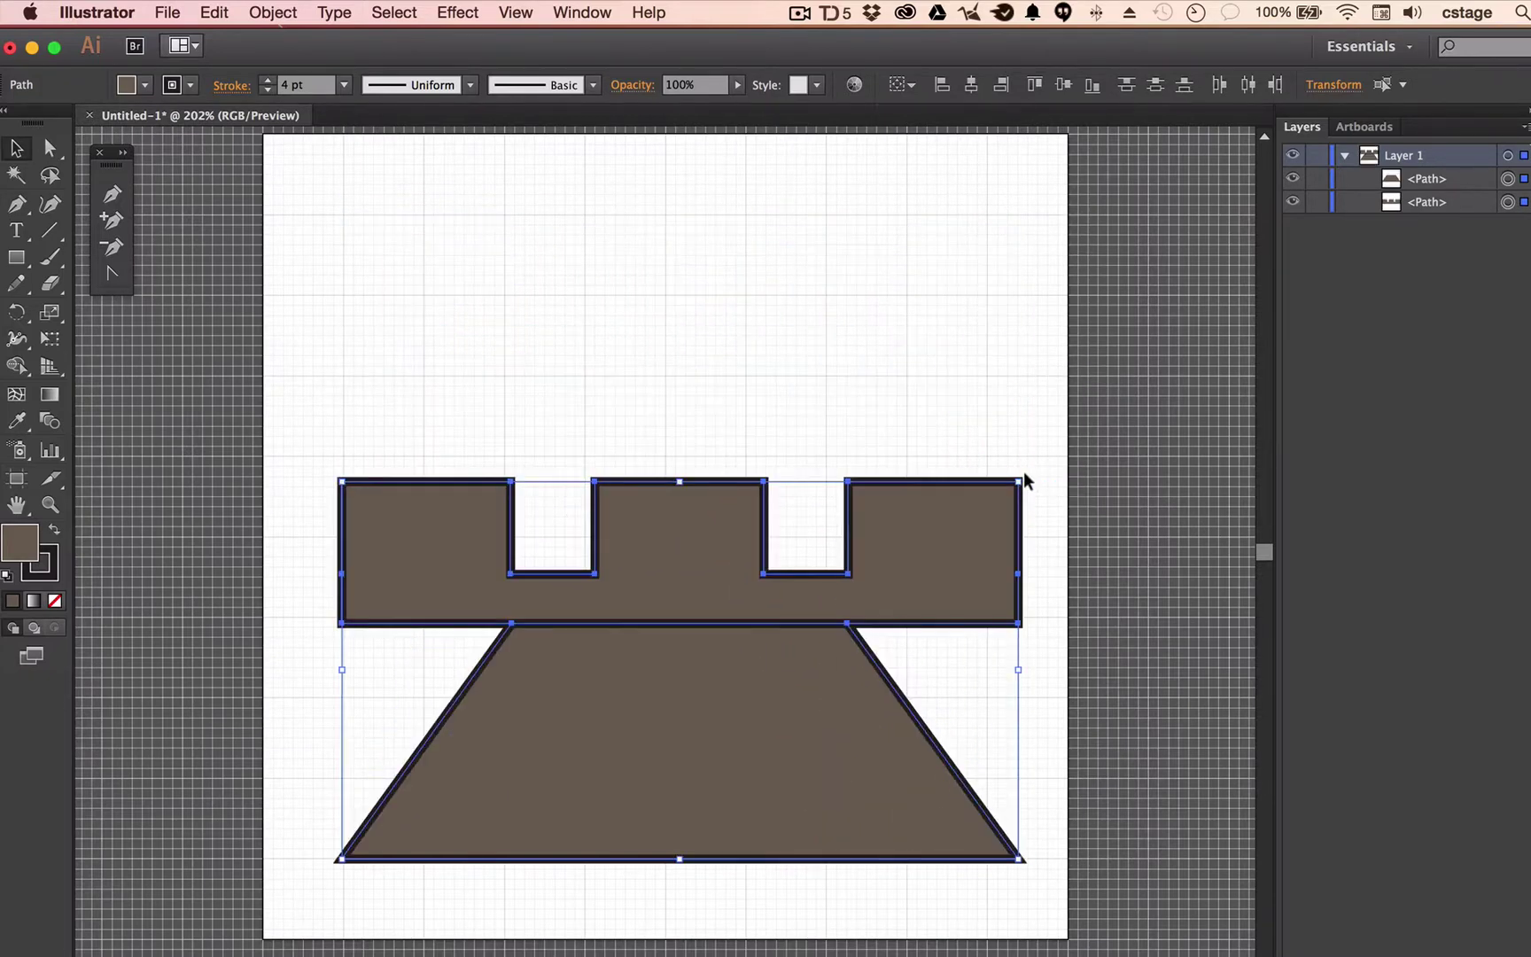
key(super+z)
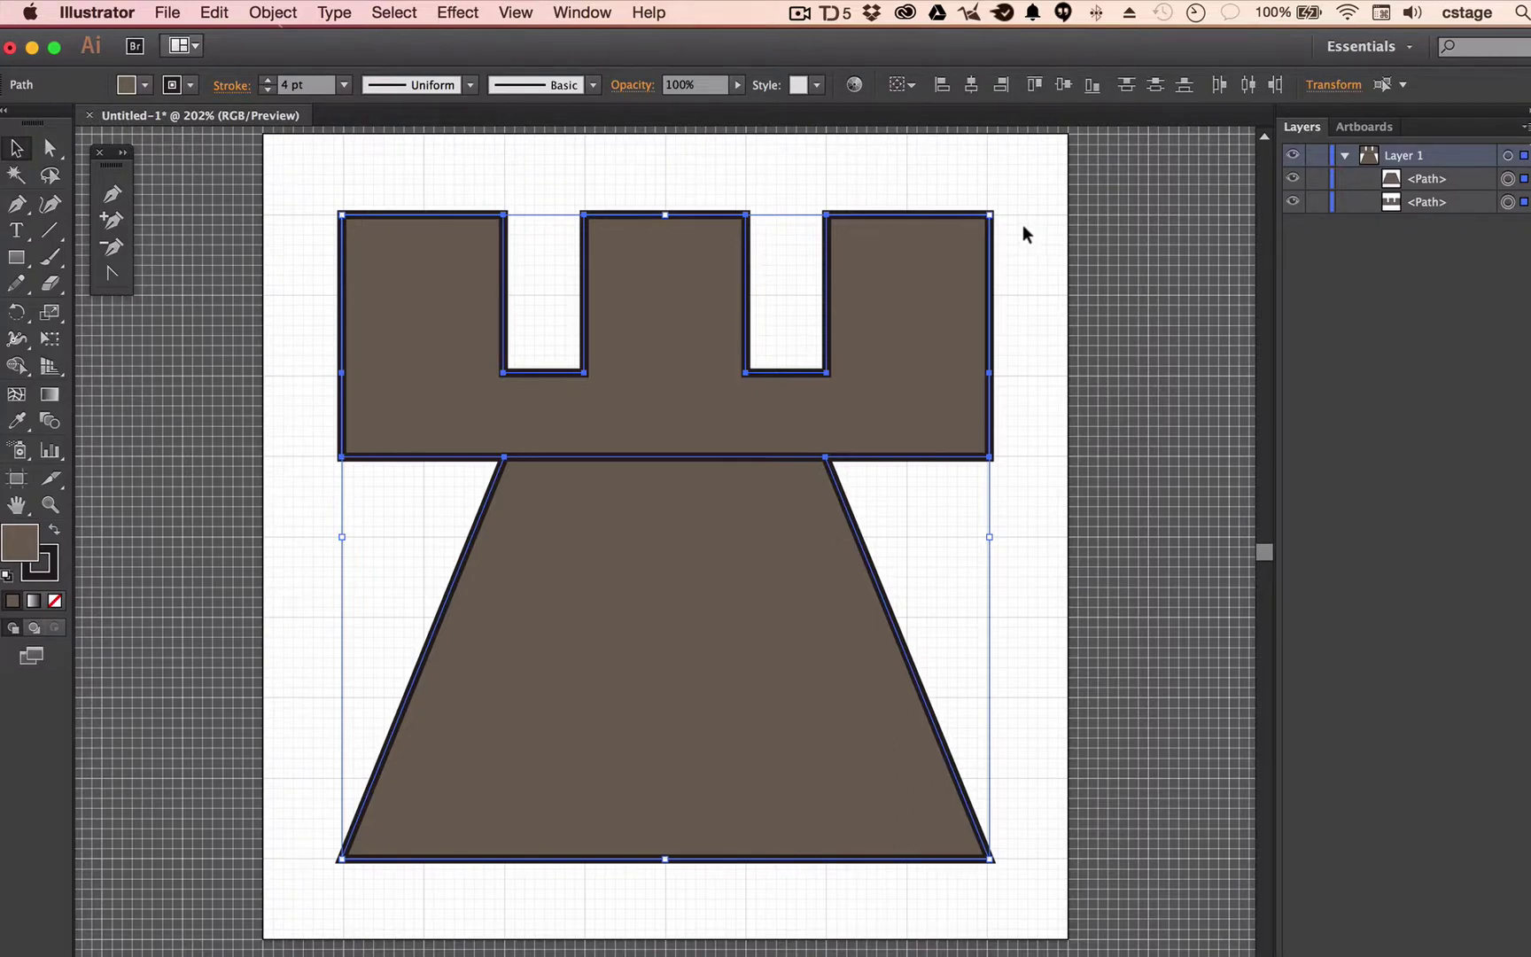
- Scale the rook down to a small tower at bottom-left and duplicate it just to the right
click(15, 153)
drag(983, 200, 1094, 436)
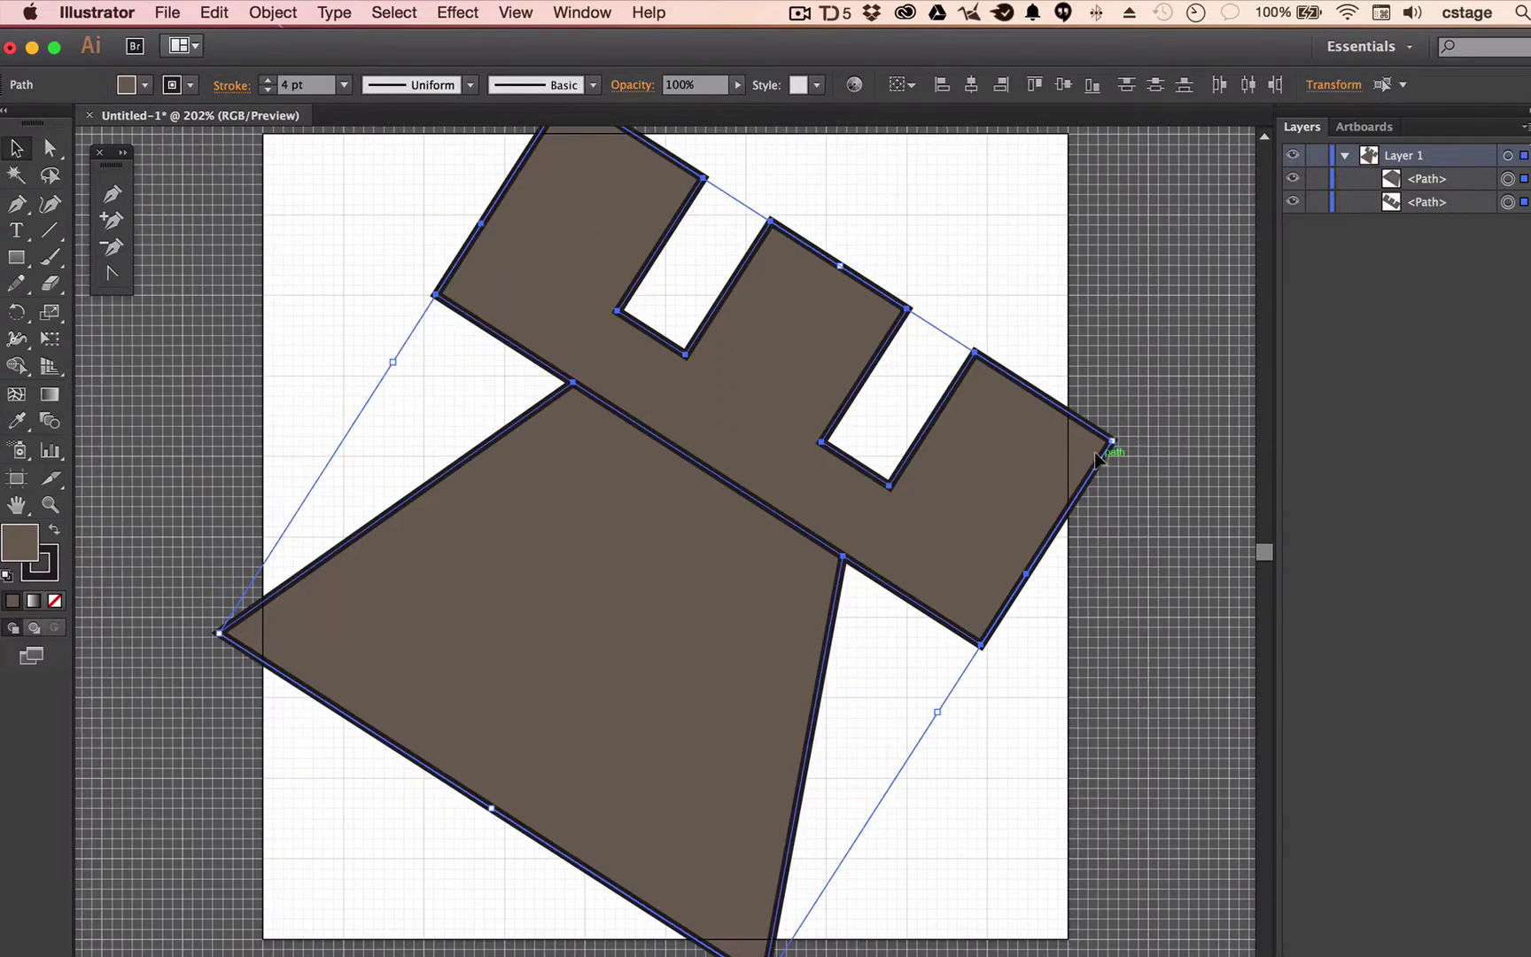
key(super+z)
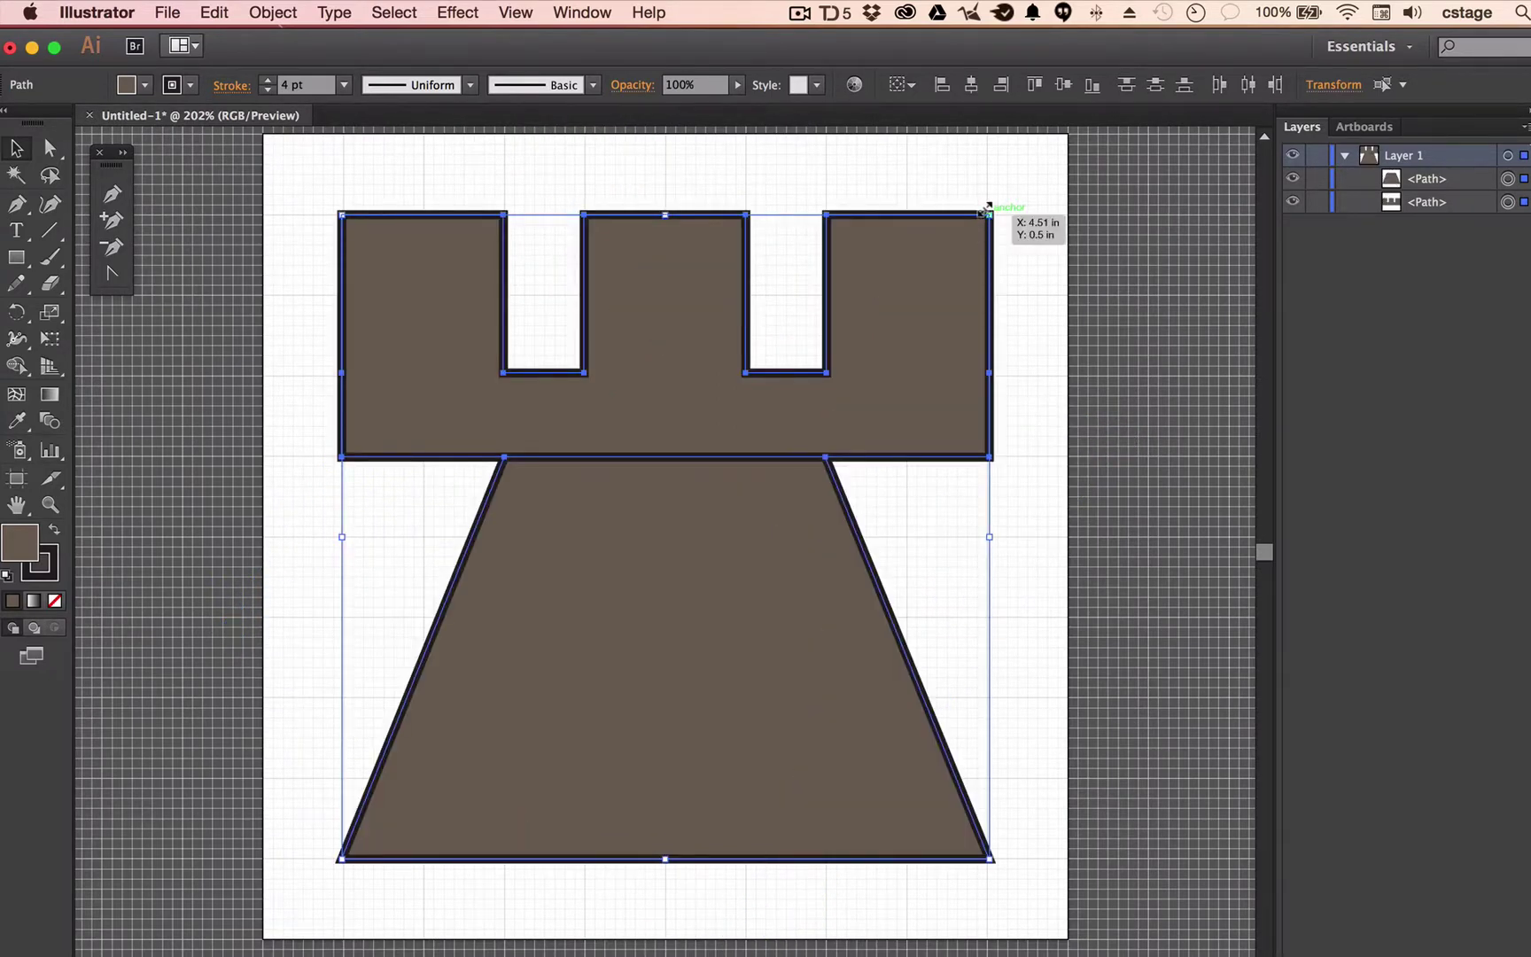
drag(987, 209, 475, 724)
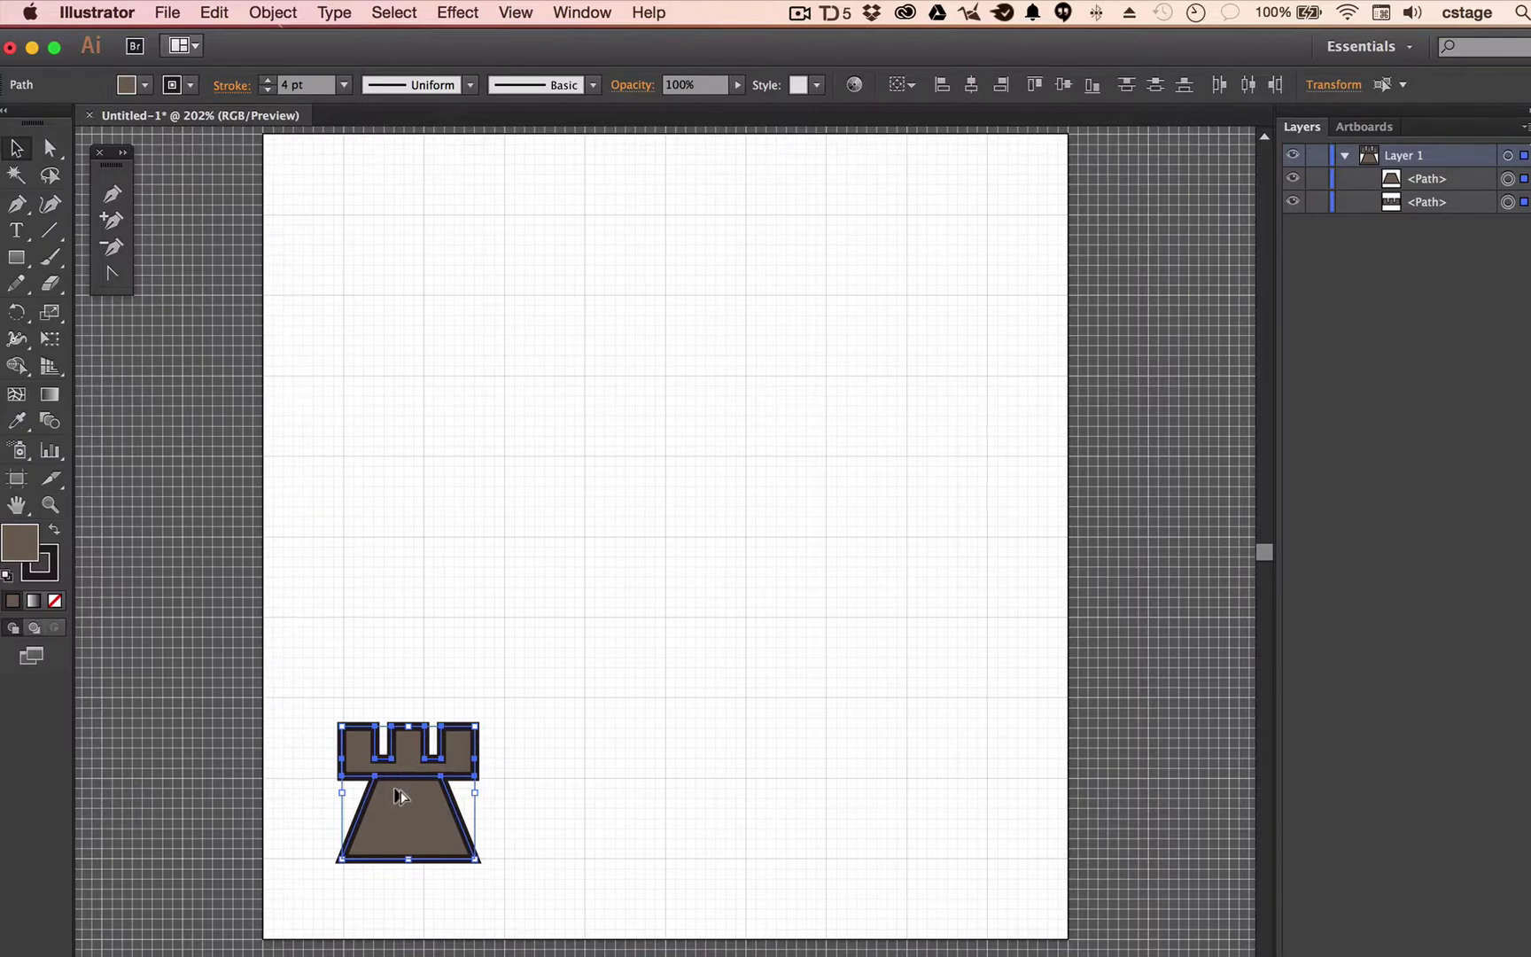
drag(394, 802, 565, 804)
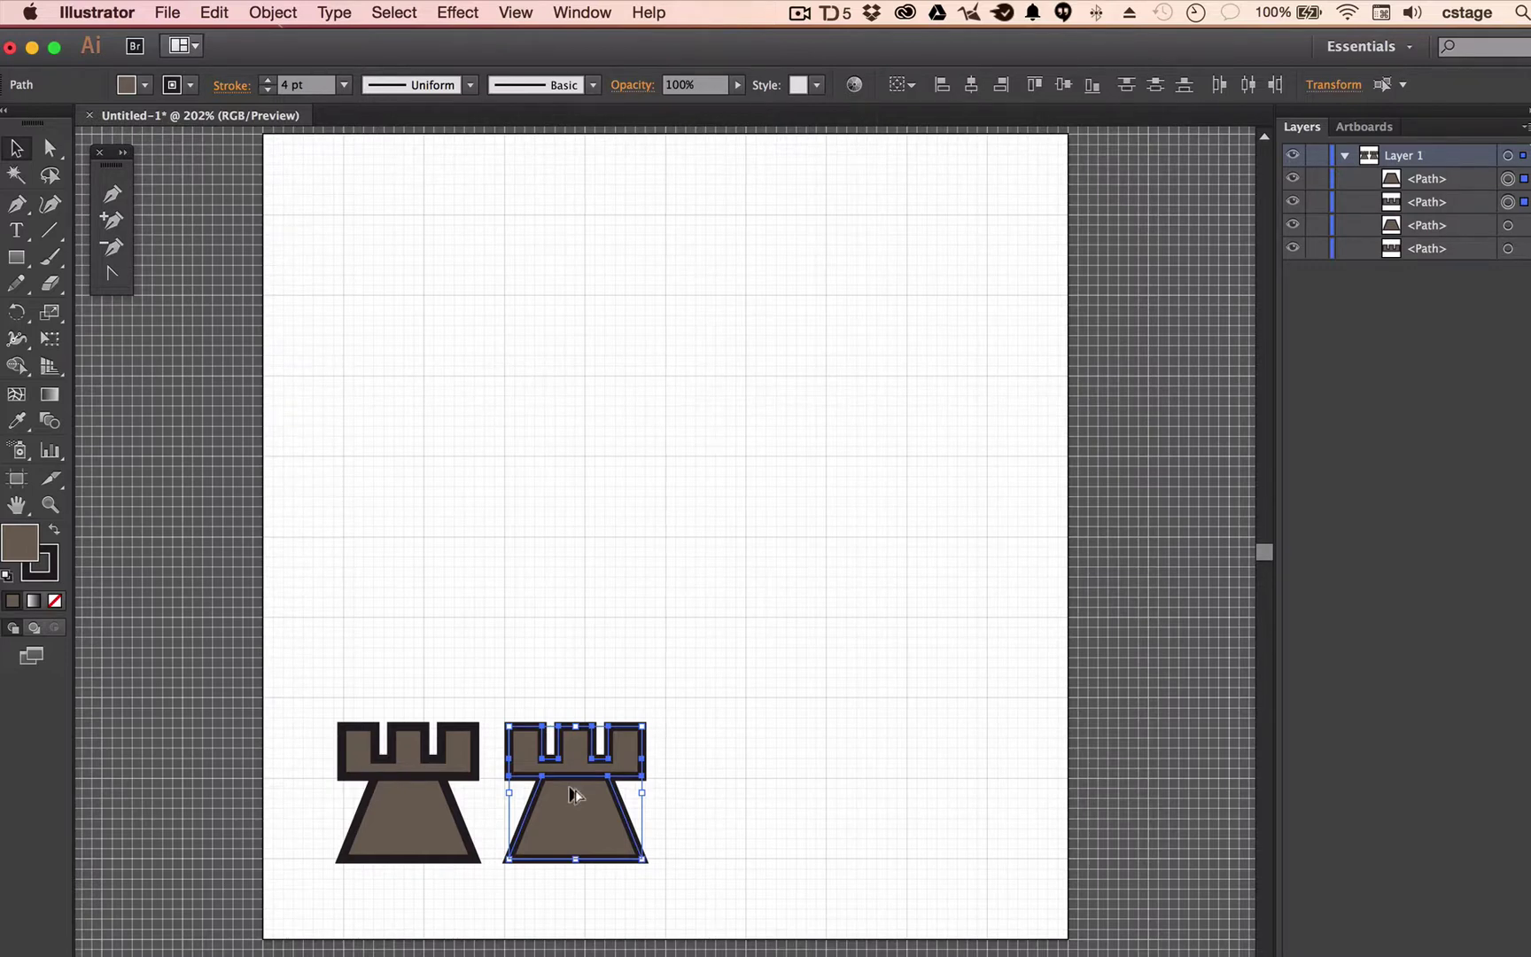
- Option-drag a third rook copy to the right of the second, then deselect
drag(571, 793, 747, 791)
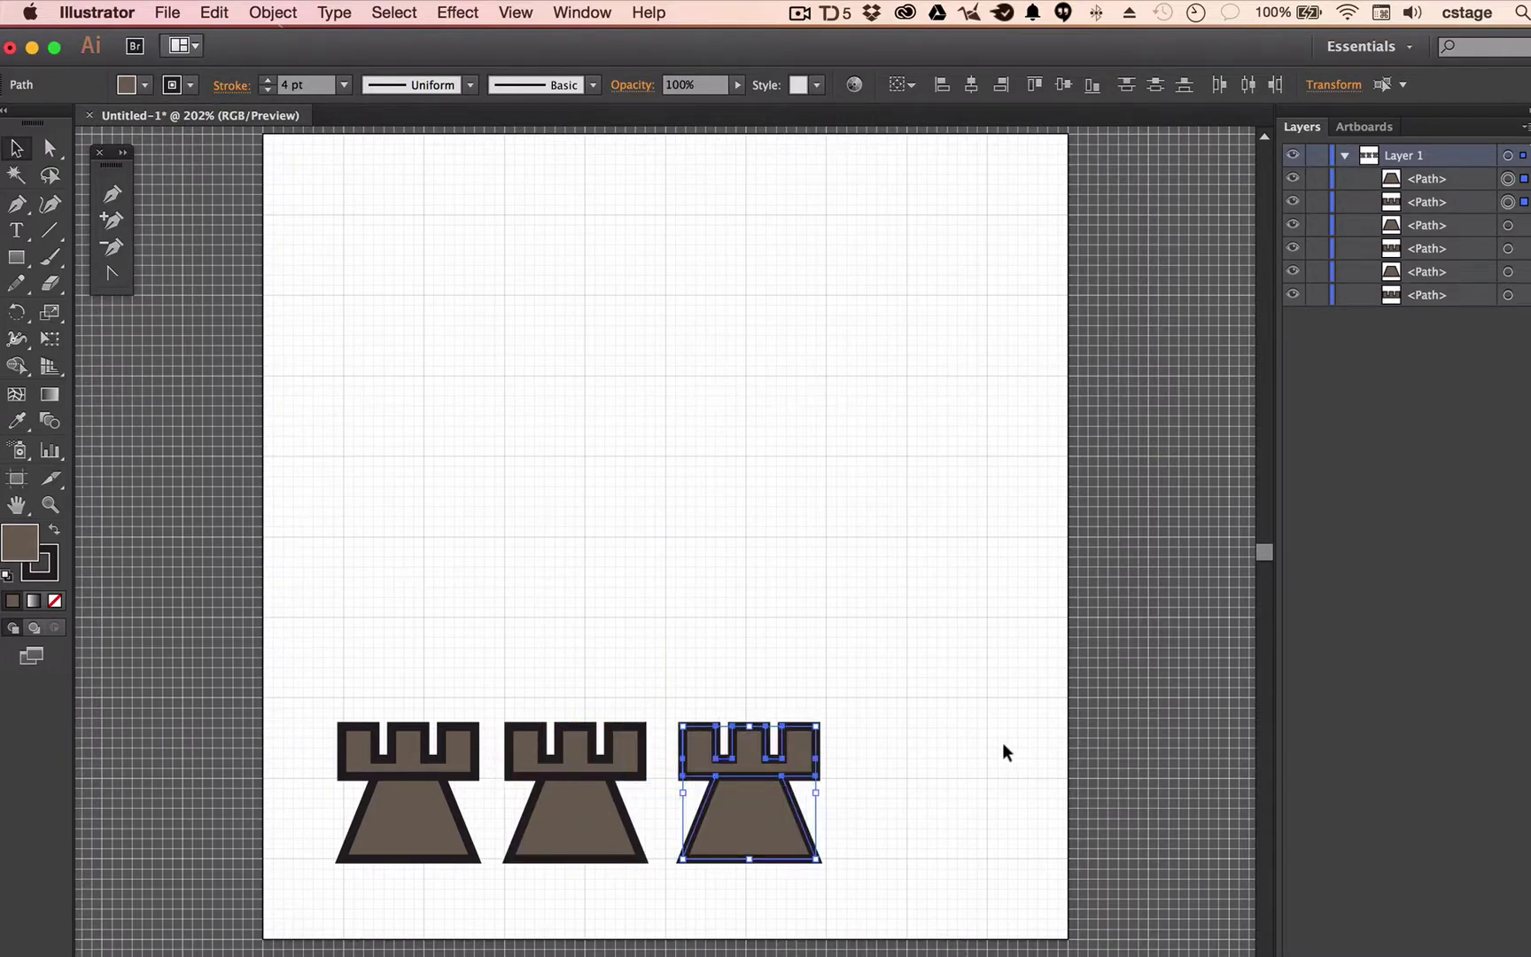
click(916, 417)
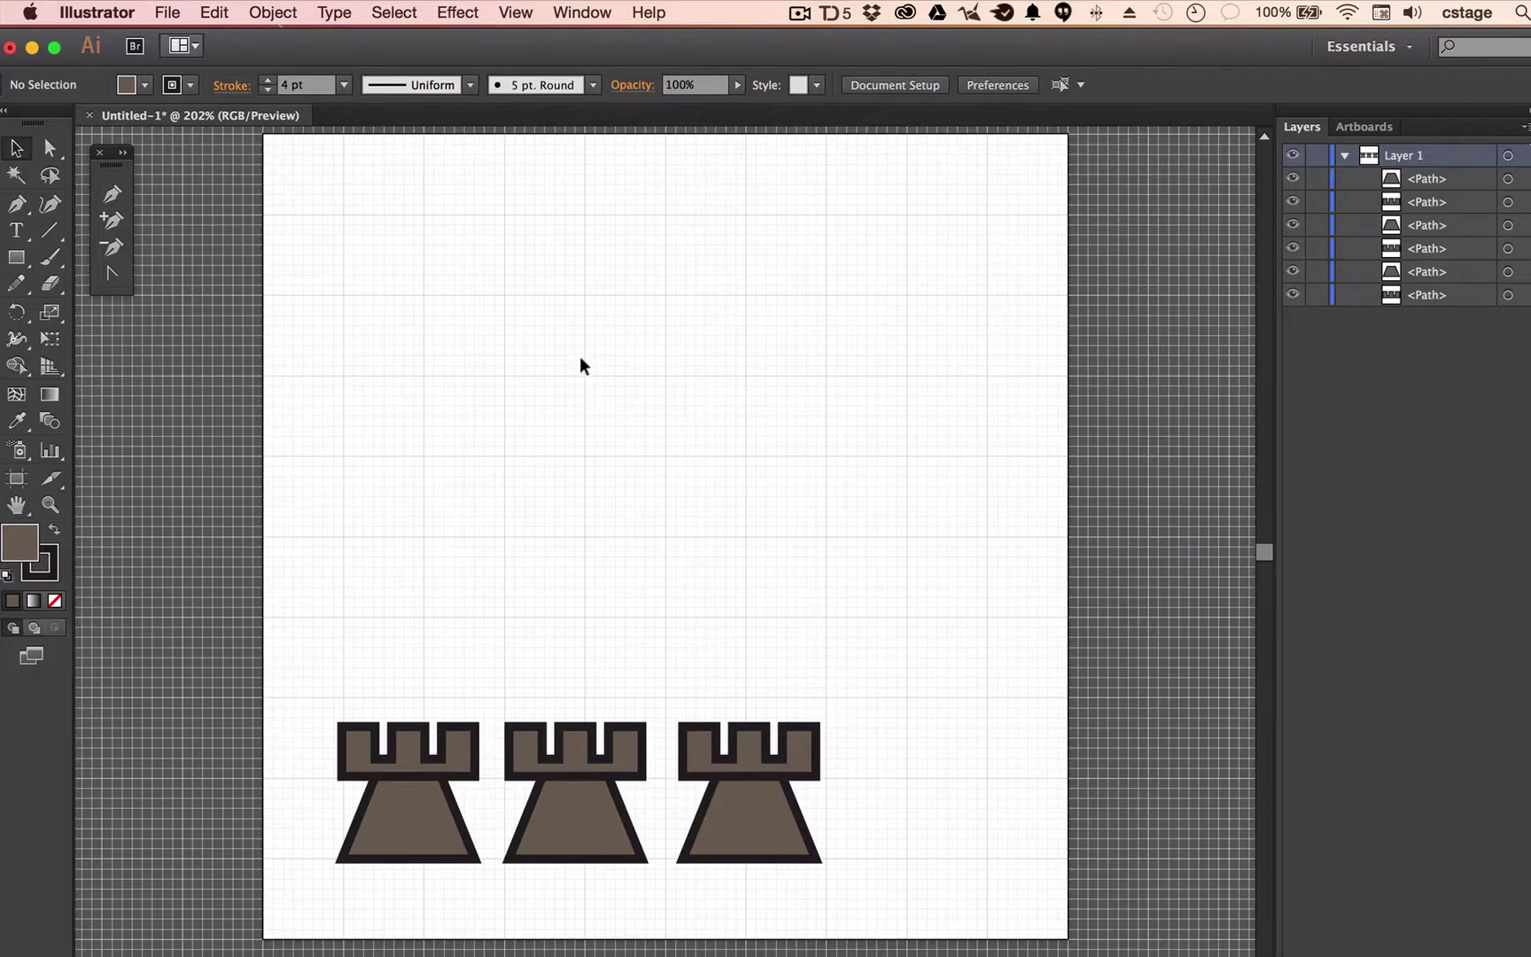
- With the Pen tool, draw a brown curved arc from a left anchor up to a top peak
click(112, 197)
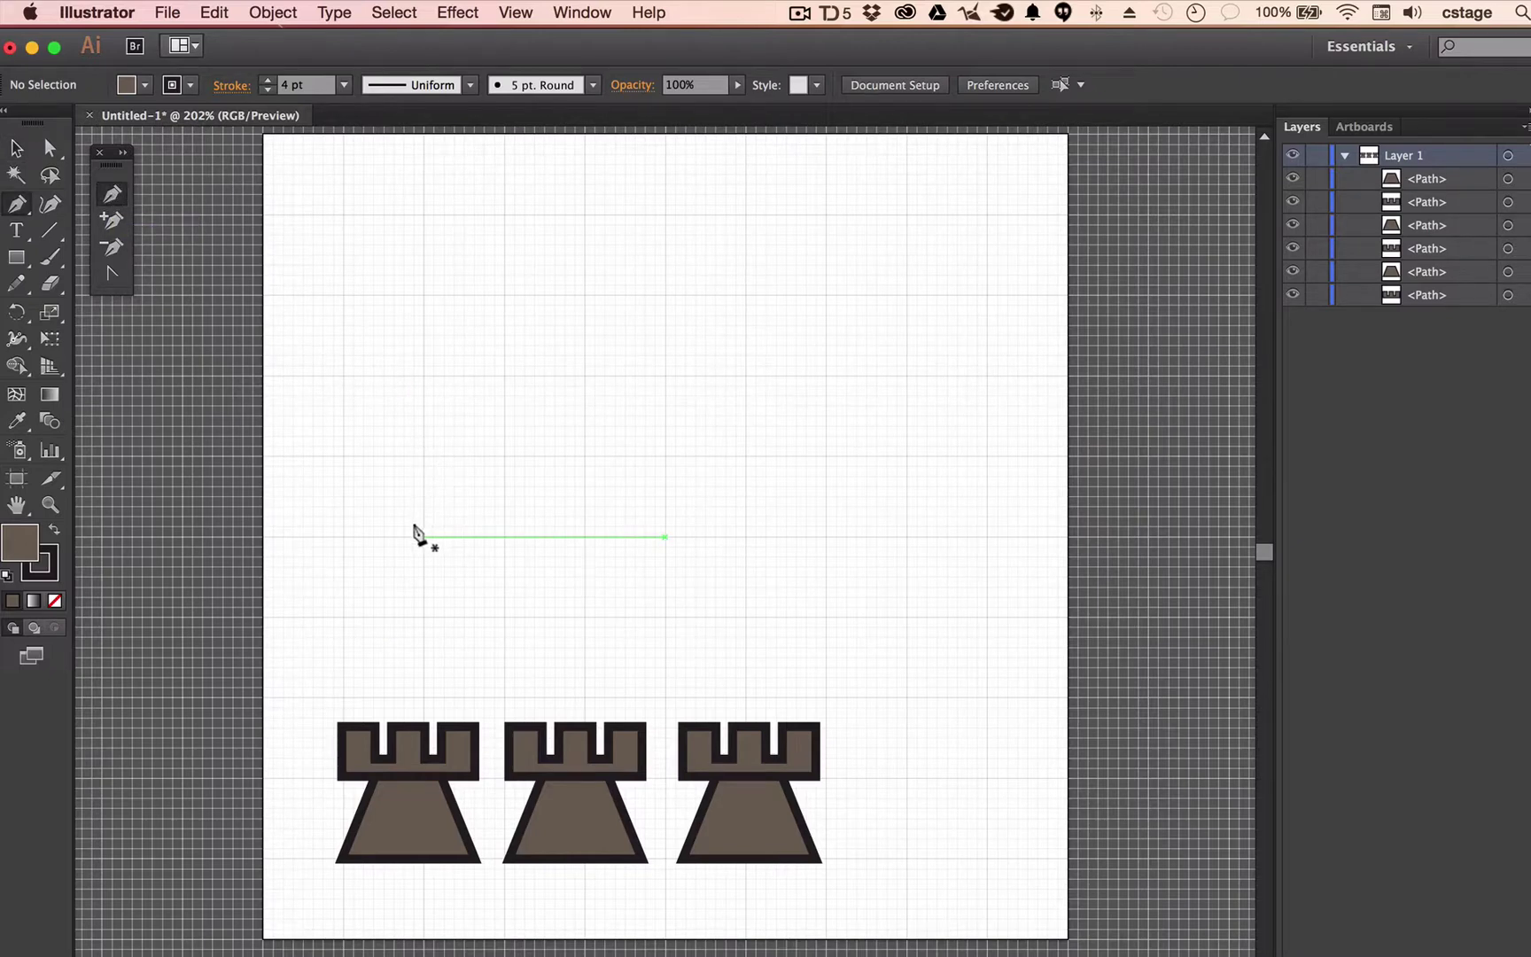
click(417, 533)
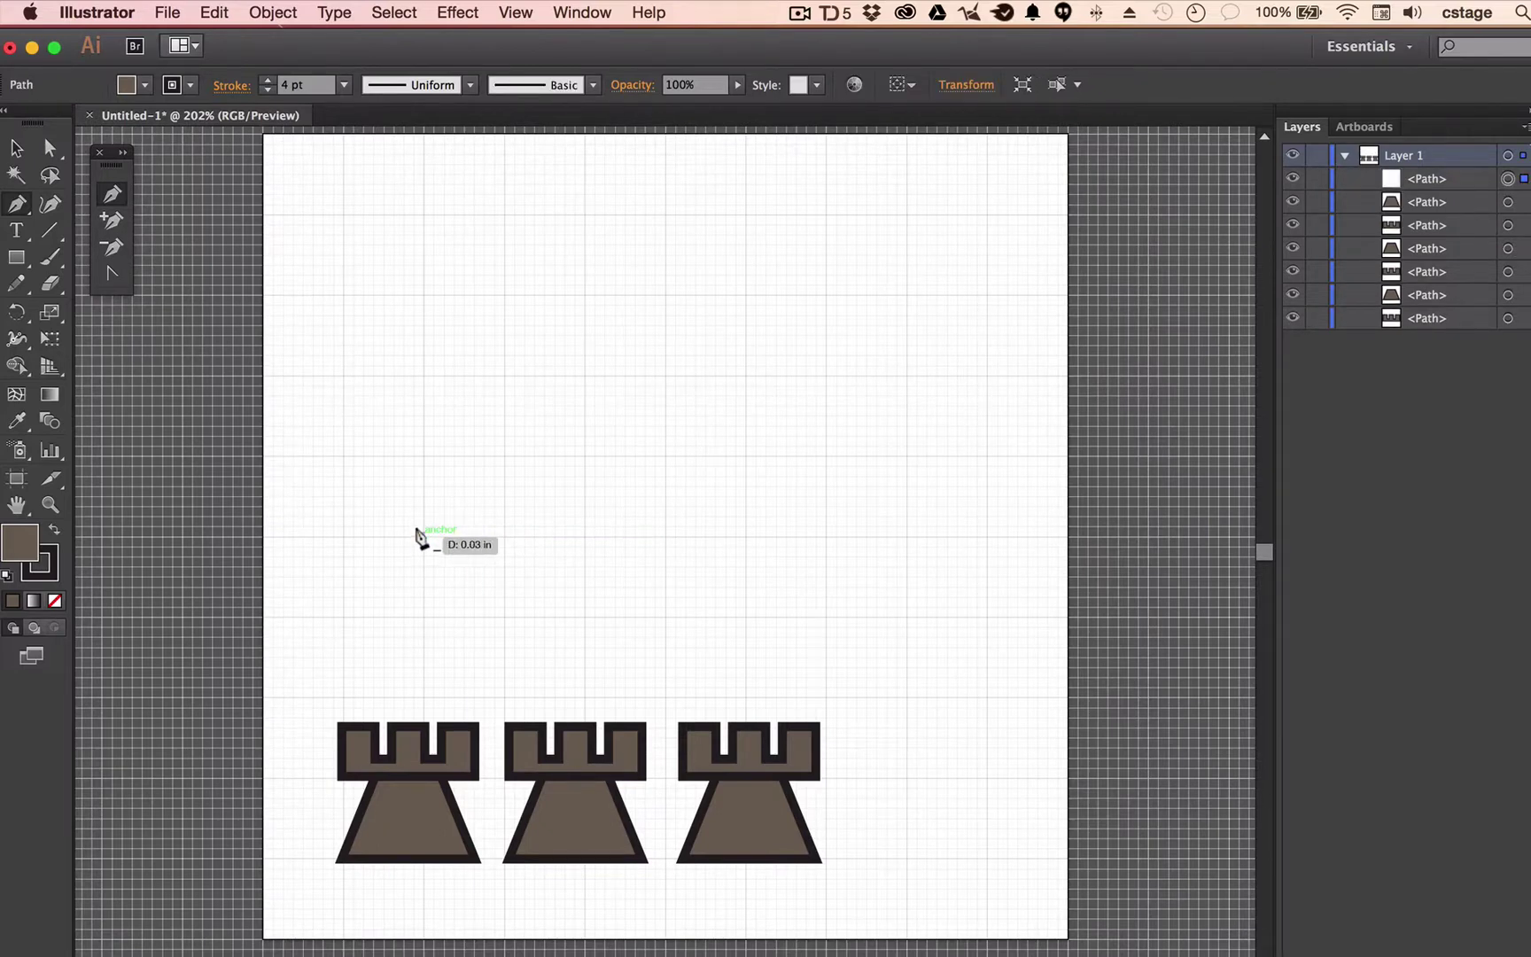
click(665, 212)
drag(665, 213, 897, 211)
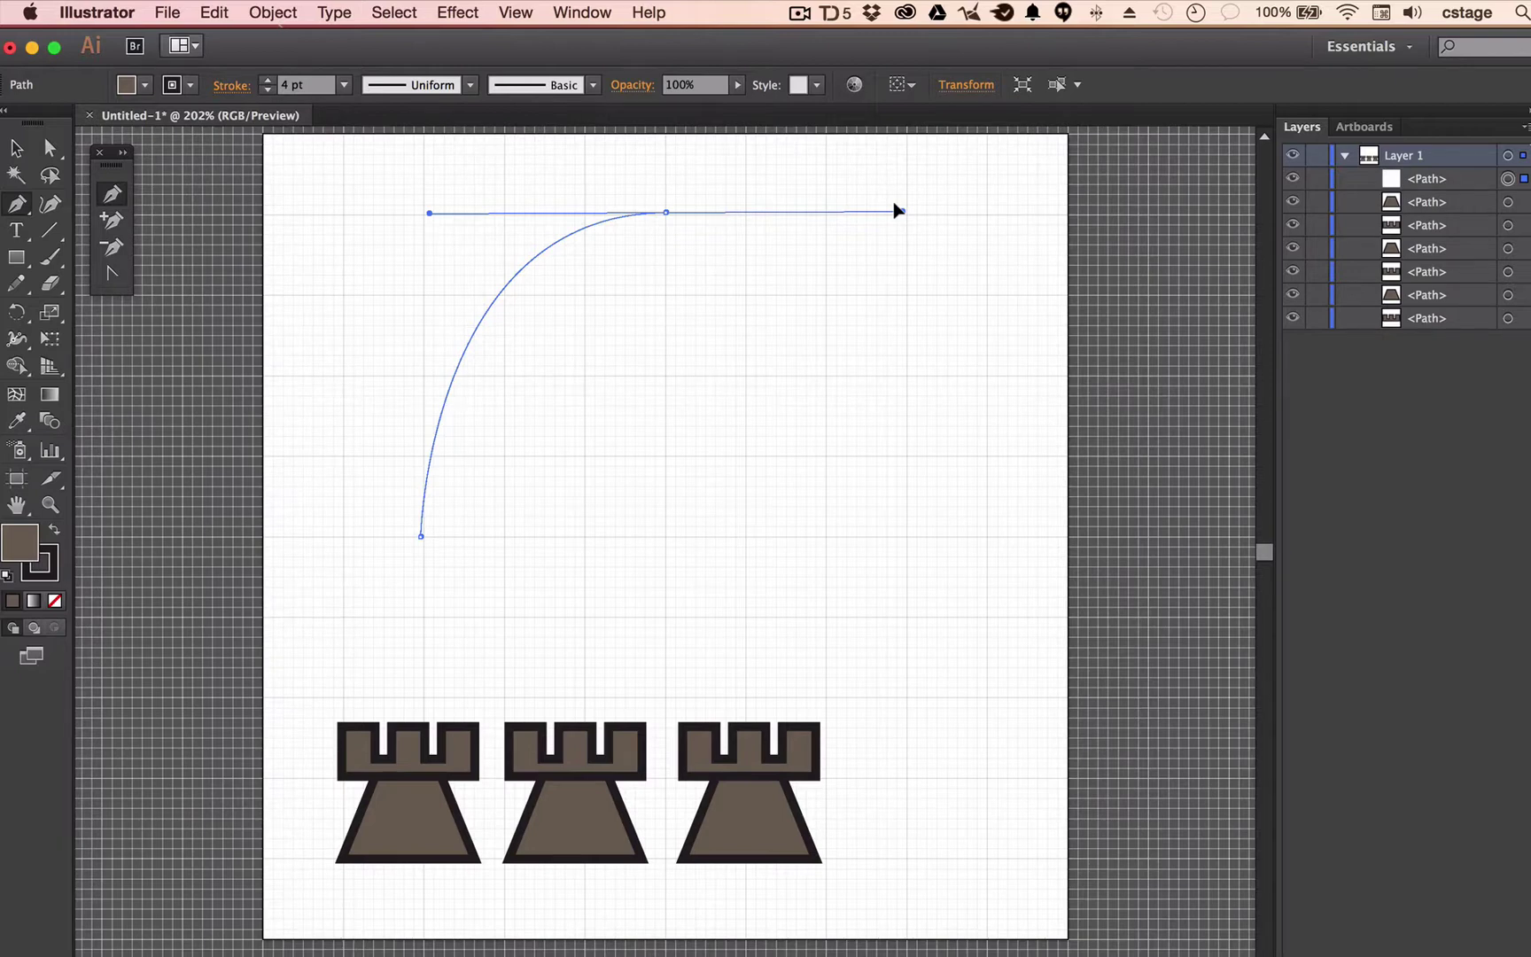
mouse_move(897, 210)
mouse_down()
mouse_move(677, 212)
mouse_move(926, 212)
mouse_move(370, 213)
mouse_move(911, 213)
mouse_up()
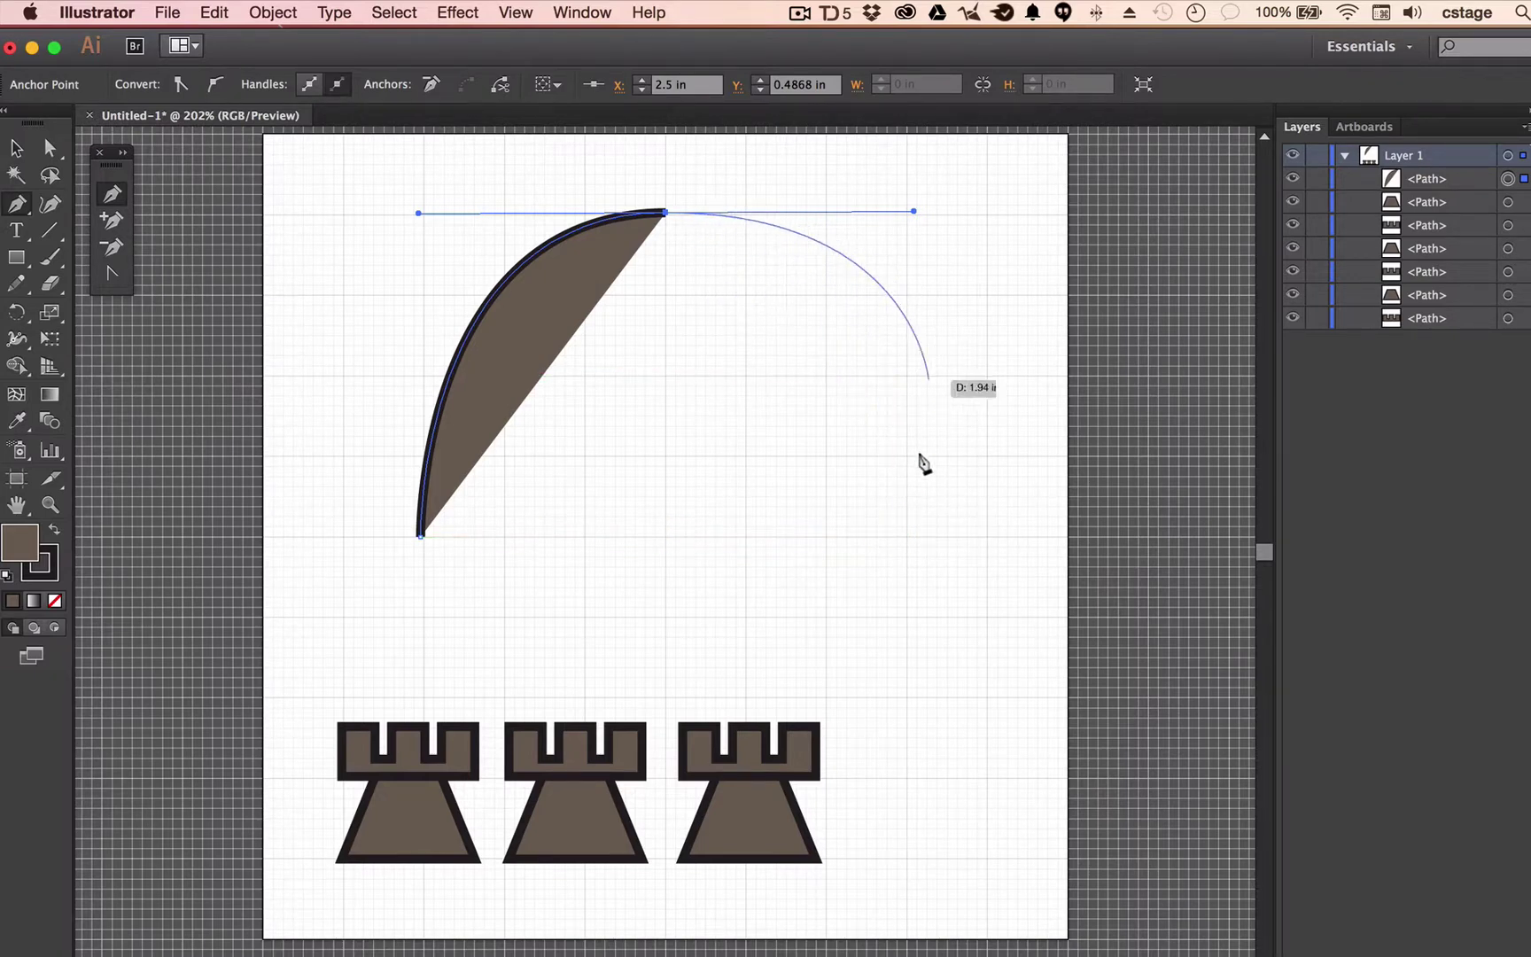
- Add bottom anchors to close a dome shape, then undo back to the first arc
click(905, 535)
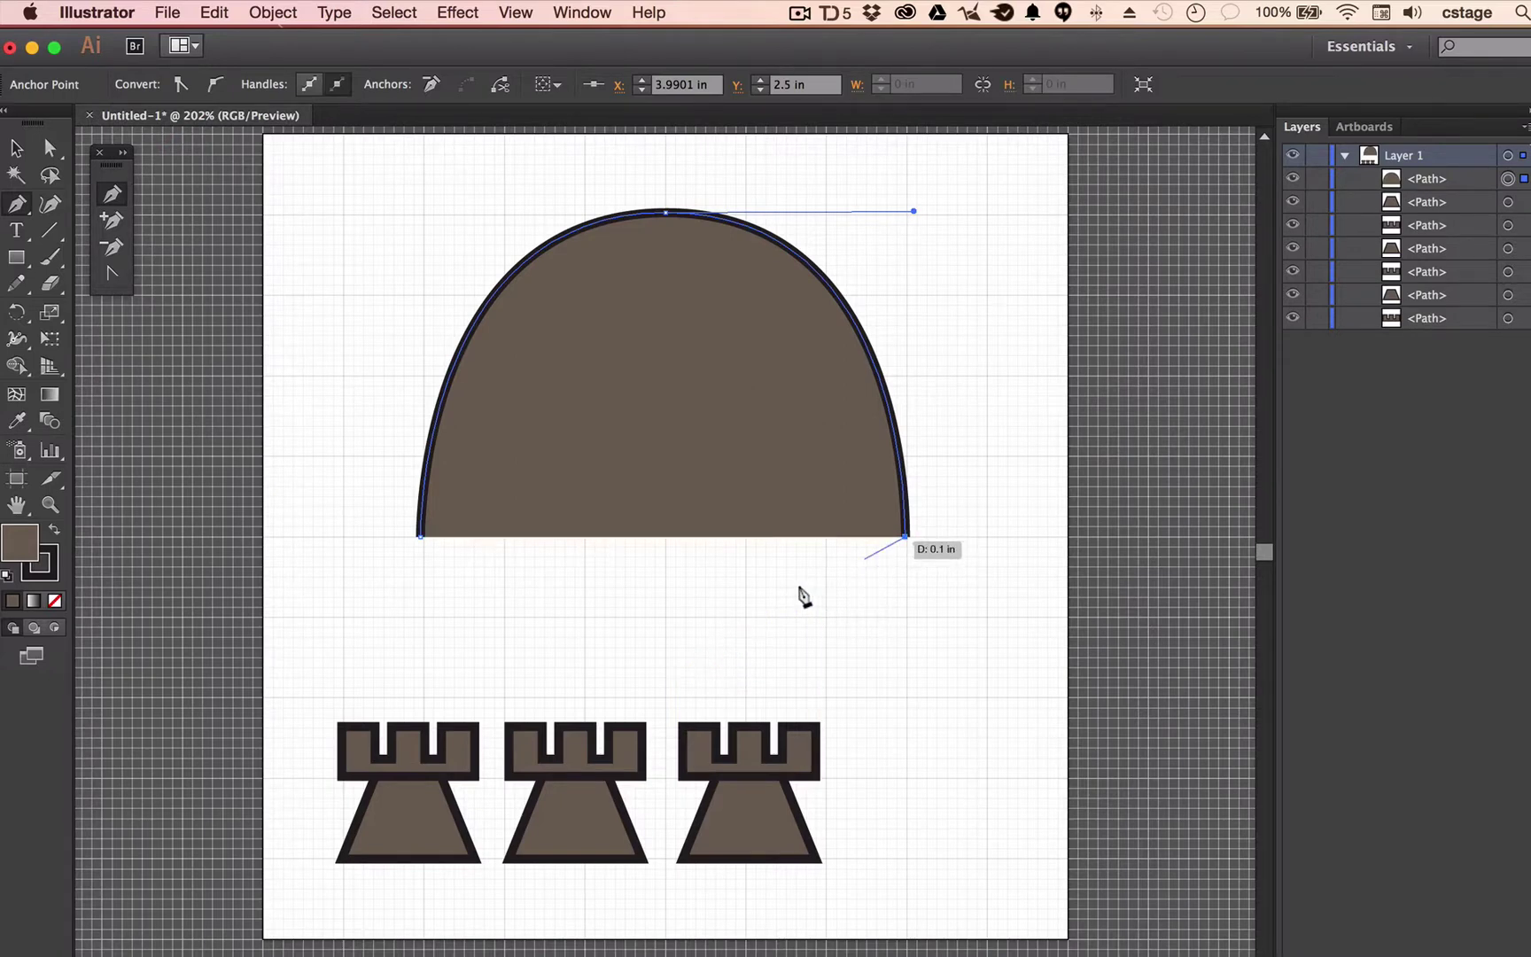
click(667, 656)
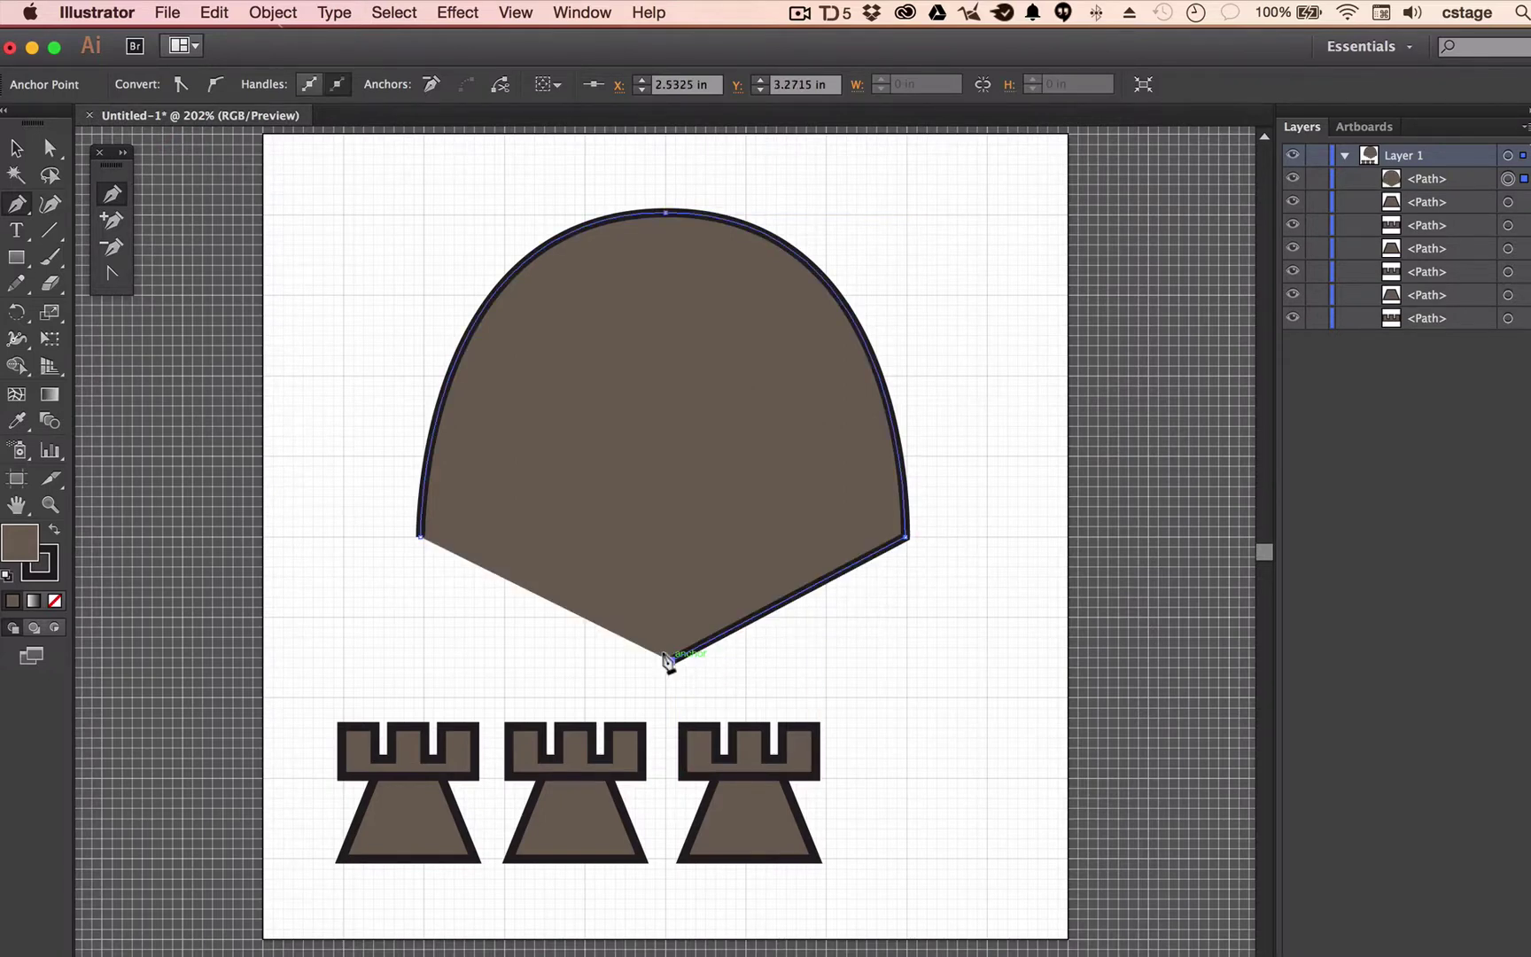
click(420, 536)
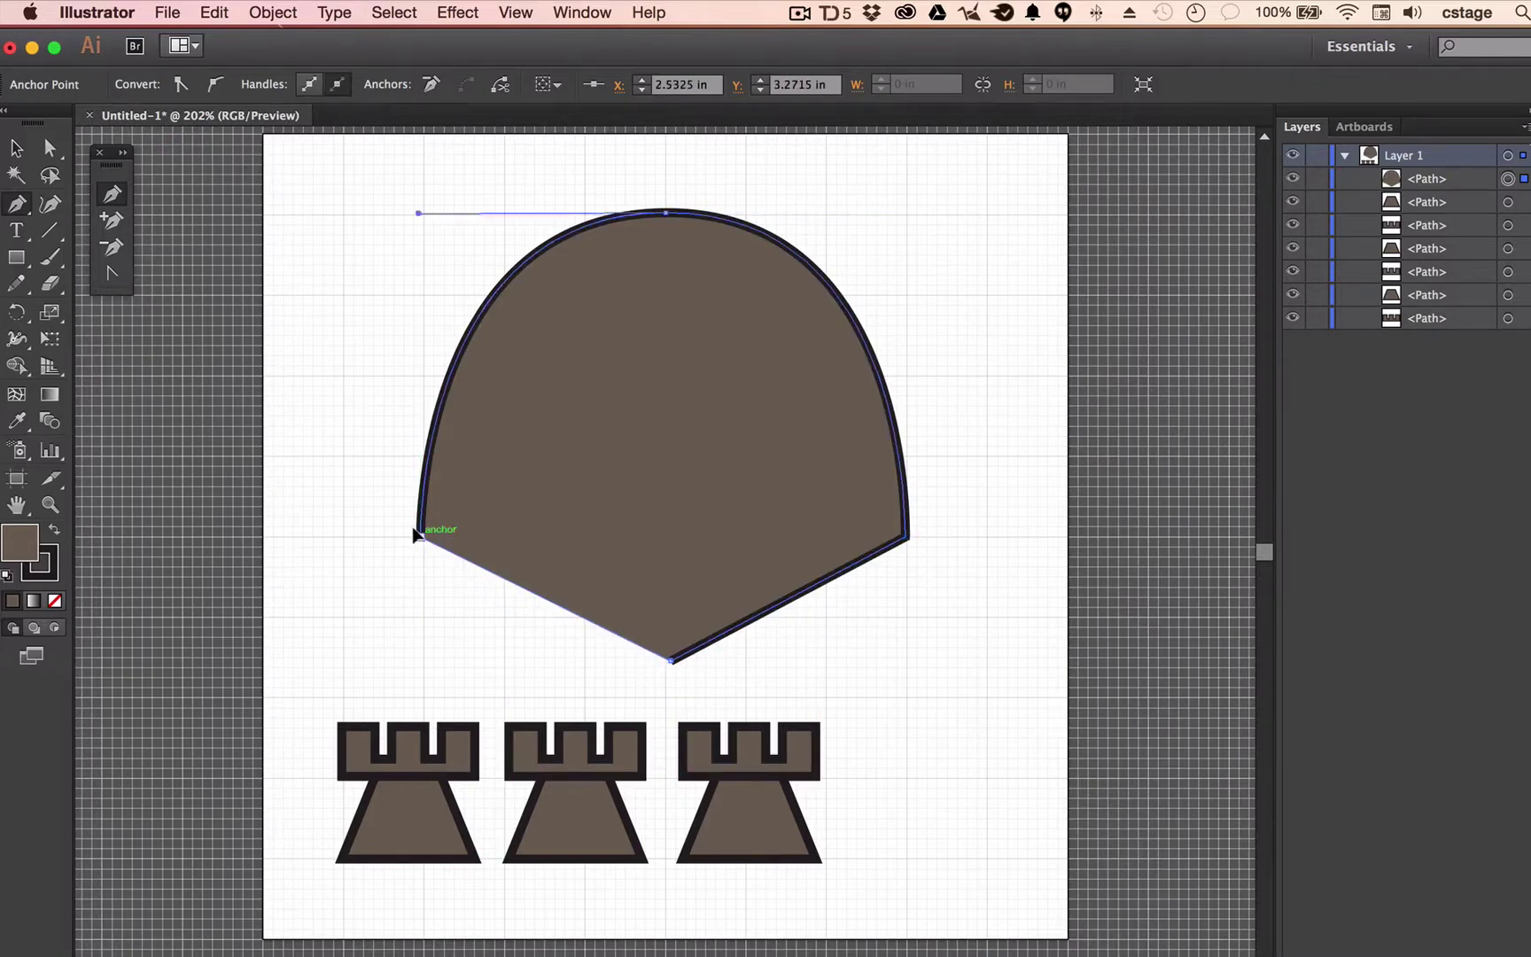
key(super+z)
key(super+z)
key(super+z)
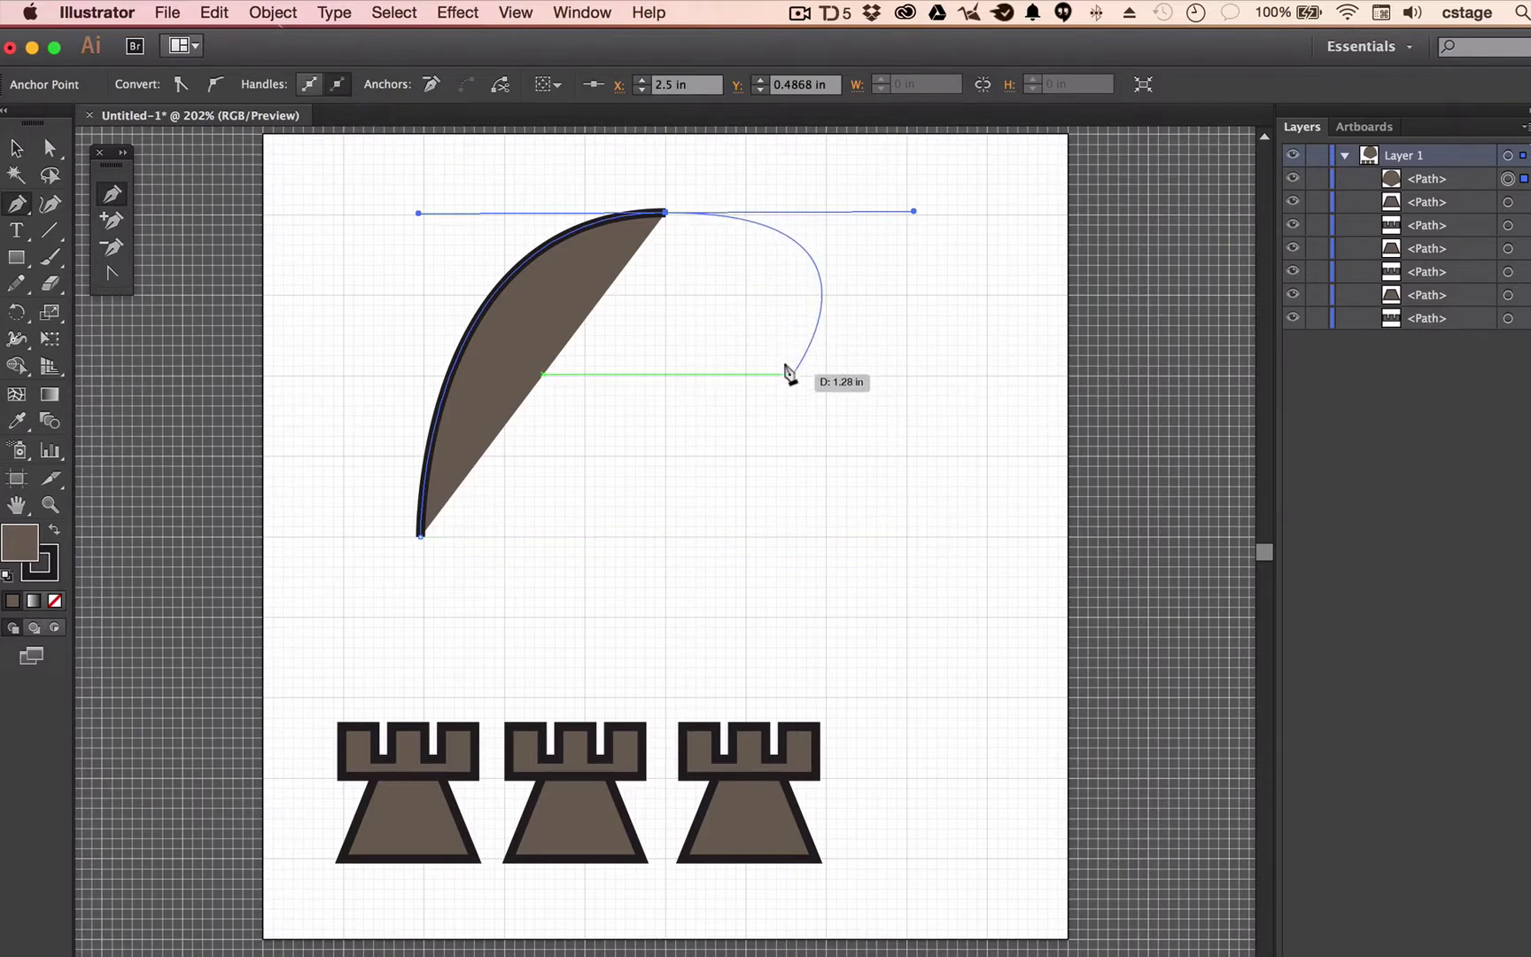
- Redraw the top anchor as a smooth point and level out its right handle
key(super+z)
key(super+z)
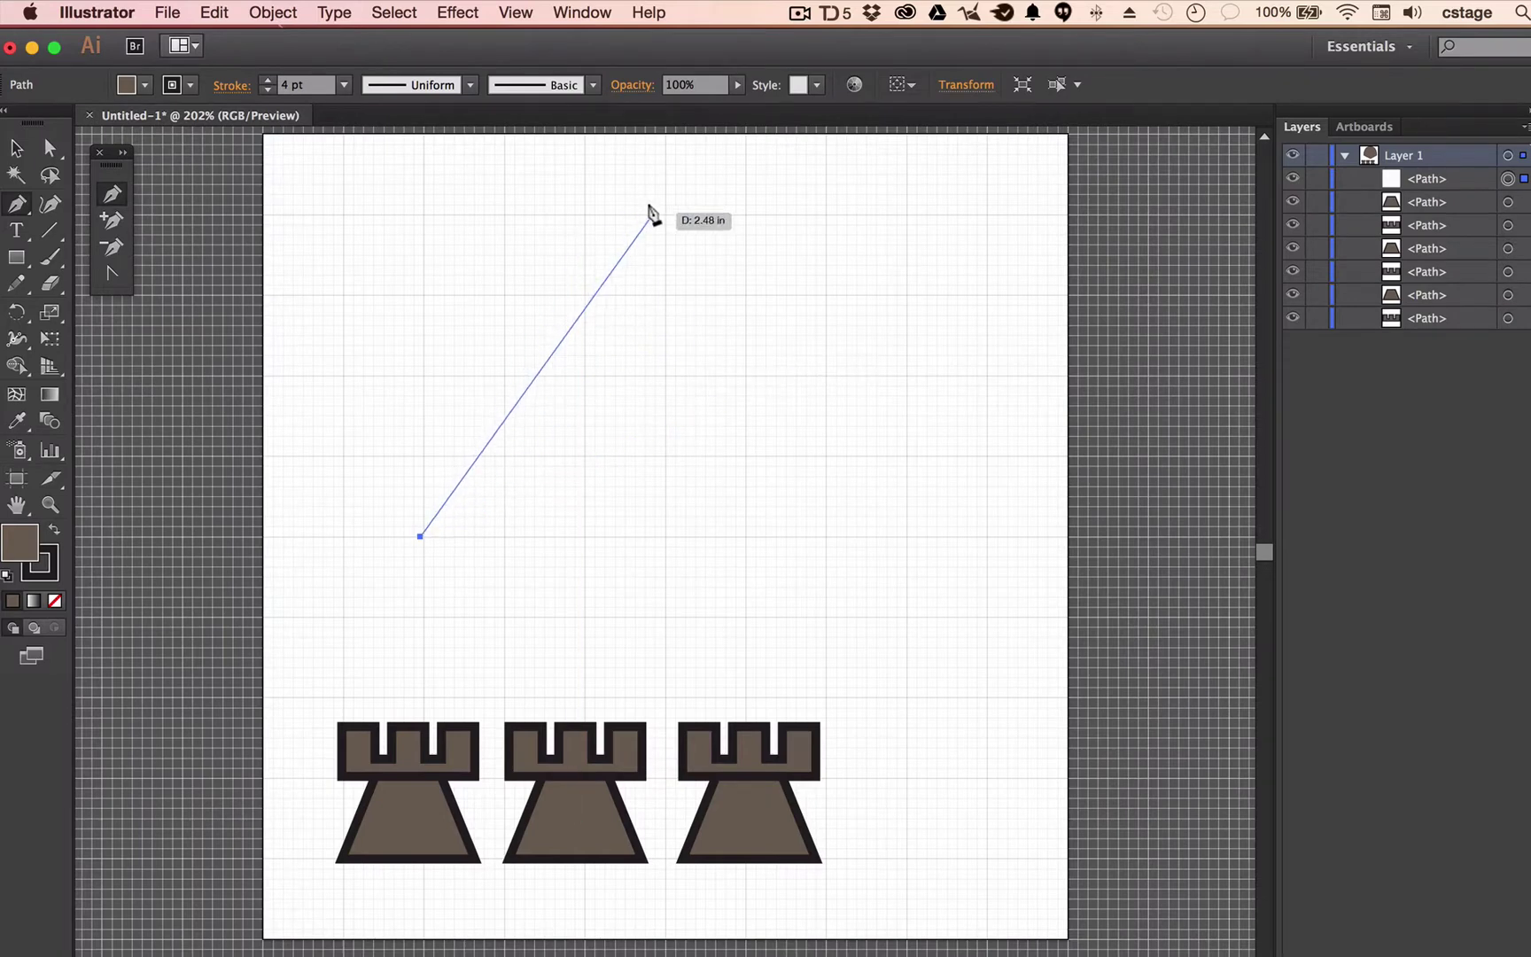
mouse_move(666, 213)
mouse_down()
mouse_move(901, 212)
mouse_move(848, 200)
mouse_move(853, 213)
mouse_up()
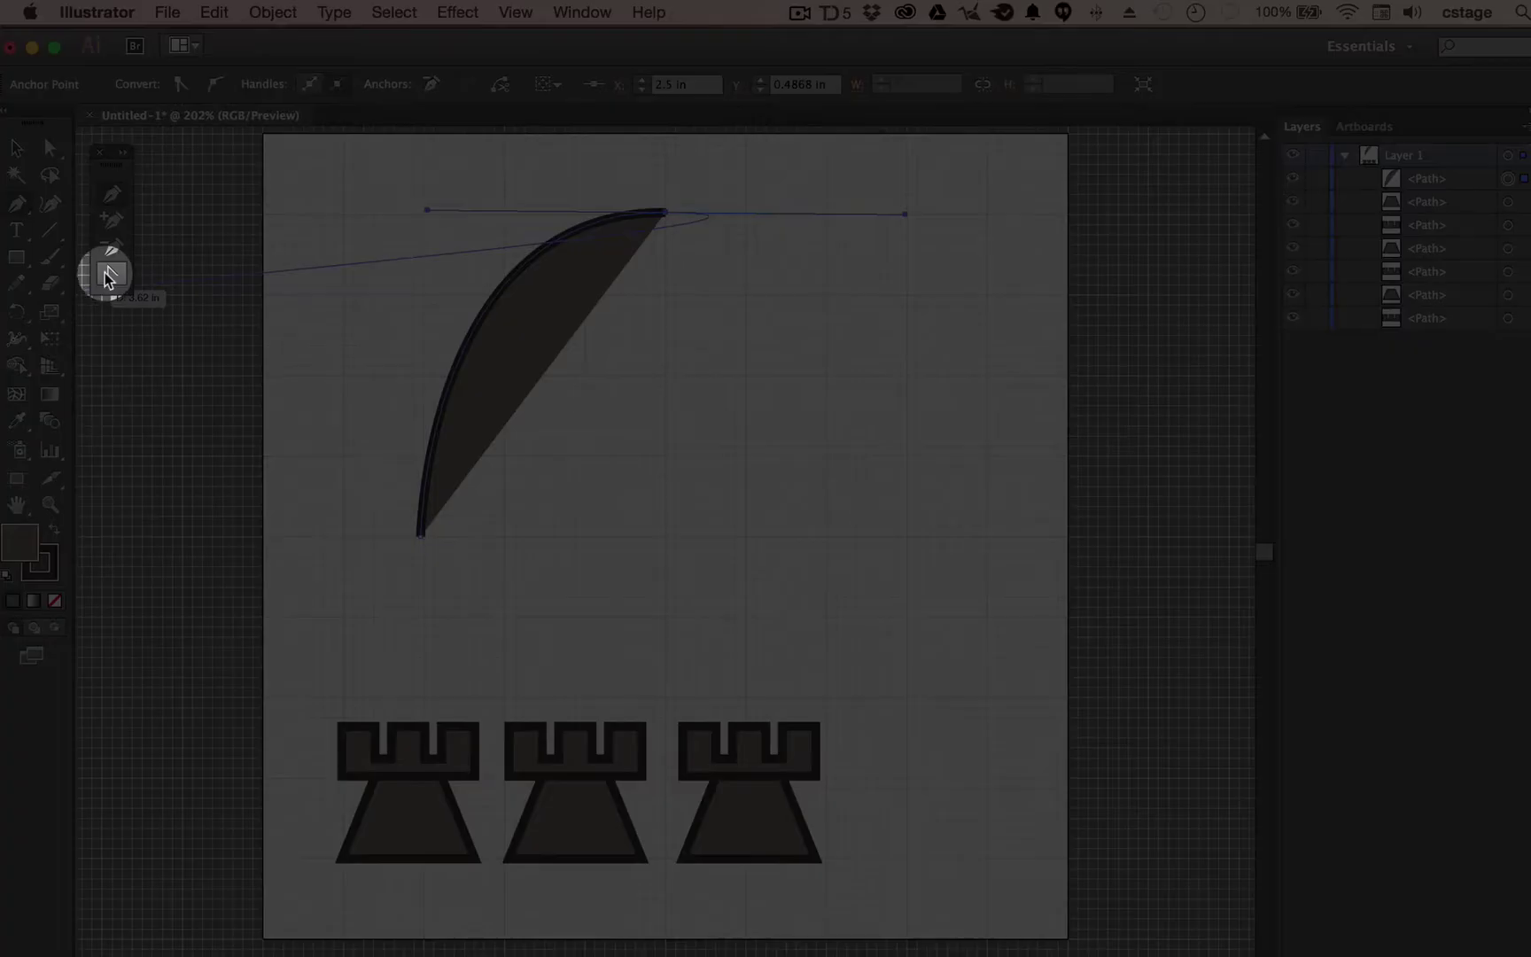
click(107, 276)
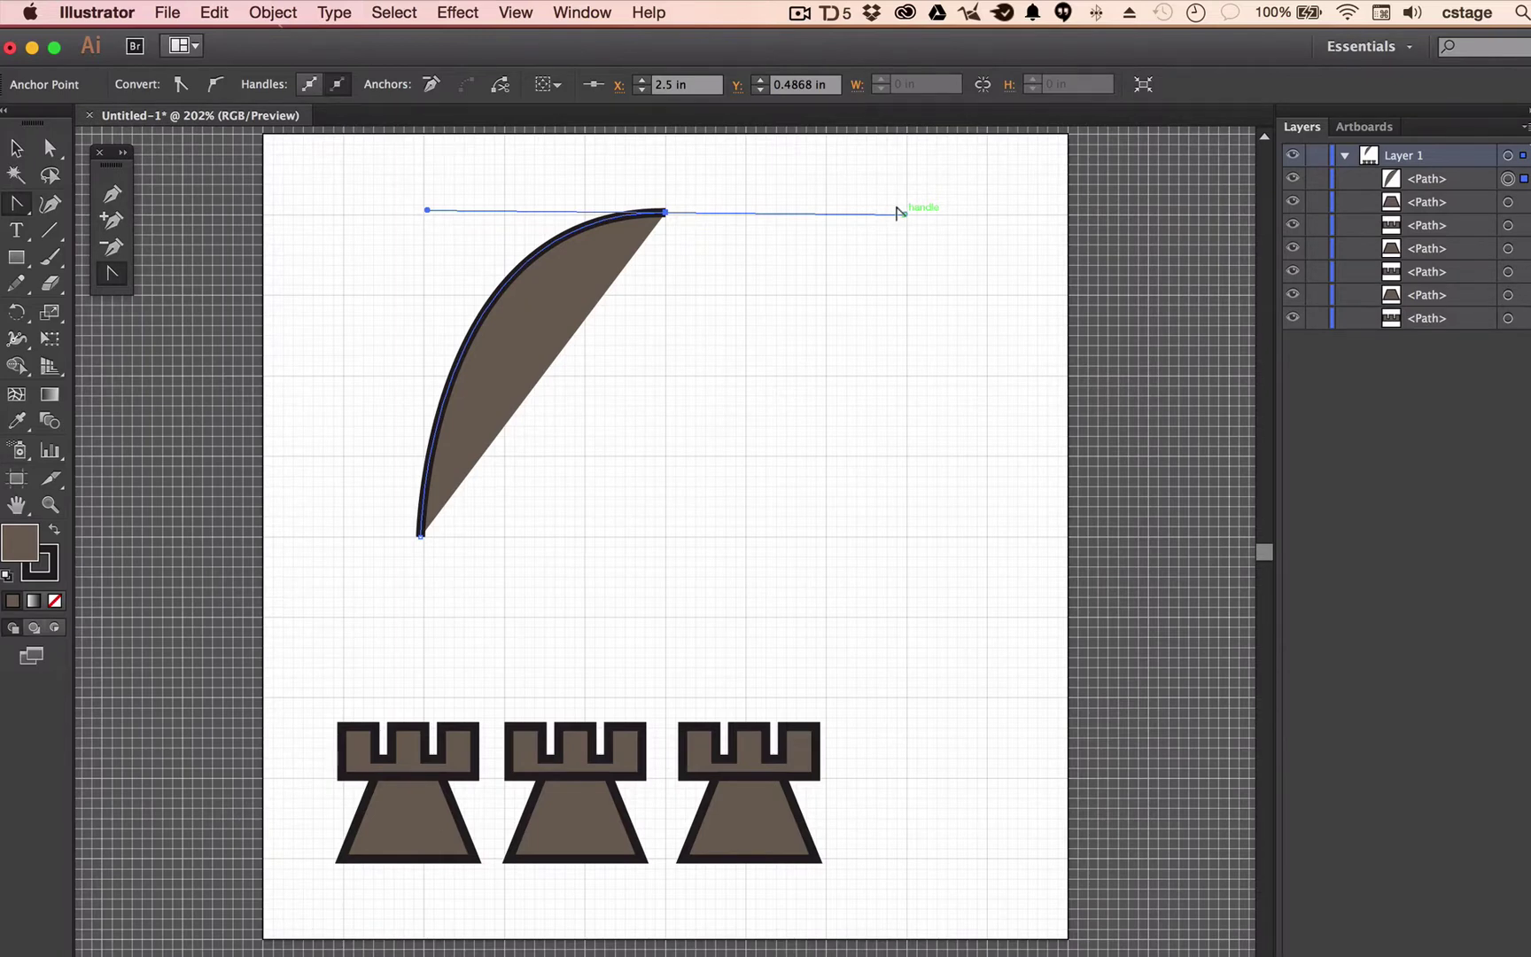
drag(898, 213, 898, 214)
- Continue the path with right, bottom and curved anchors, closing it into a fan shape
click(112, 194)
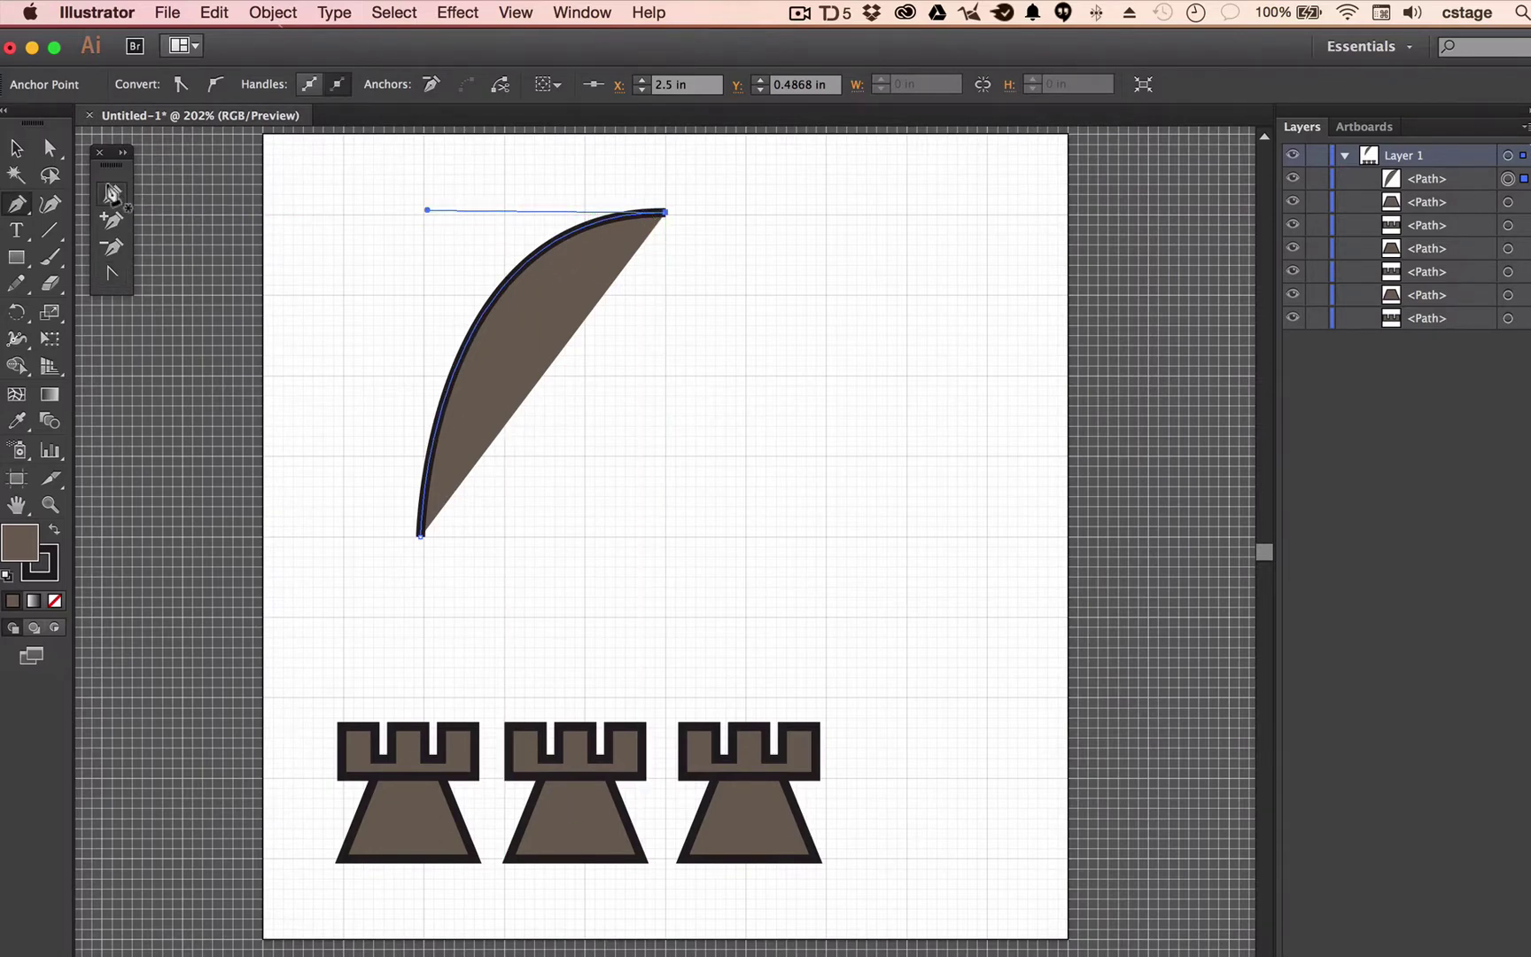
click(662, 212)
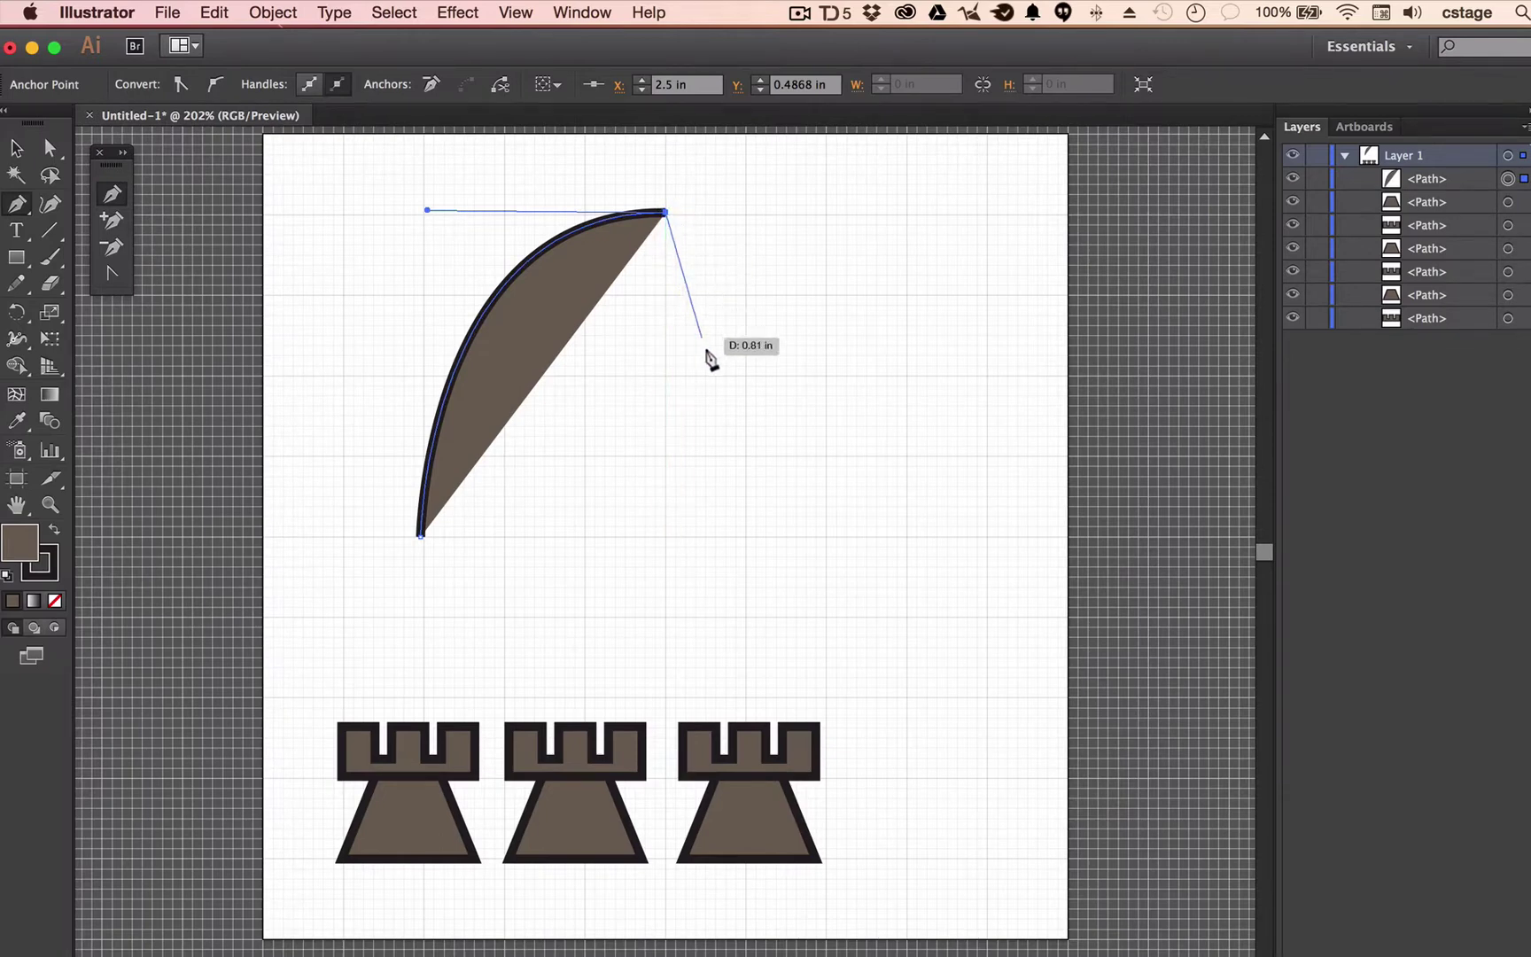
click(897, 535)
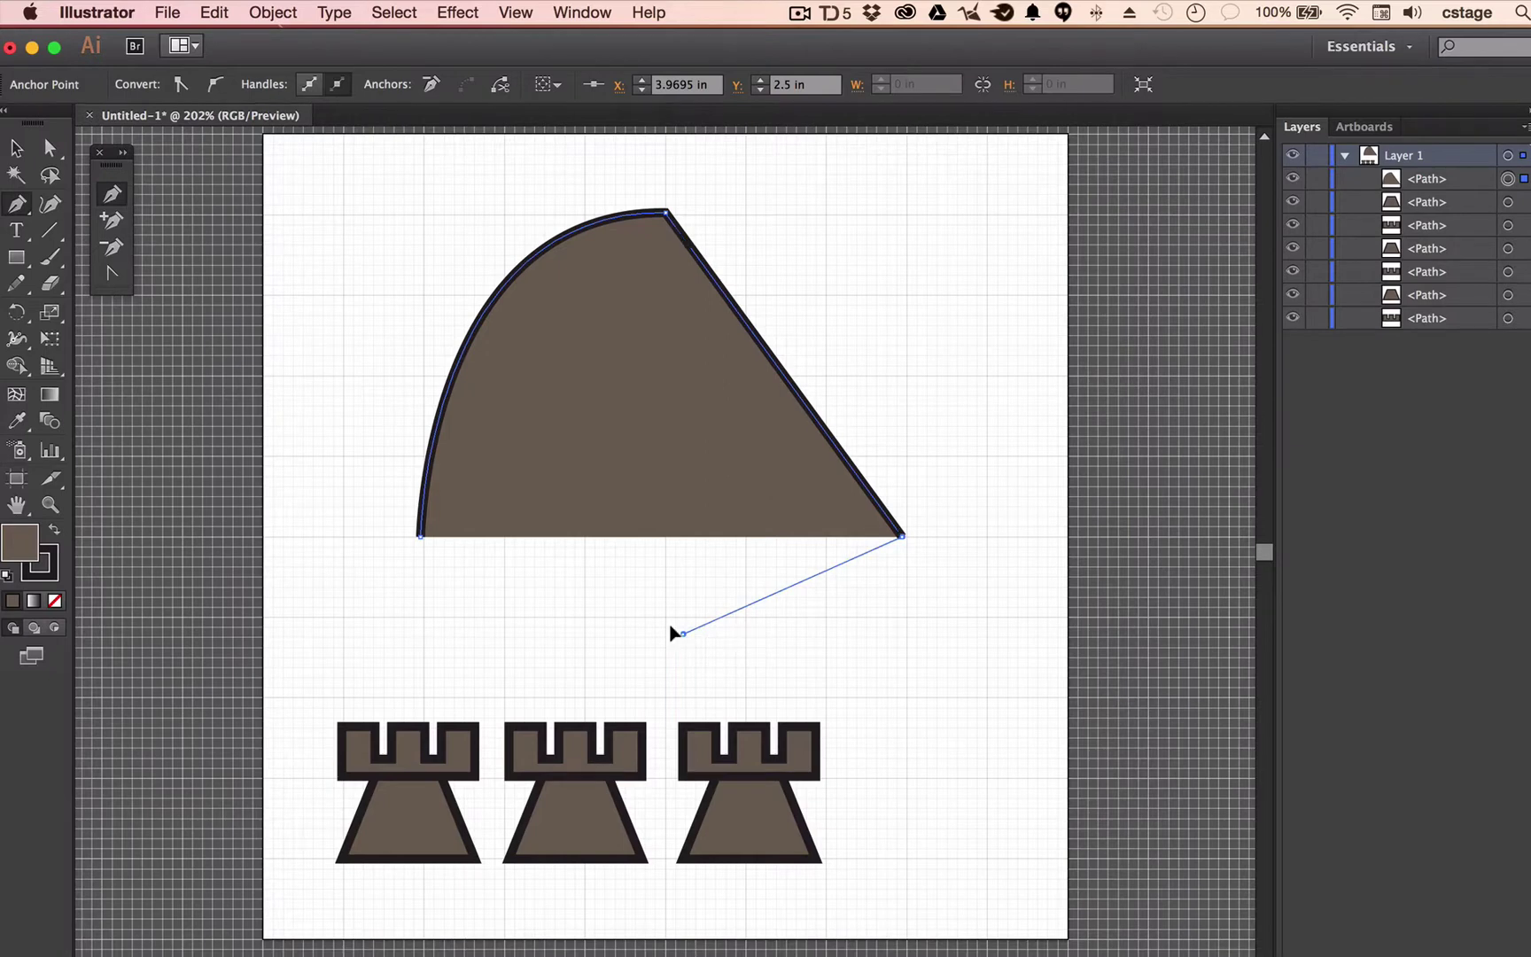
click(680, 635)
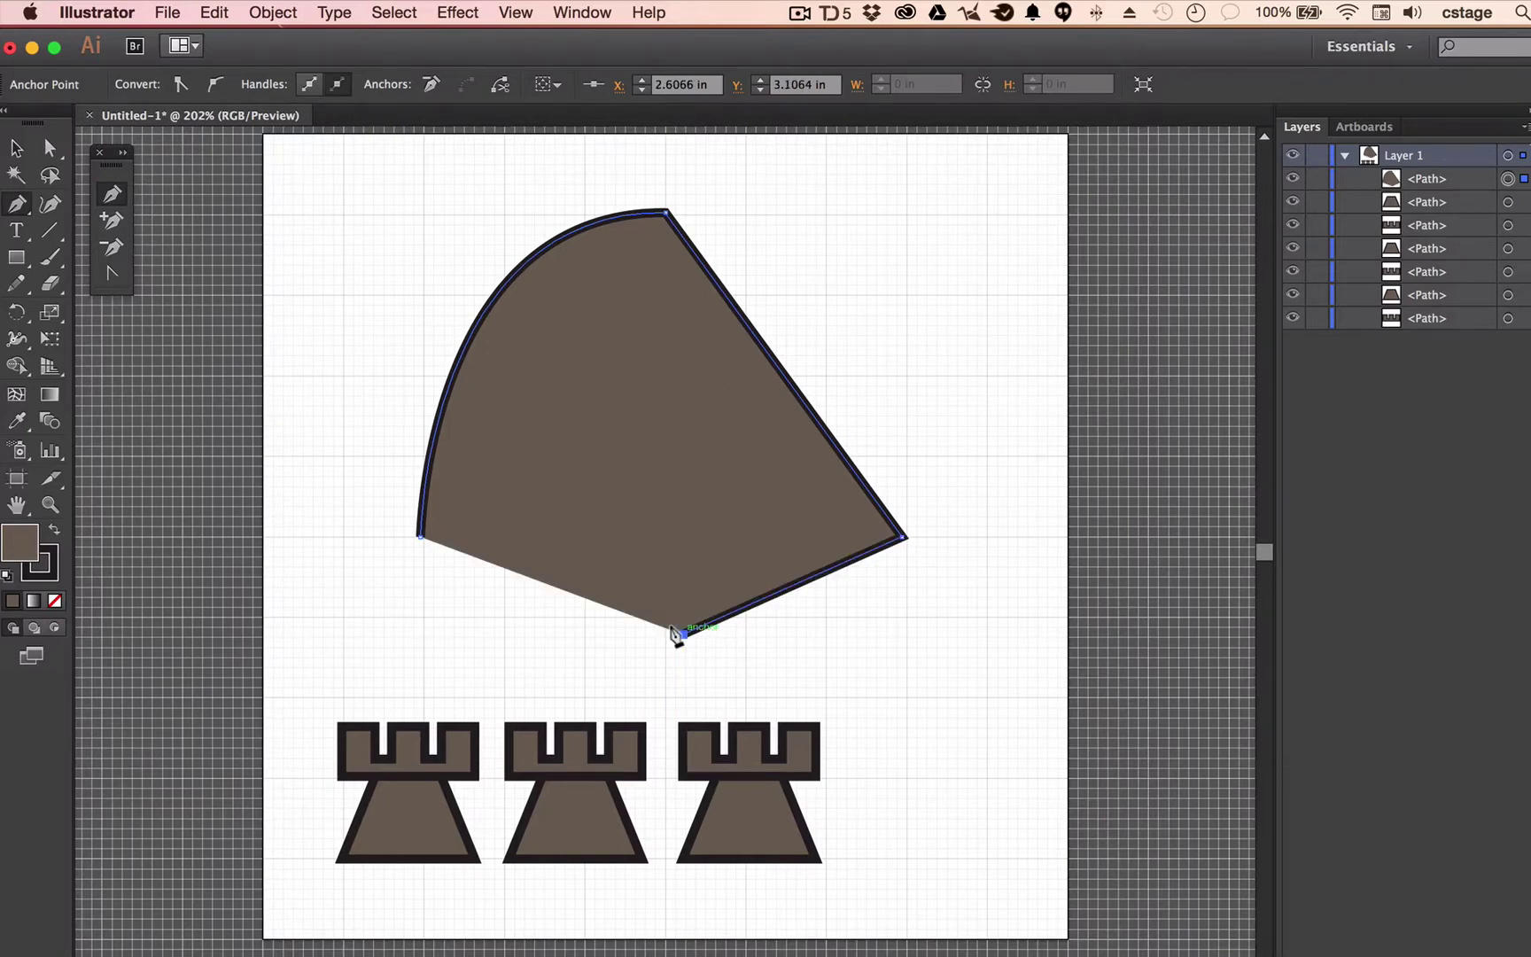
drag(509, 660, 393, 630)
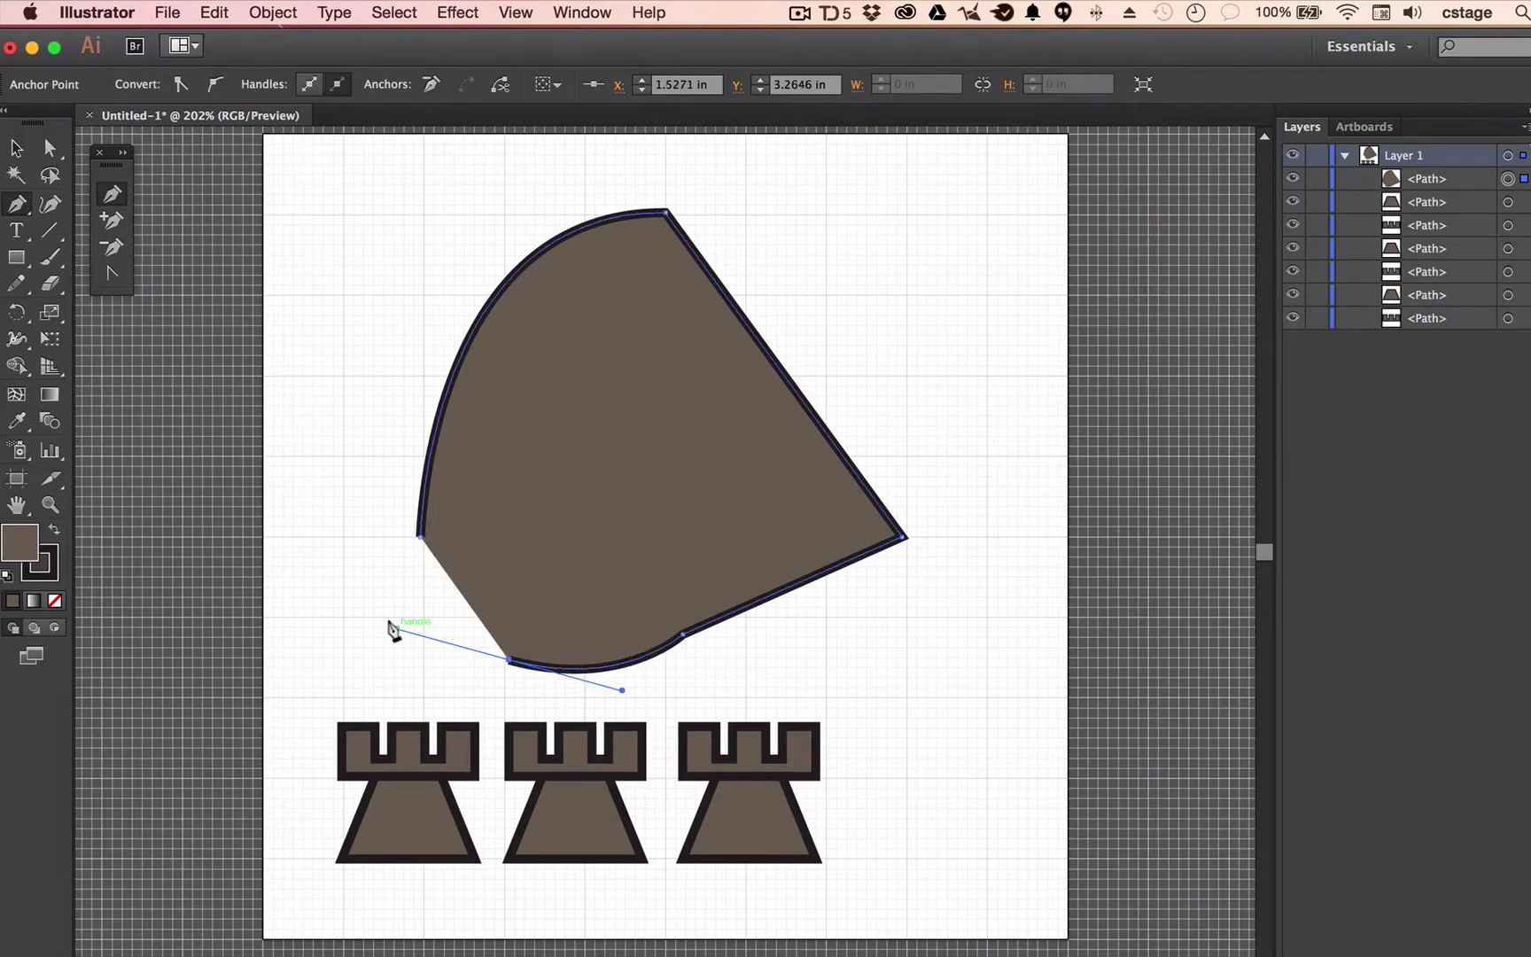
alt+click(419, 536)
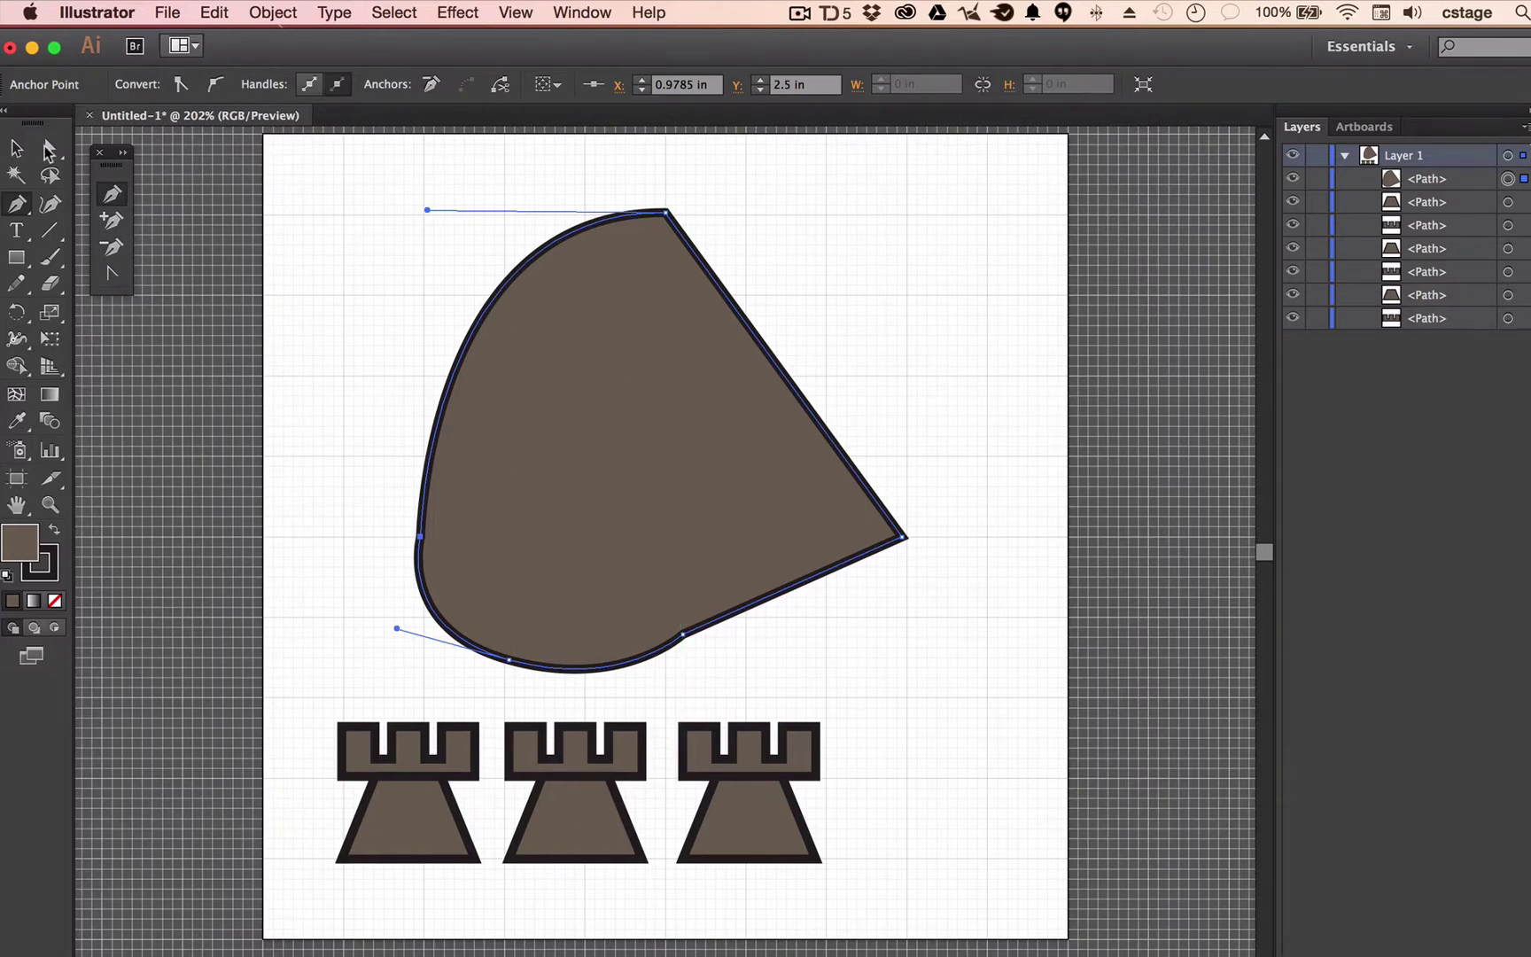
- Select the practice fan shape and delete it
key(v)
click(606, 401)
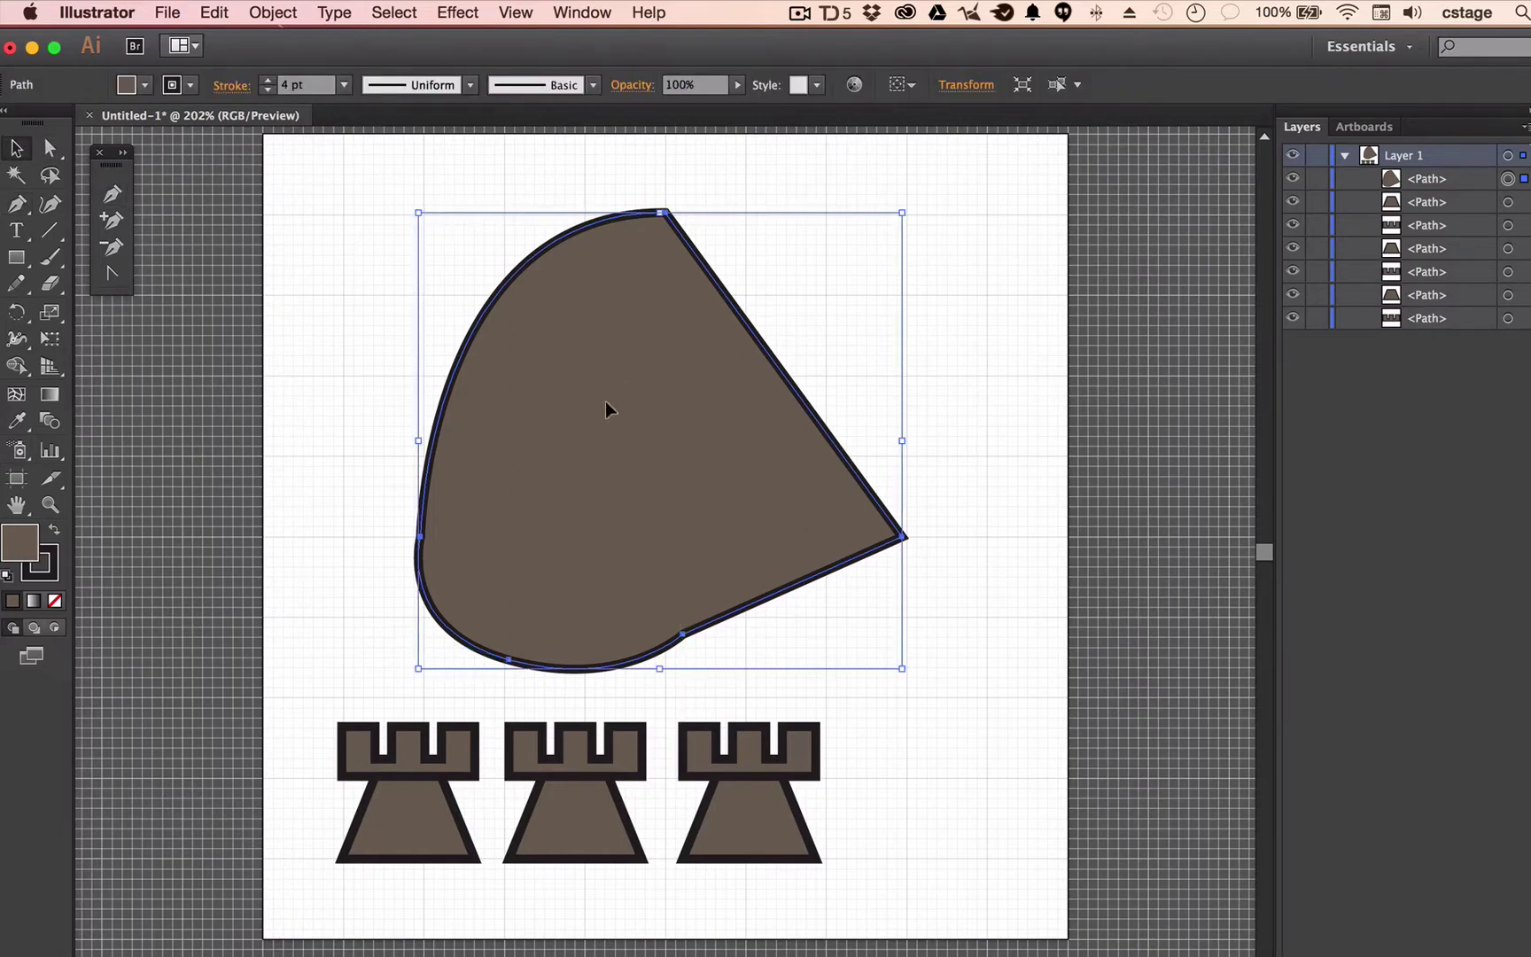
key(Delete)
- Draw a closed round brown blob from four smooth Pen anchors, then select its top anchor
key(p)
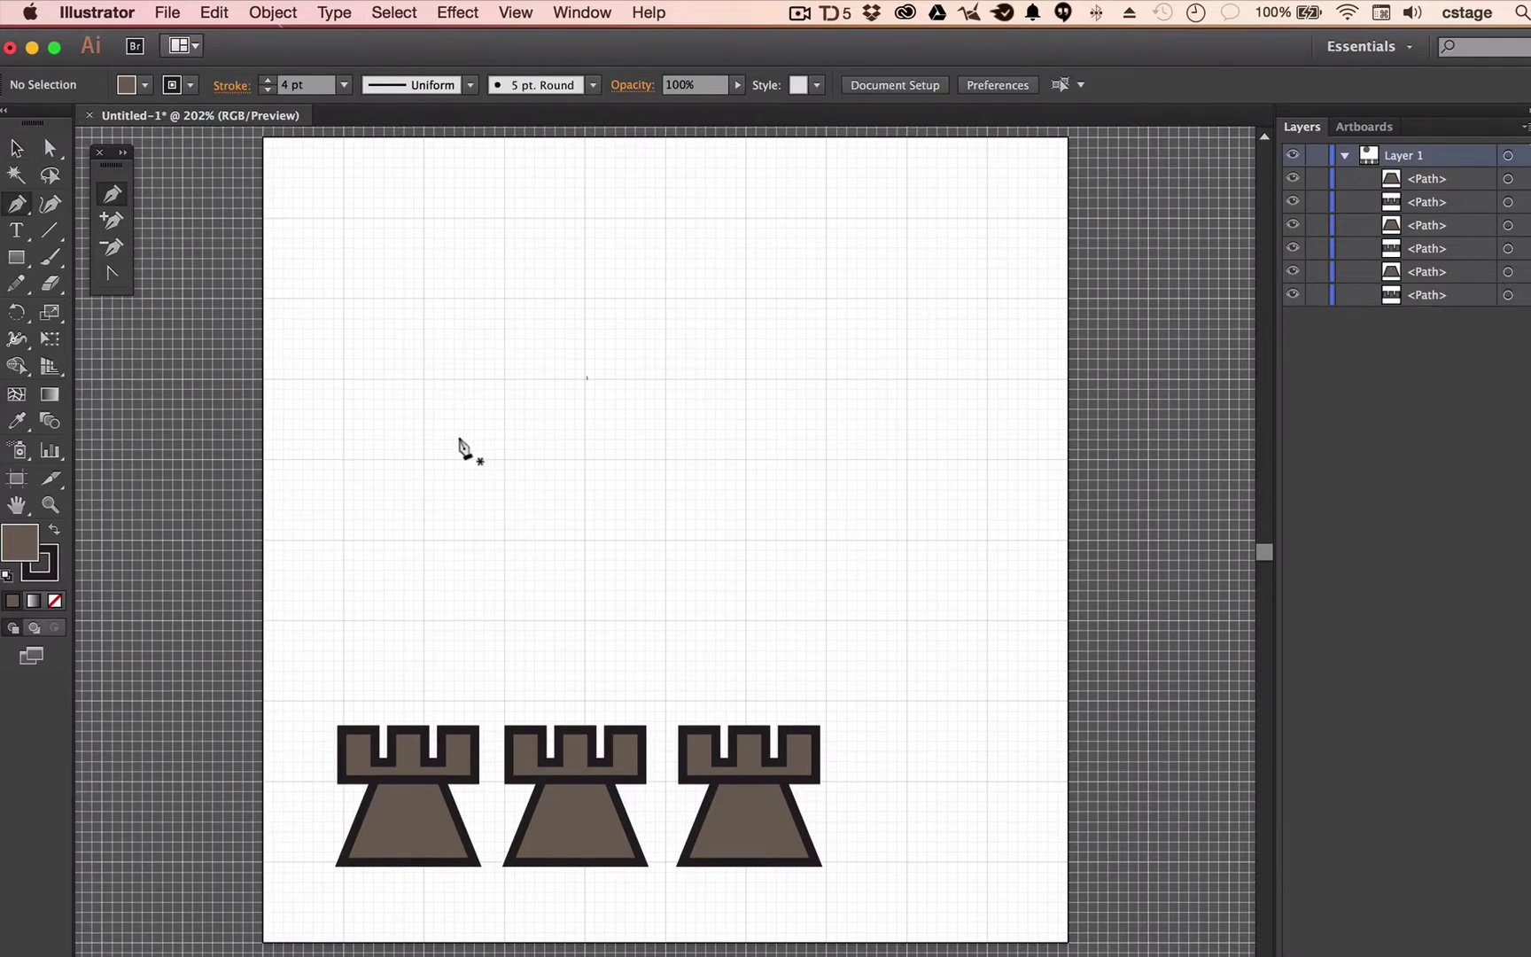
mouse_move(421, 459)
mouse_down()
mouse_move(624, 289)
mouse_move(424, 483)
mouse_move(424, 461)
mouse_up()
drag(550, 372, 872, 263)
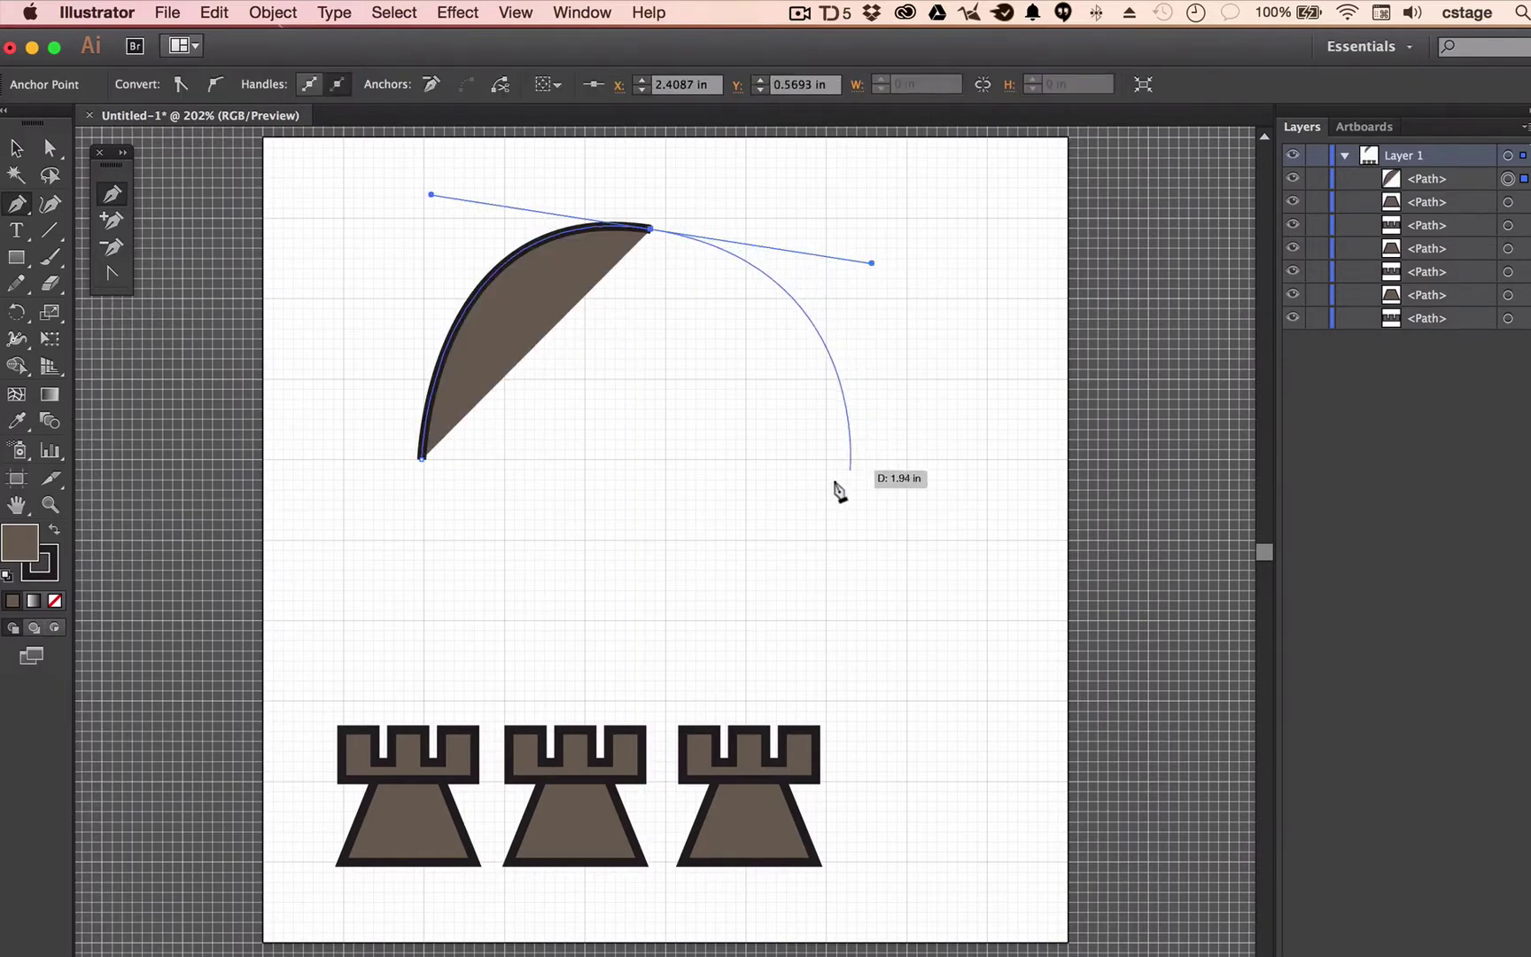
drag(834, 503, 740, 561)
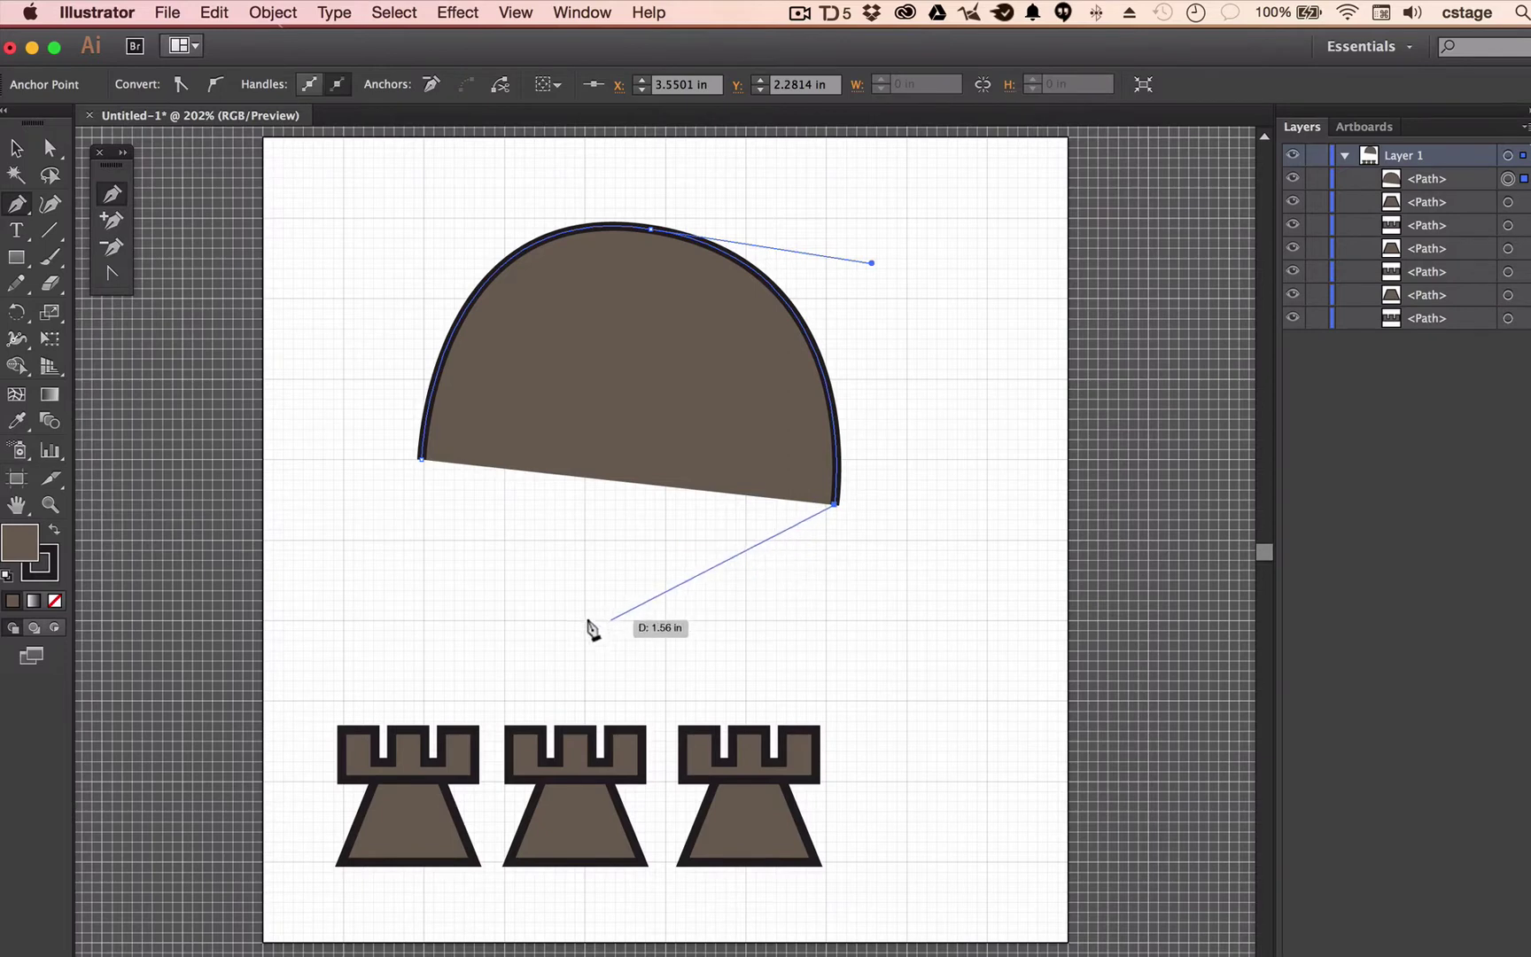
drag(610, 620, 435, 591)
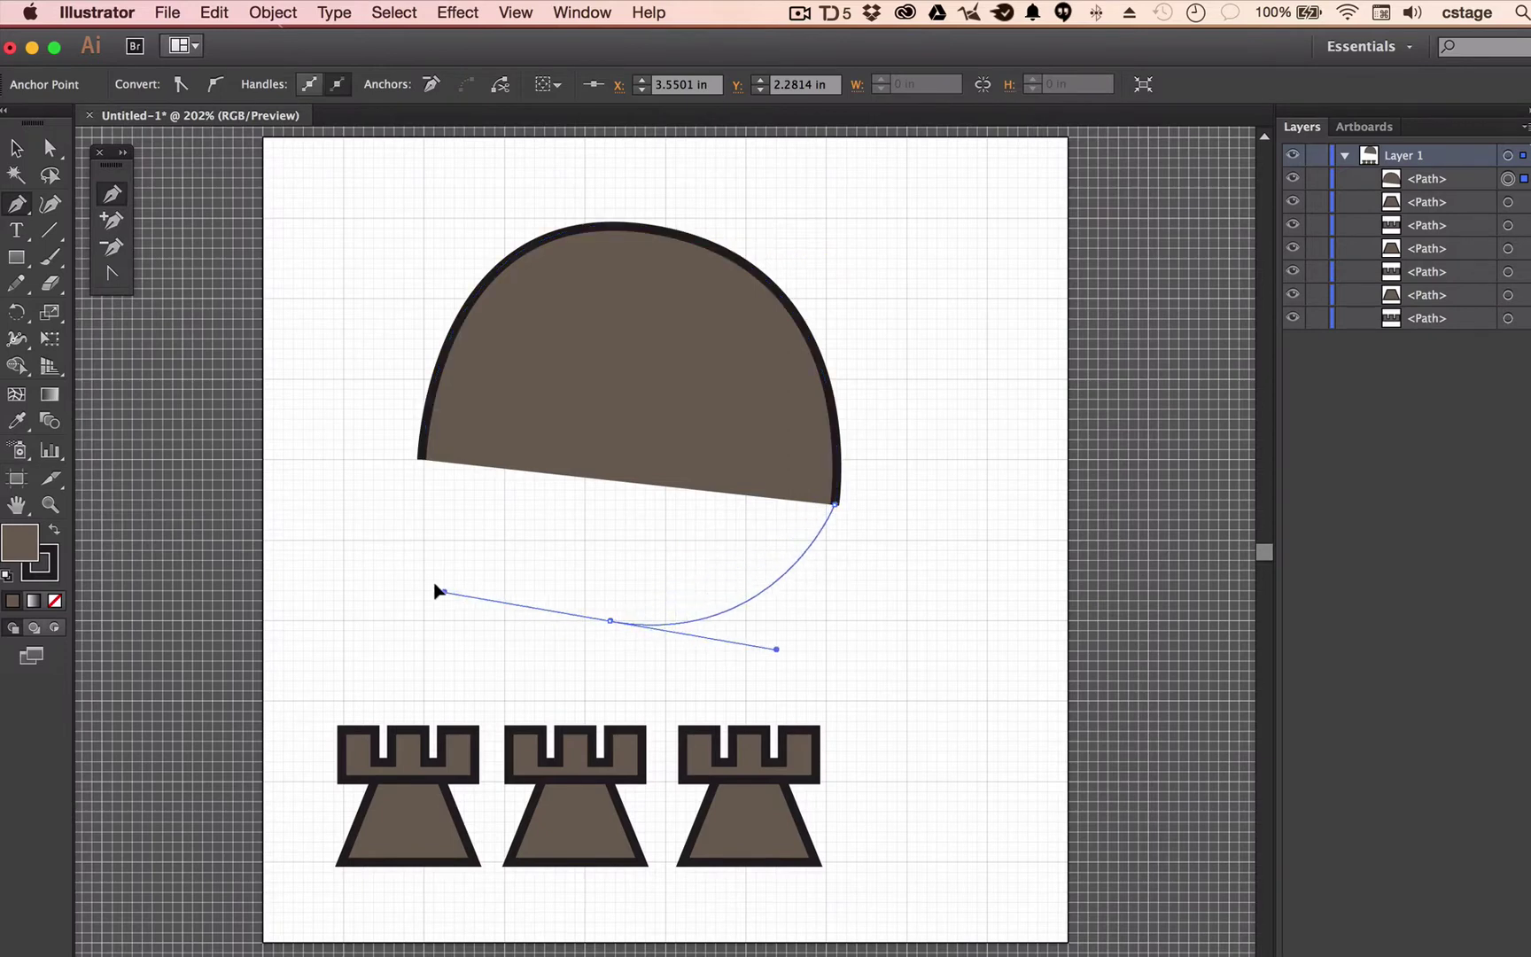
click(420, 459)
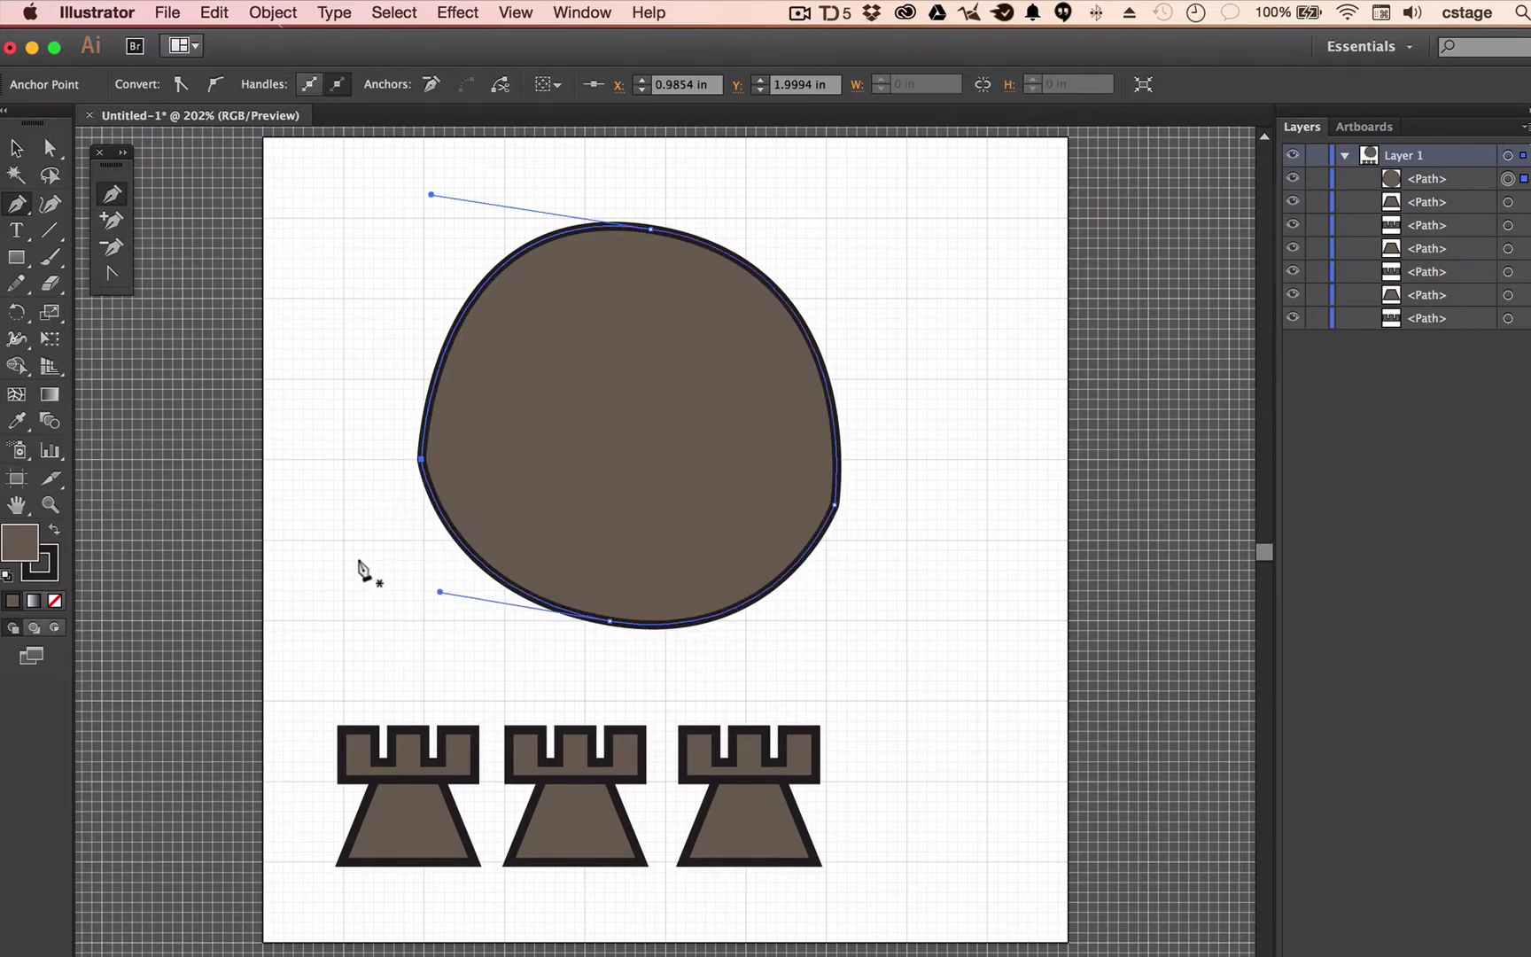
click(52, 151)
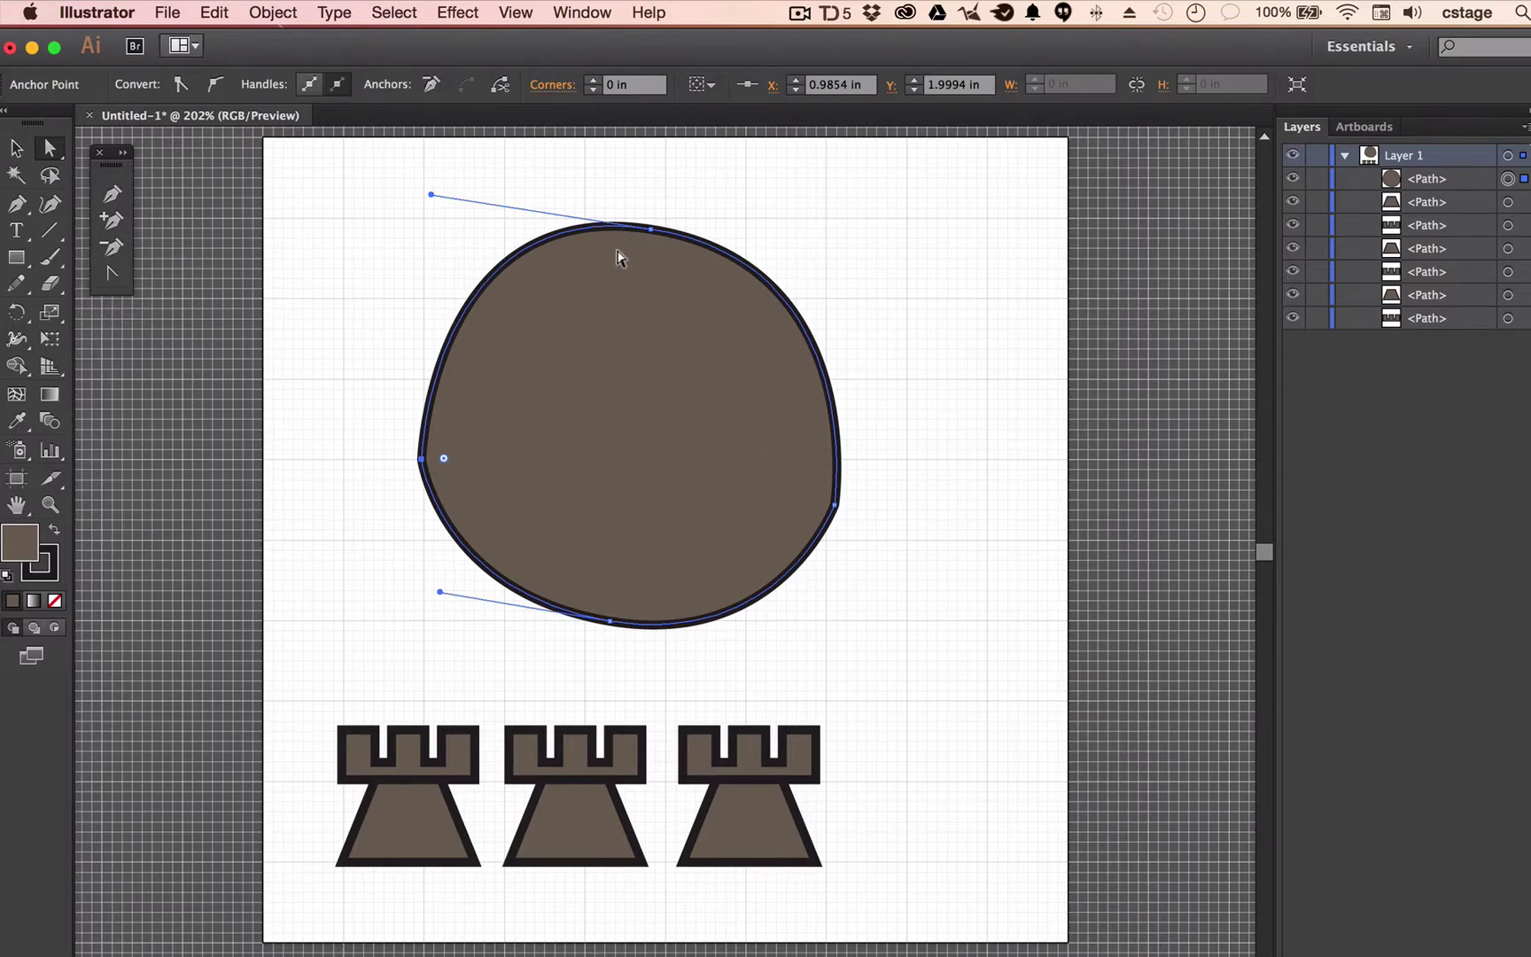
click(646, 228)
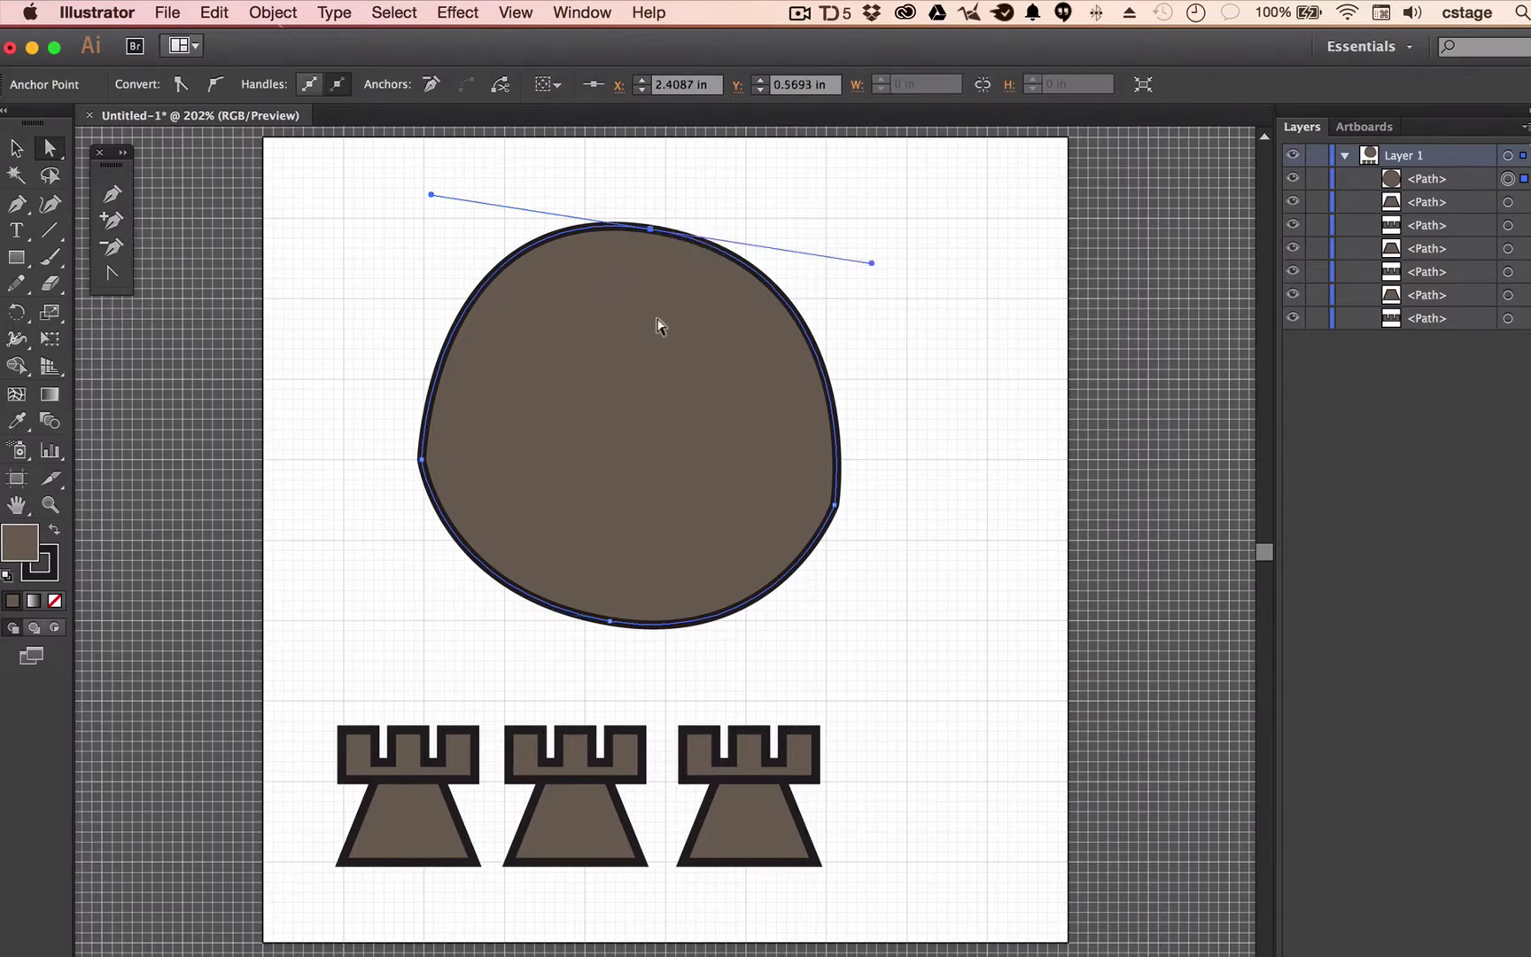
- Rework the top anchor's handles to reshape the curve and pull the lower-left anchor inward into a dent
drag(867, 260, 871, 368)
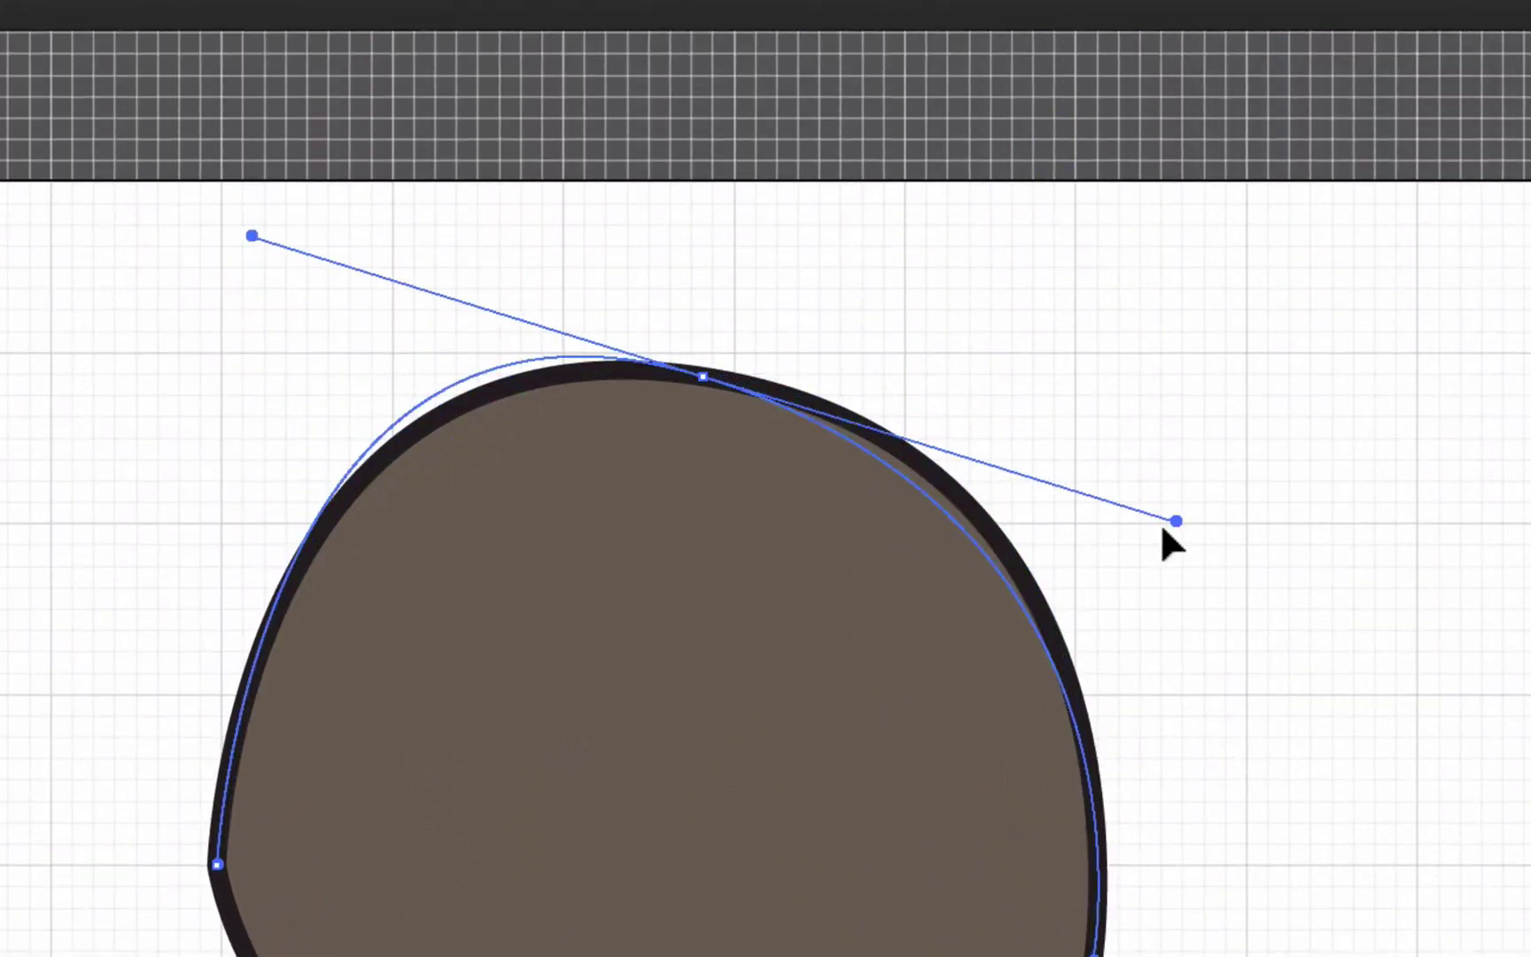
mouse_move(1164, 529)
mouse_down()
mouse_move(1165, 829)
mouse_move(1169, 417)
mouse_move(1122, 184)
mouse_move(1128, 205)
mouse_move(796, 342)
mouse_move(1109, 334)
mouse_move(779, 394)
mouse_move(905, 399)
mouse_move(1264, 390)
mouse_move(1530, 360)
mouse_move(1224, 396)
mouse_move(1530, 351)
mouse_move(1381, 400)
mouse_move(1179, 412)
mouse_move(1530, 350)
mouse_move(1053, 417)
mouse_move(1100, 694)
mouse_move(1121, 501)
mouse_move(1258, 280)
mouse_move(1530, 253)
mouse_move(1189, 697)
mouse_move(1305, 624)
mouse_move(1530, 266)
mouse_move(1092, 363)
mouse_move(1169, 355)
mouse_move(1138, 355)
mouse_up()
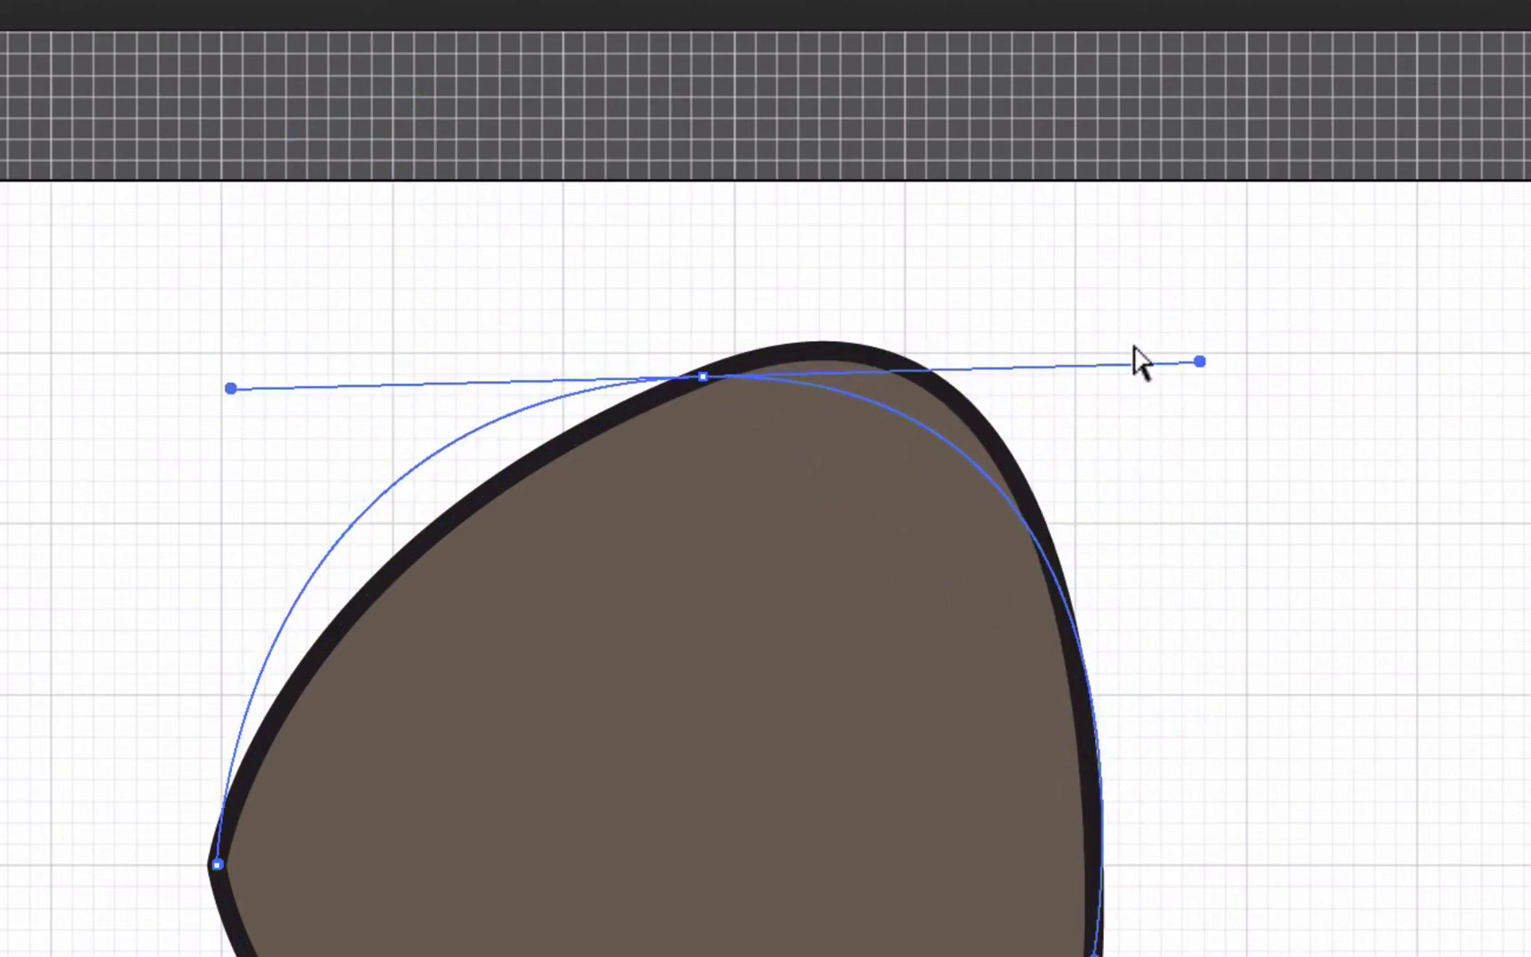
drag(229, 387, 0, 235)
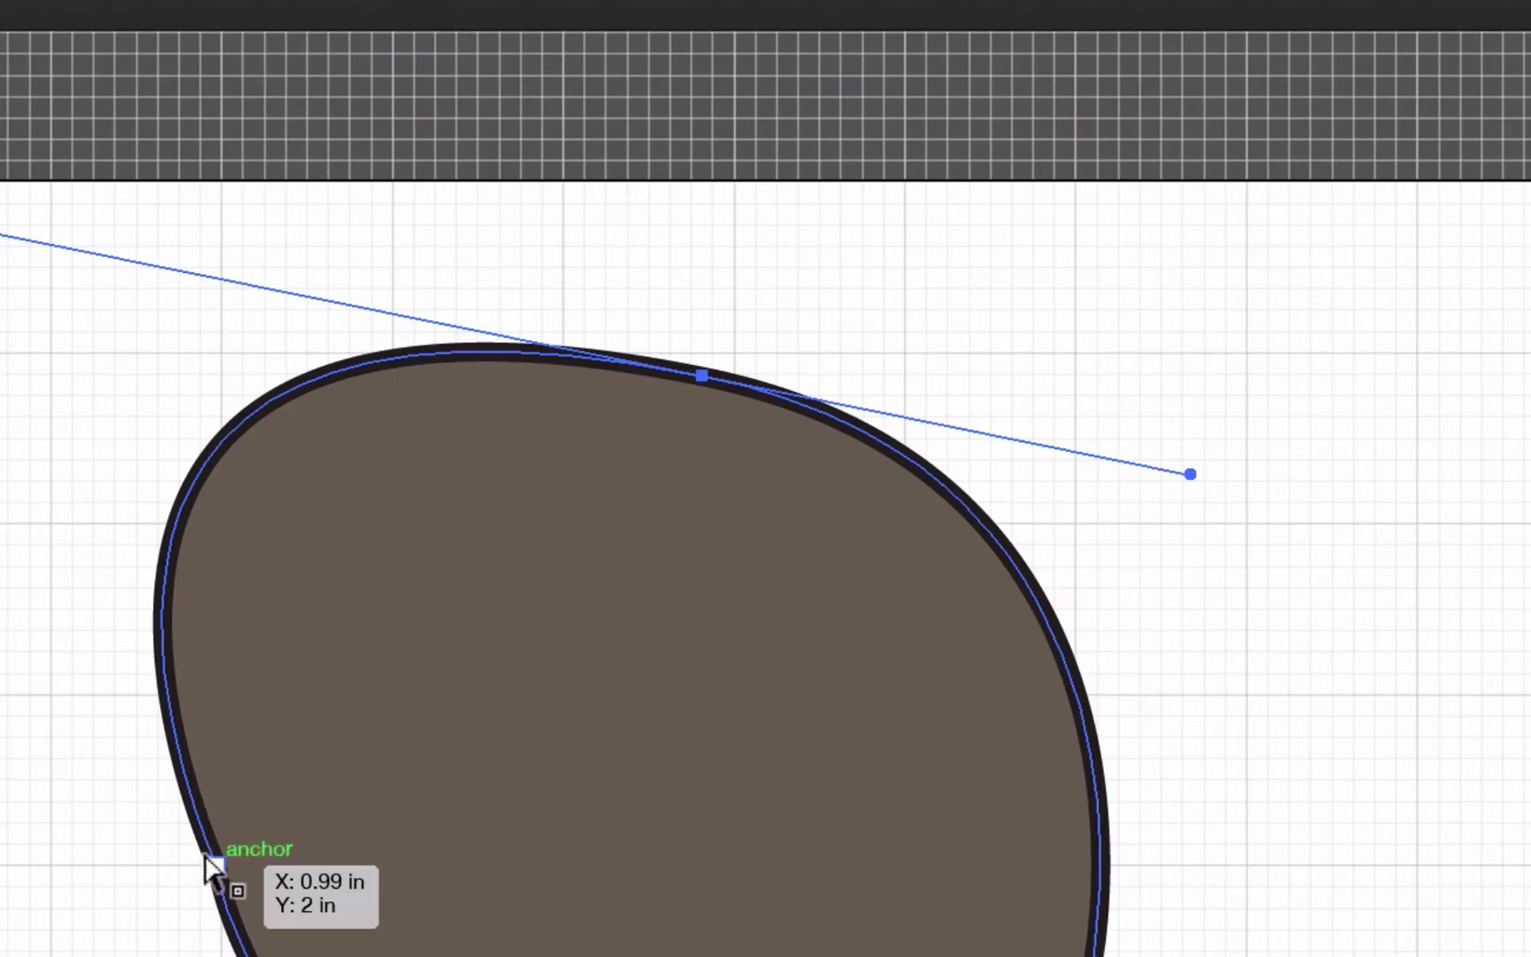
drag(197, 848, 257, 775)
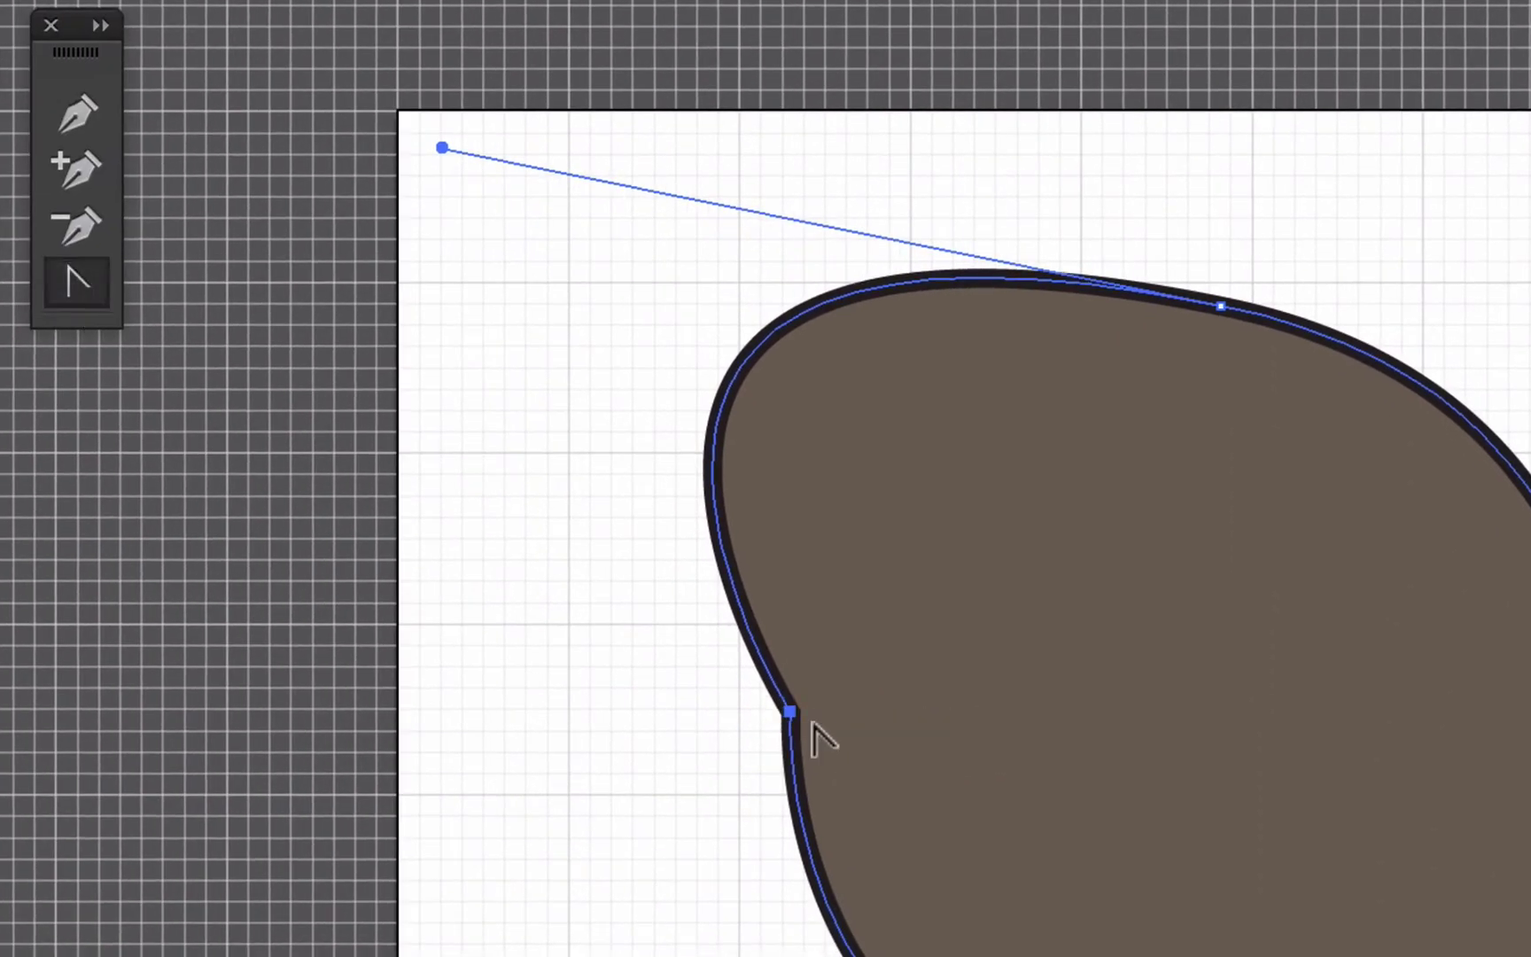
- Pull handles out of the left corner to smooth the dent into a curve
drag(775, 698, 512, 575)
scroll(676, 771, down, 3)
scroll(677, 771, down, 3)
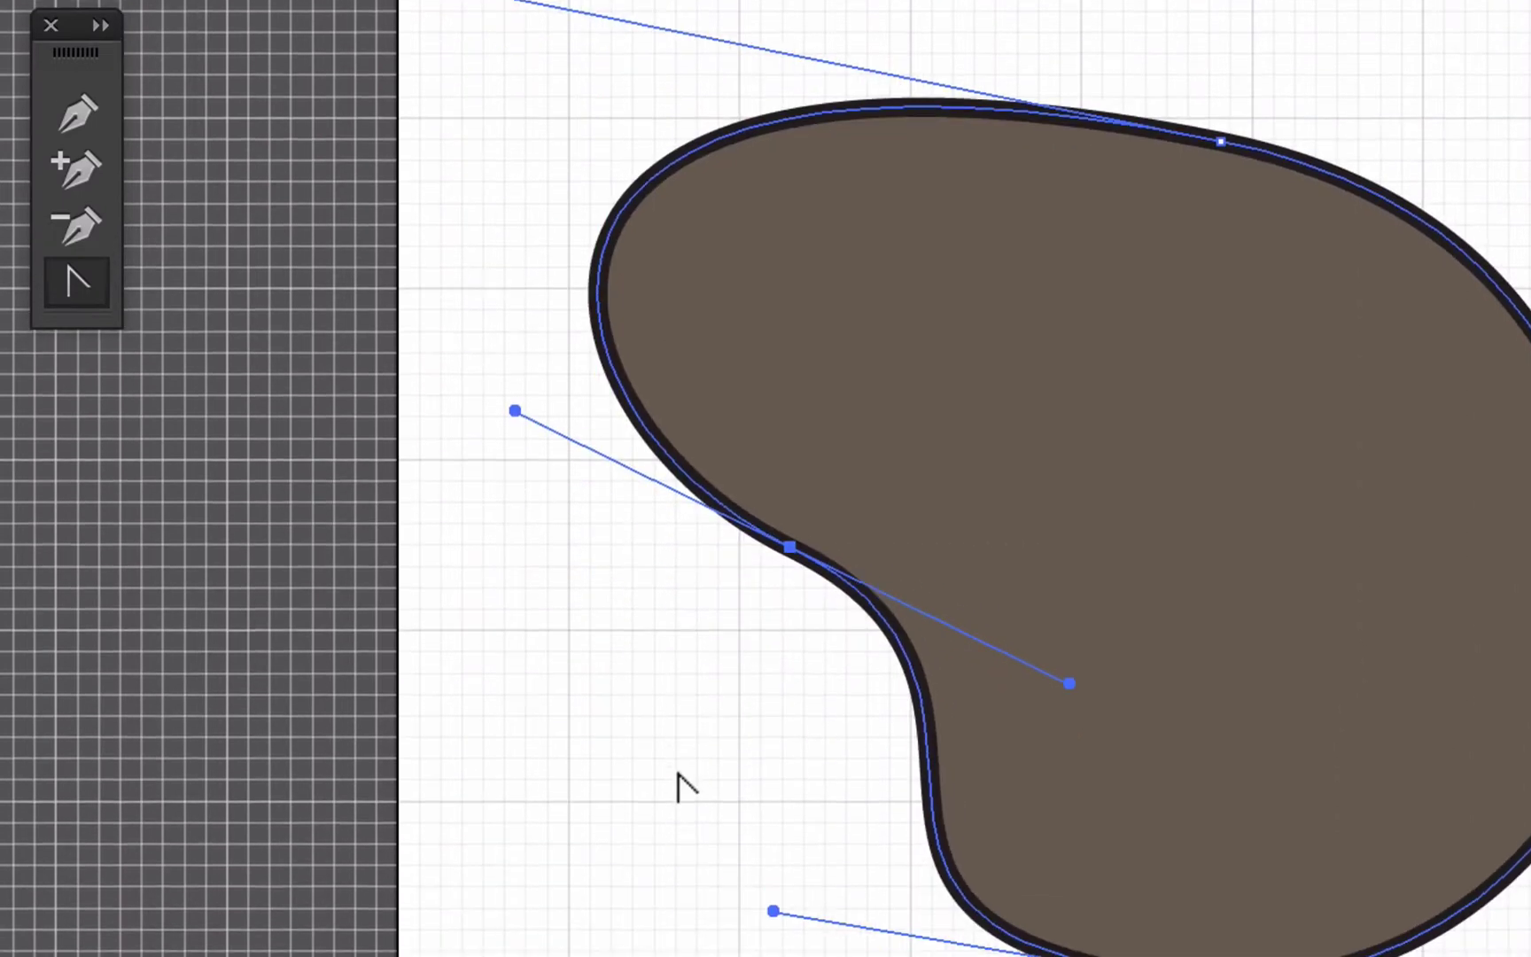
scroll(677, 786, up, 4)
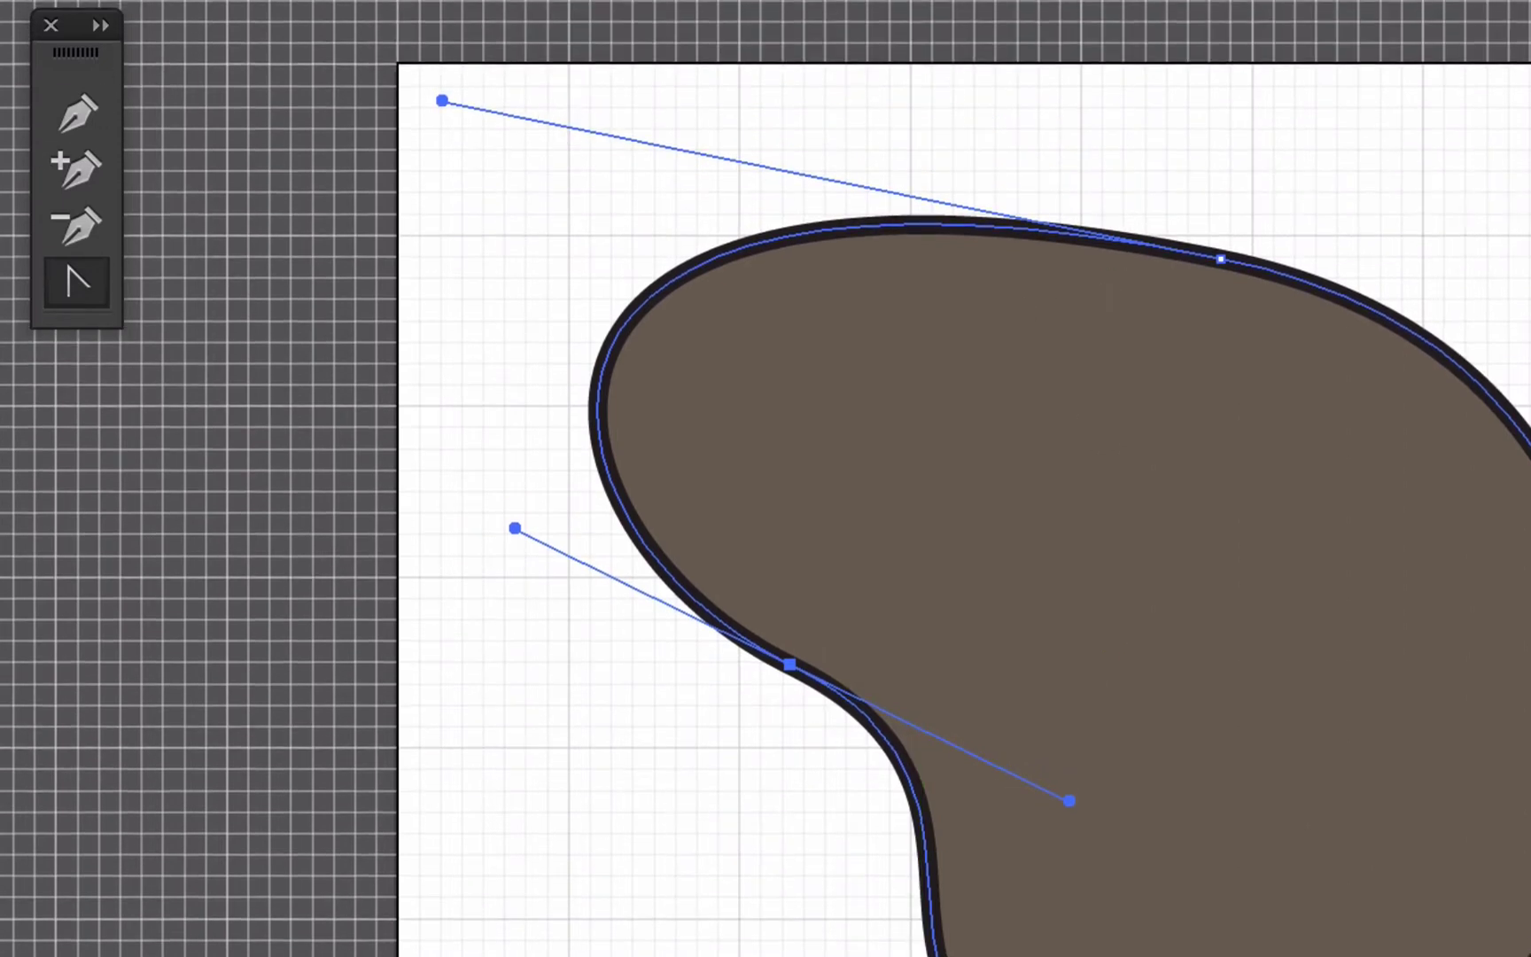
- Shift the top anchor up and right, and nudge the left dent's anchor upward
click(1220, 258)
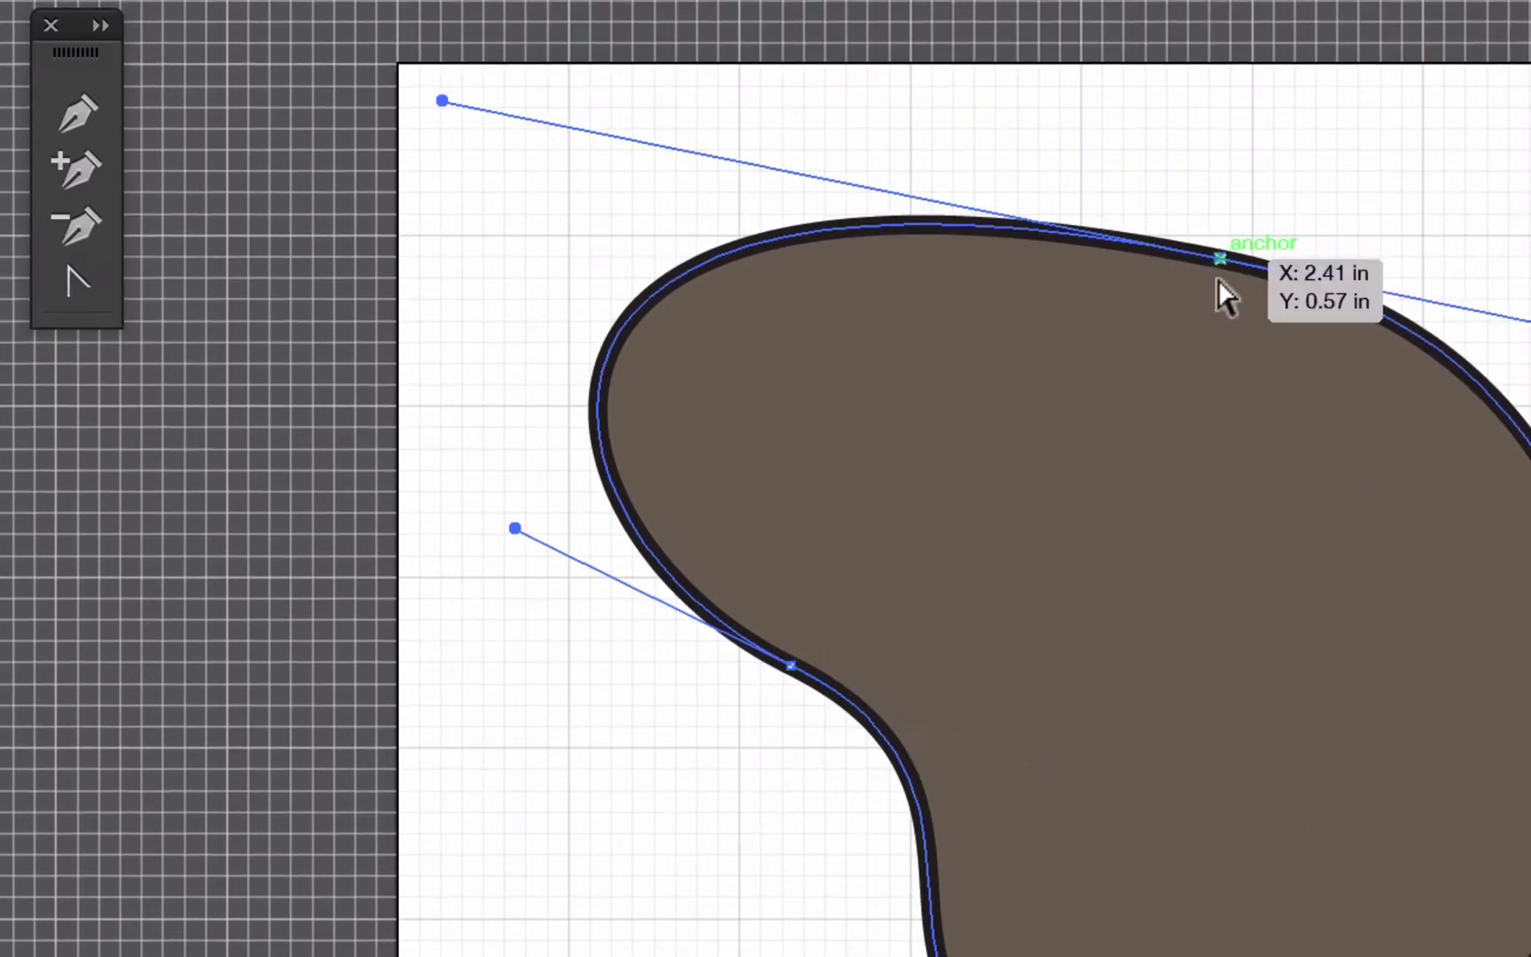
key(shift+Right)
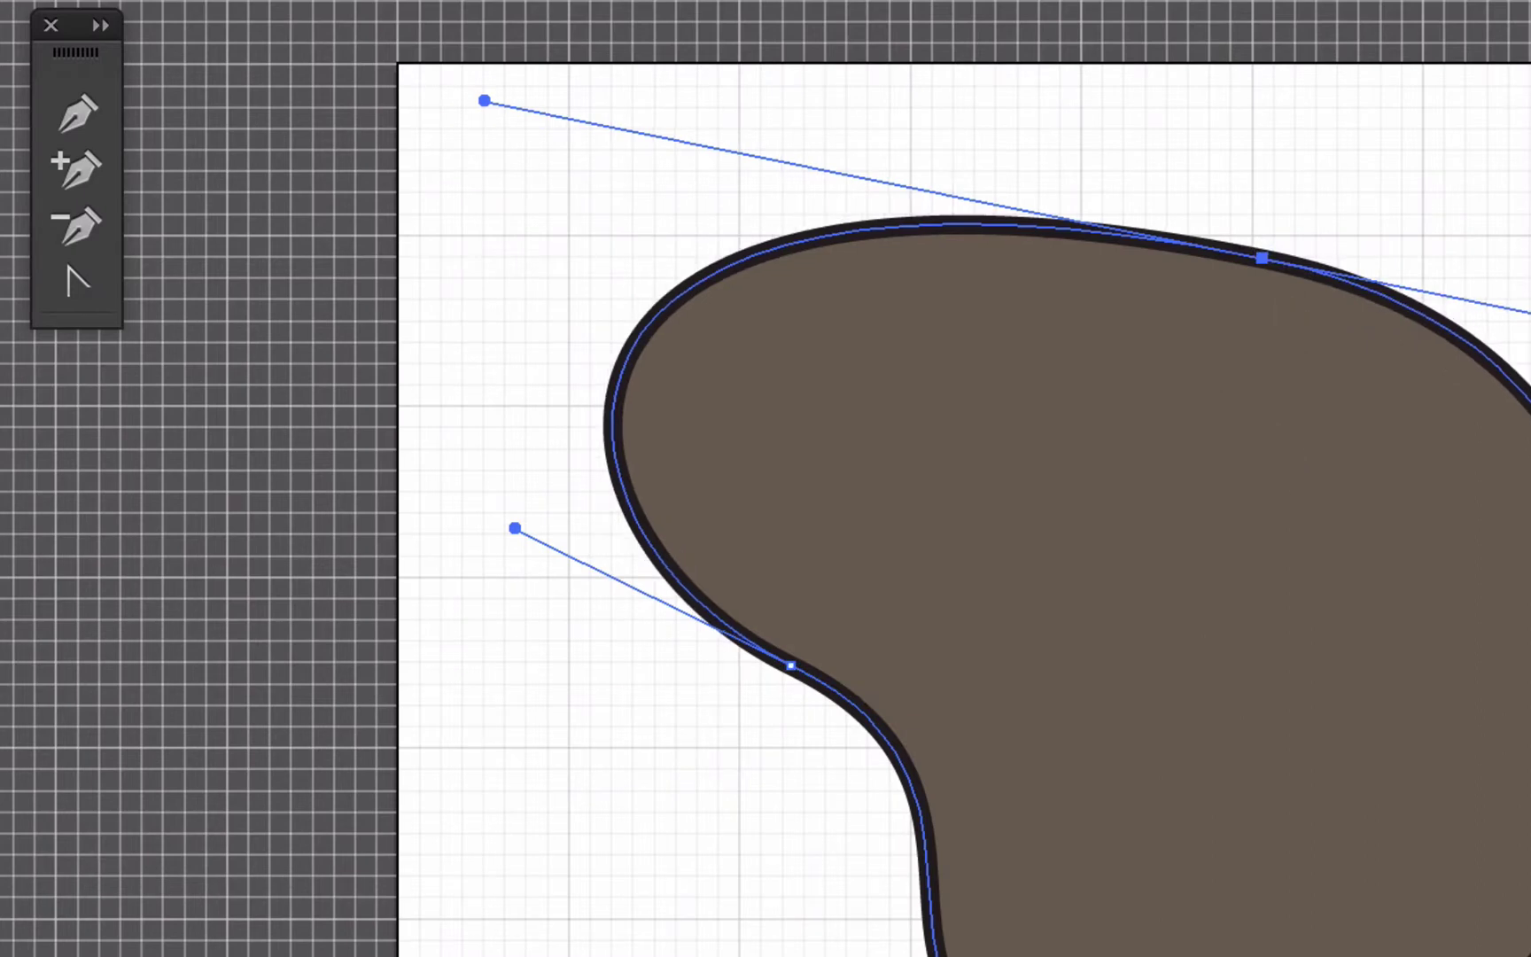
drag(1262, 258, 1296, 235)
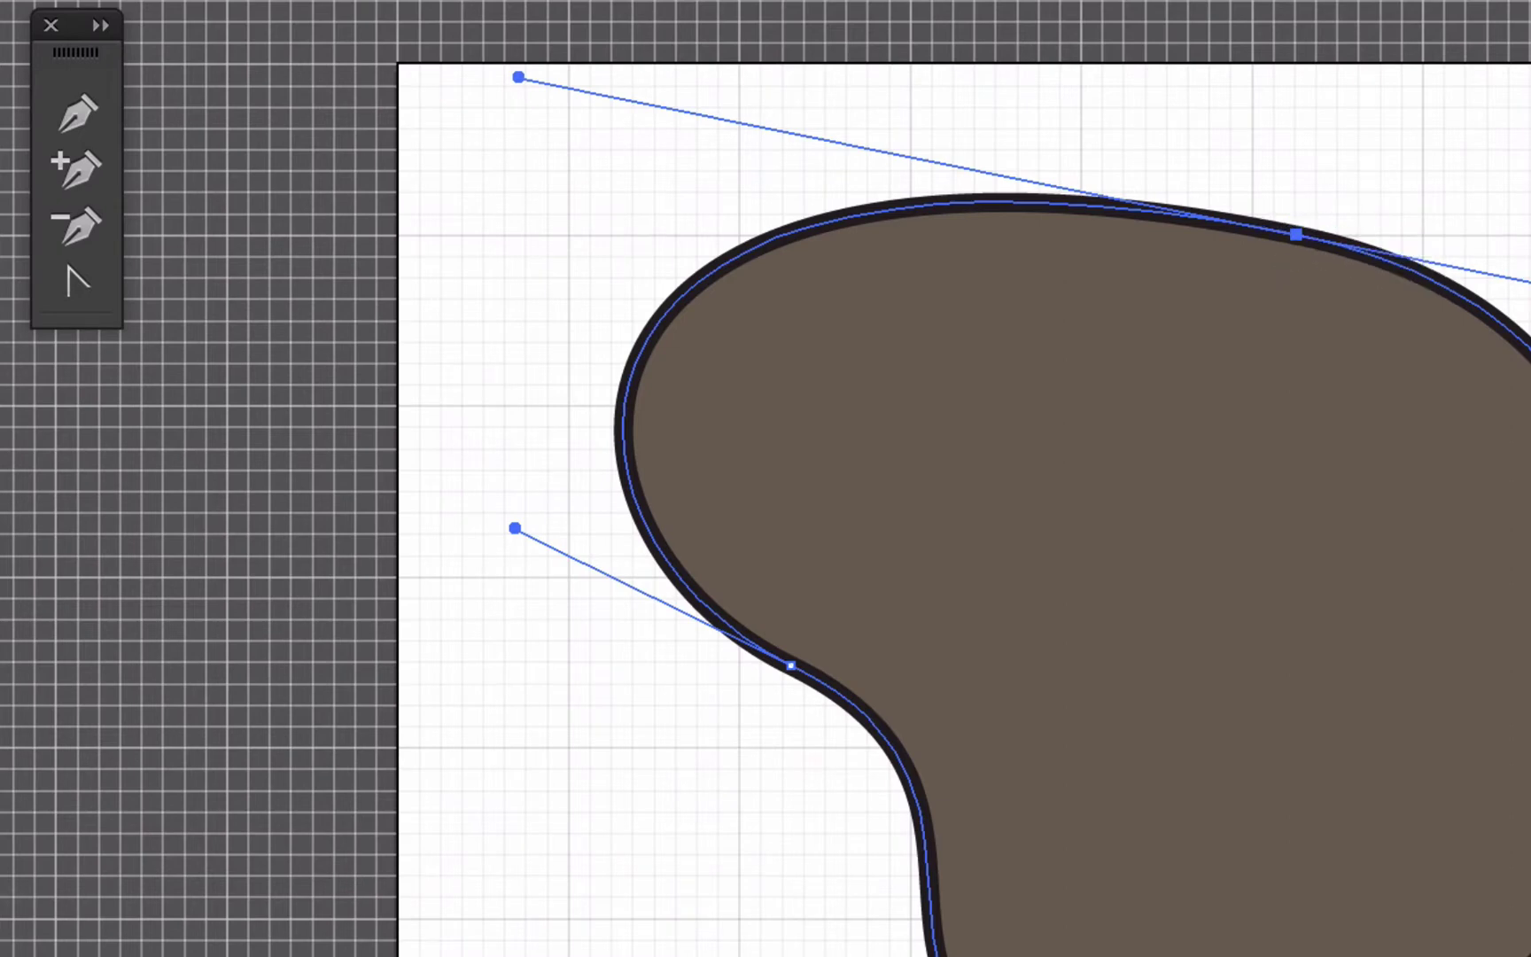
mouse_move(1296, 235)
mouse_down()
mouse_move(1296, 168)
mouse_move(1295, 215)
mouse_move(1337, 215)
mouse_move(1300, 215)
mouse_up()
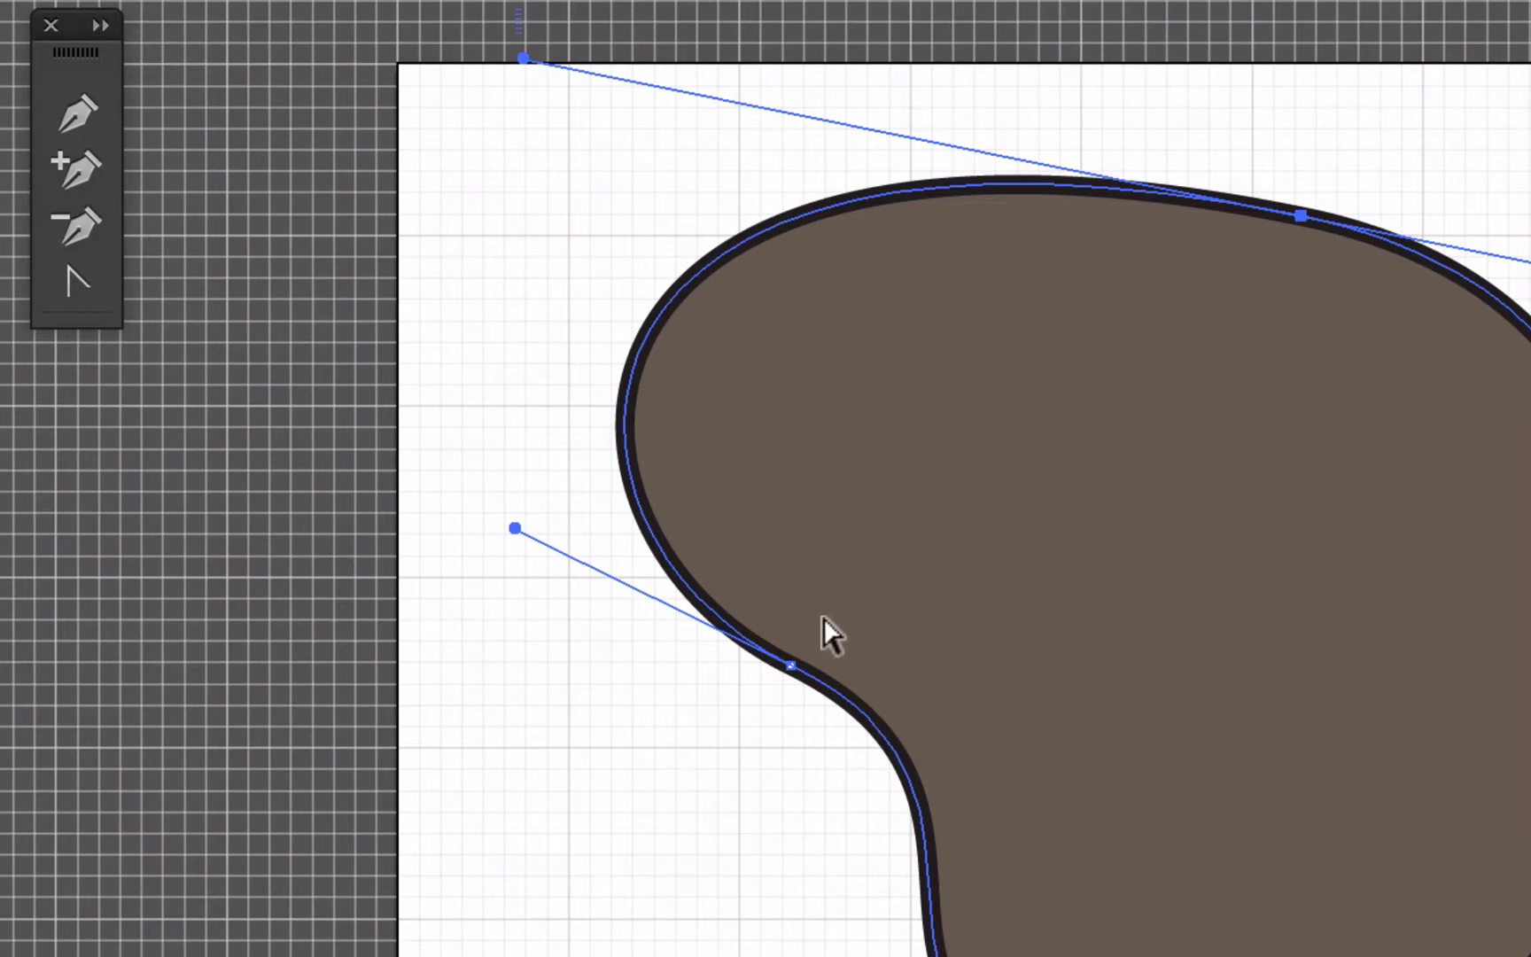
click(787, 665)
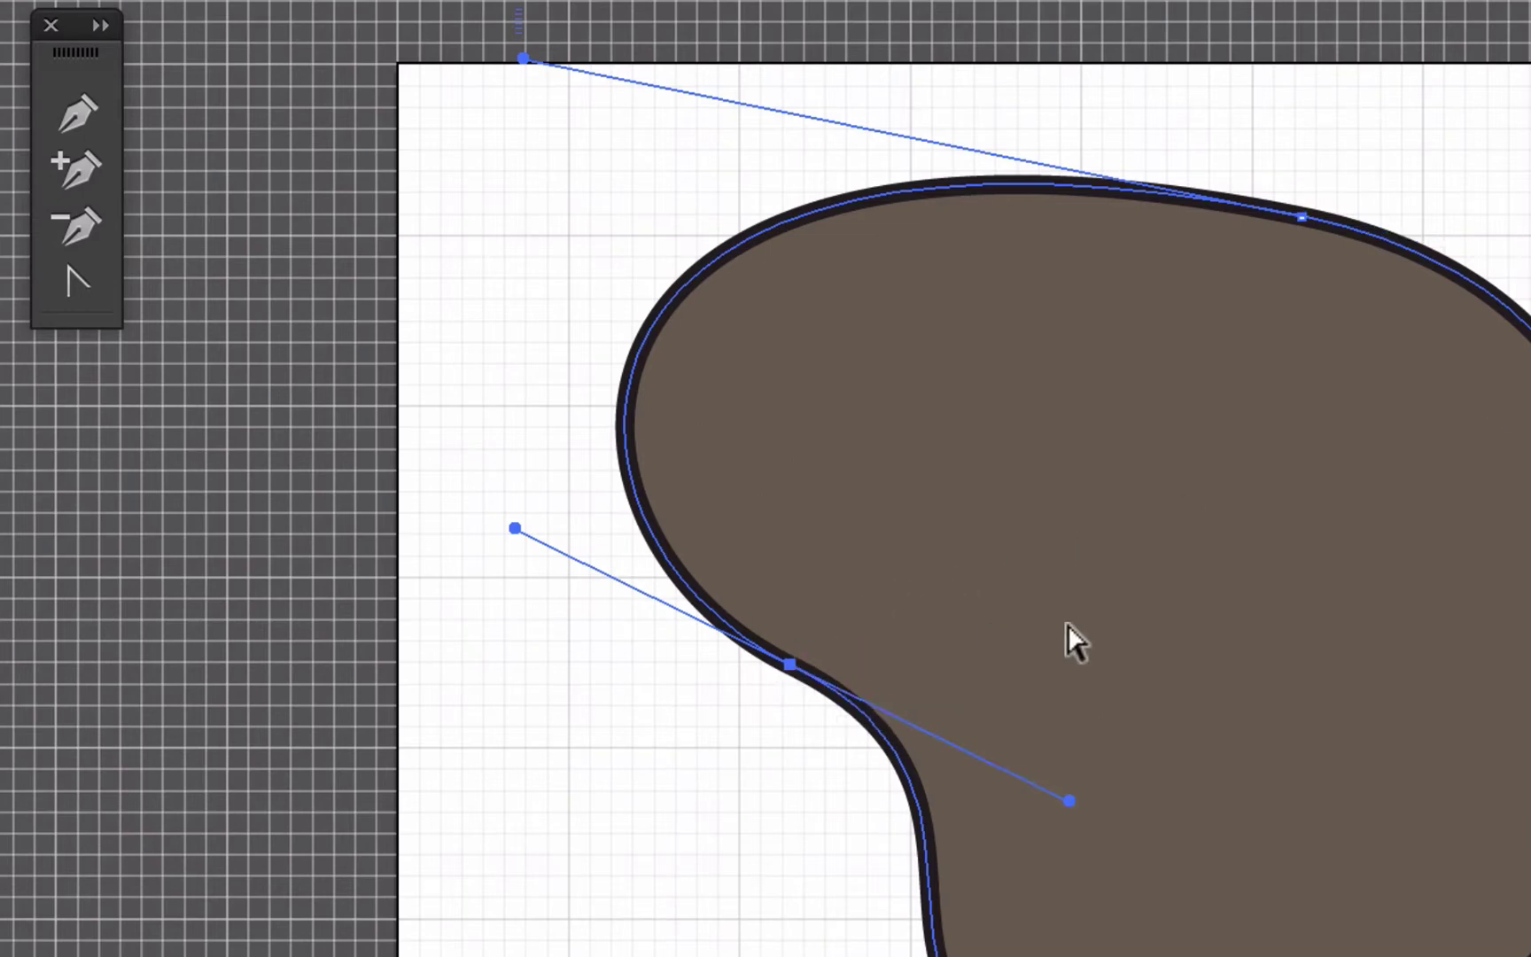
key(Up)
key(Up)
key(Up)
key(Up)
key(Up)
key(Up)
key(Up)
key(Up)
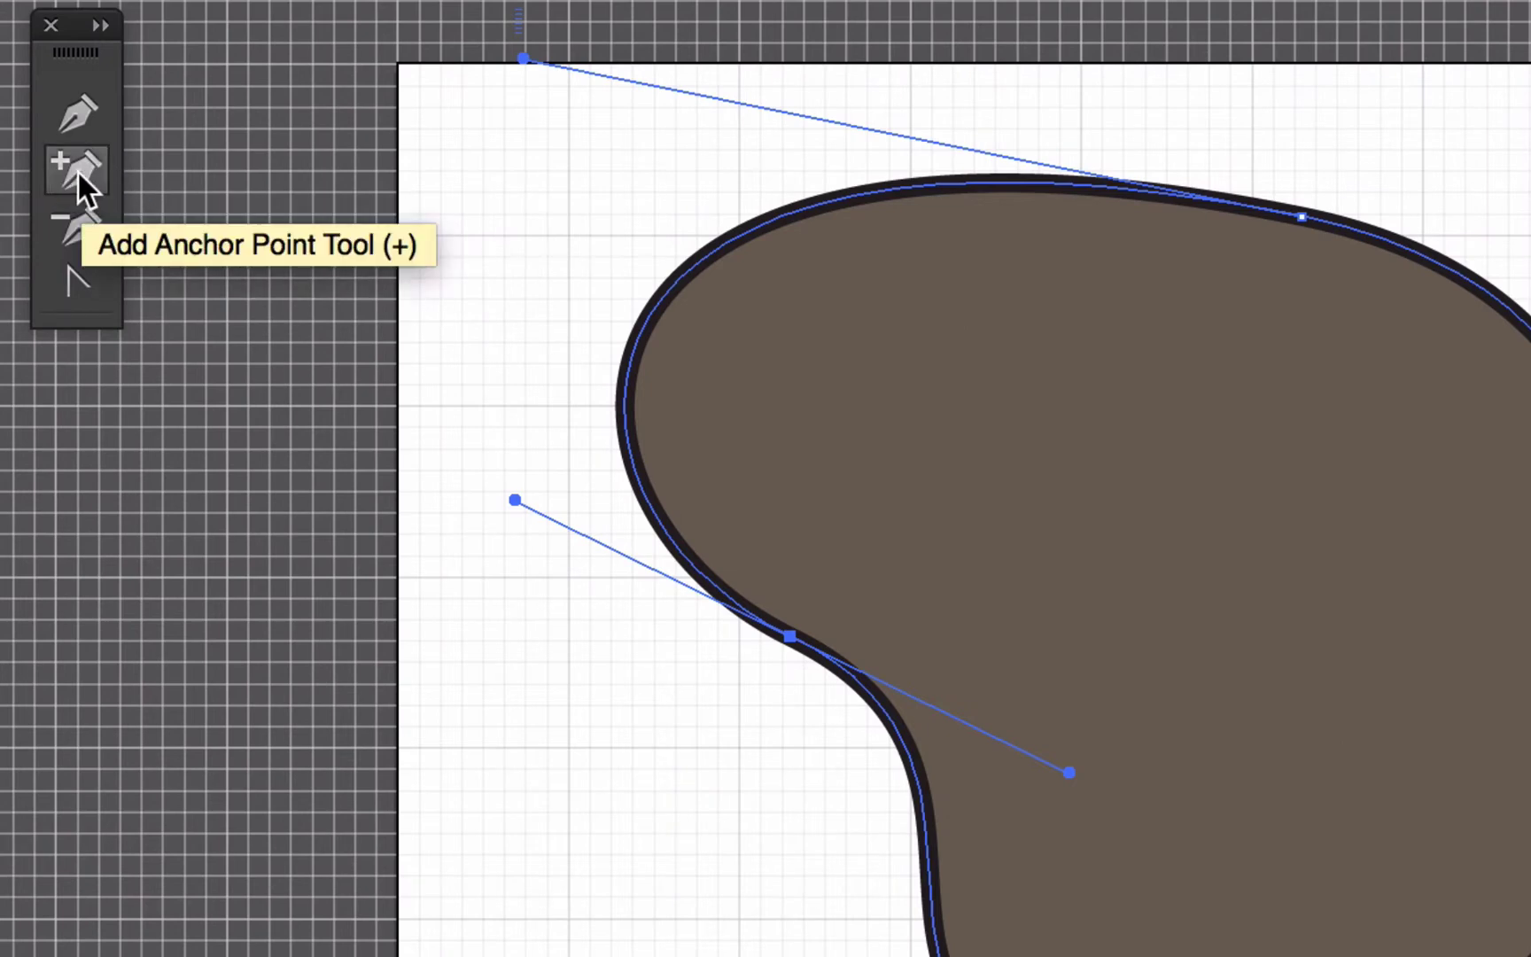
- Add anchor points on the blob's upper-left curve, lower-right curve and left inner curve
click(697, 259)
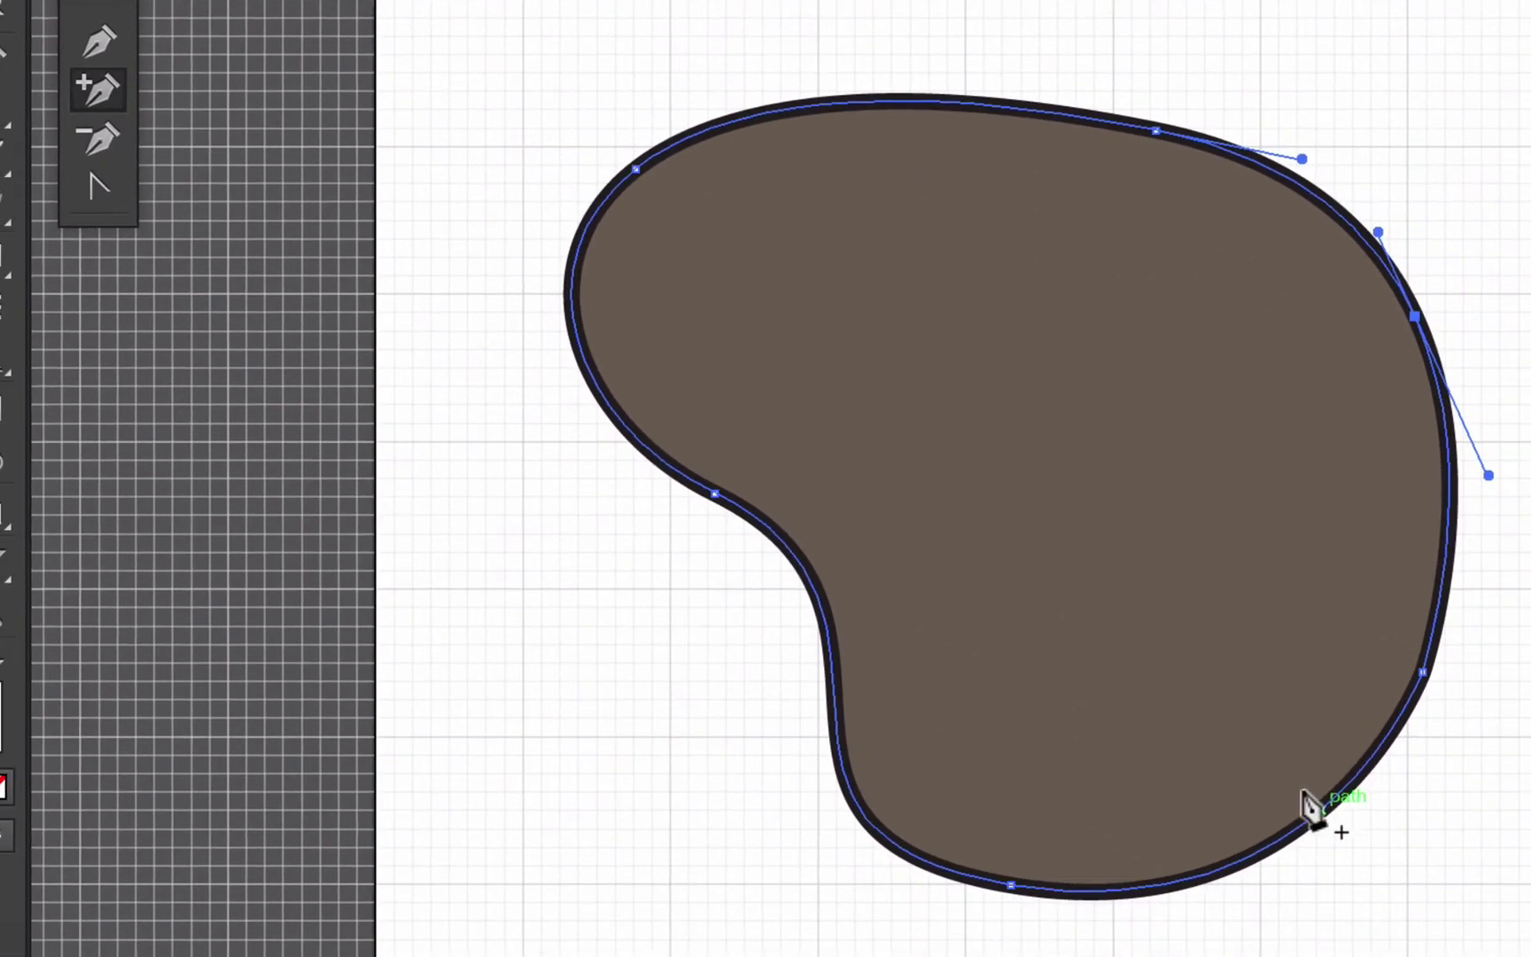
click(1320, 809)
click(814, 589)
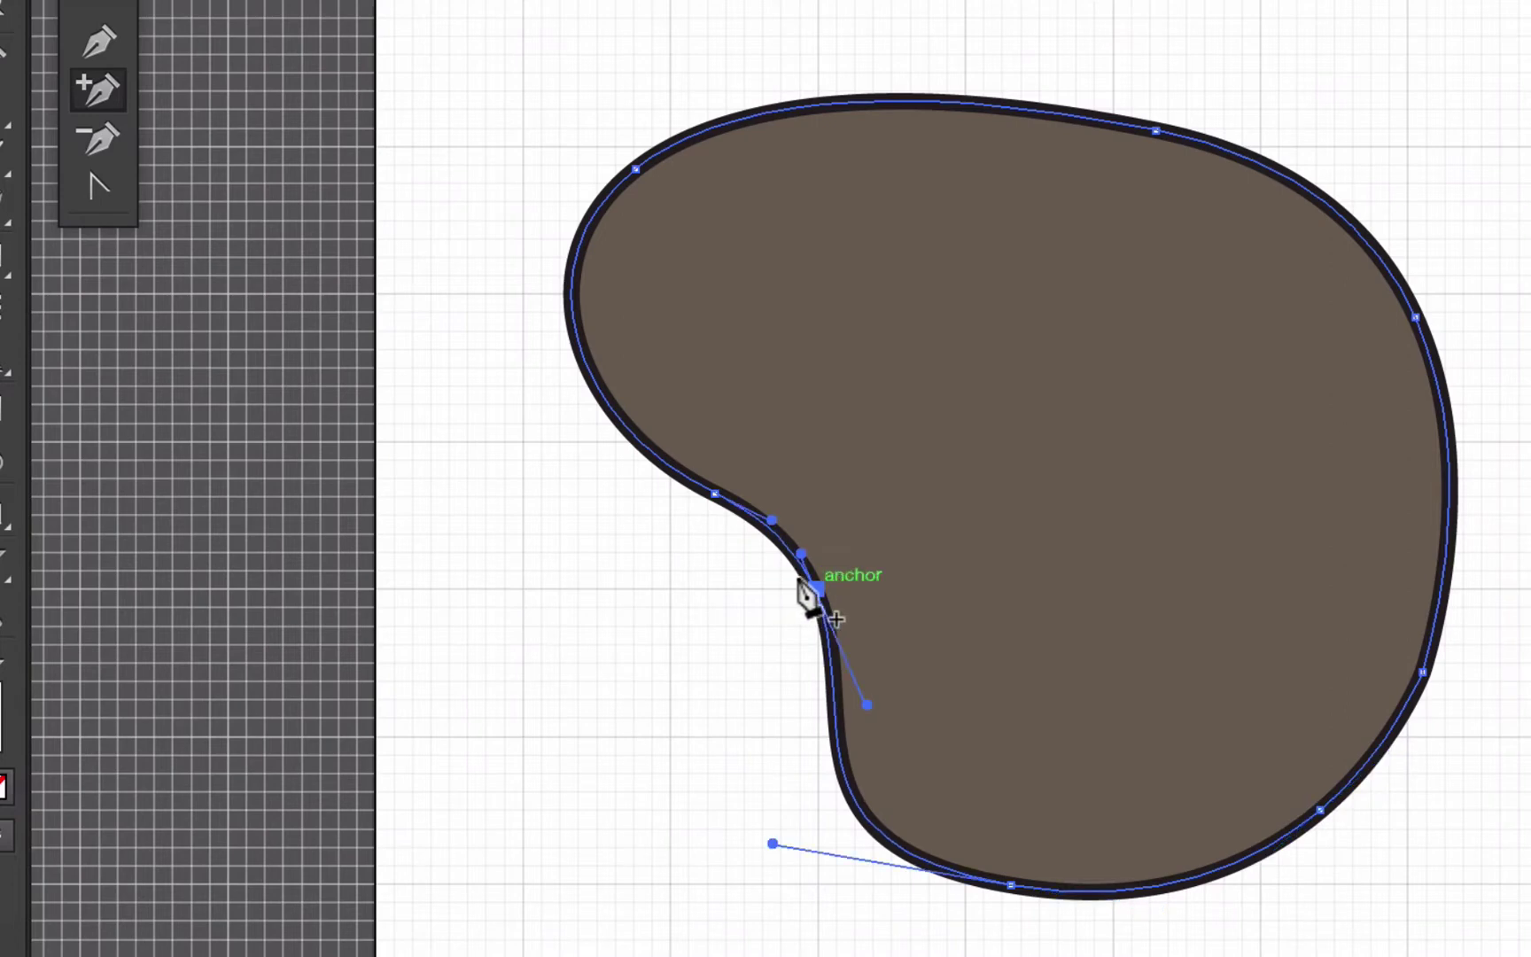
click(100, 139)
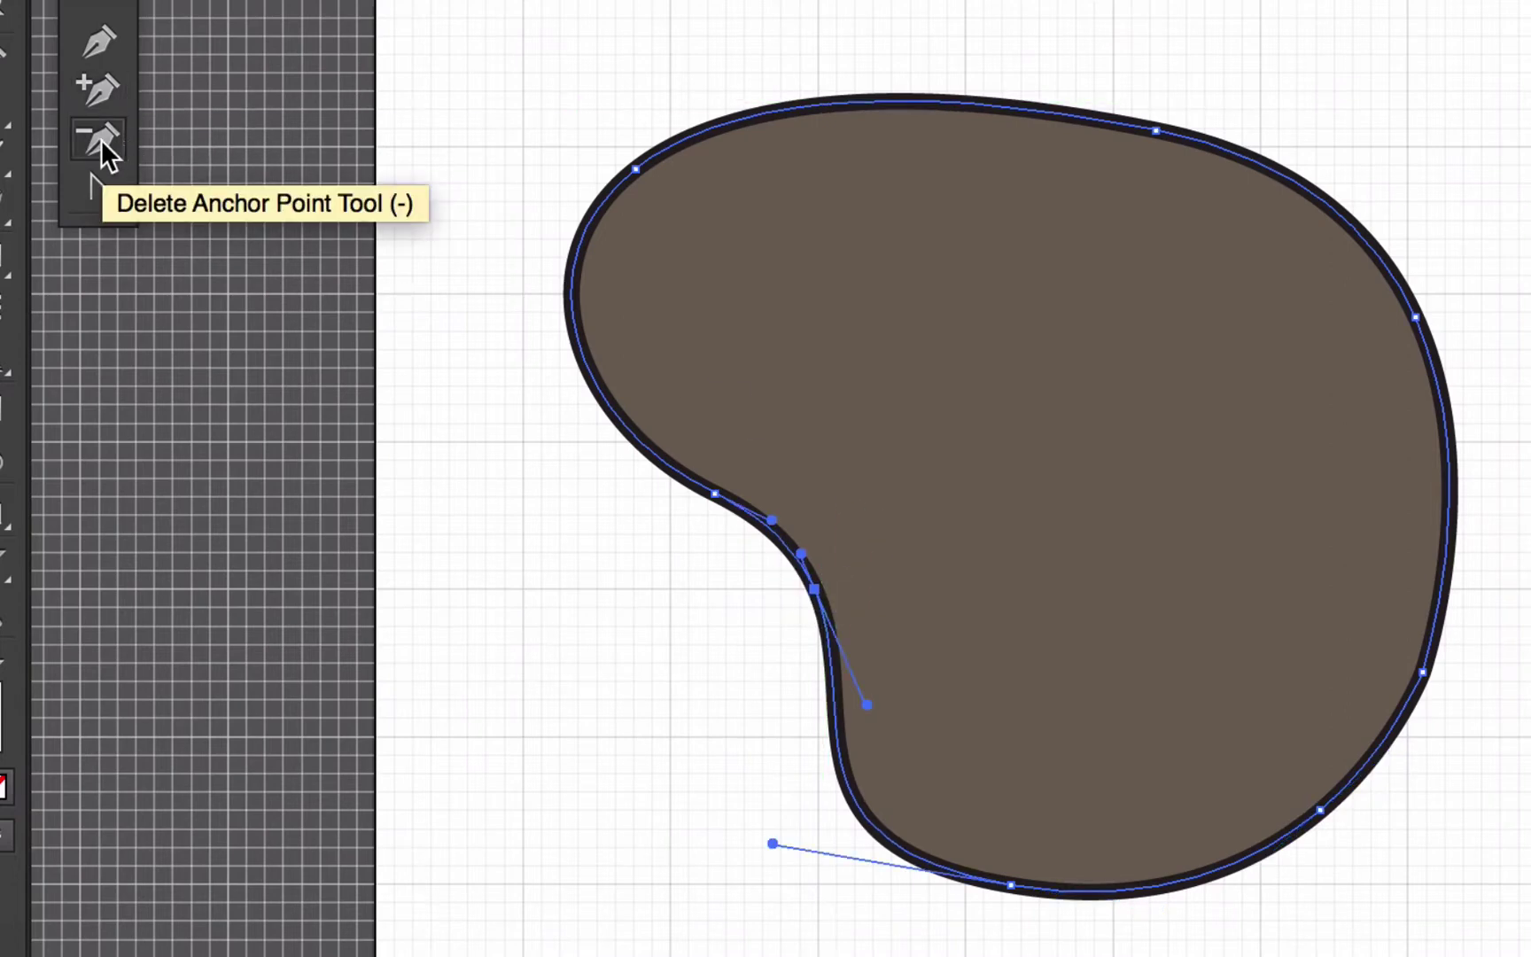
- Delete five anchors (top-left, left, top, inner-left, tip) to turn the blob into a slim leaf, then select it
click(637, 169)
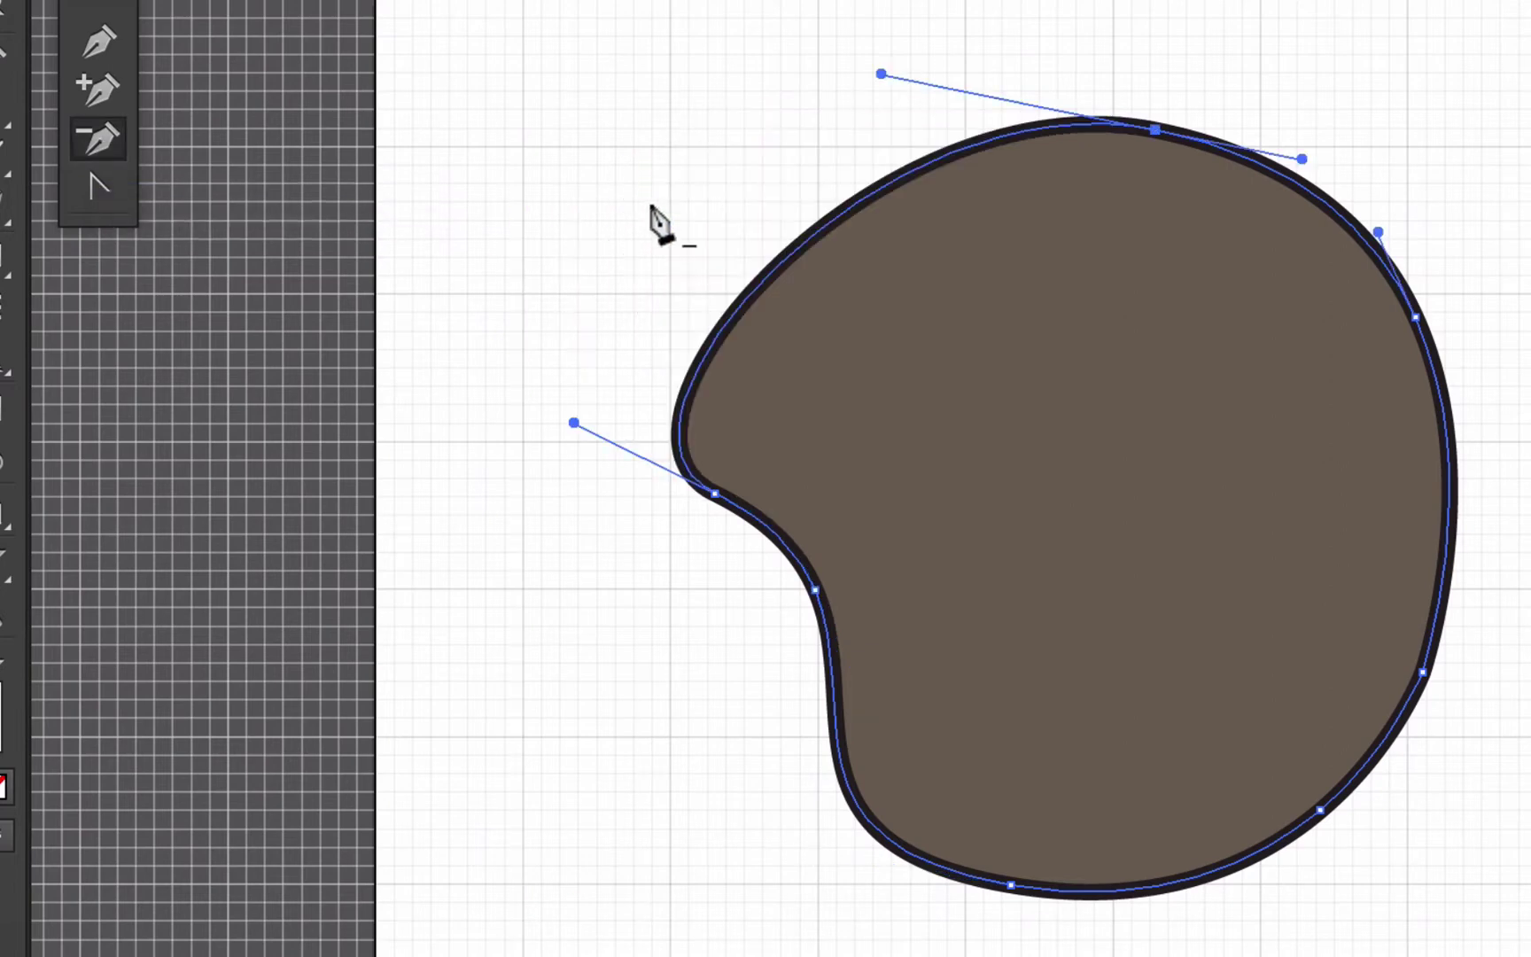
click(715, 493)
click(1155, 130)
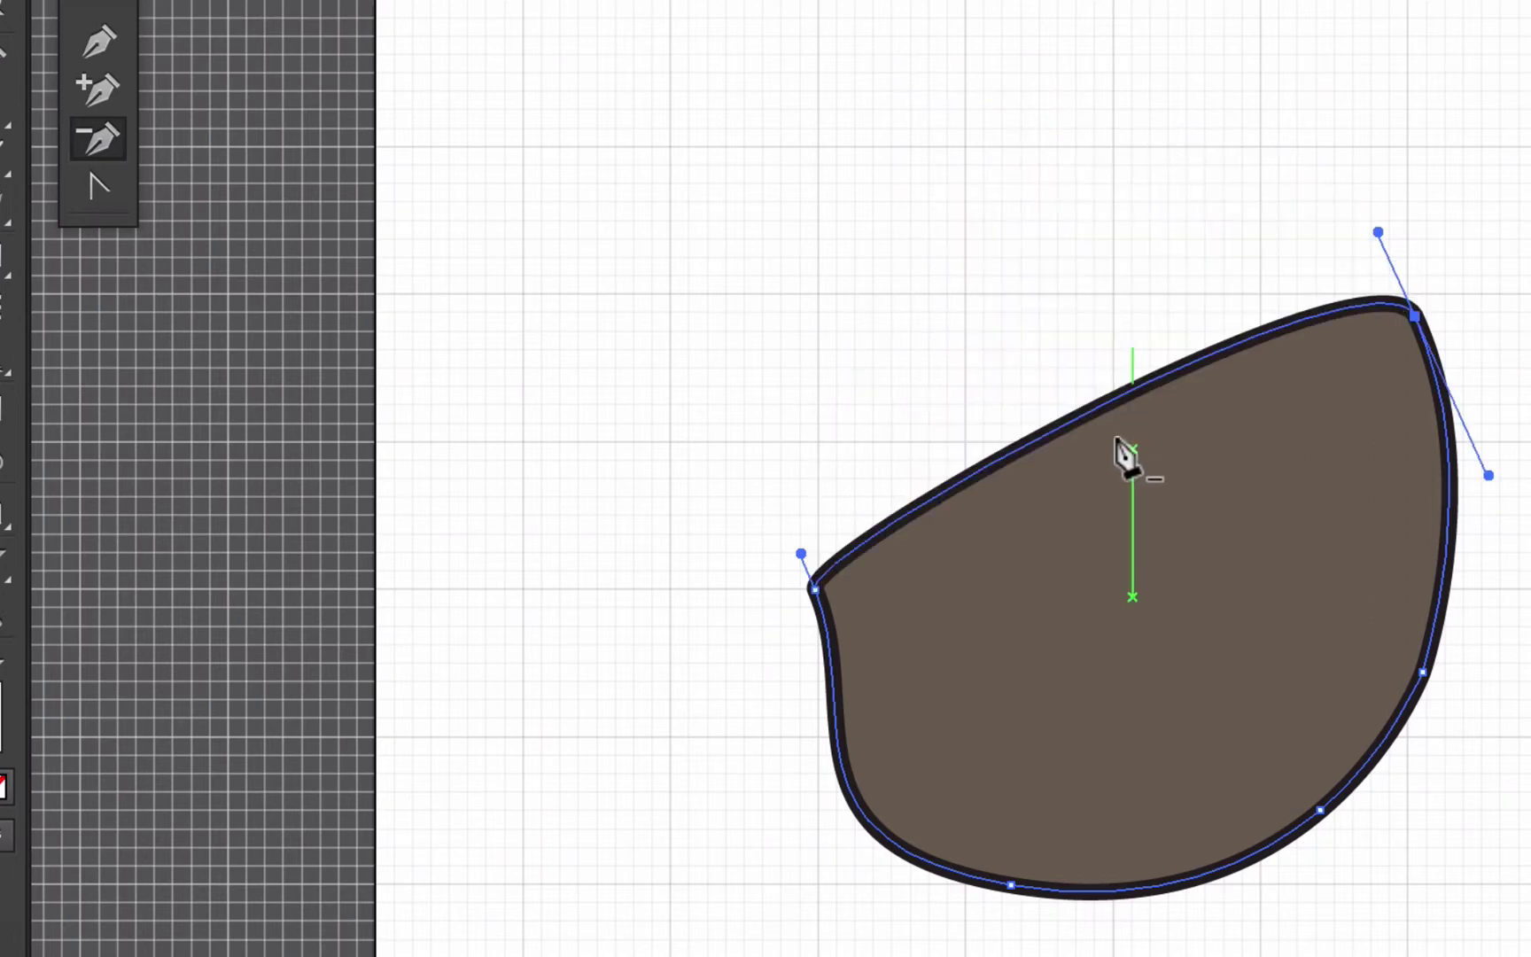
click(814, 587)
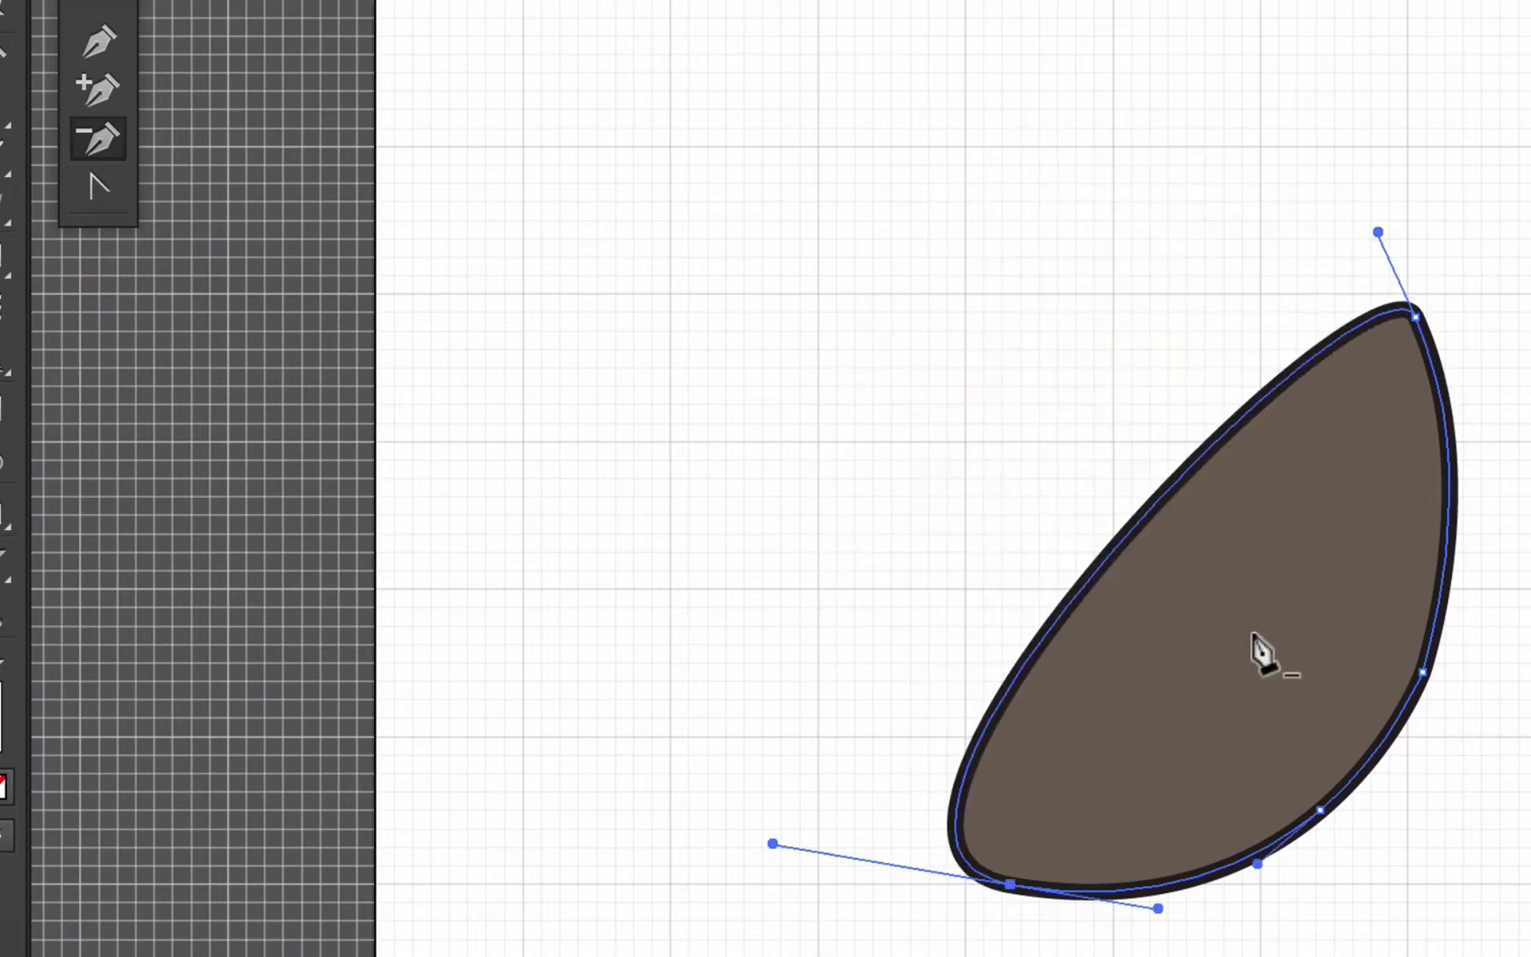
click(1415, 317)
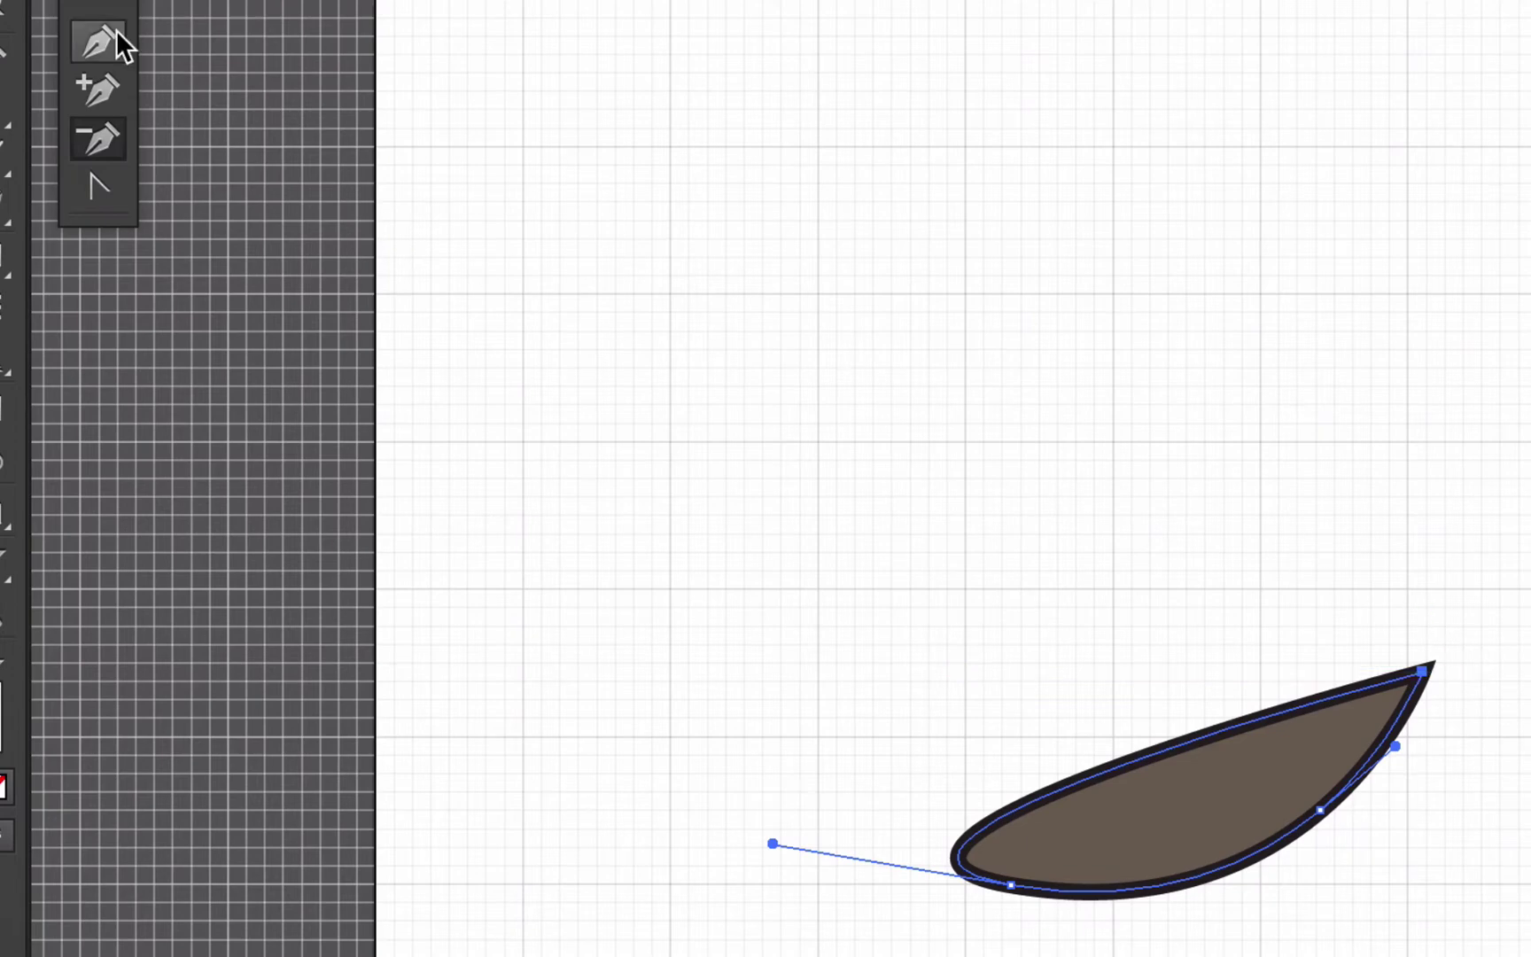
key(v)
click(1065, 838)
- Move the leaf up-left, enlarge it taller and wider, and rotate it so its tip points left
drag(1133, 832, 914, 434)
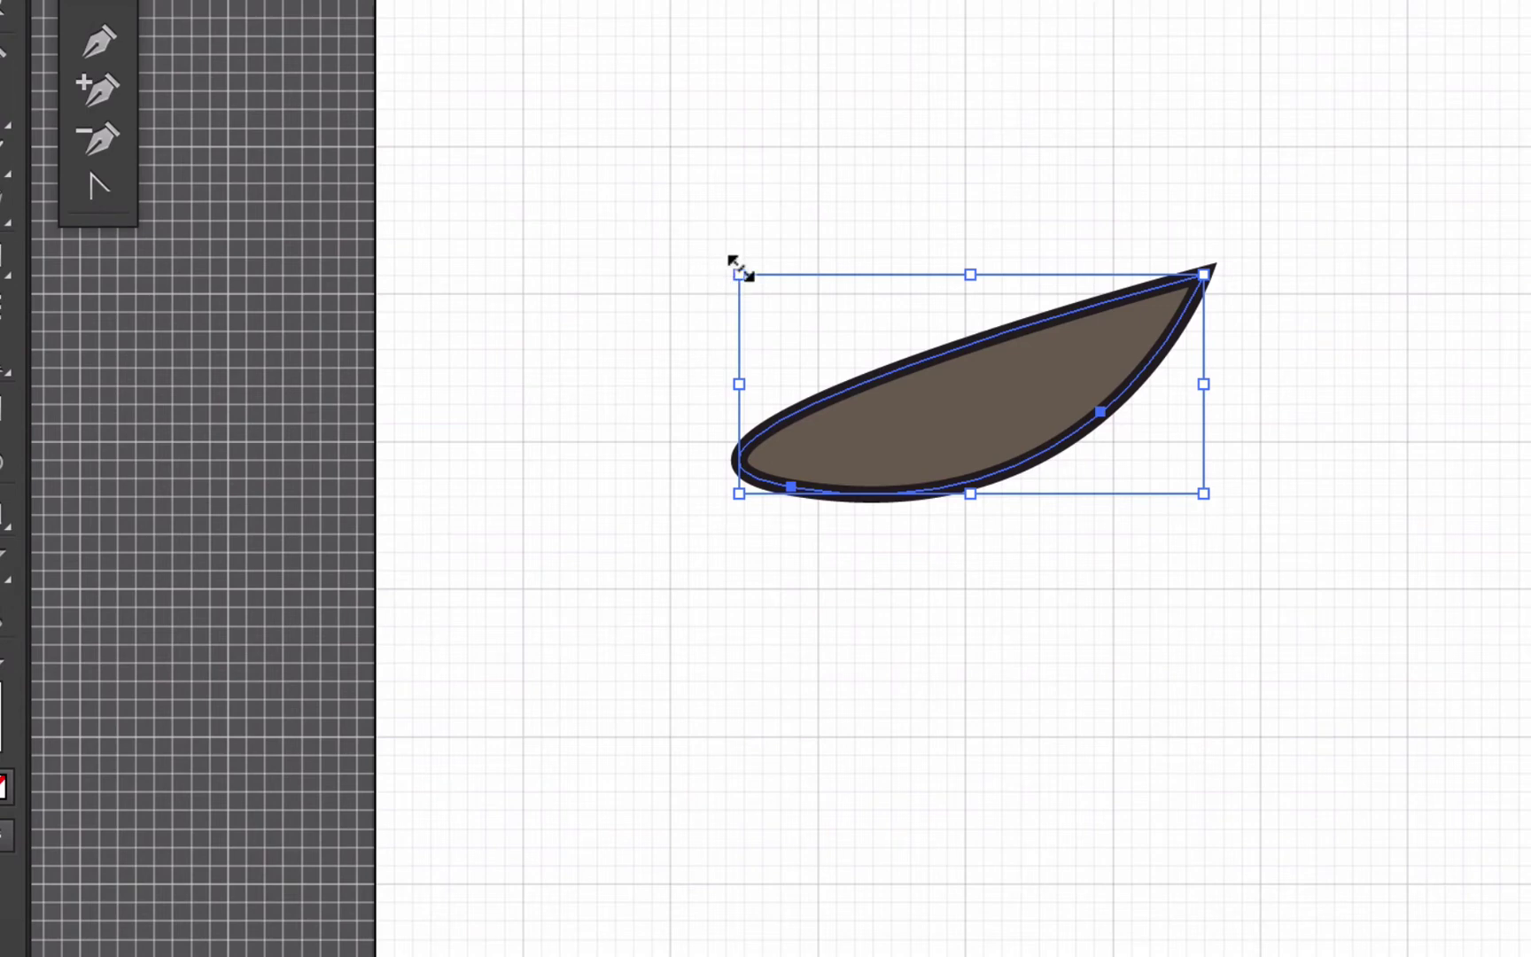
drag(741, 267, 473, 148)
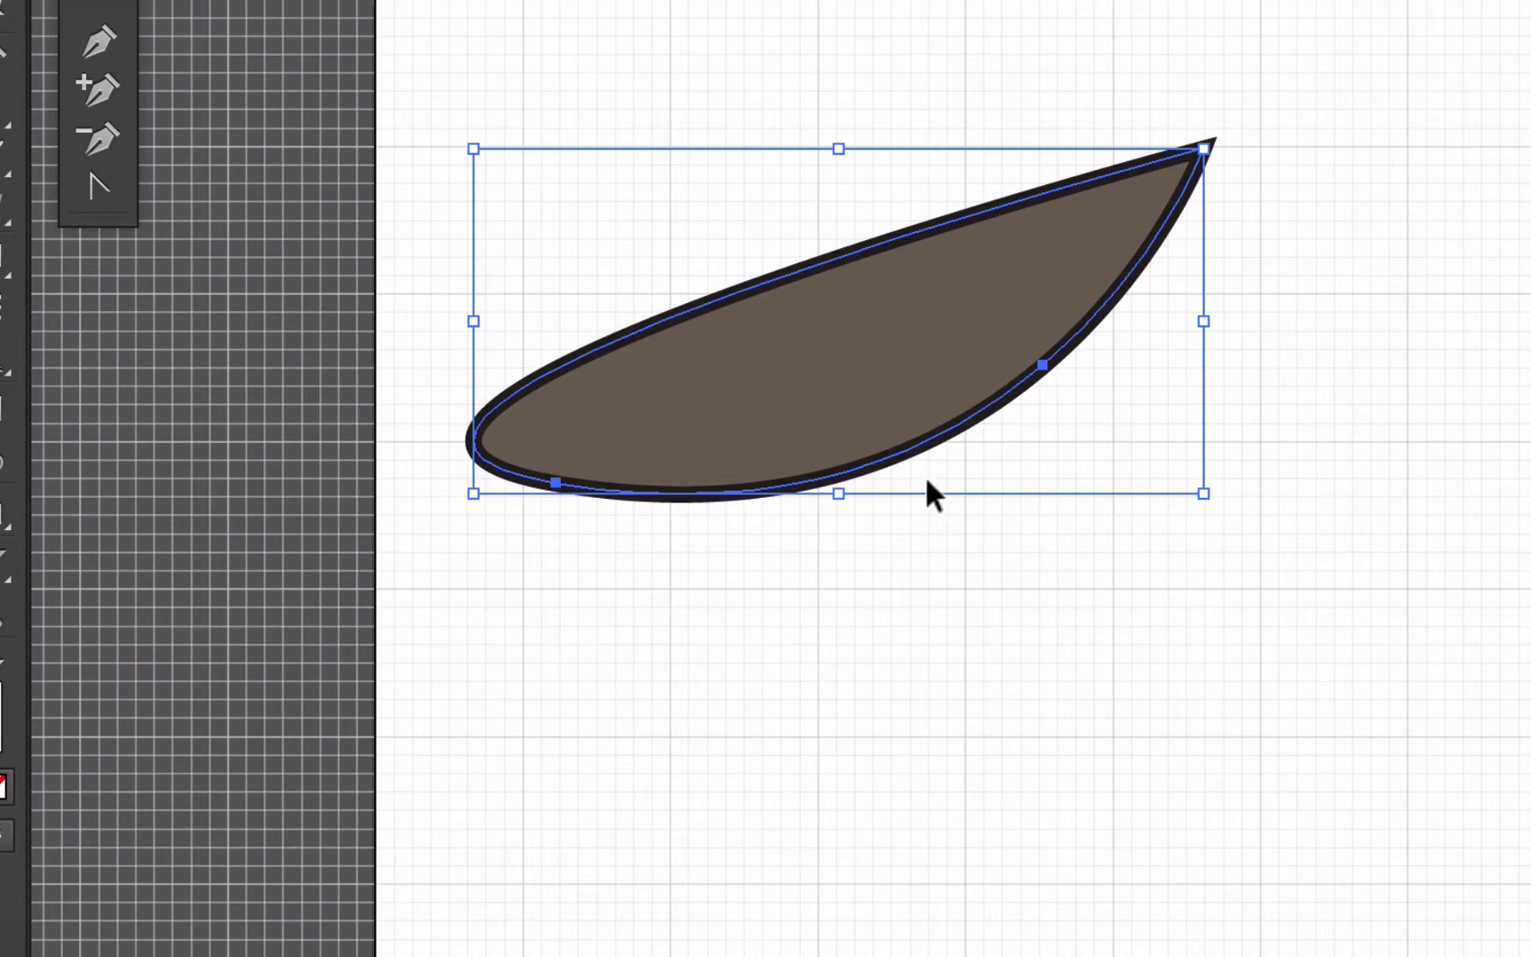
drag(830, 483, 834, 832)
scroll(1168, 797, down, 1)
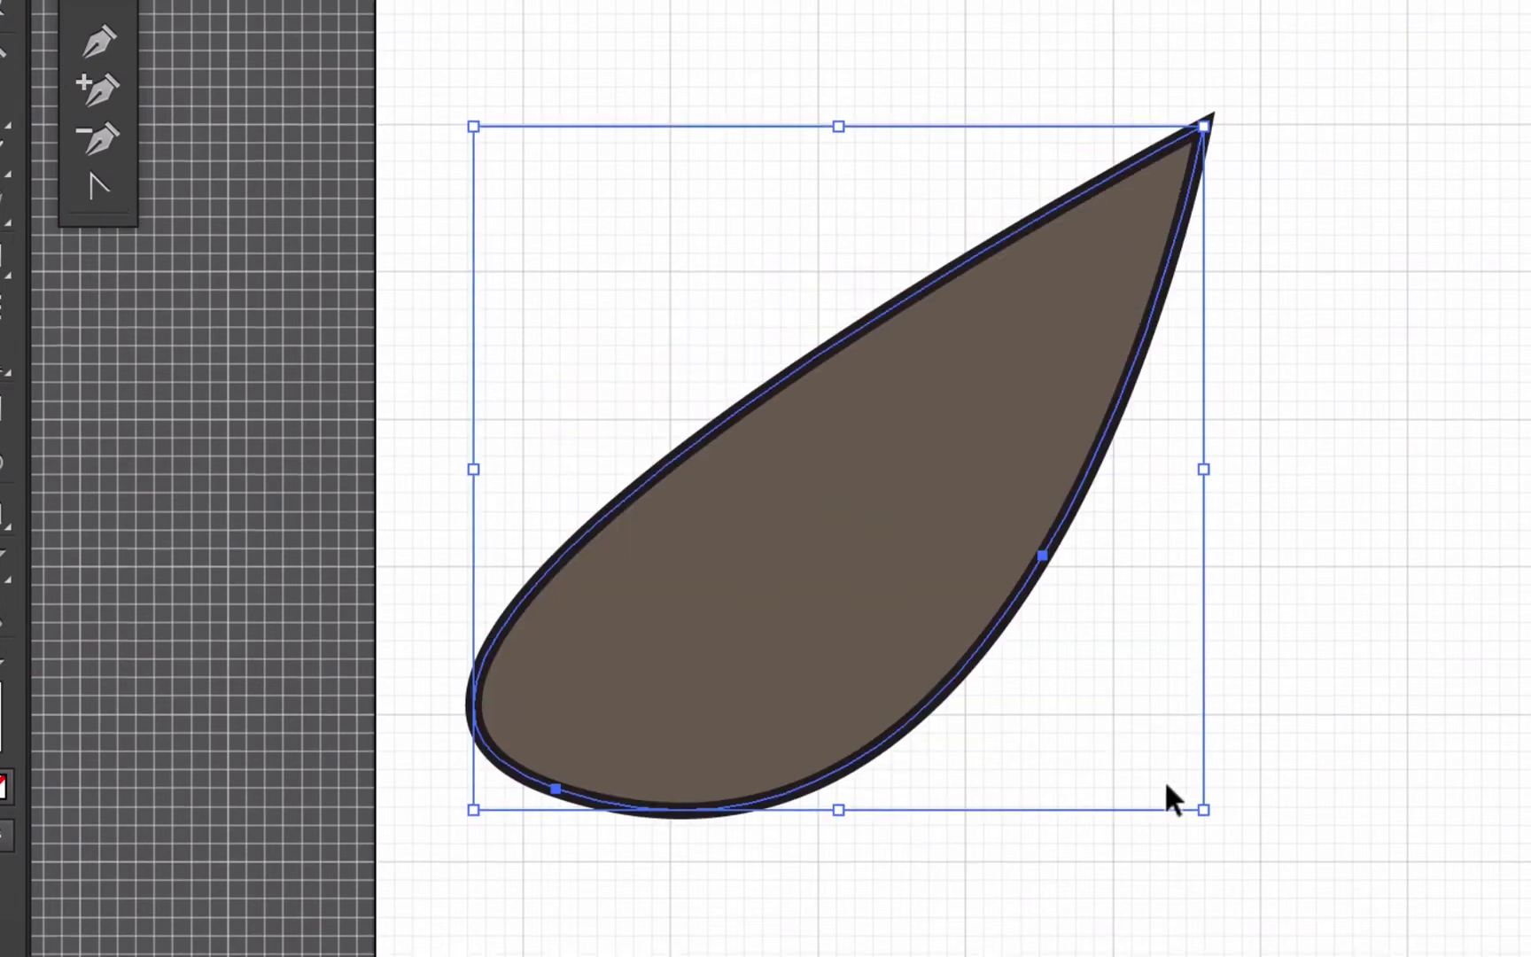
drag(1204, 809, 1530, 821)
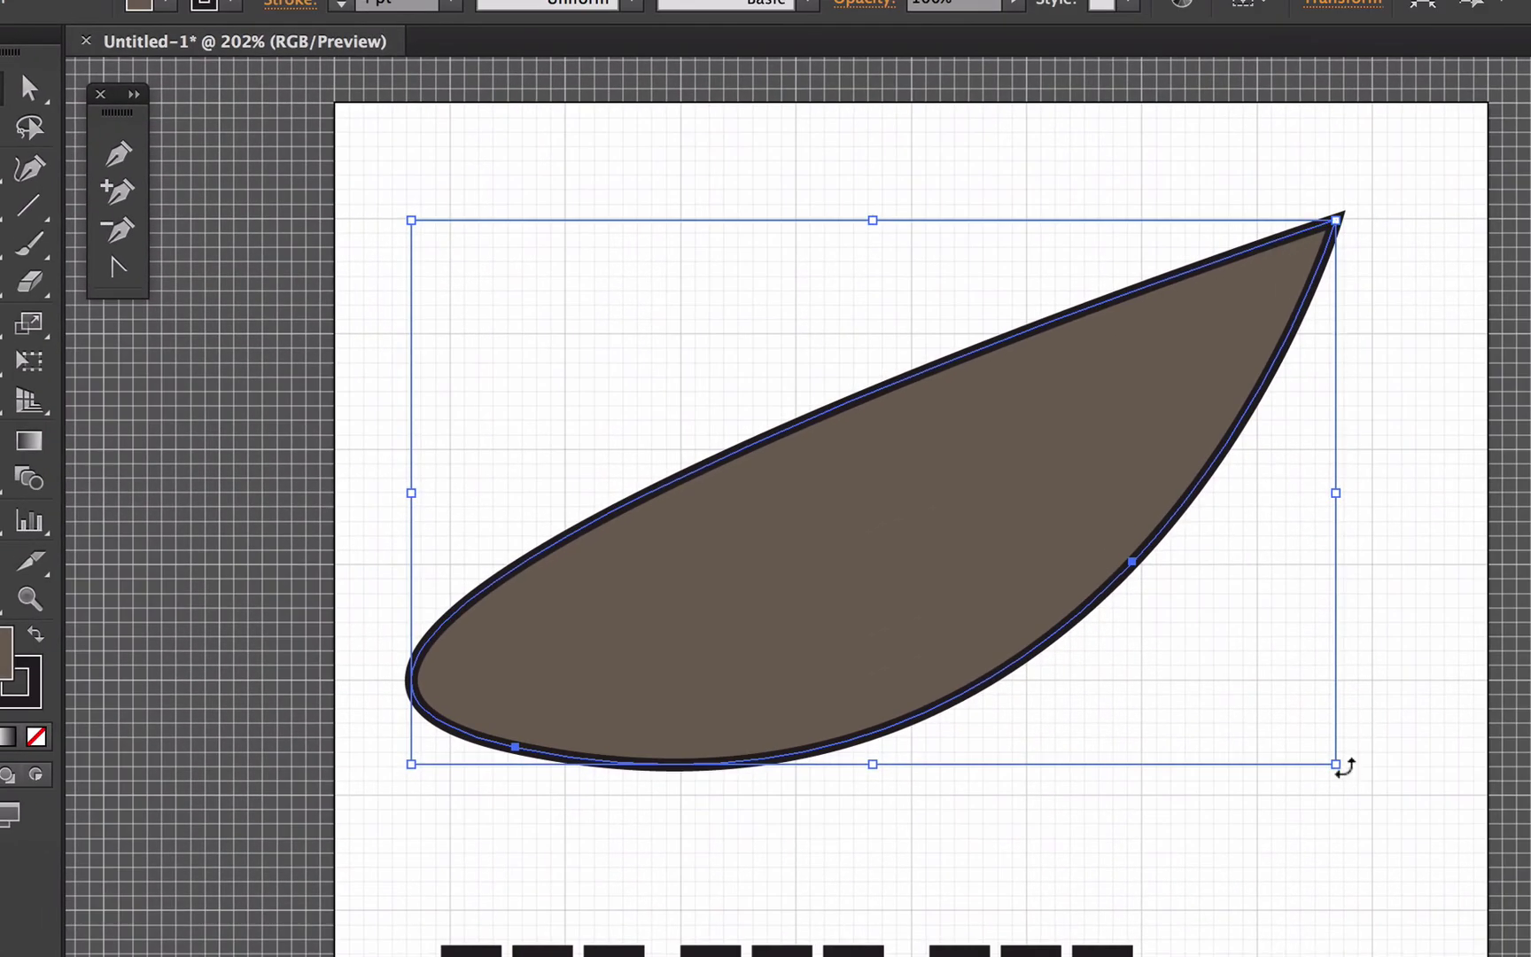
drag(1343, 770, 817, 365)
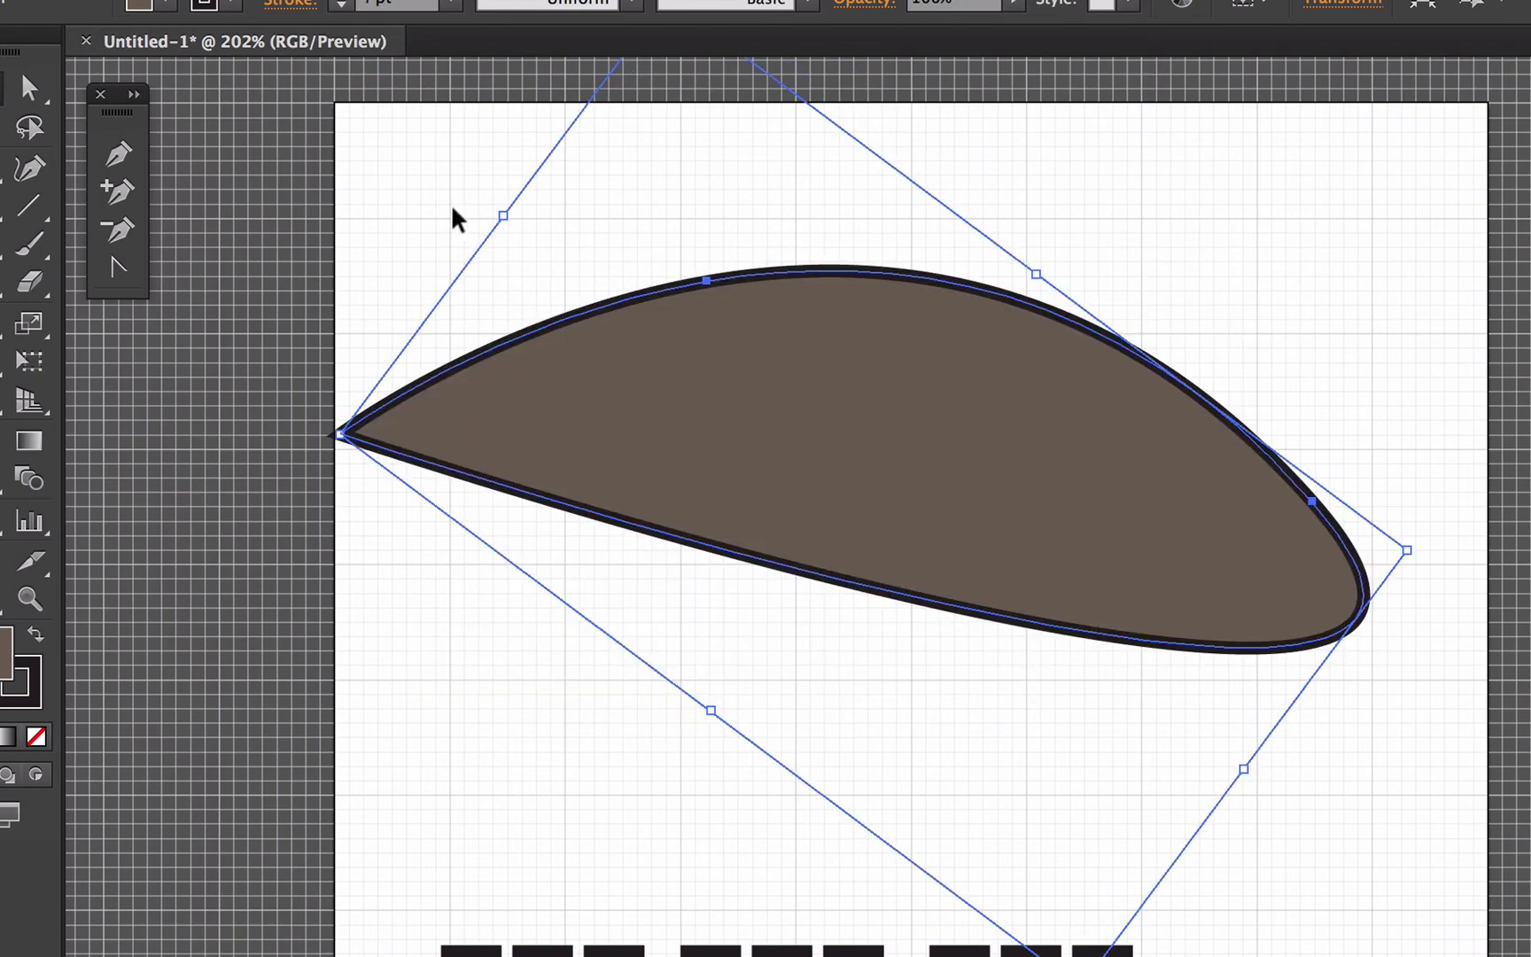
key(a)
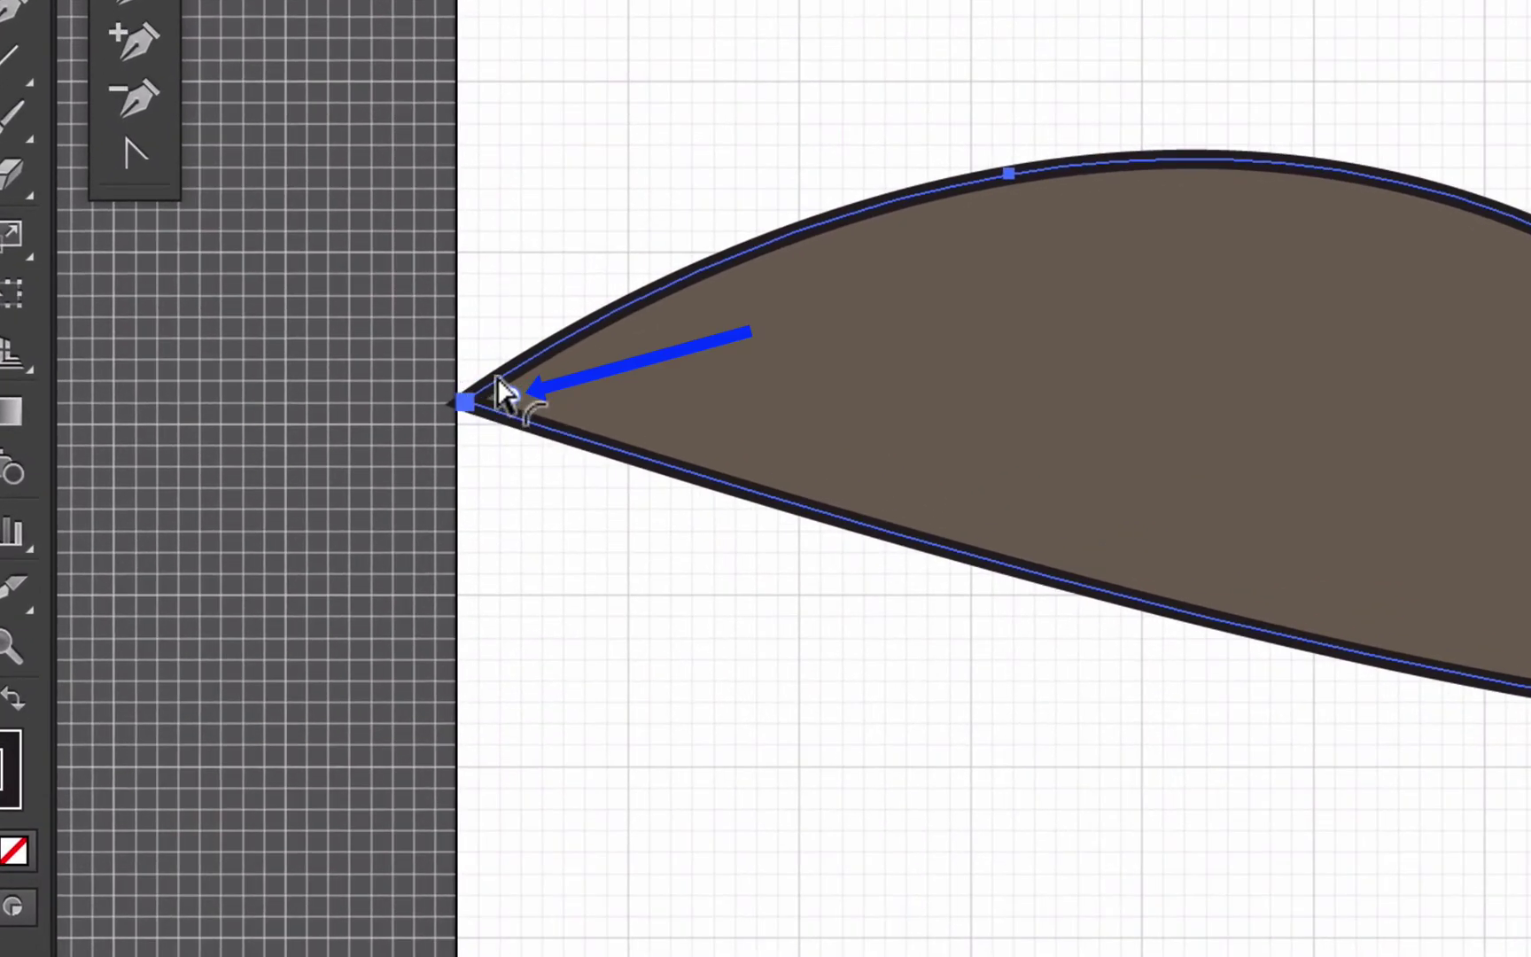
- Round the leaf's left tip to about 0.33 in with the corner widget, then delete the leaf
drag(495, 379, 730, 381)
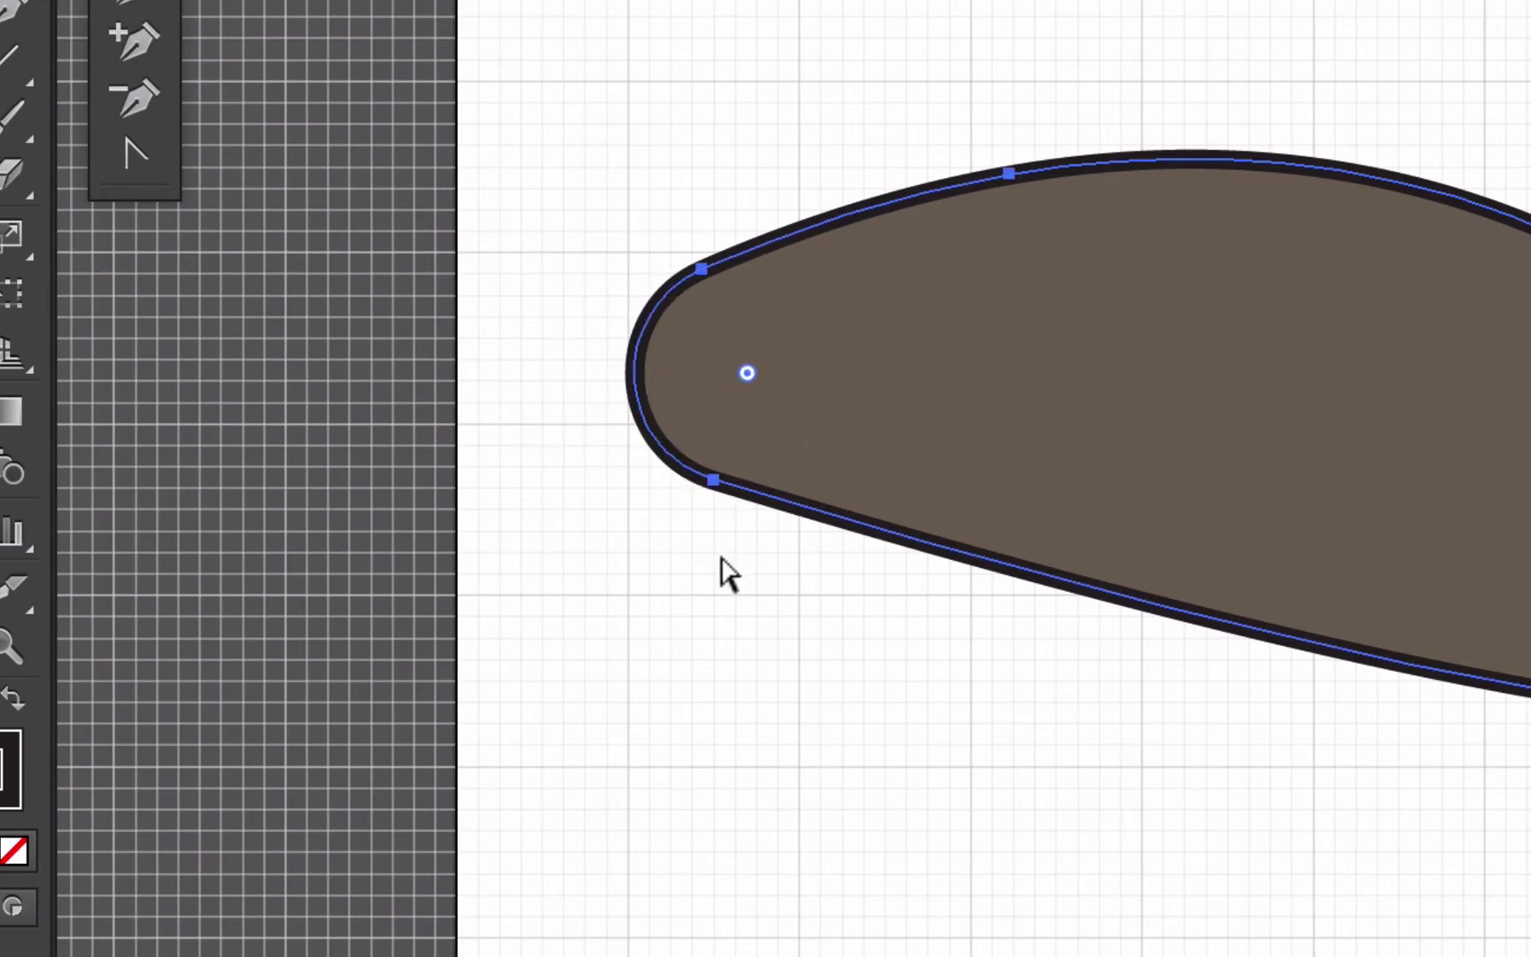
click(1007, 173)
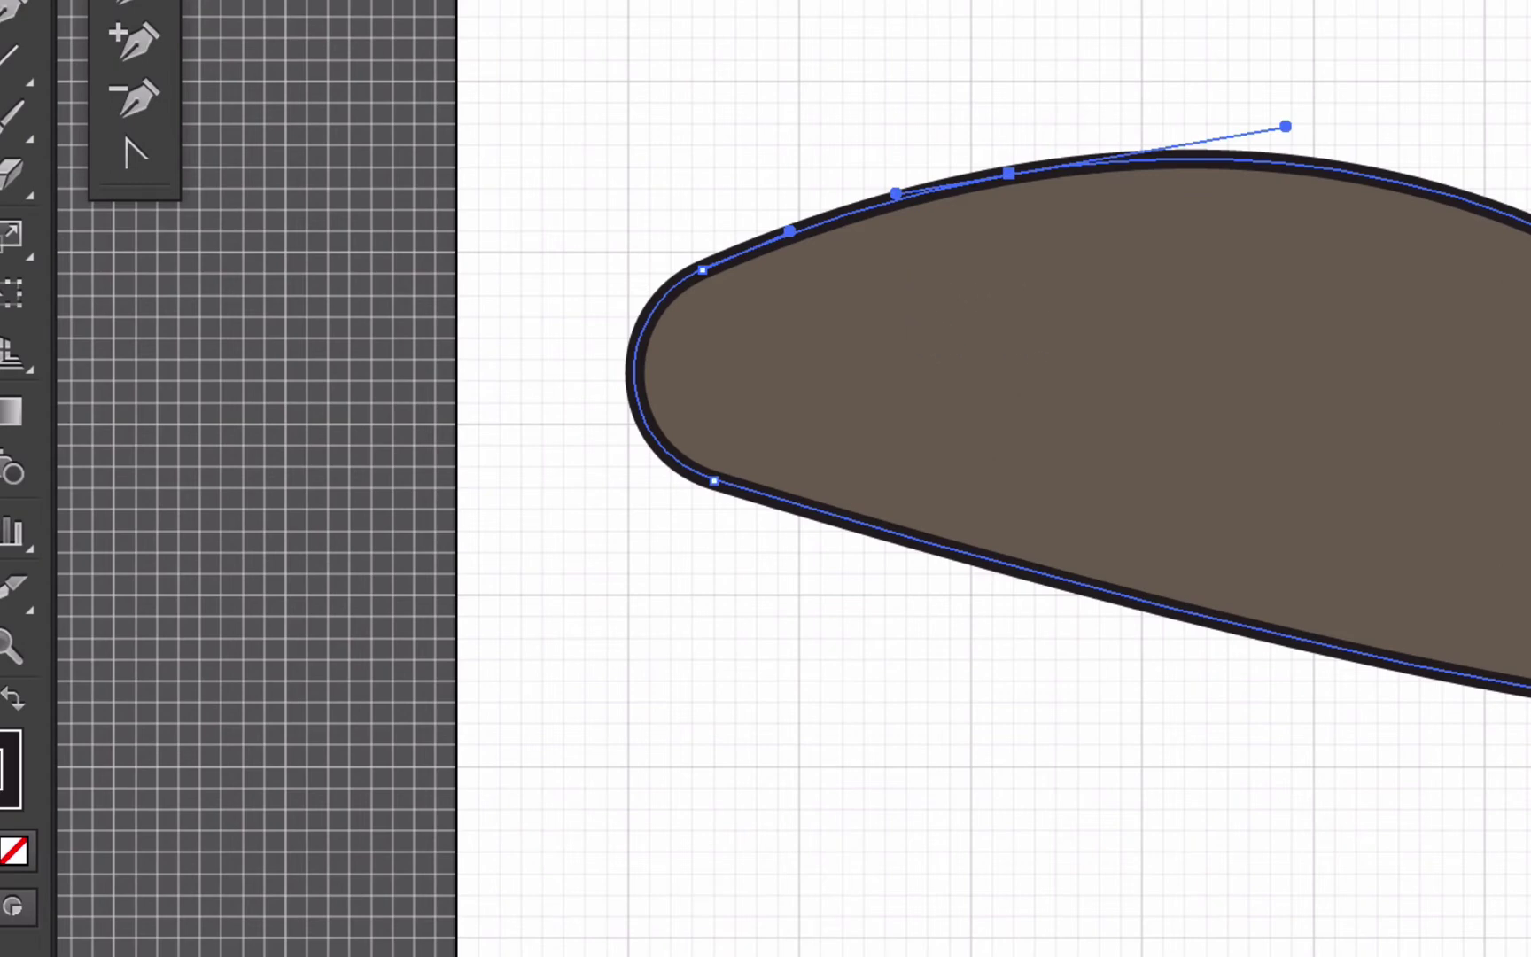
click(1196, 295)
key(Delete)
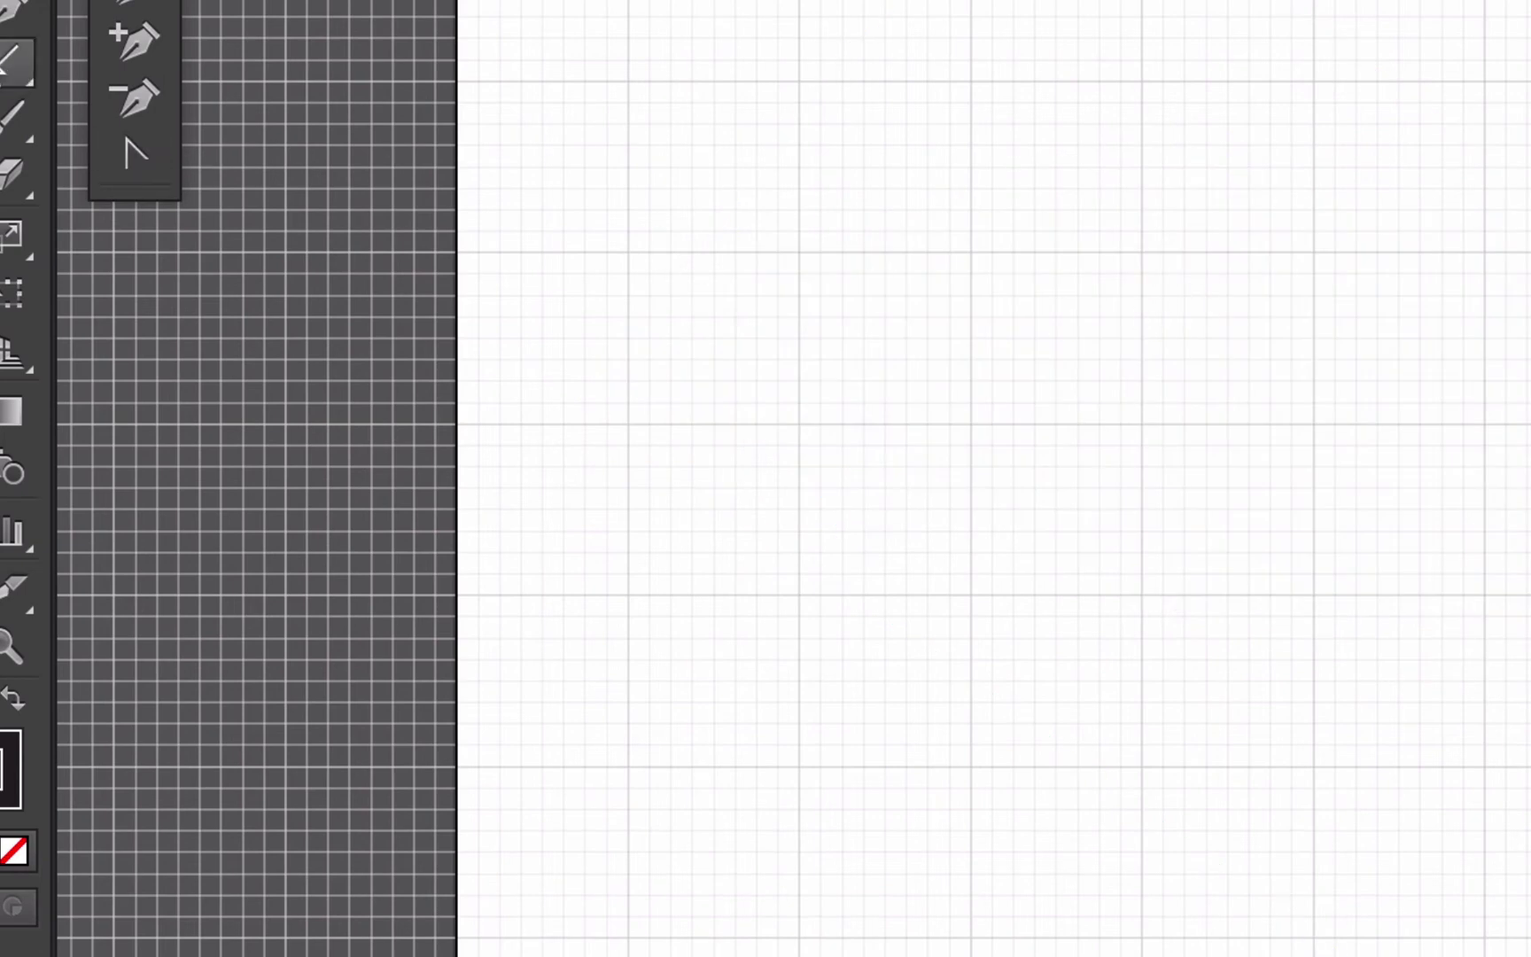
- Draw a triangle from a lower-left corner, a top-right apex and a bottom-right corner, closing it
click(128, 7)
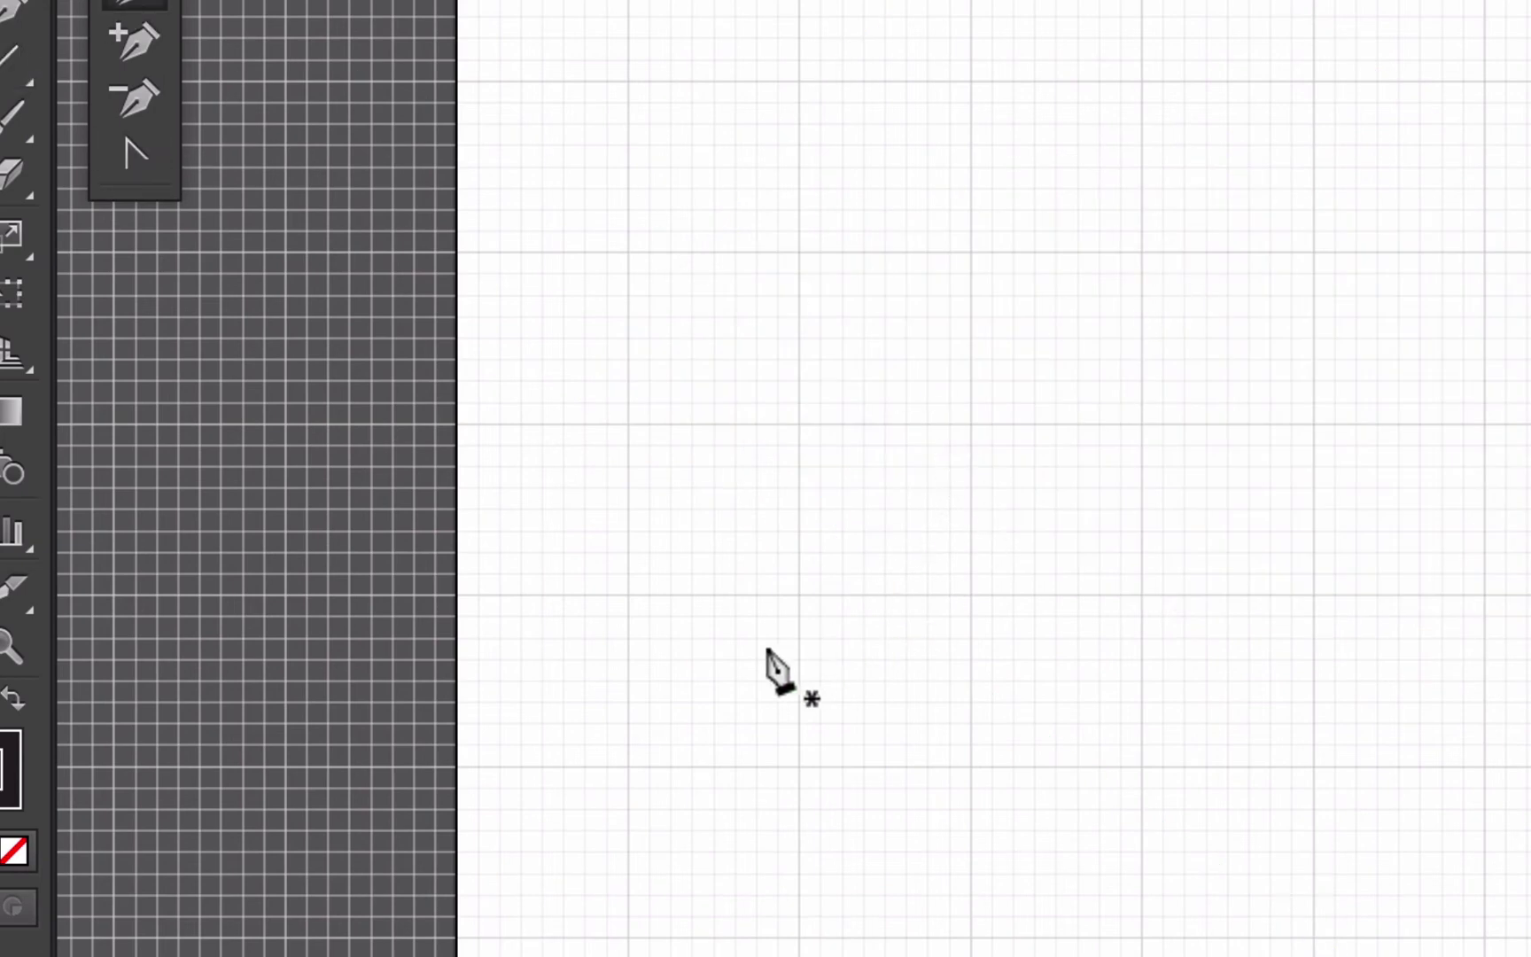
click(796, 592)
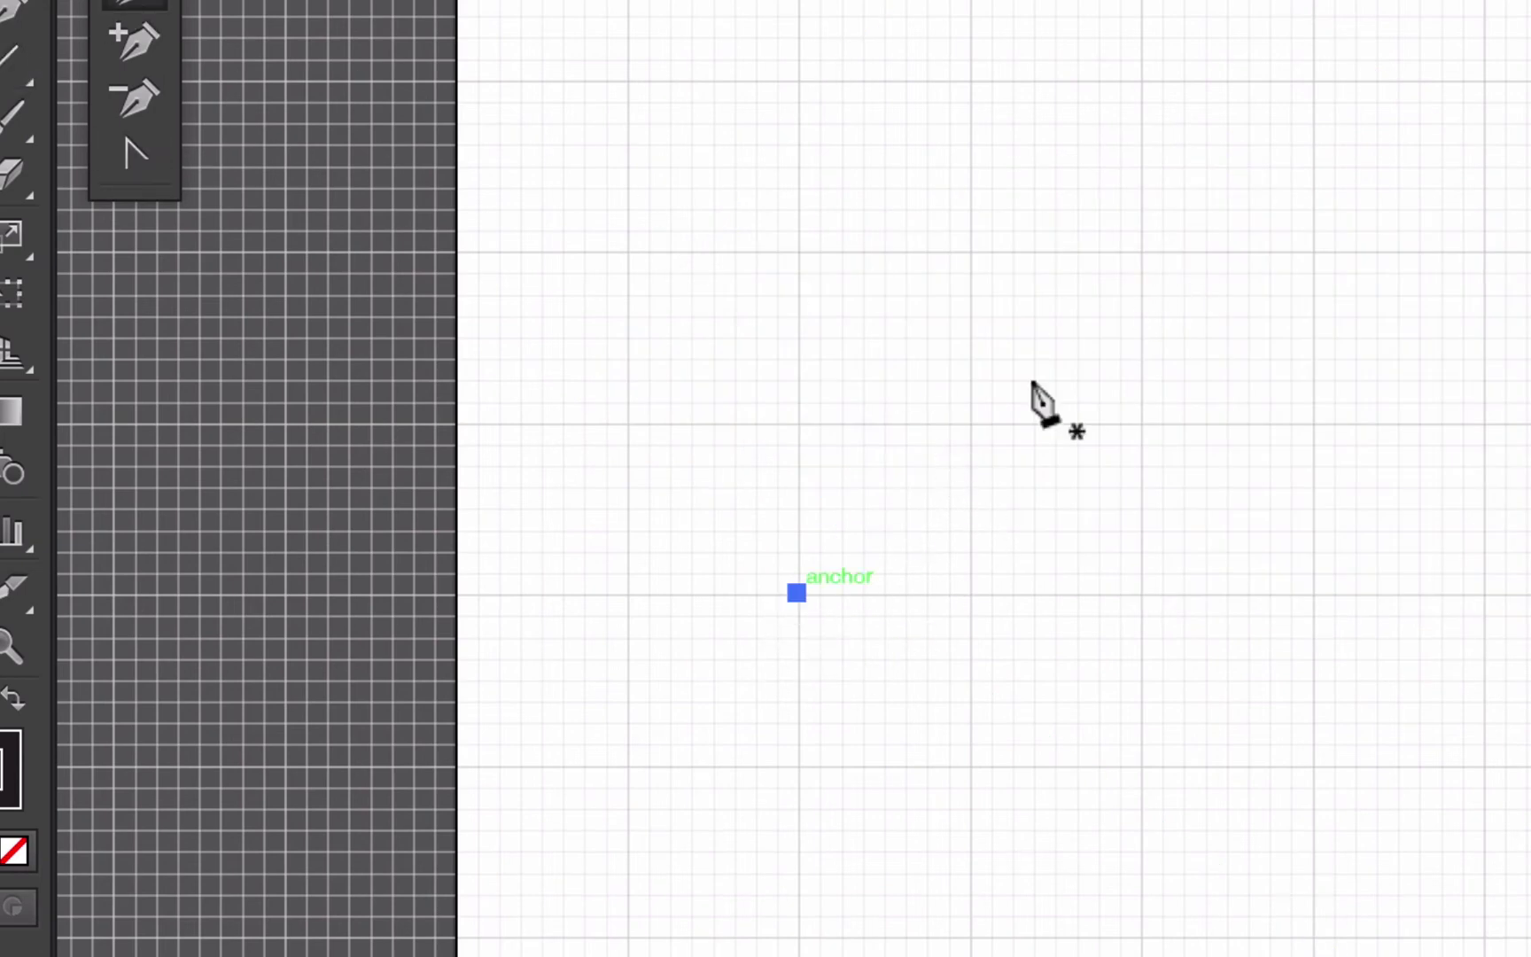
click(1315, 77)
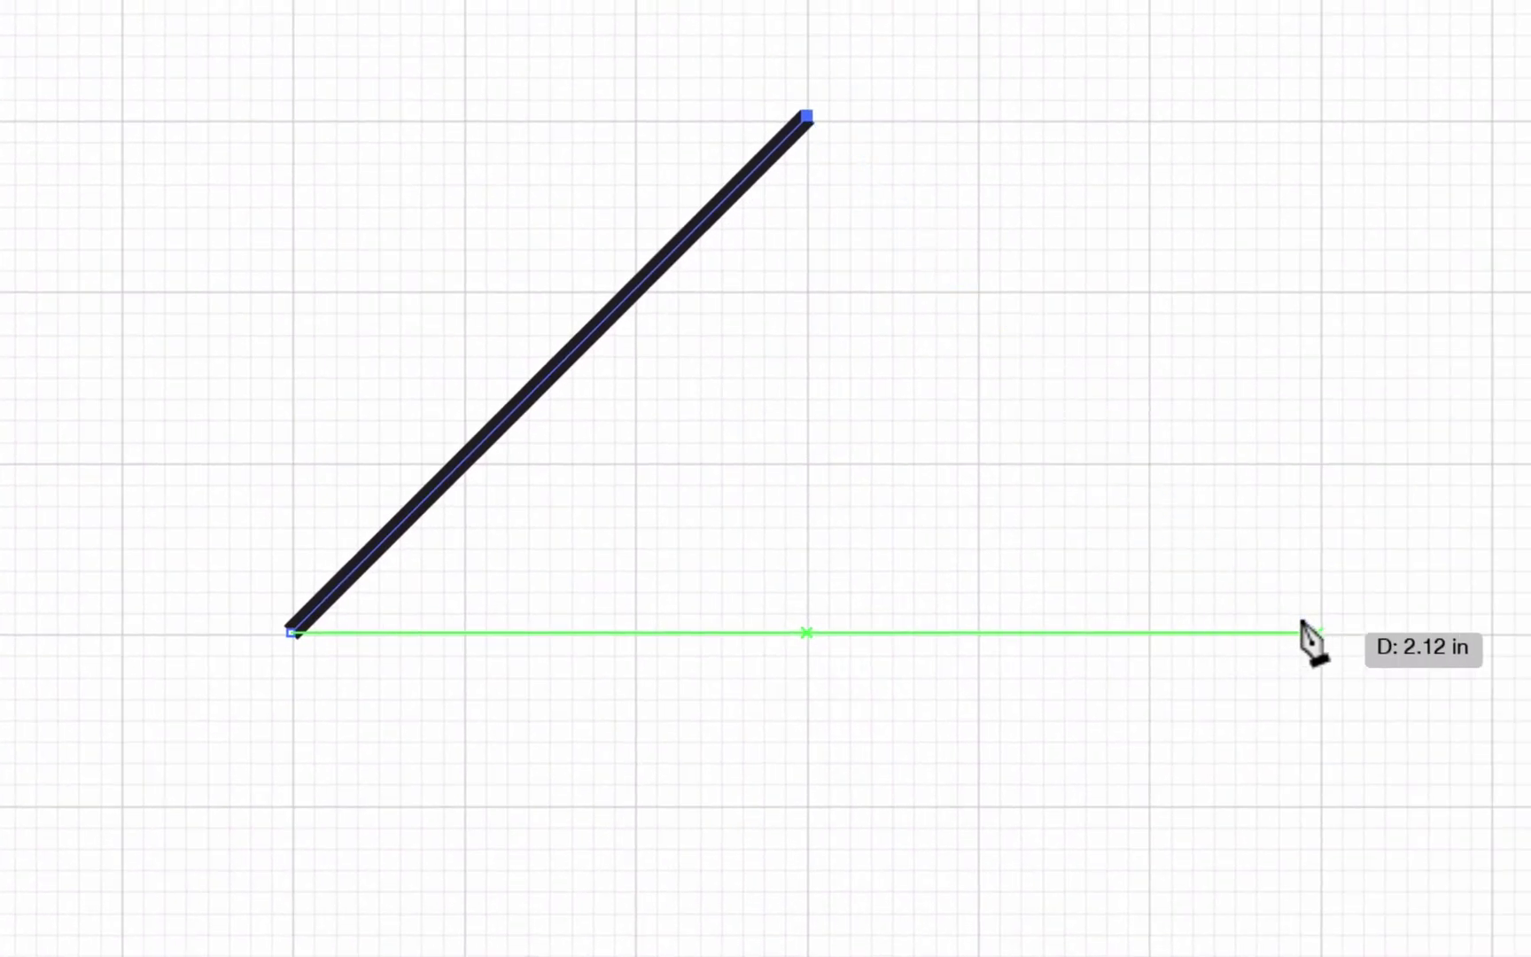
click(1315, 633)
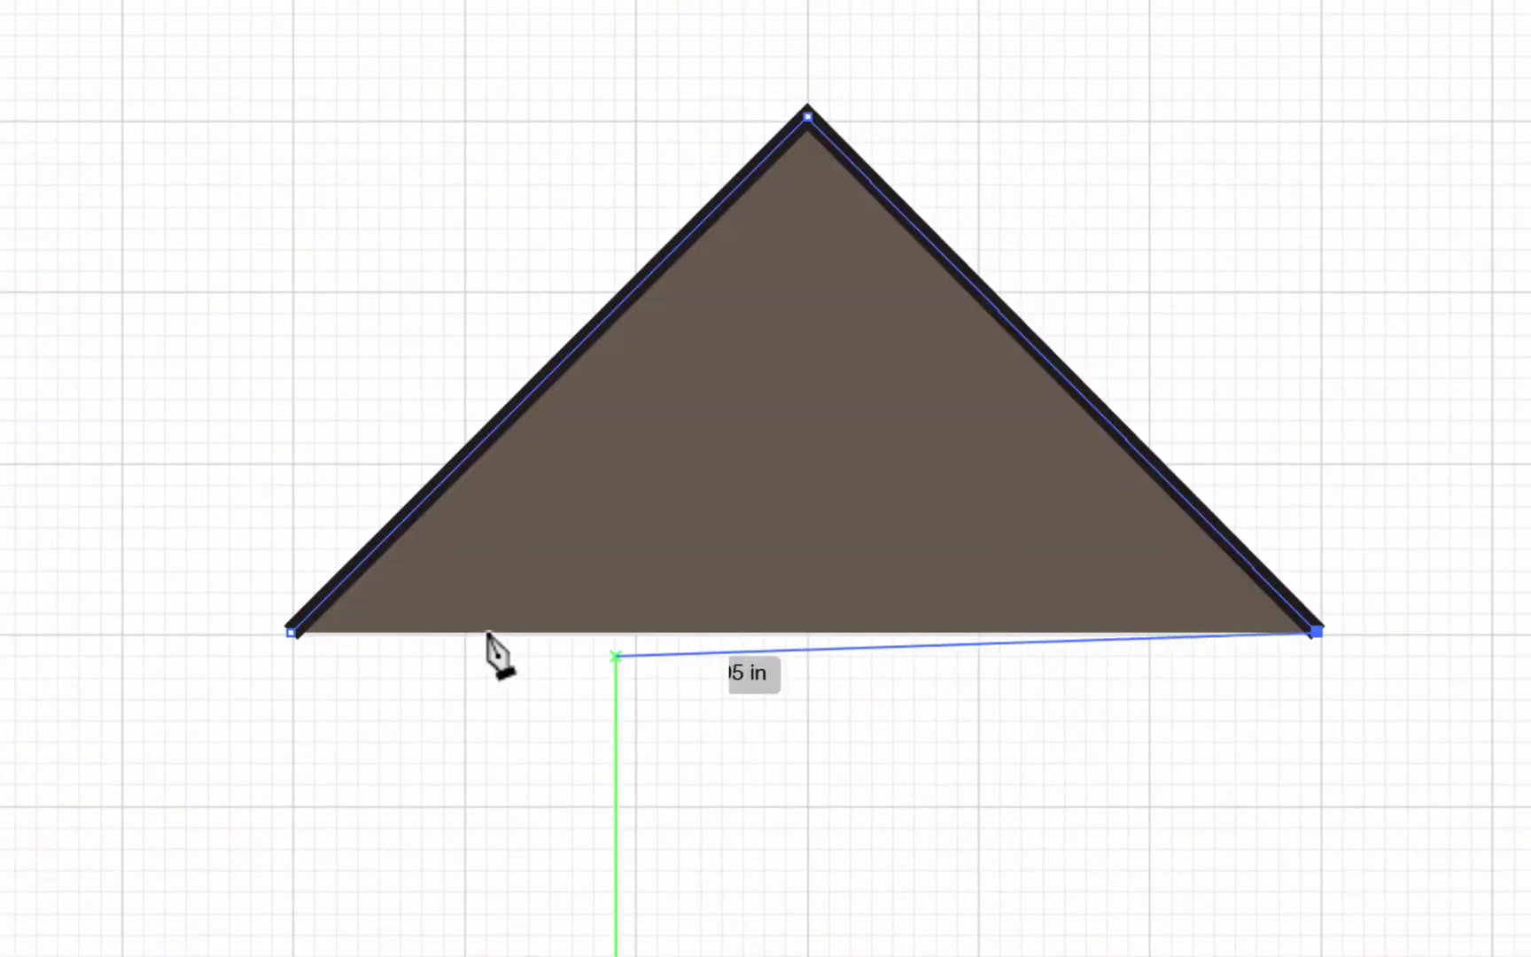
click(292, 633)
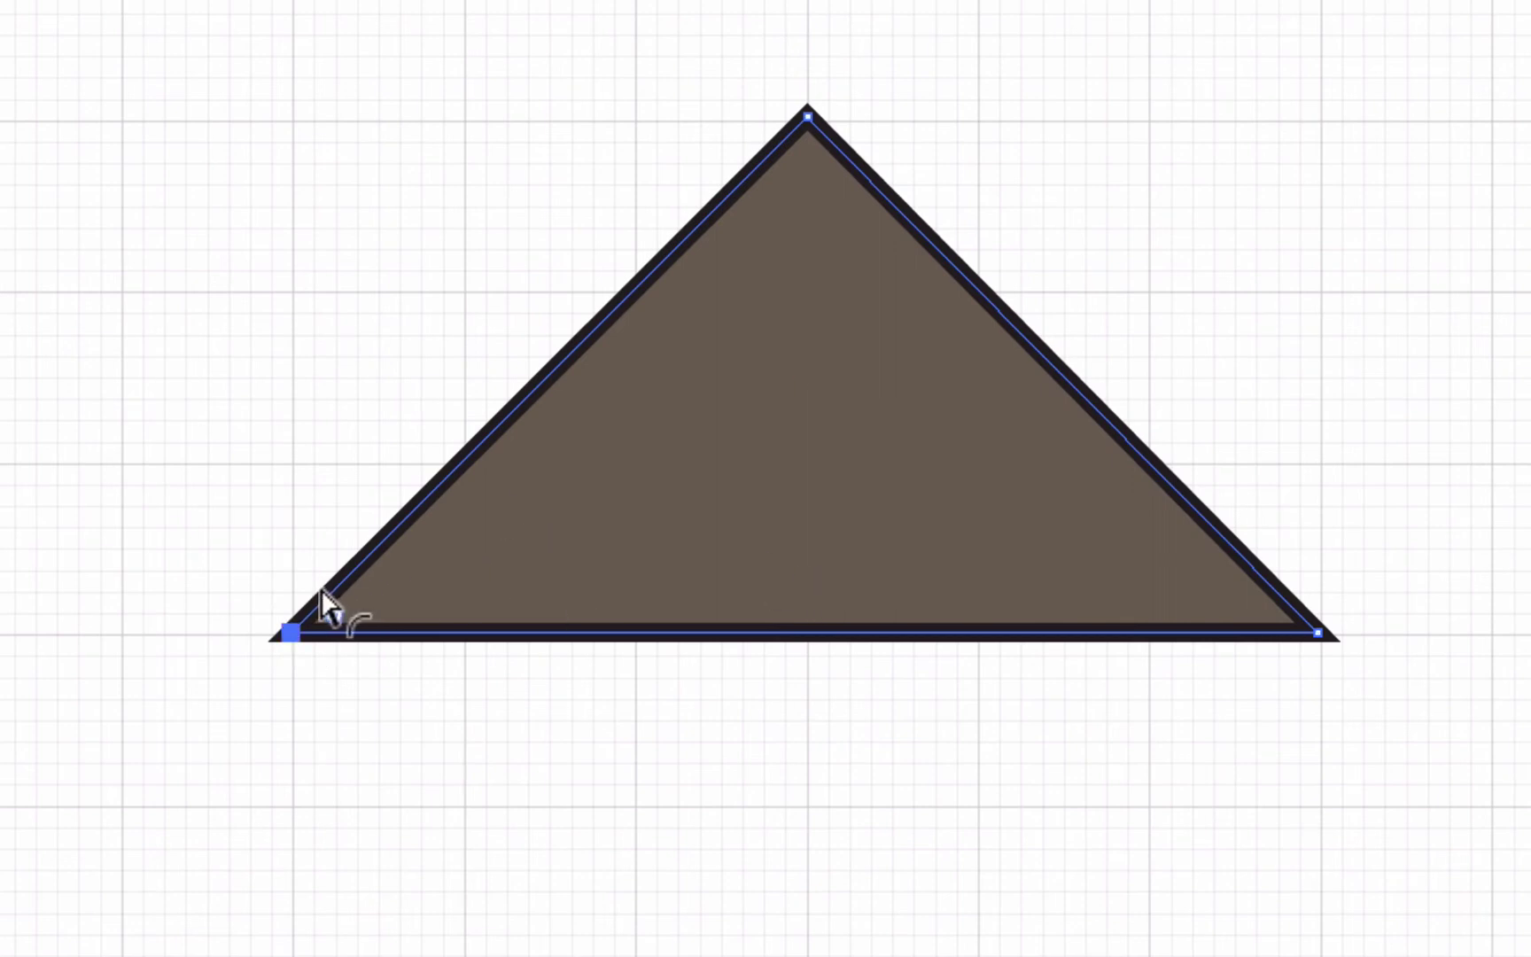
- Round the triangle's top and bottom-right corners by dragging their live corner widgets
click(800, 107)
drag(792, 150, 795, 277)
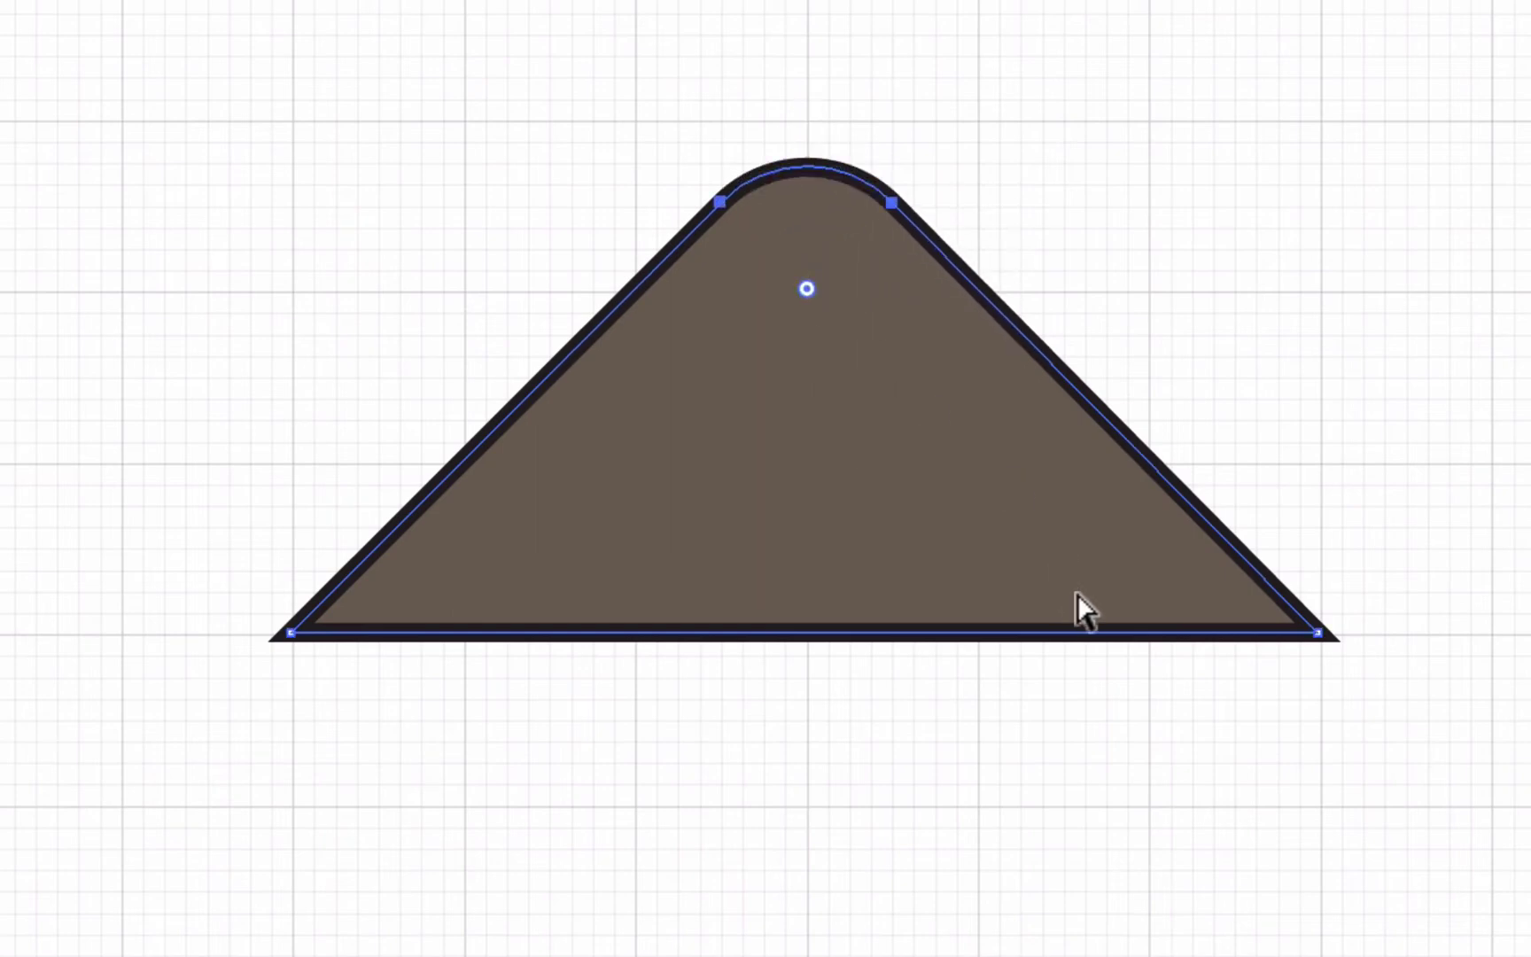
click(1316, 632)
drag(1257, 599, 1143, 561)
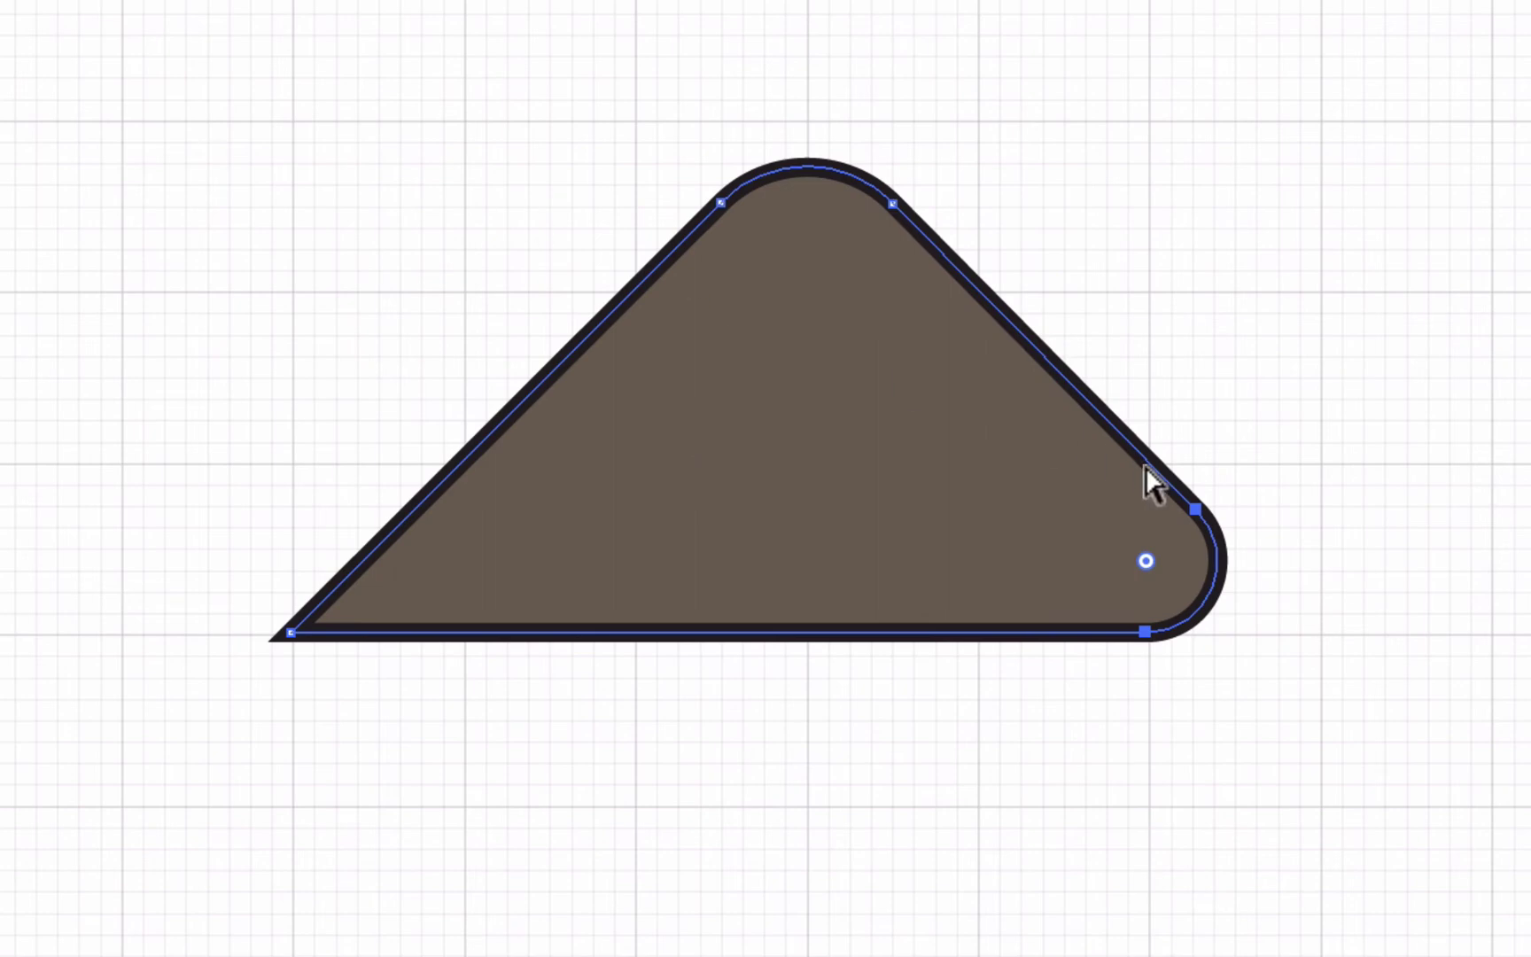
- Undo an accidental curve distortion, then round the bottom-left corner to a 0.17 in radius
click(1195, 509)
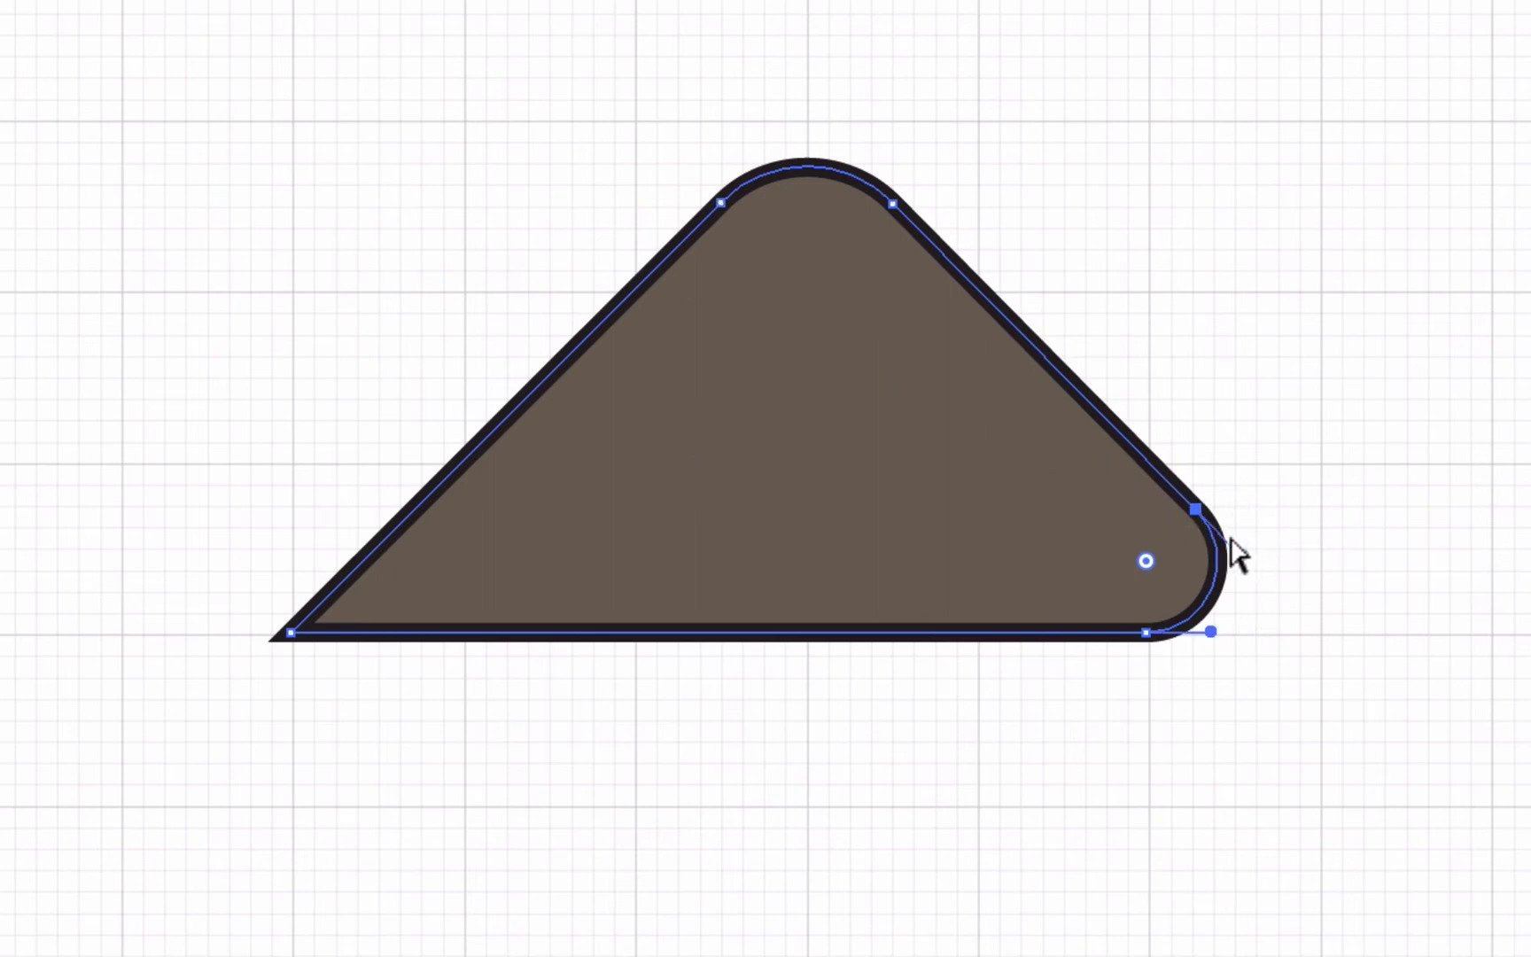
drag(1242, 553, 1466, 956)
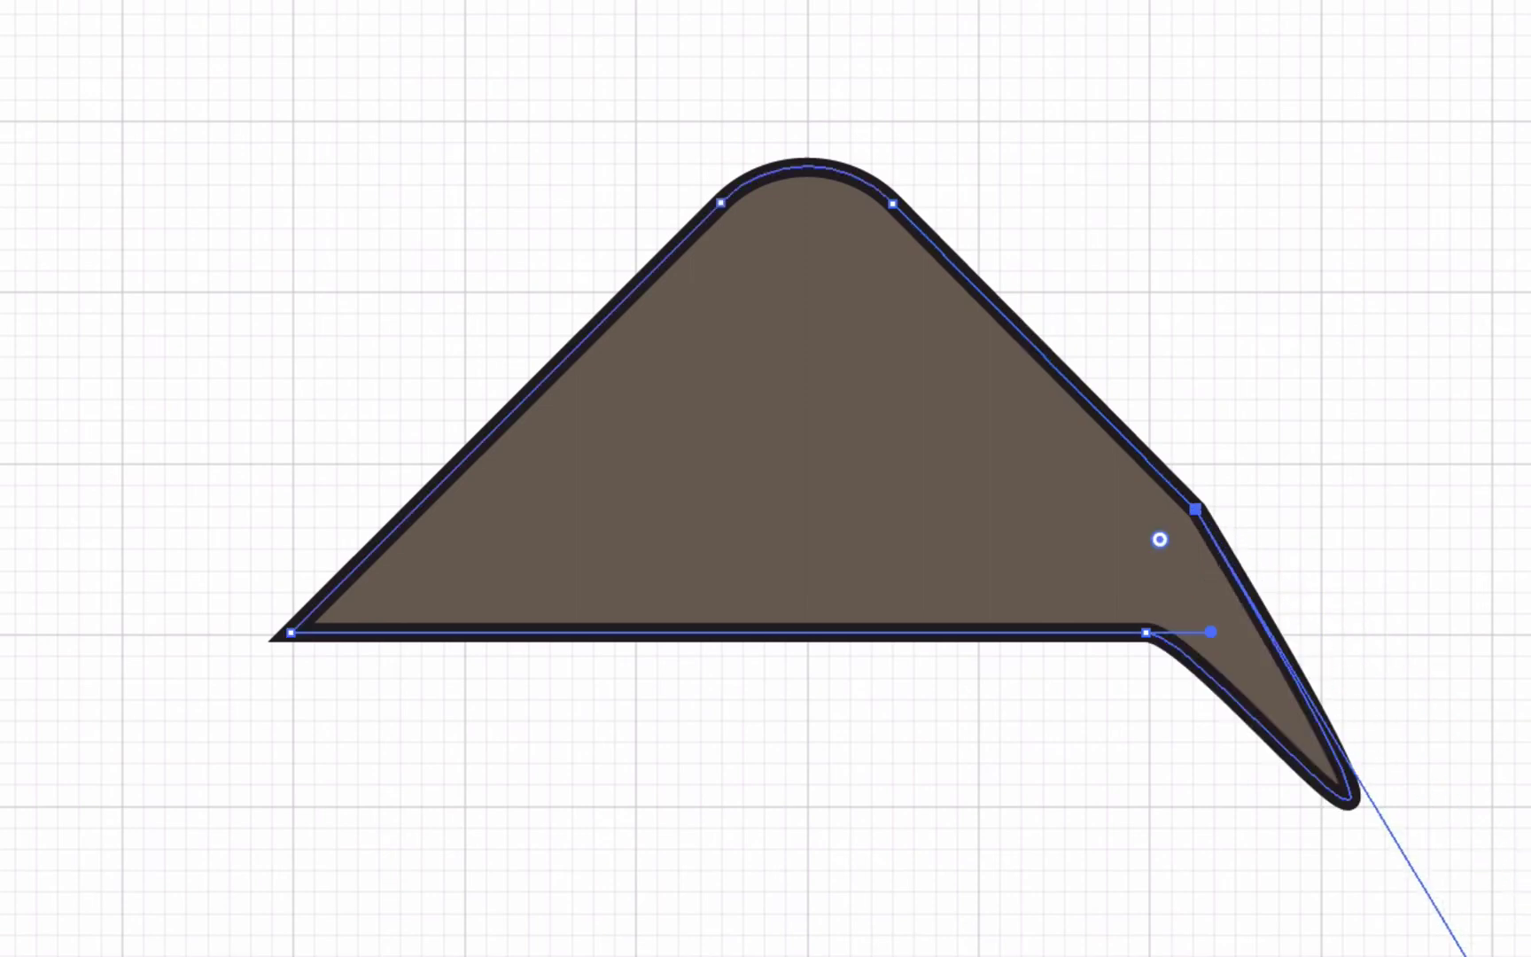
key(super+z)
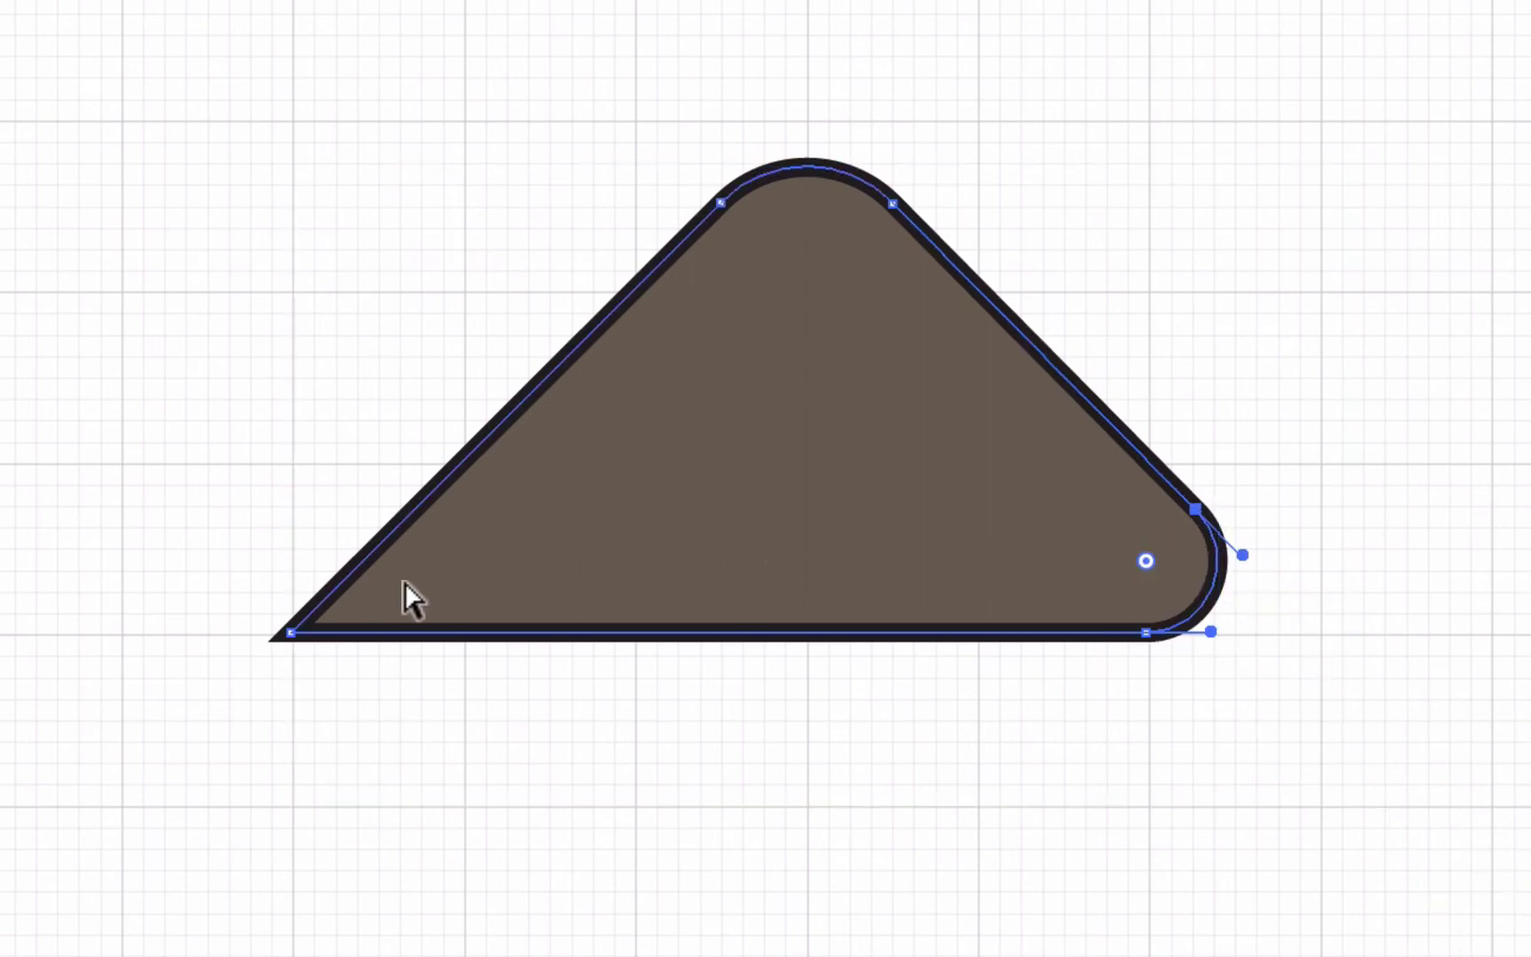
click(283, 632)
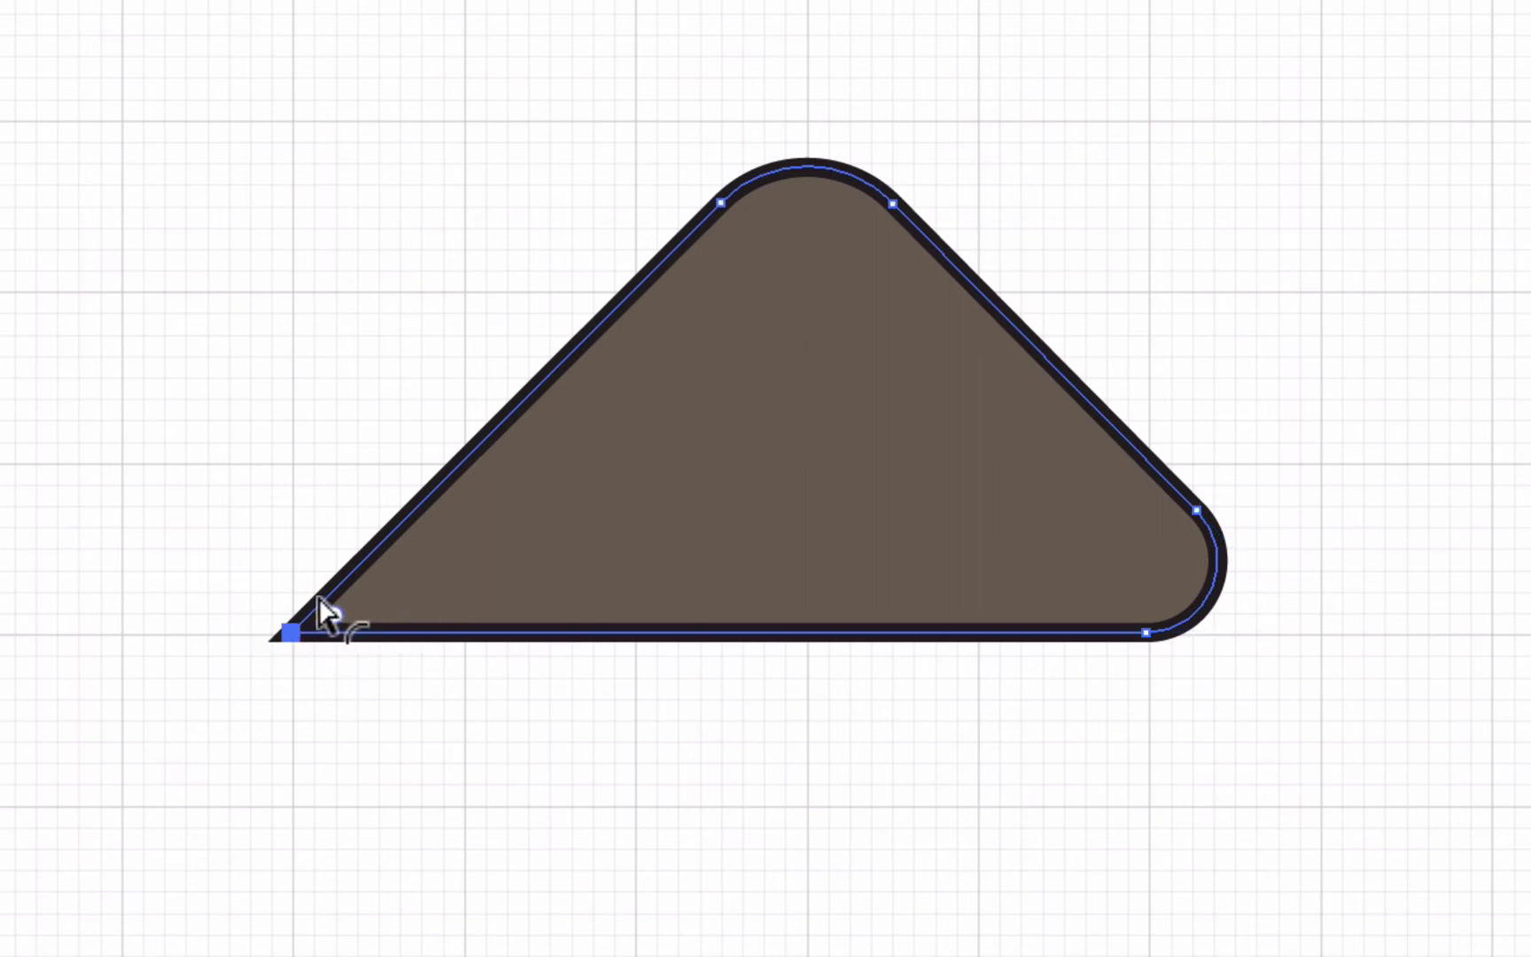
drag(320, 597, 890, 509)
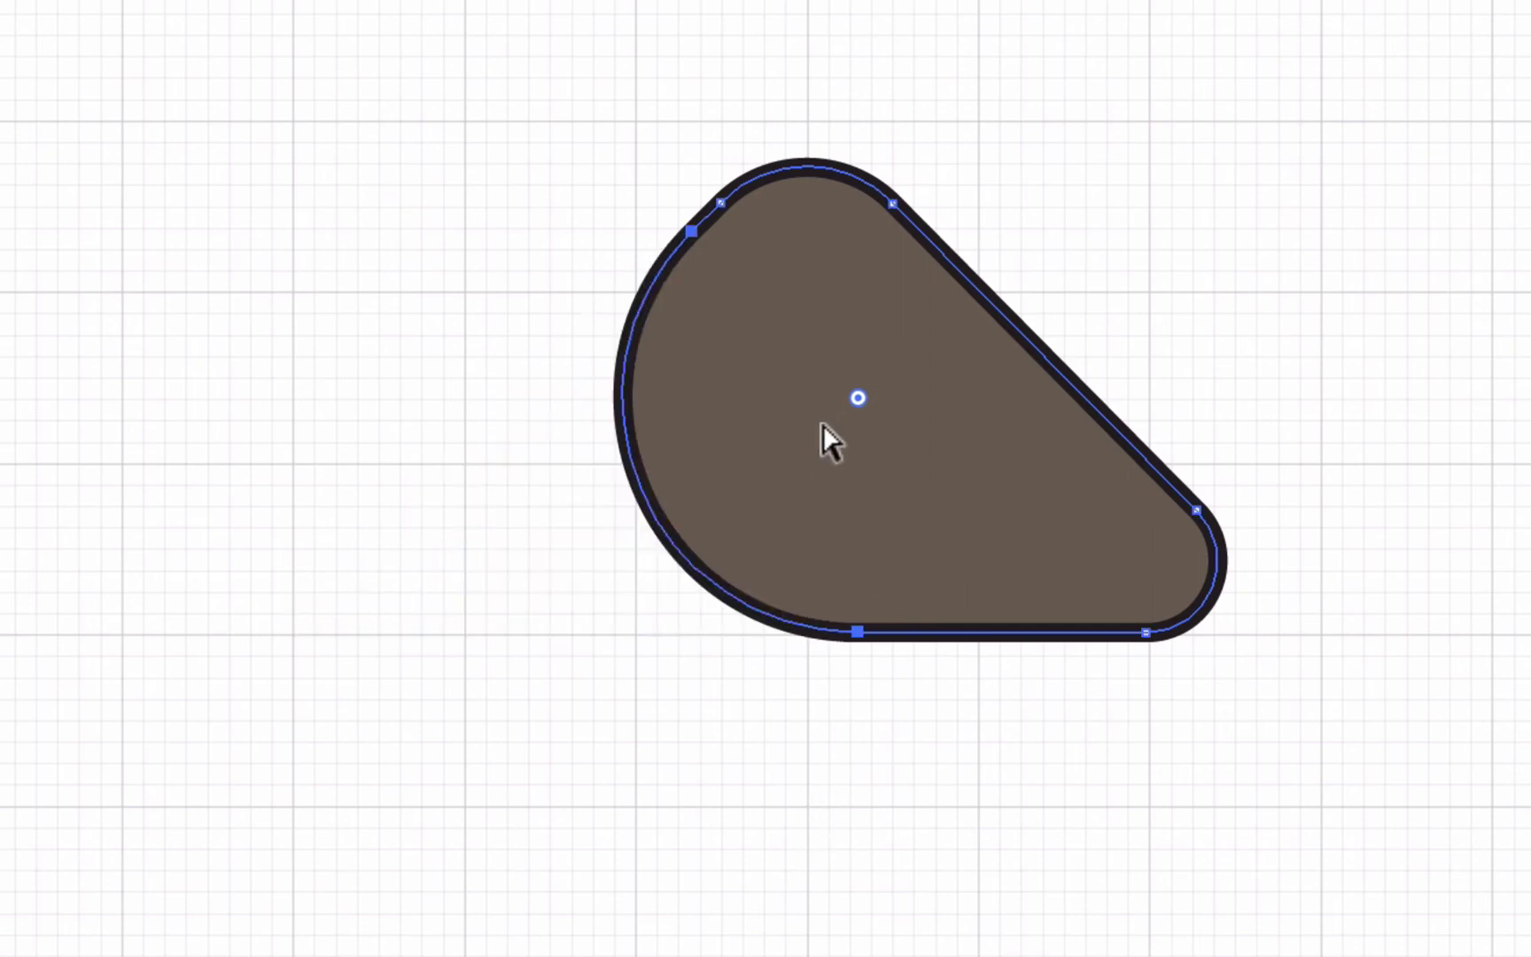
drag(844, 386, 408, 605)
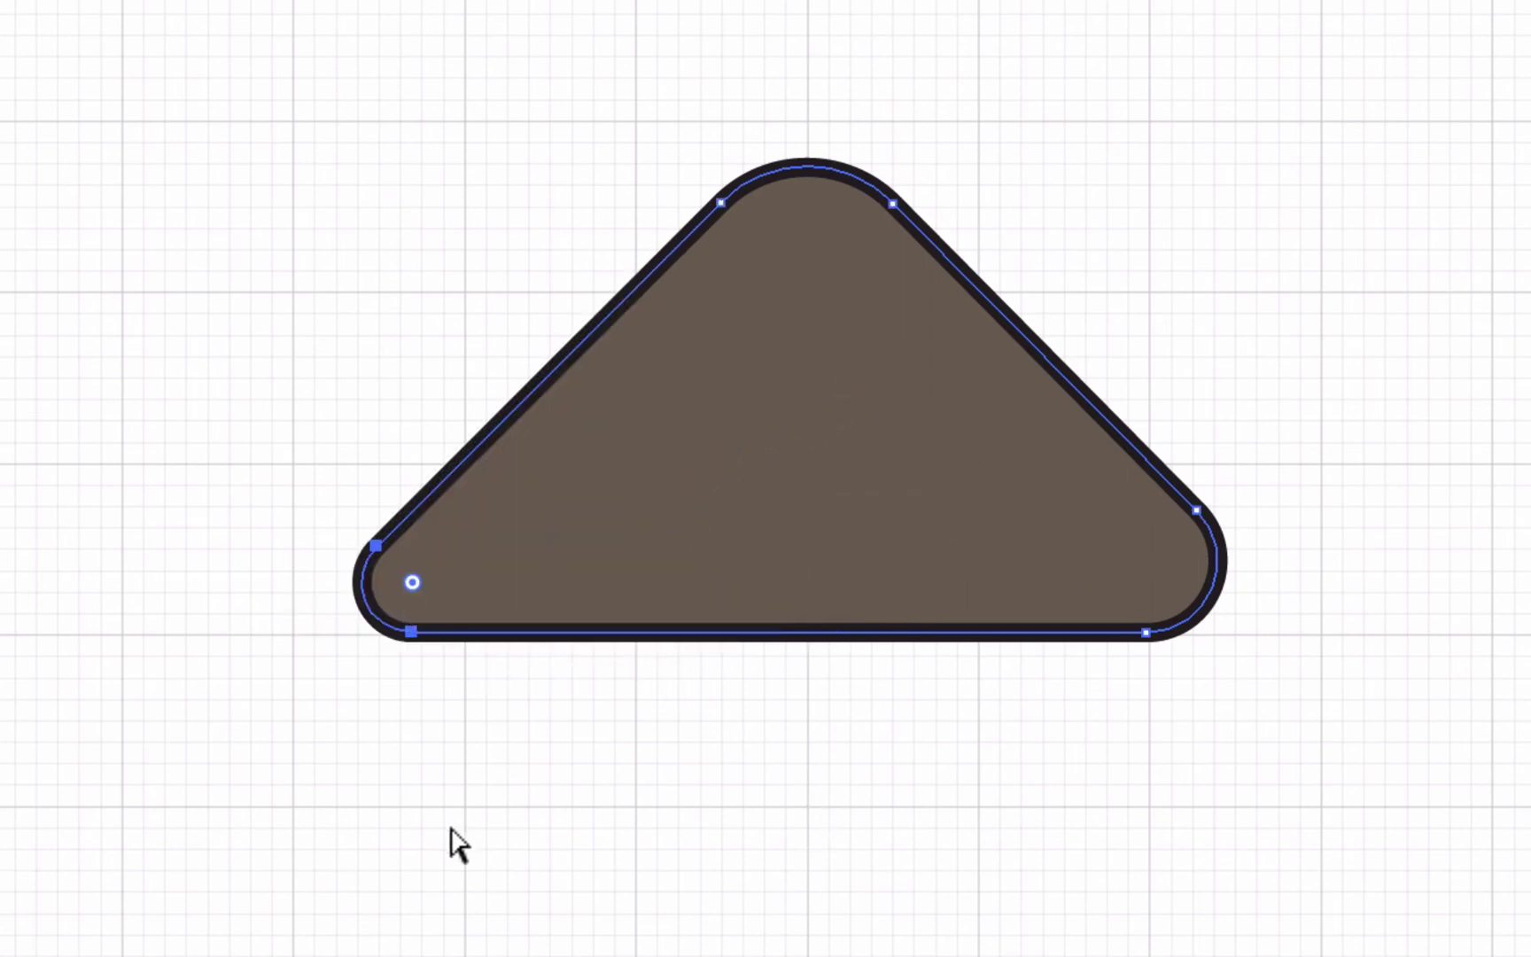
- Set the top corner radius to 0.15 in and lower-right to 0.55 in, then delete the triangle
click(720, 202)
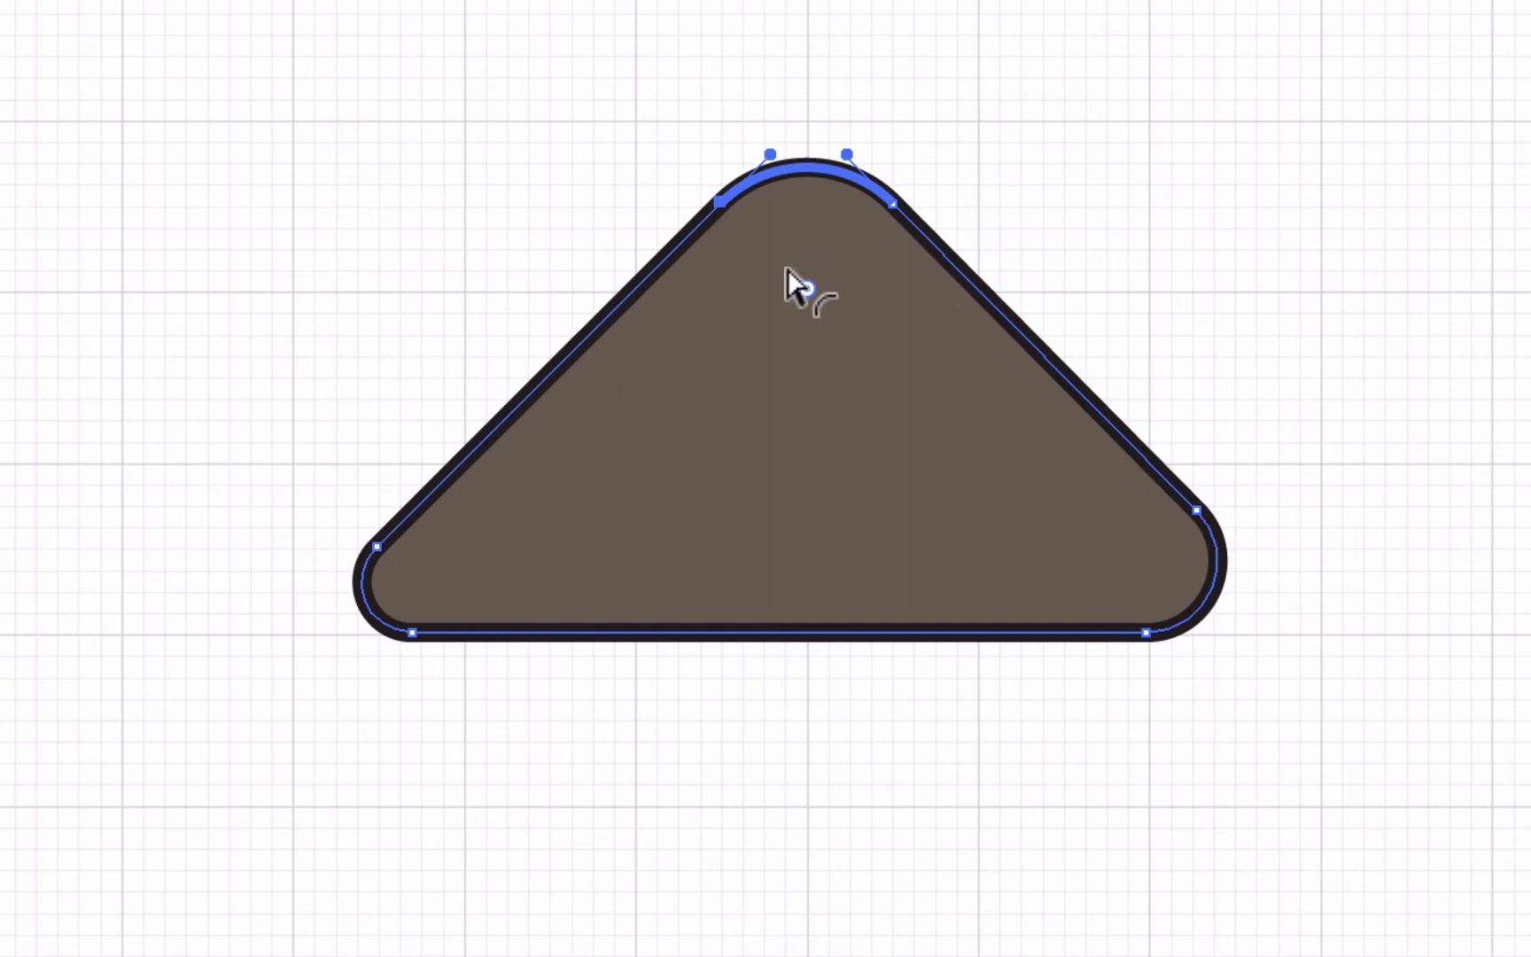
mouse_move(794, 273)
mouse_down()
mouse_move(787, 174)
mouse_move(806, 254)
mouse_up()
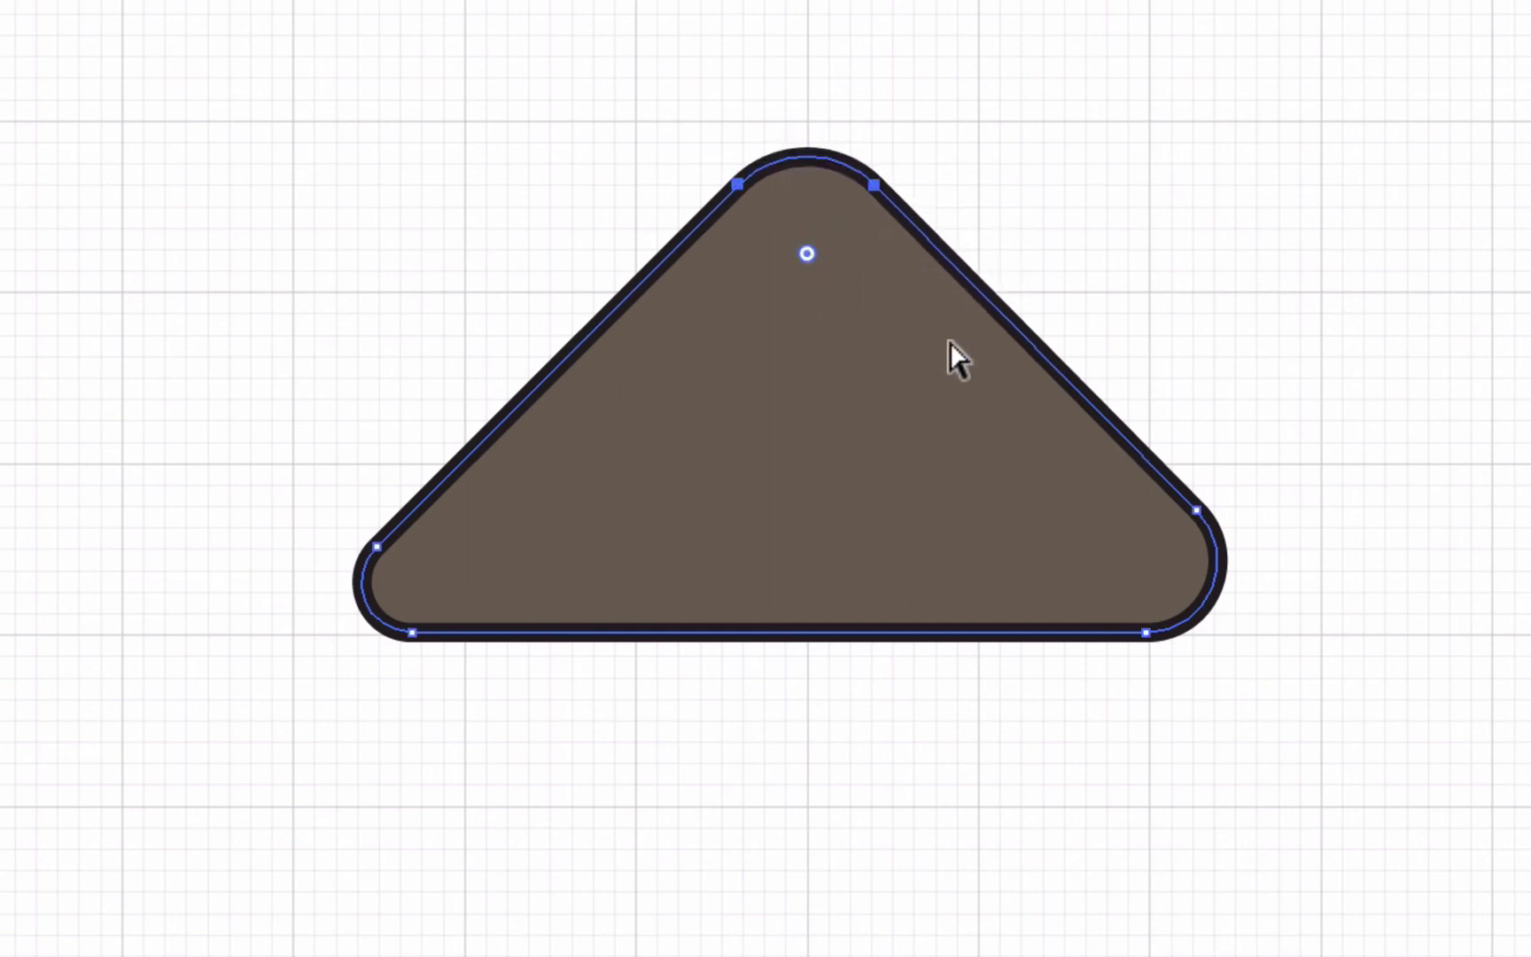
click(1190, 505)
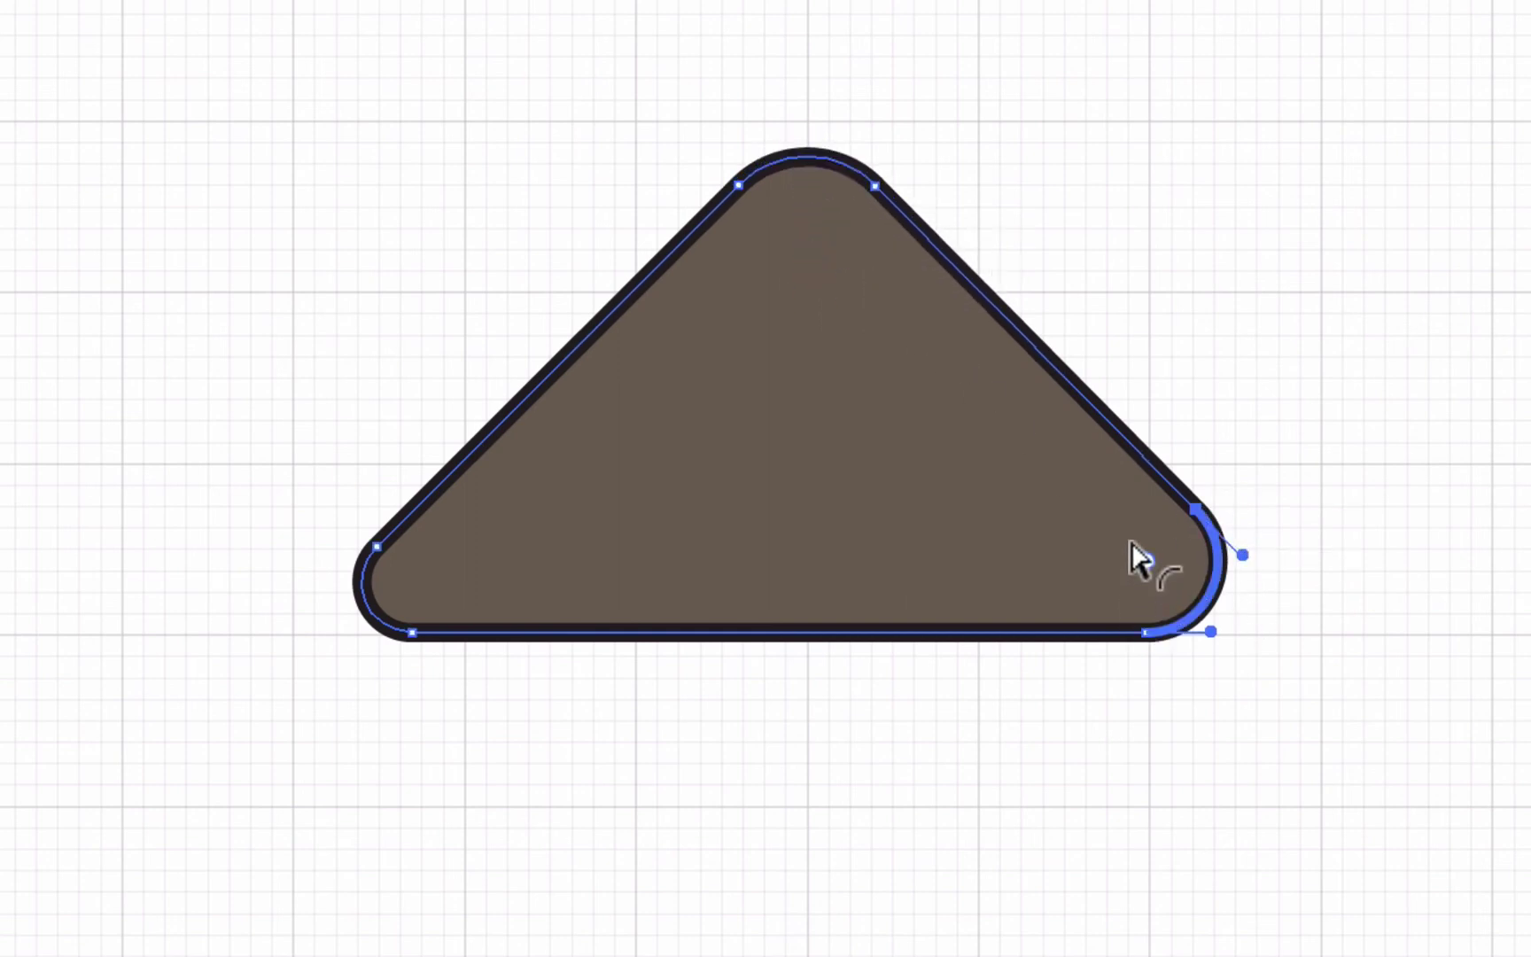
click(1144, 631)
drag(1133, 547, 838, 443)
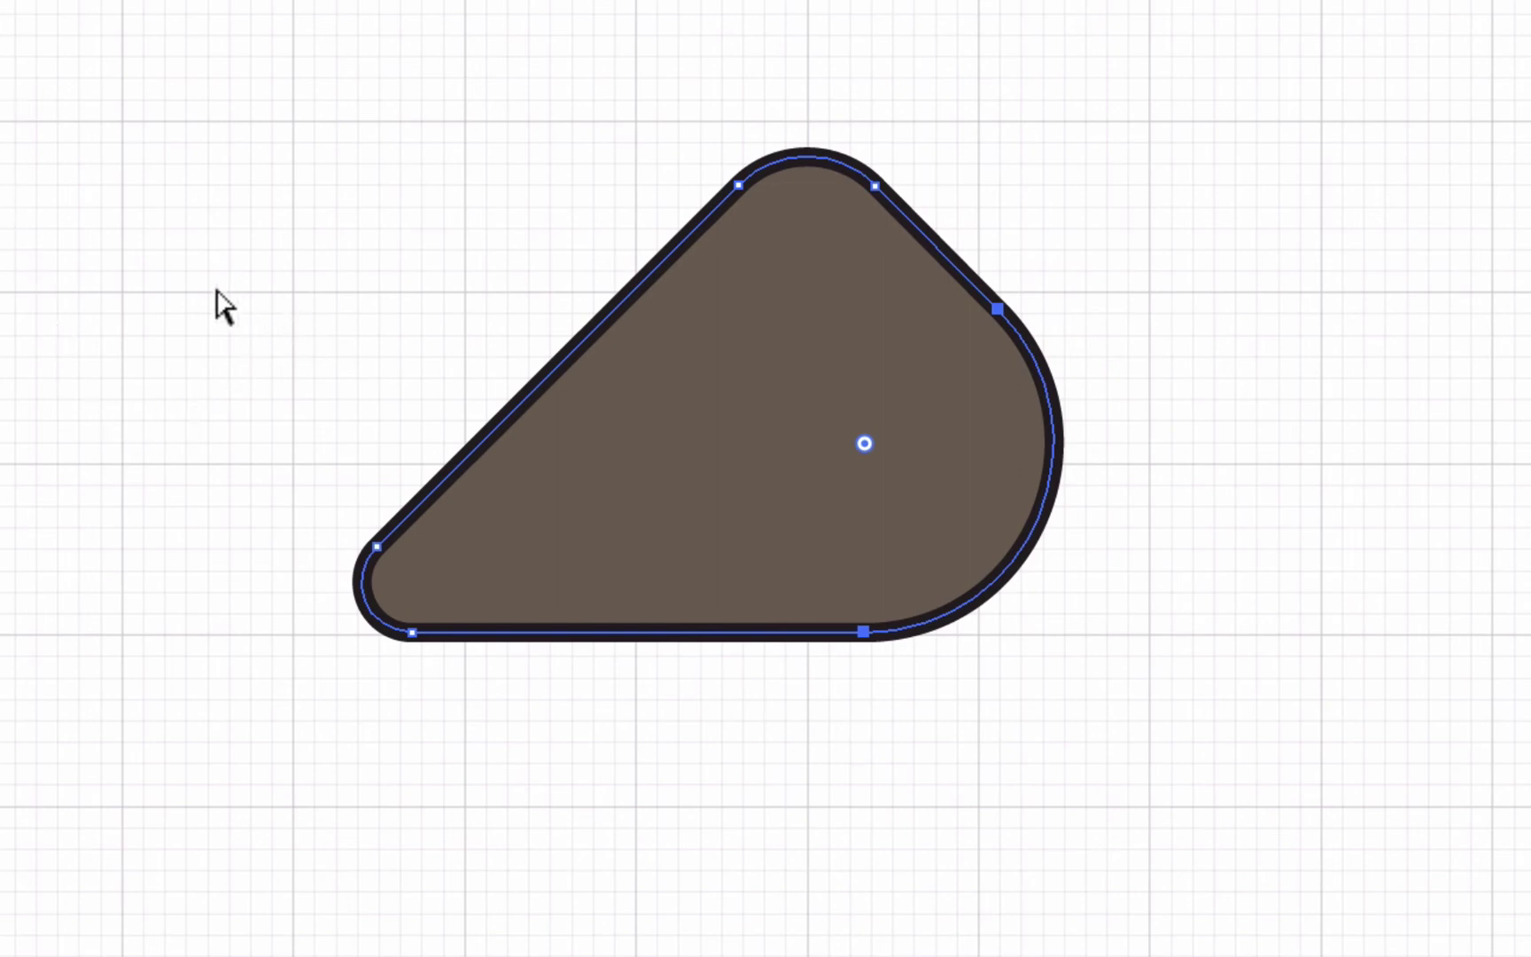
key(v)
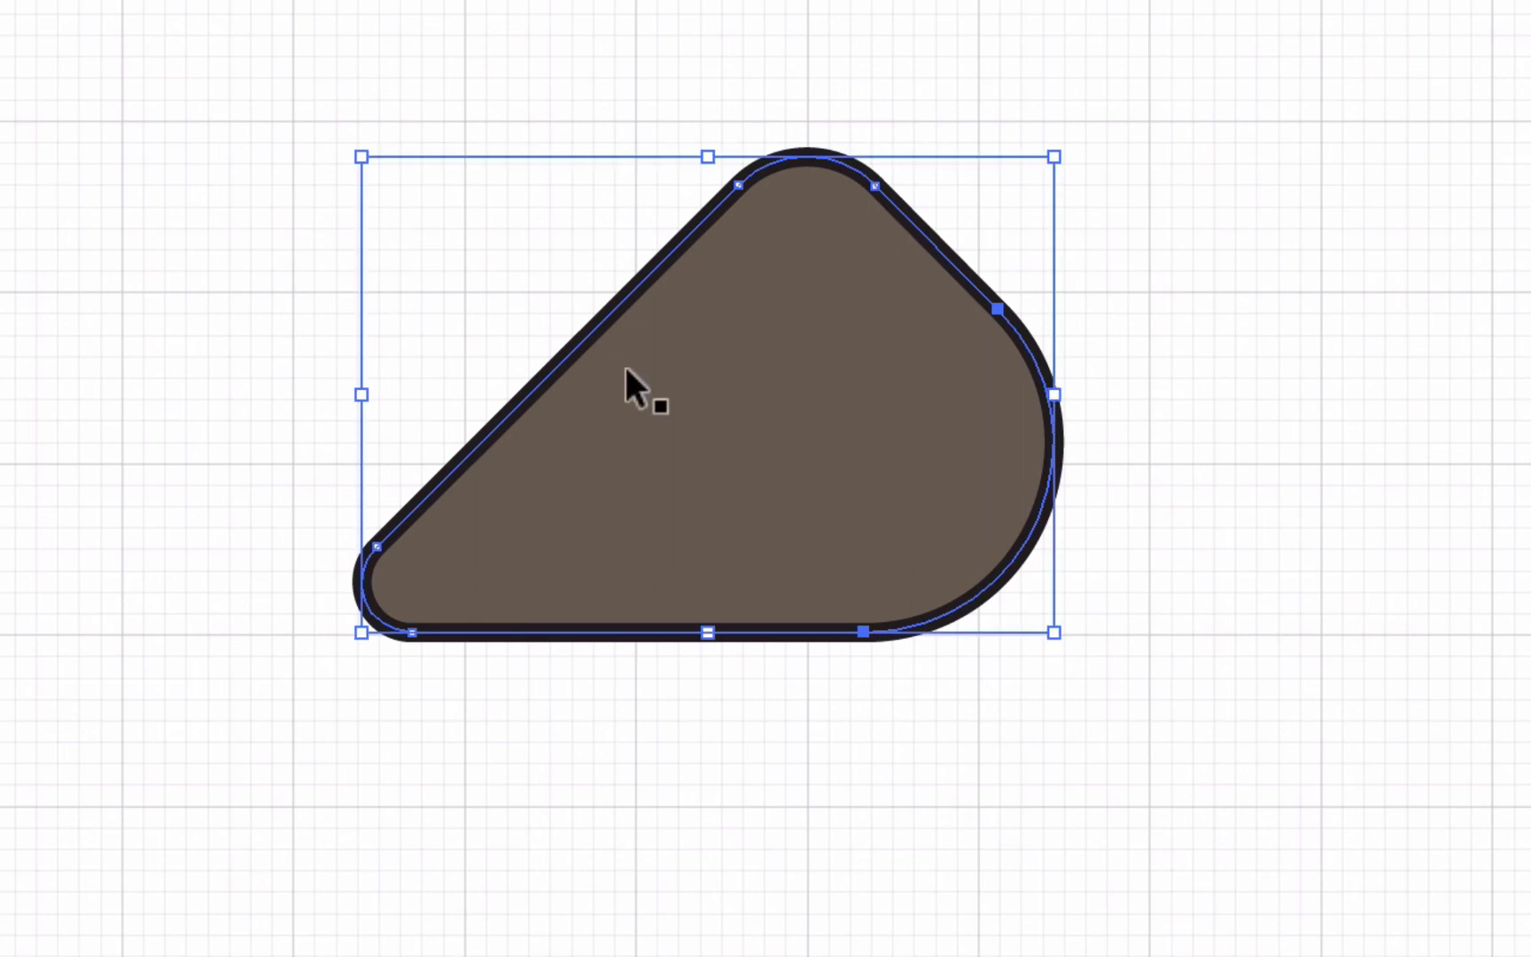
key(Delete)
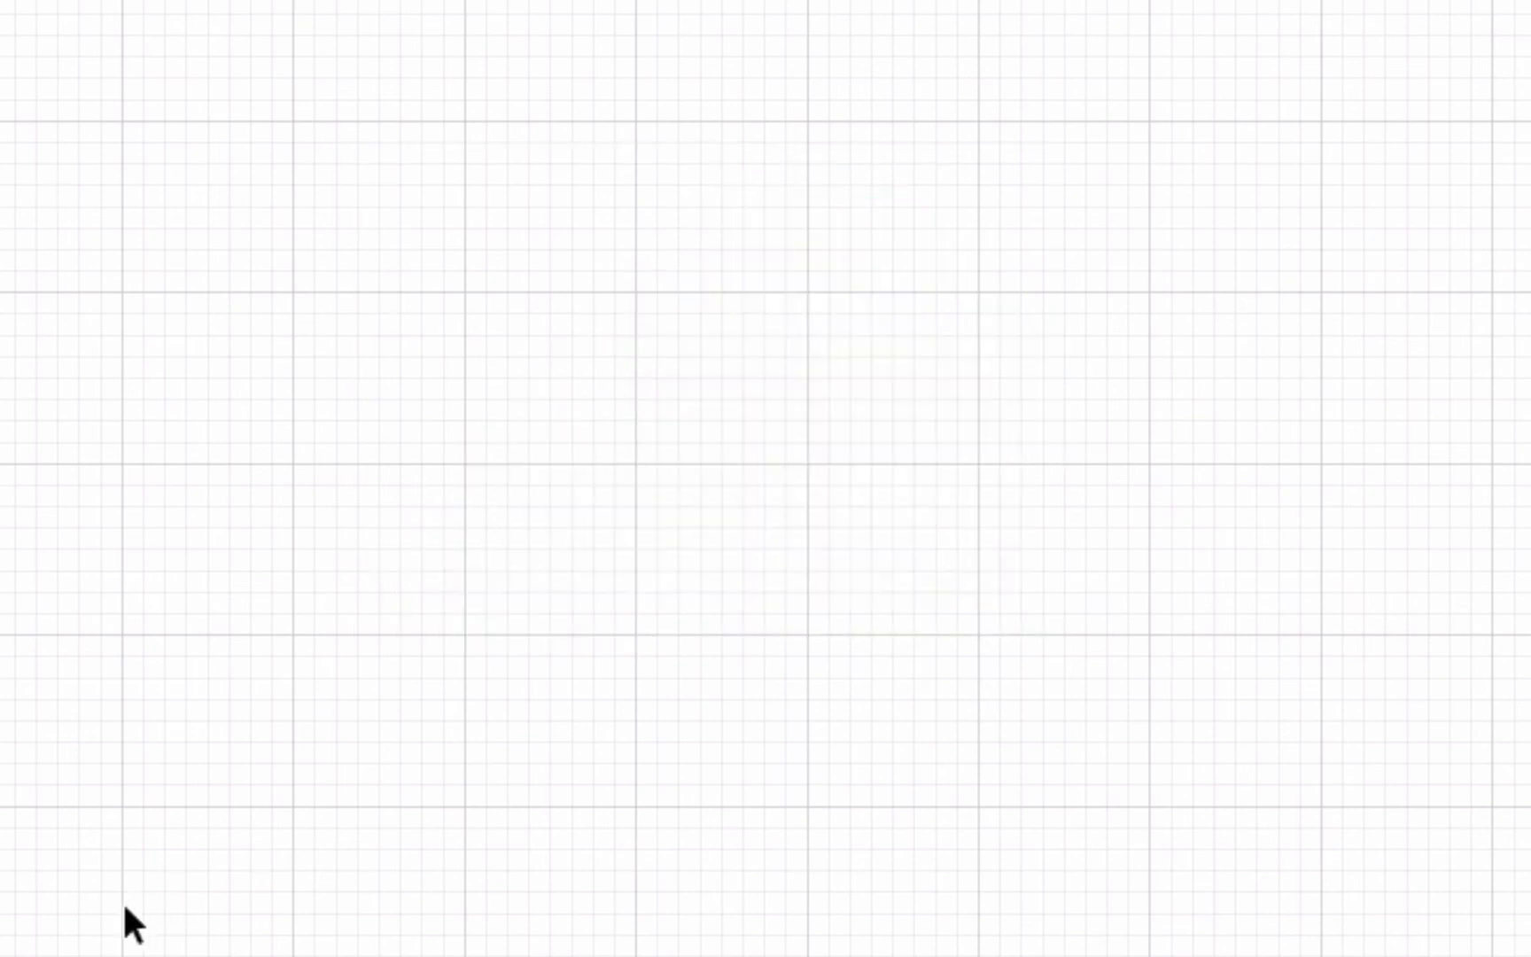